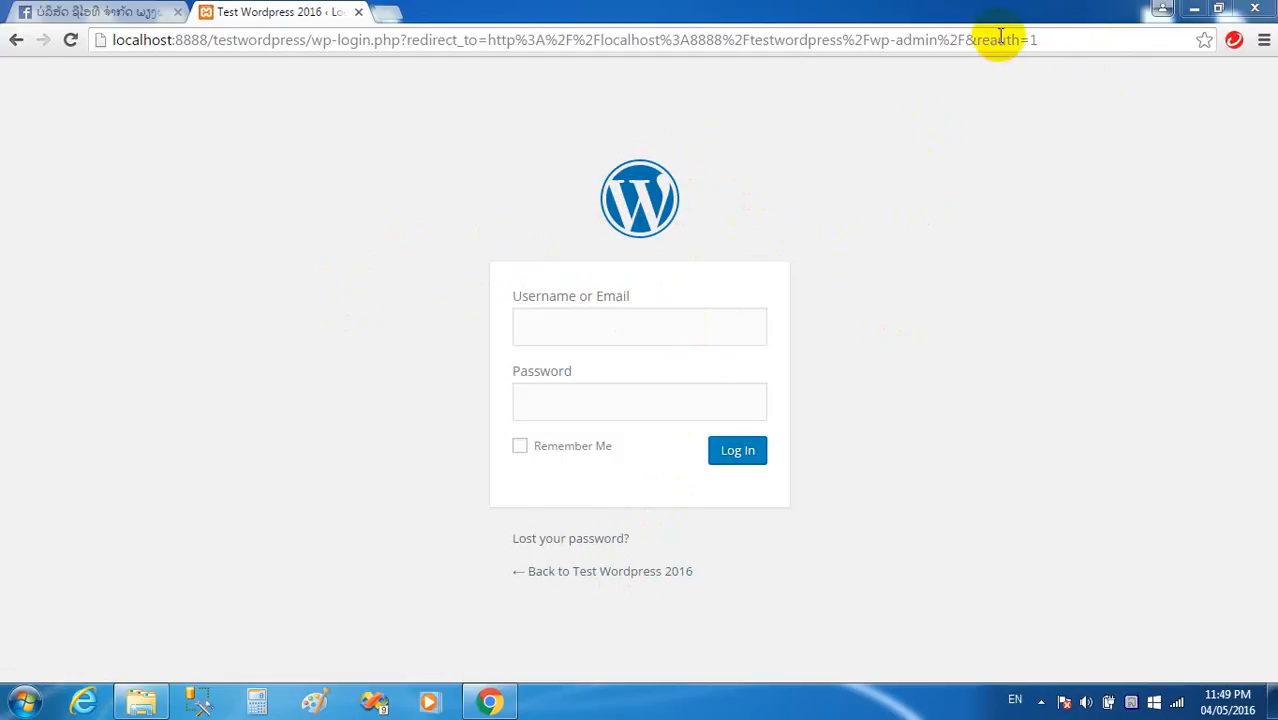
Load localhost:8888/testwordpress/wp-admin/ and sign in as admin with the password.
click(1063, 45)
drag(1068, 40, 314, 58)
key(BackSpace)
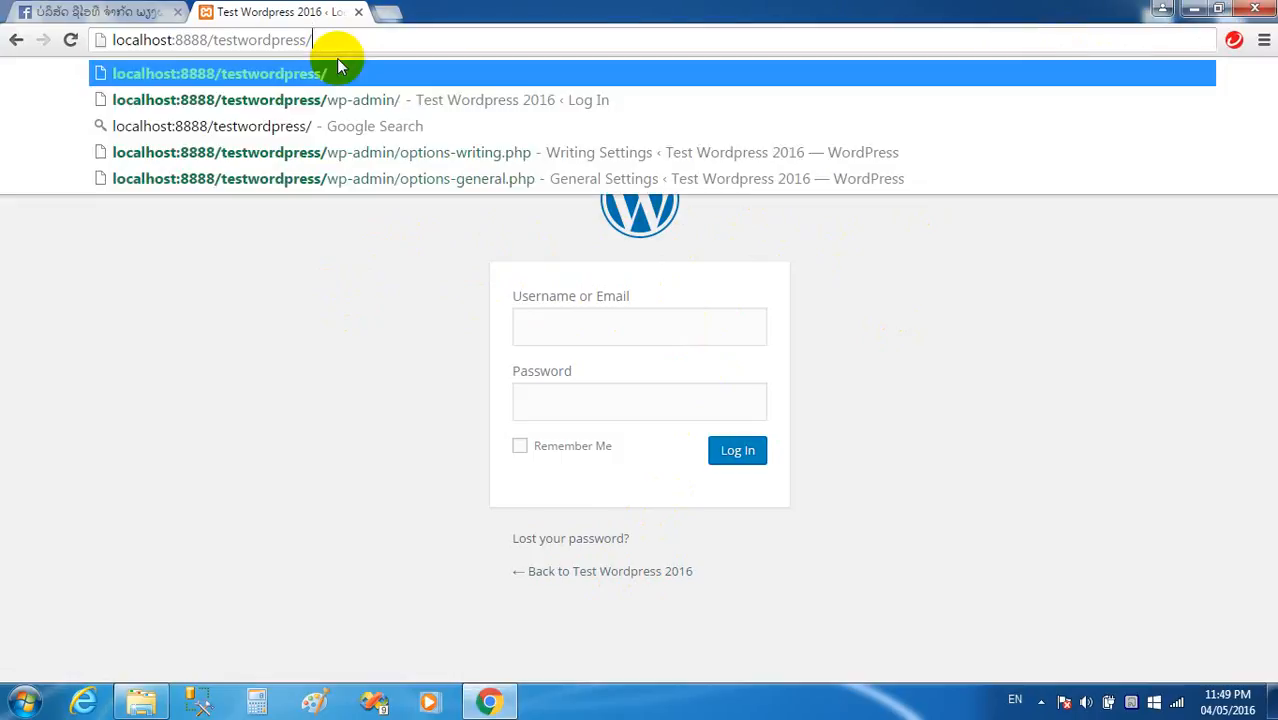
key(Down)
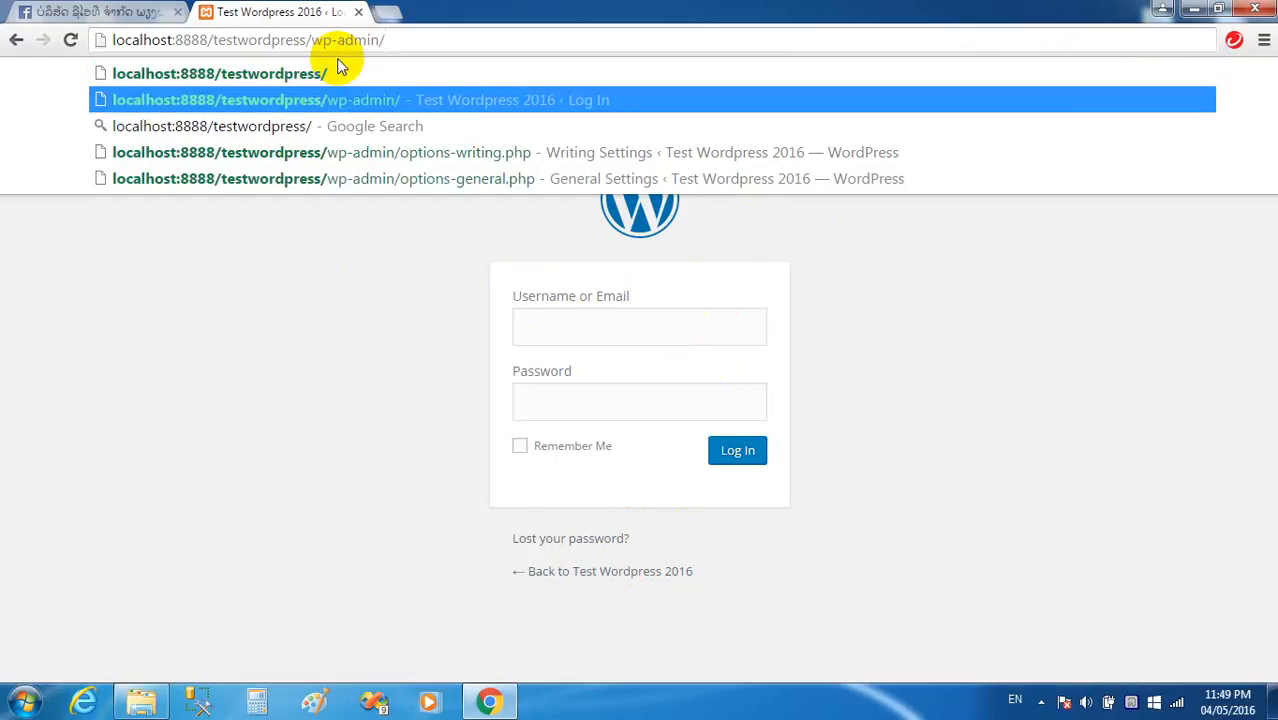
key(Return)
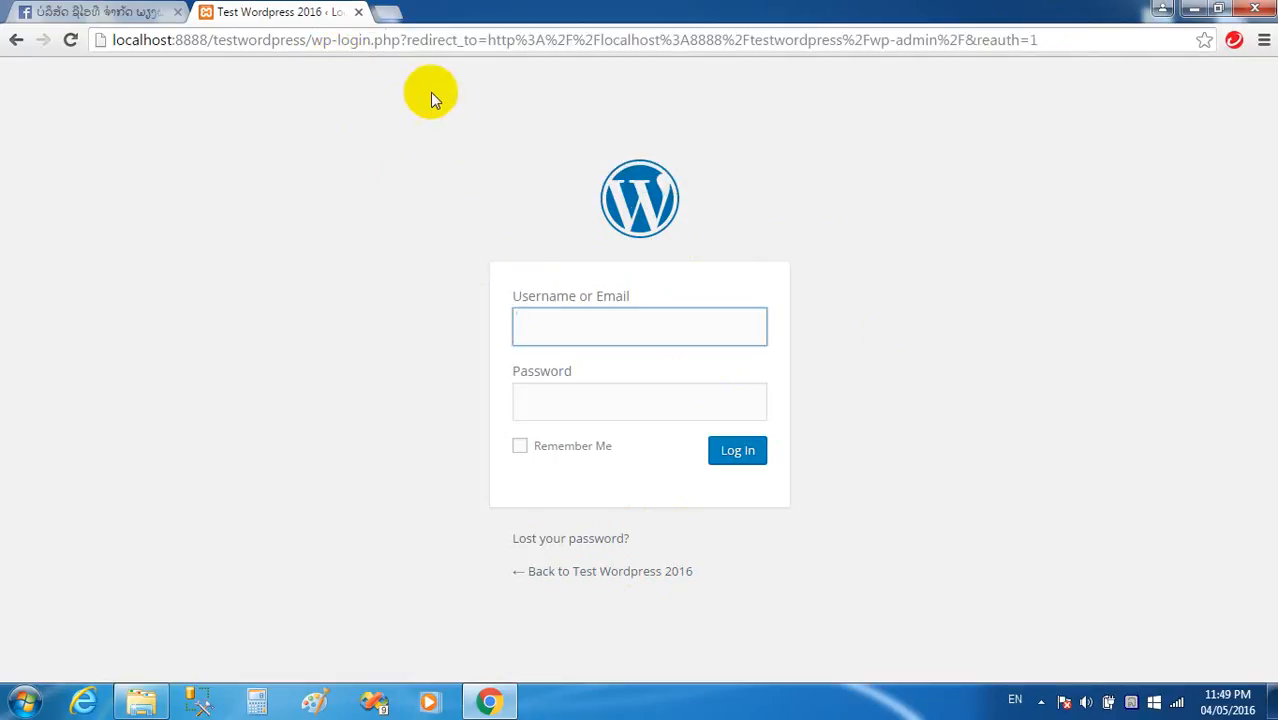
text(a)
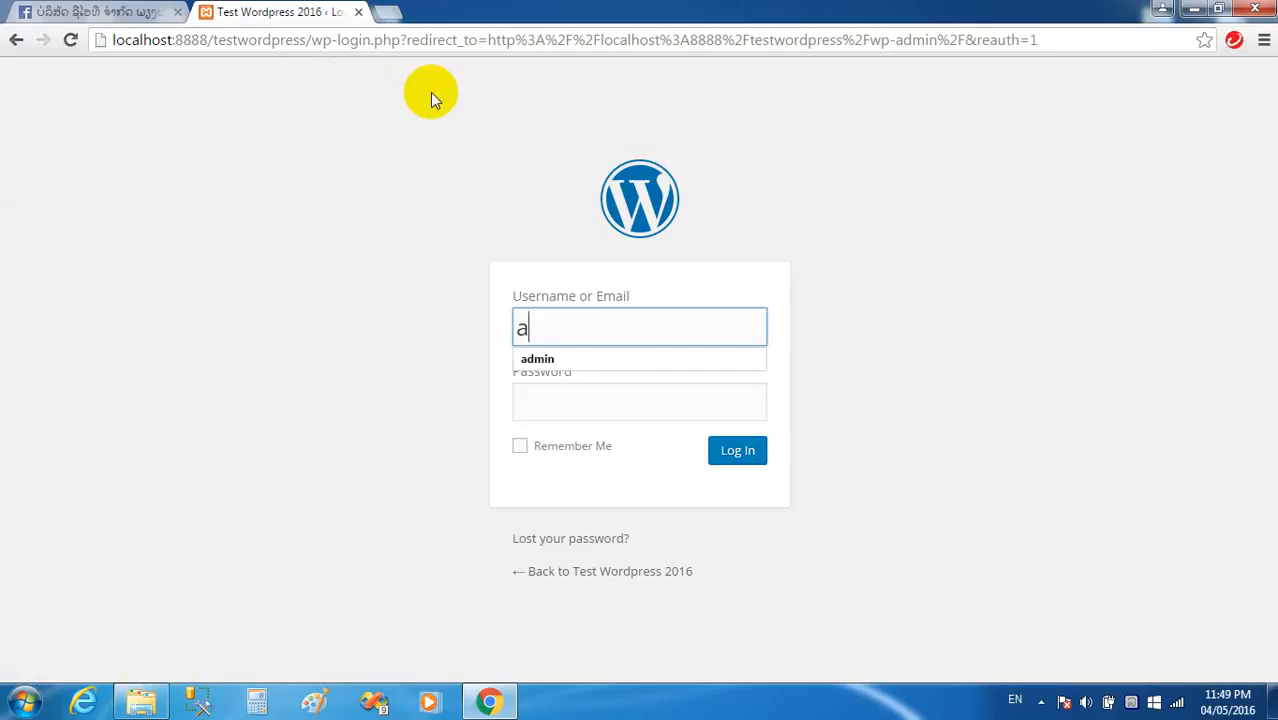
text(dmin)
key(Tab)
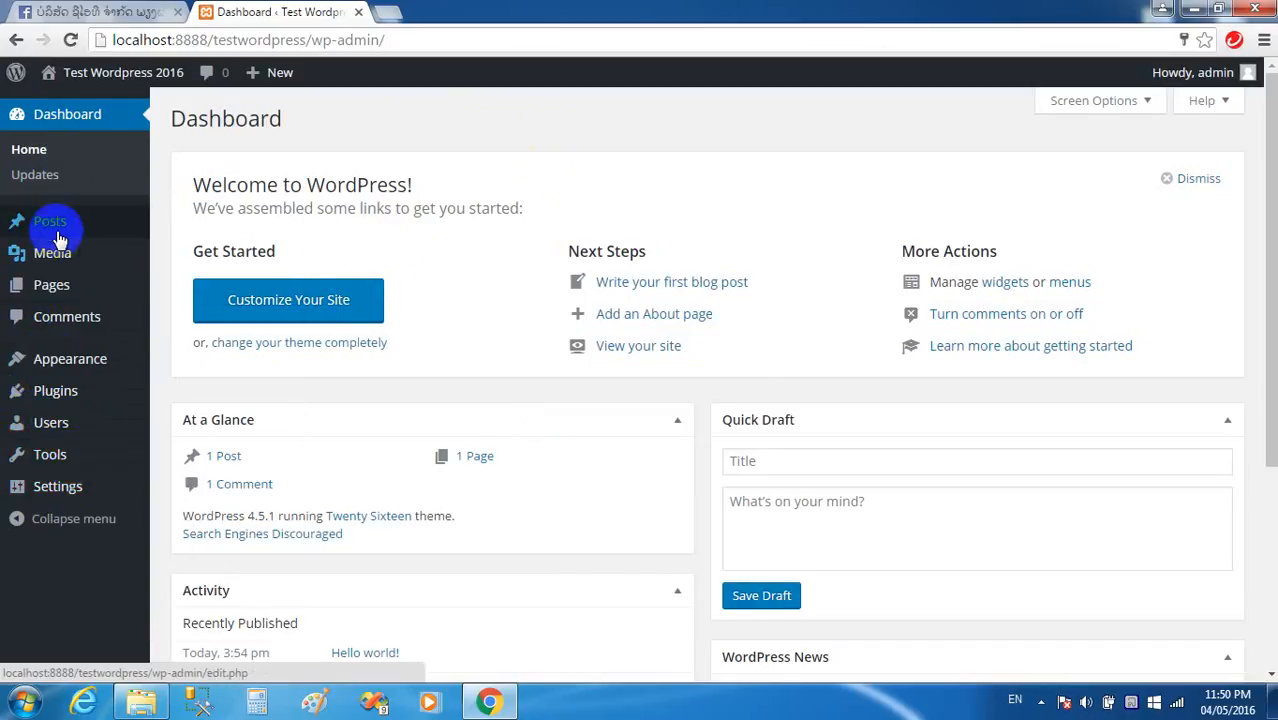
Bring up the link options for Visit Site and open a new browser tab.
mouse_move(119, 90)
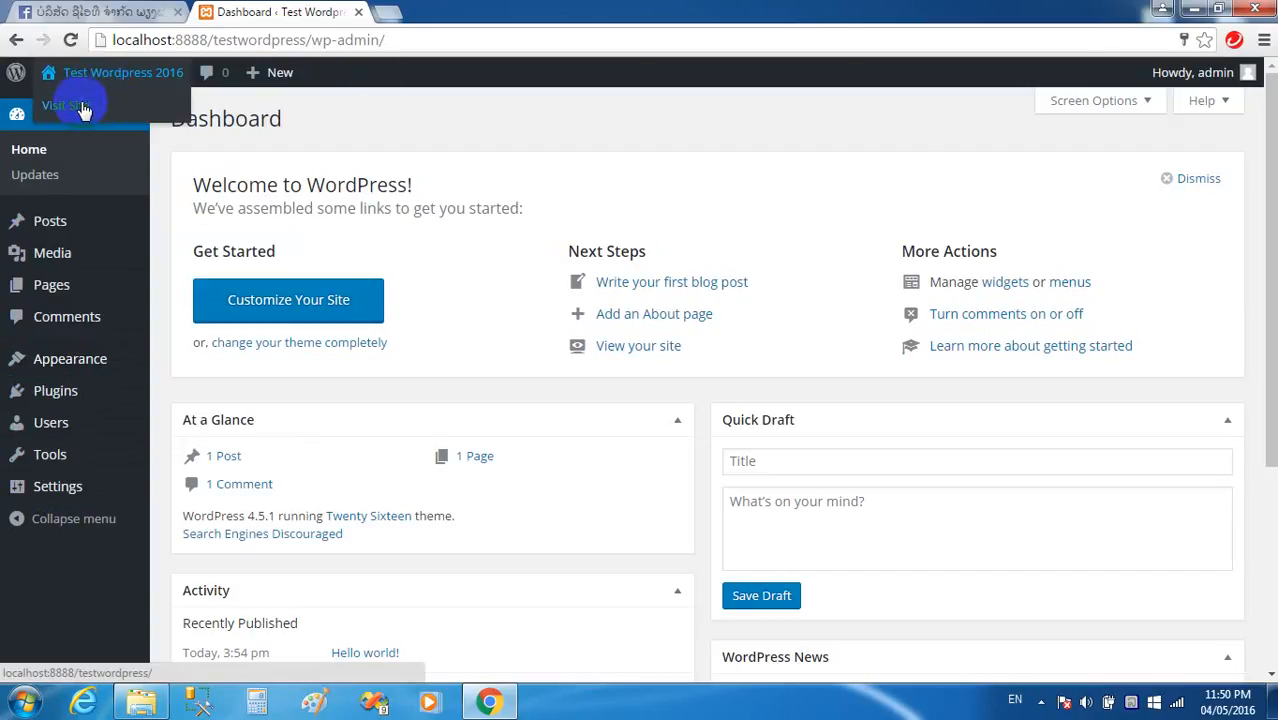
right_click(74, 112)
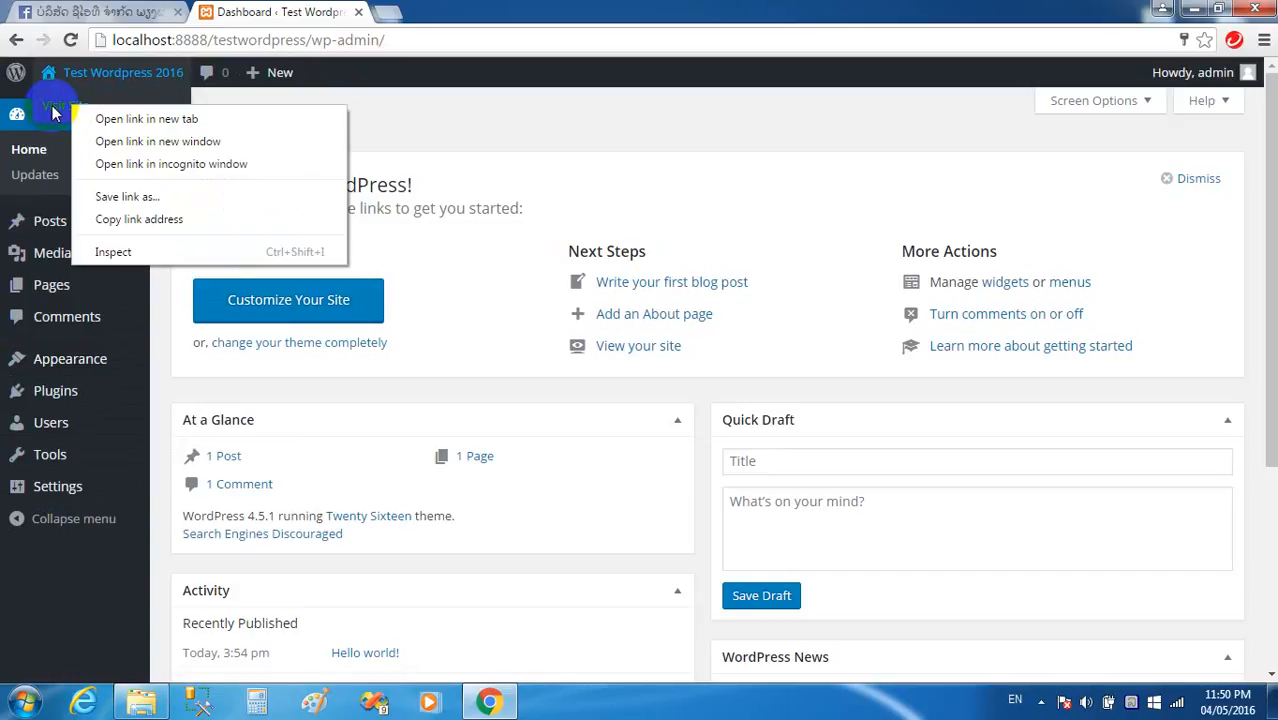
click(376, 12)
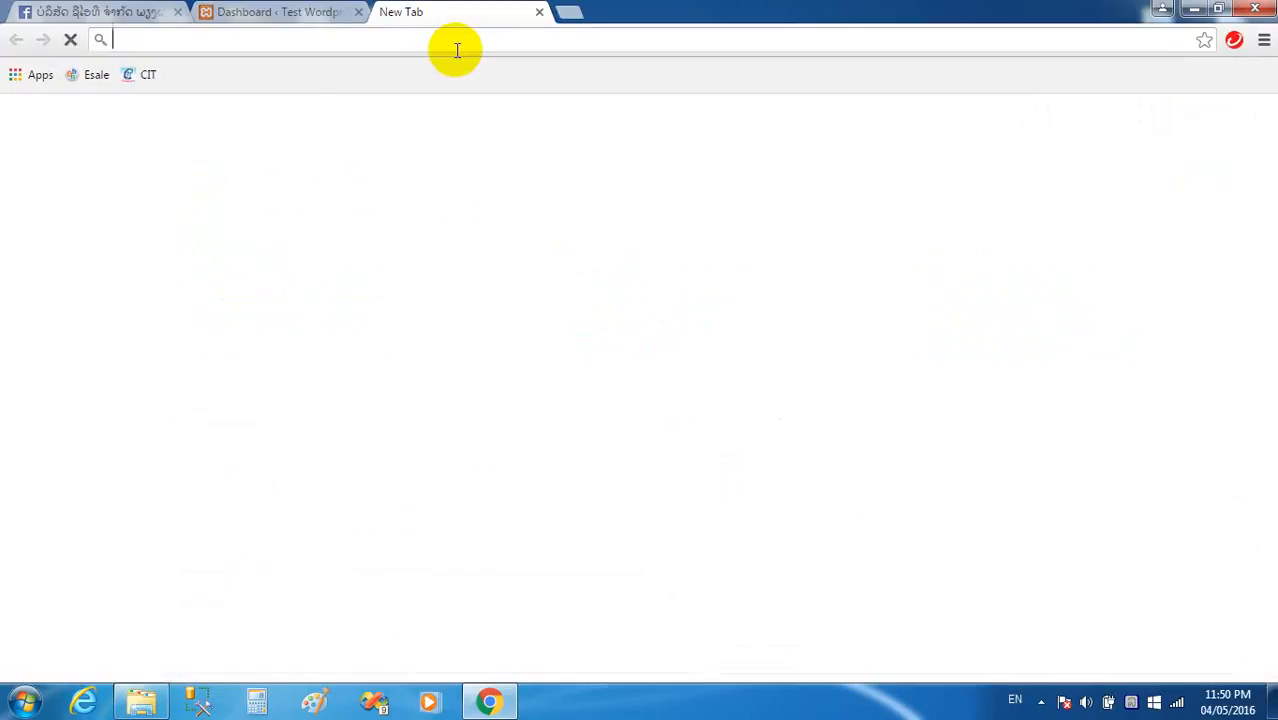
Load the site root localhost:8888/testwordpress in the new tab to view the front page.
text(lo)
key(Right)
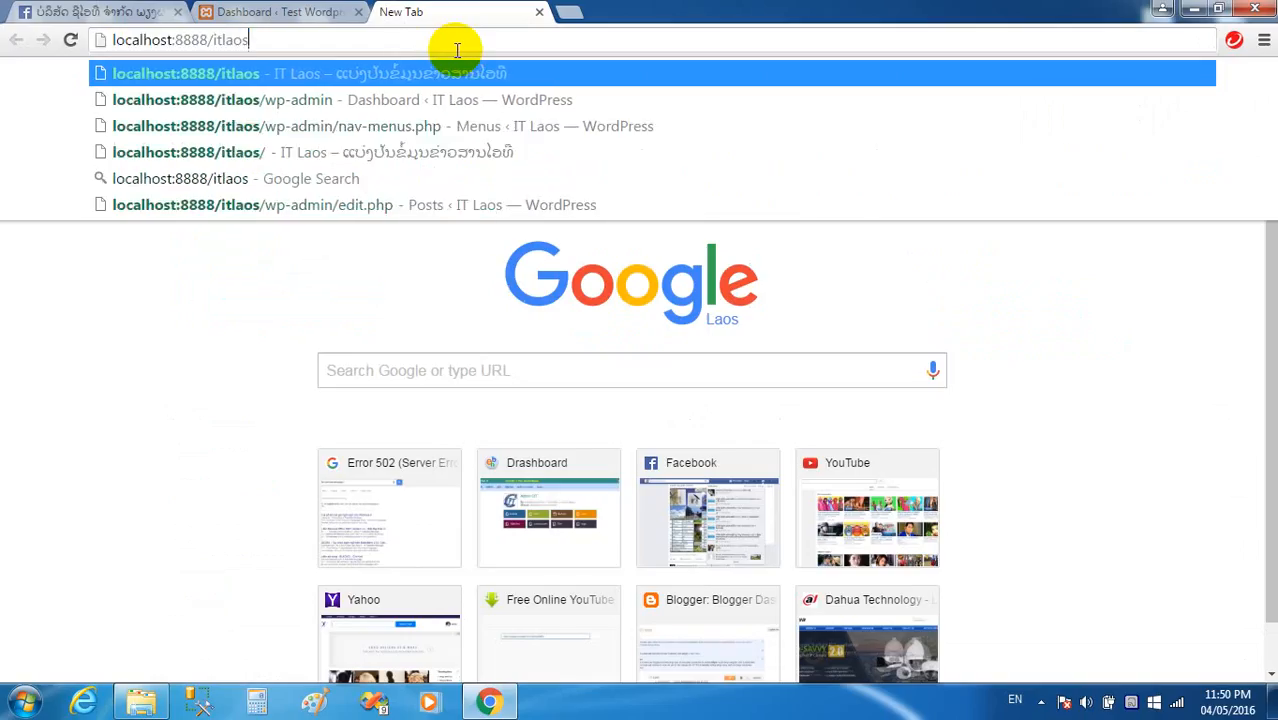
key(BackSpace)
key(BackSpace)
key(BackSpace)
key(BackSpace)
key(BackSpace)
key(BackSpace)
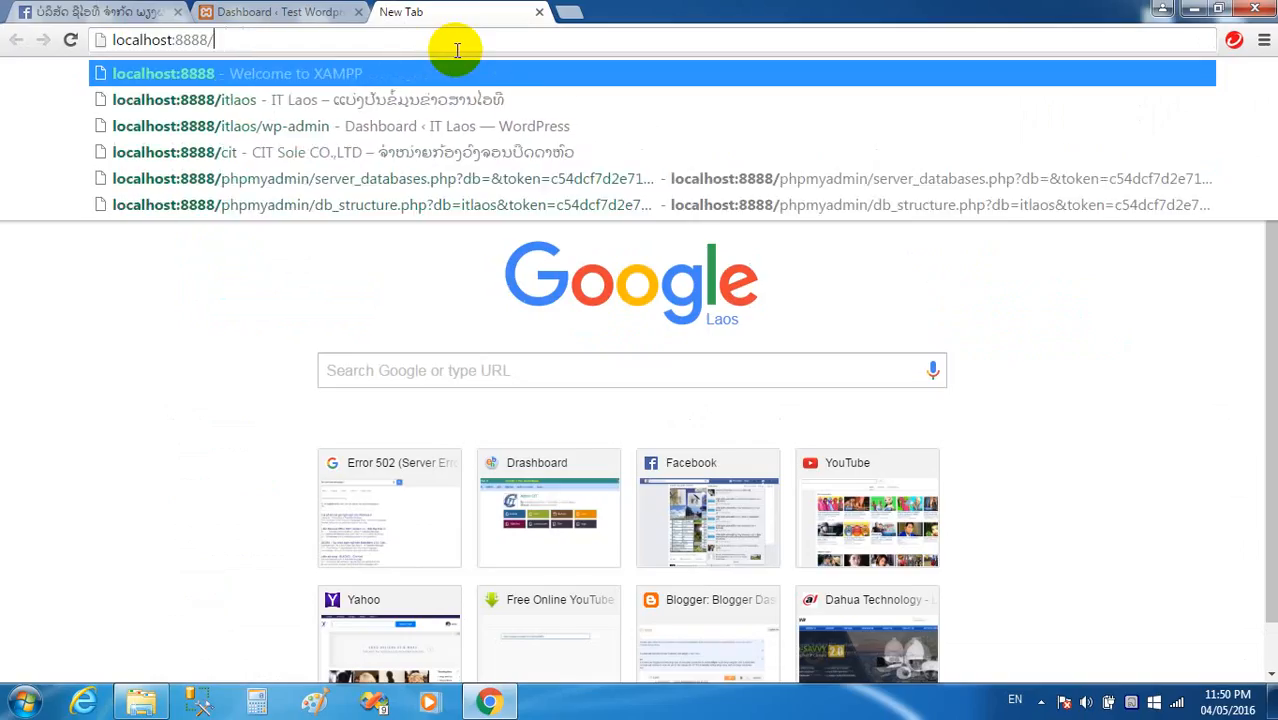
text(test)
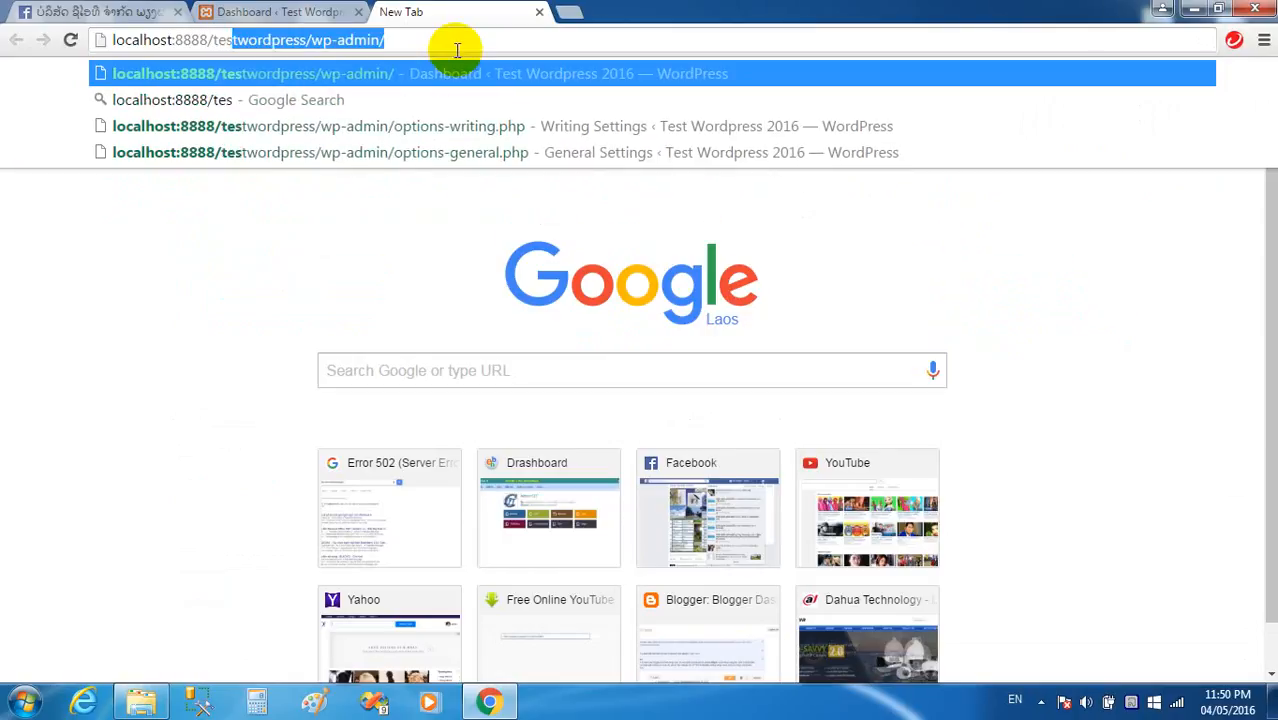
key(Right)
key(BackSpace)
key(BackSpace)
key(BackSpace)
key(BackSpace)
key(BackSpace)
key(BackSpace)
key(BackSpace)
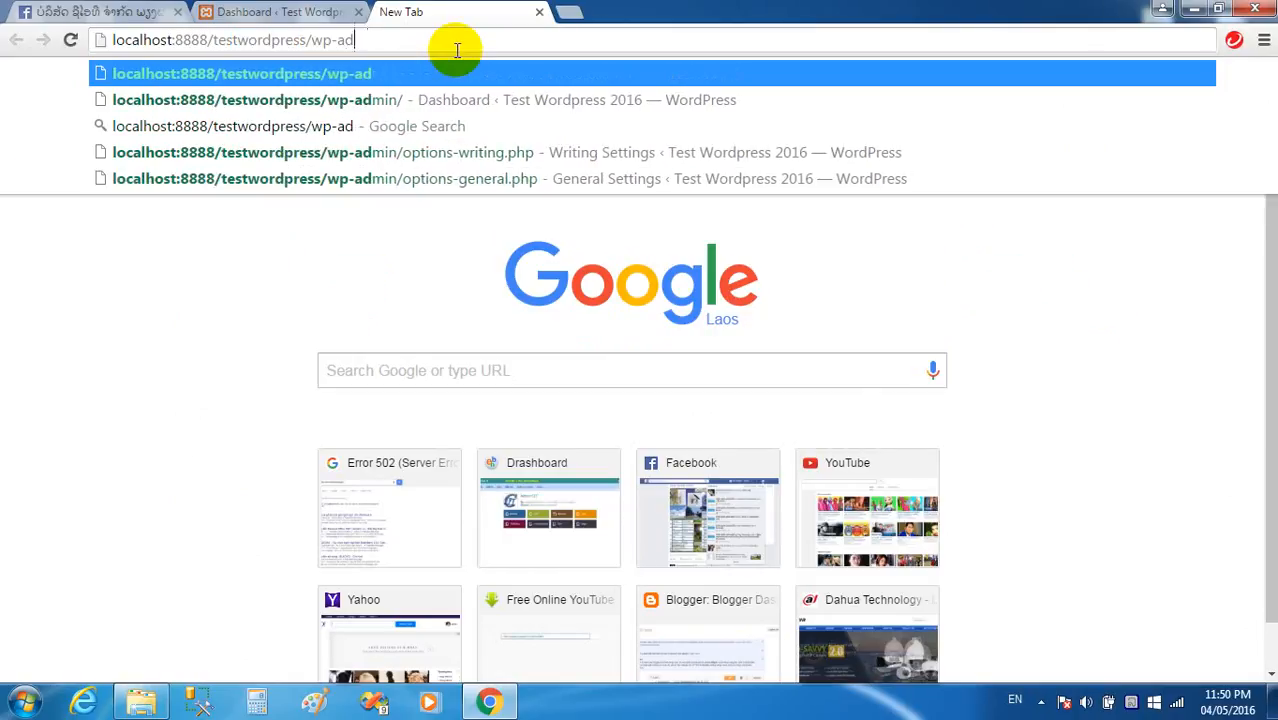
key(BackSpace)
key(BackSpace)
key(BackSpace)
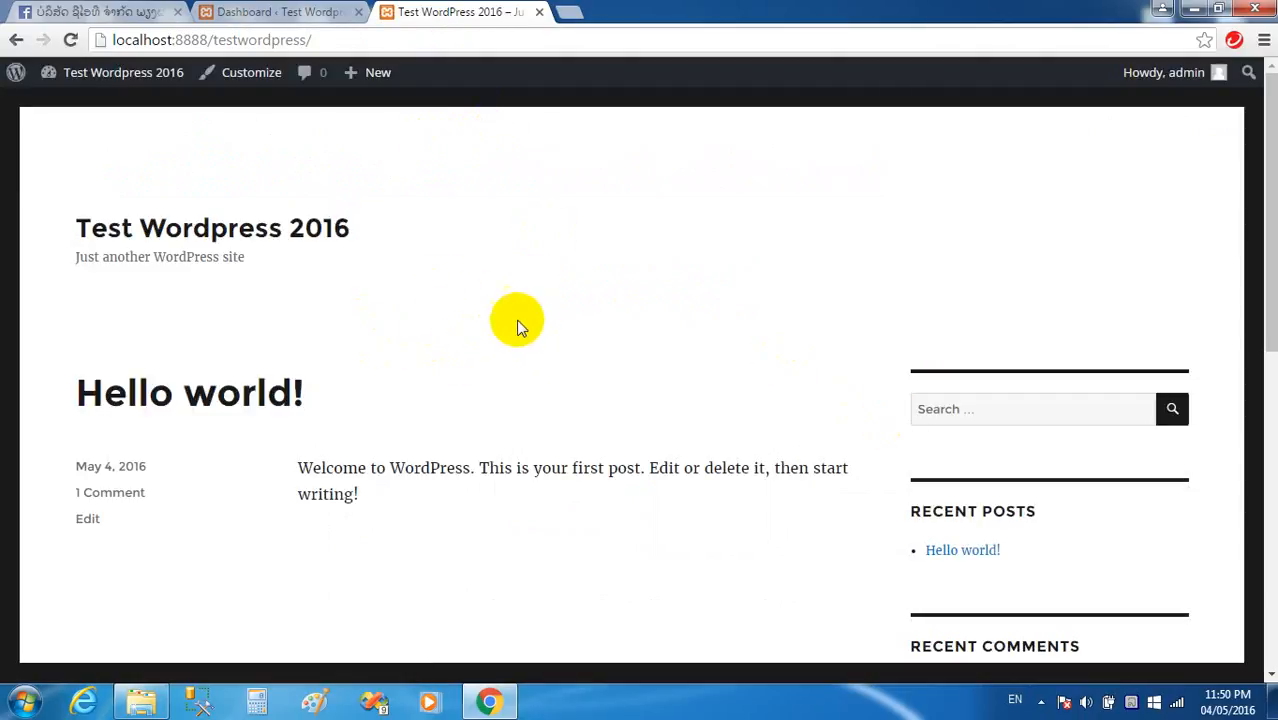
scroll(519, 320, down, 3)
scroll(518, 288, up, 3)
click(278, 12)
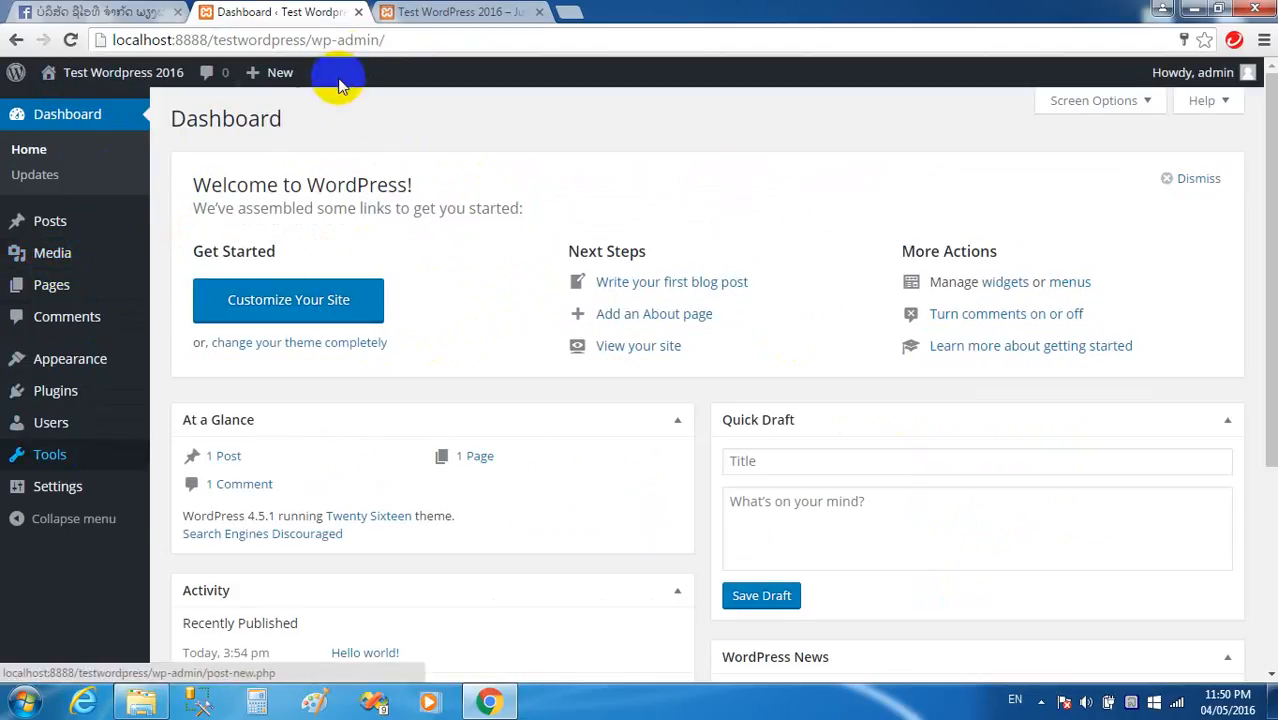
click(422, 41)
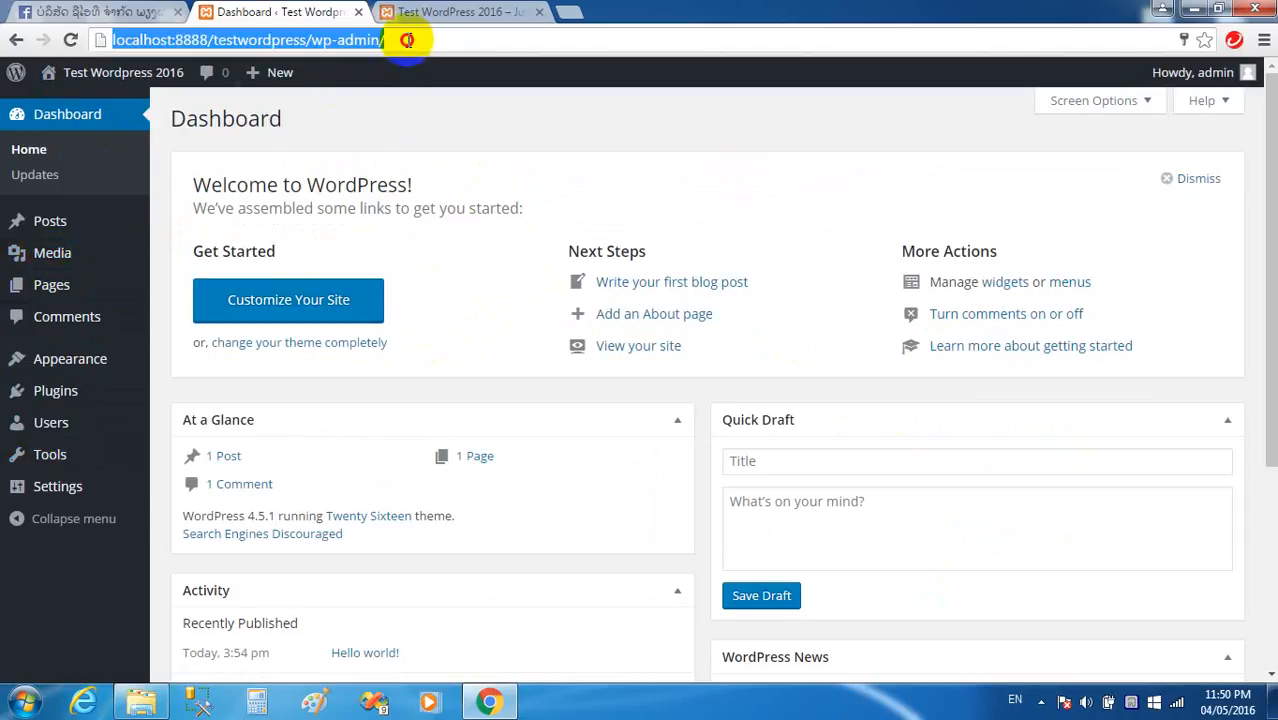
click(410, 40)
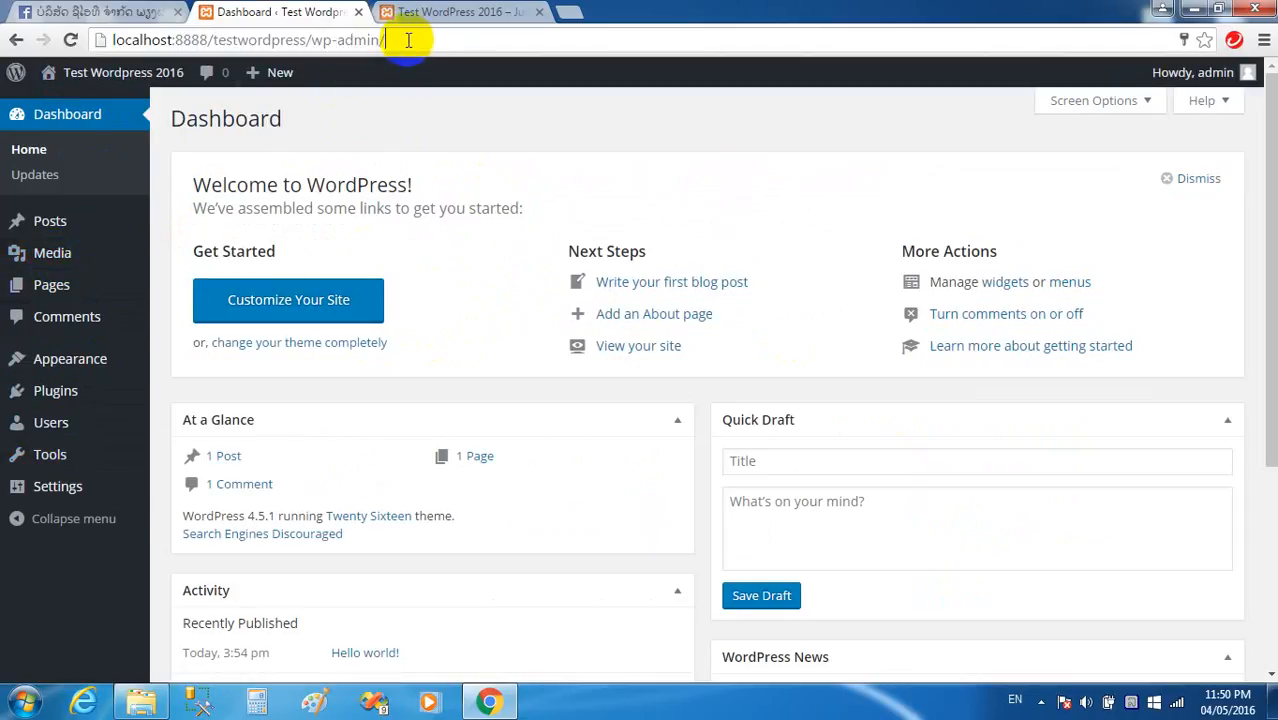
click(462, 12)
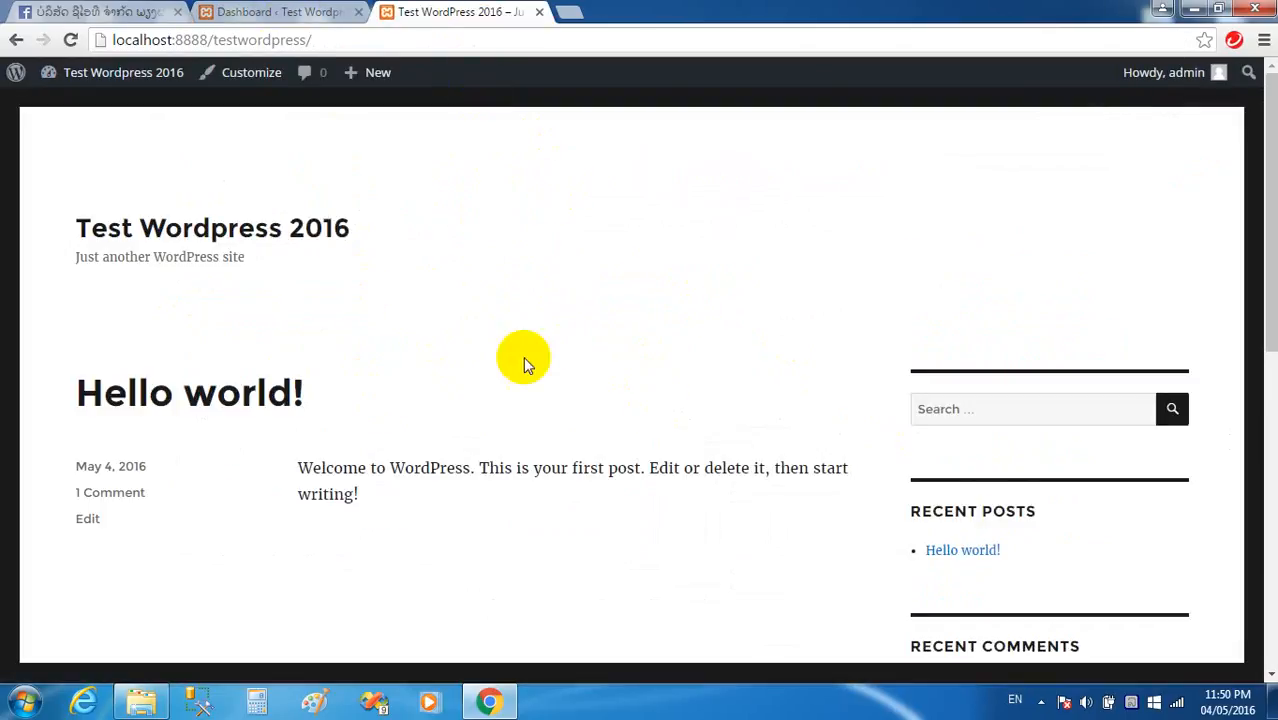
click(285, 12)
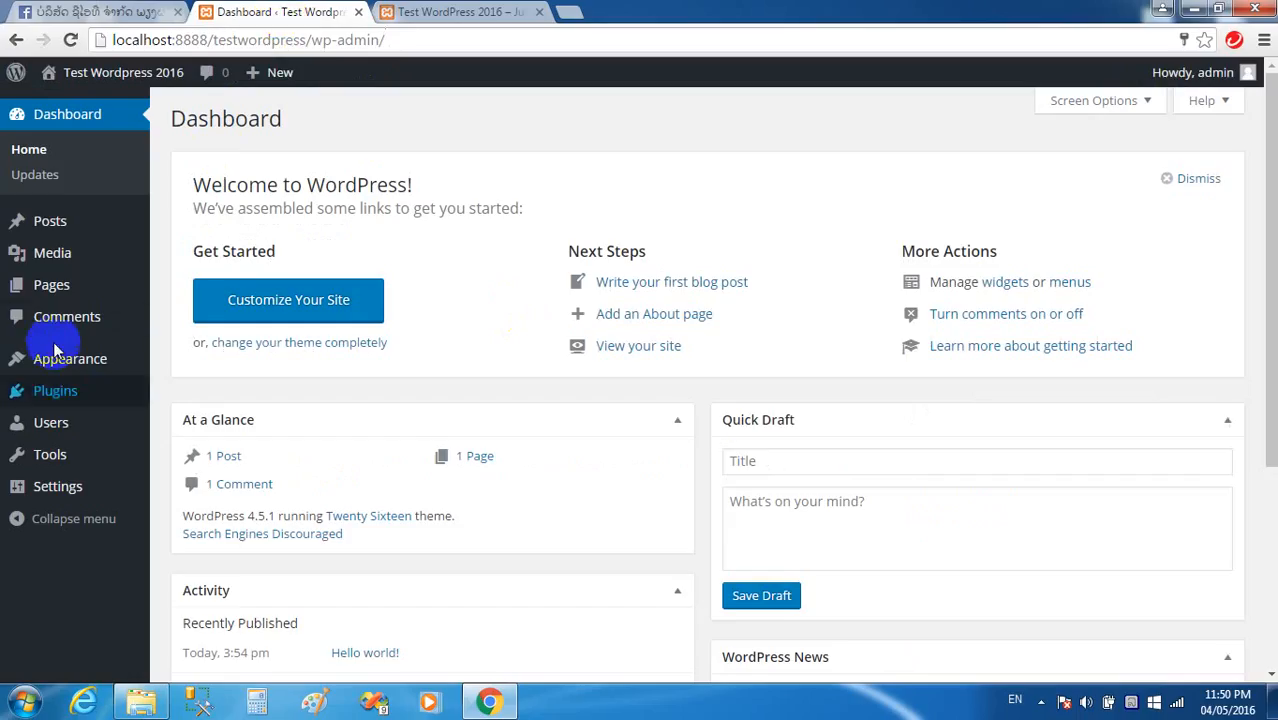
mouse_move(69, 287)
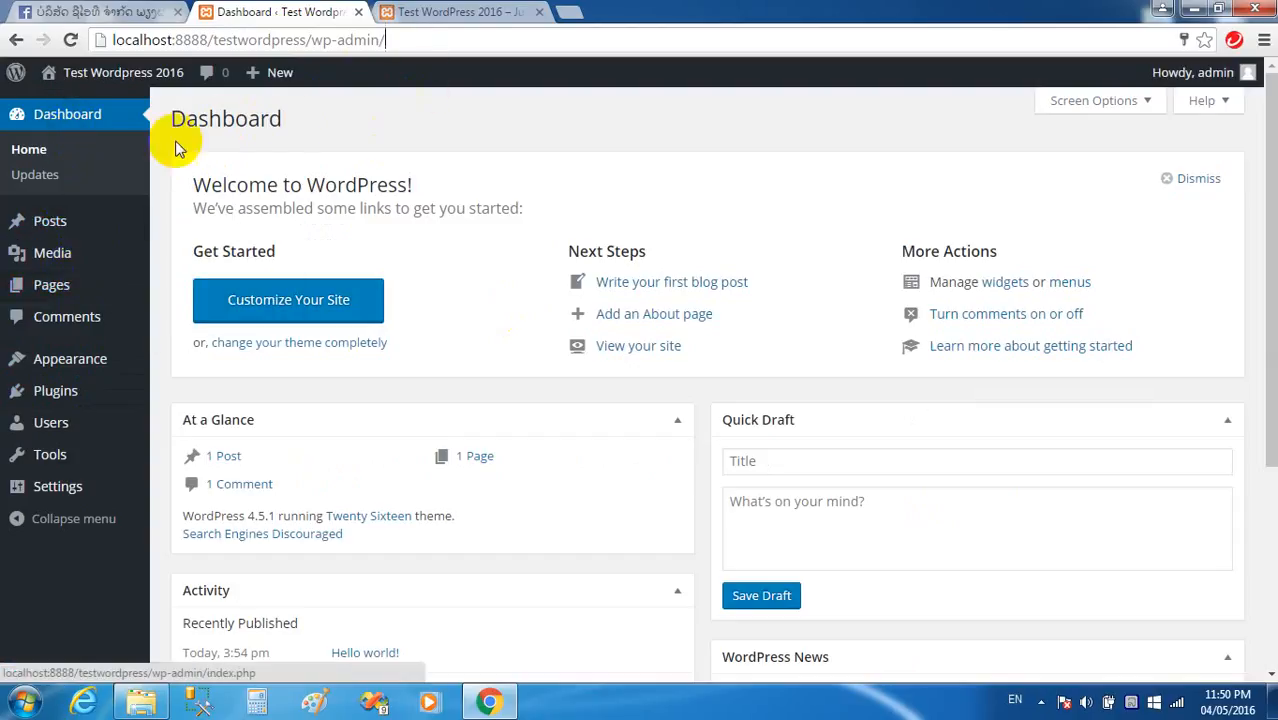
scroll(300, 202, down, 1)
scroll(300, 220, up, 1)
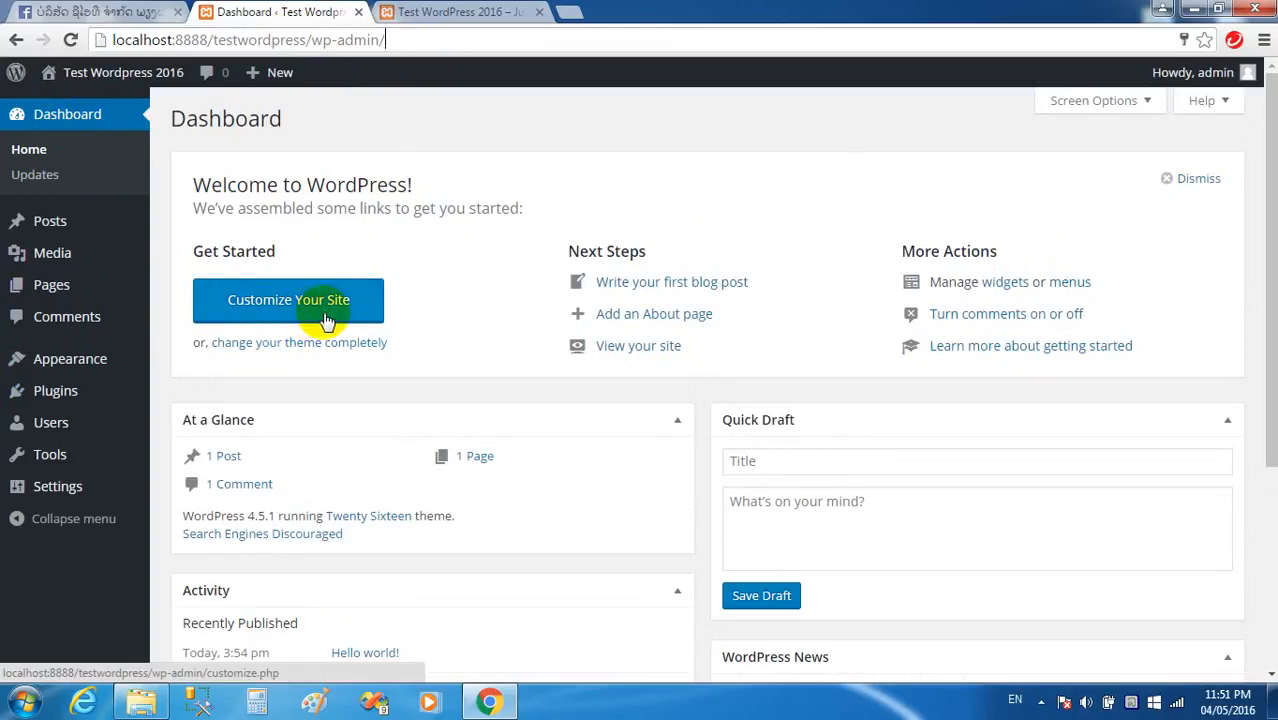
click(452, 12)
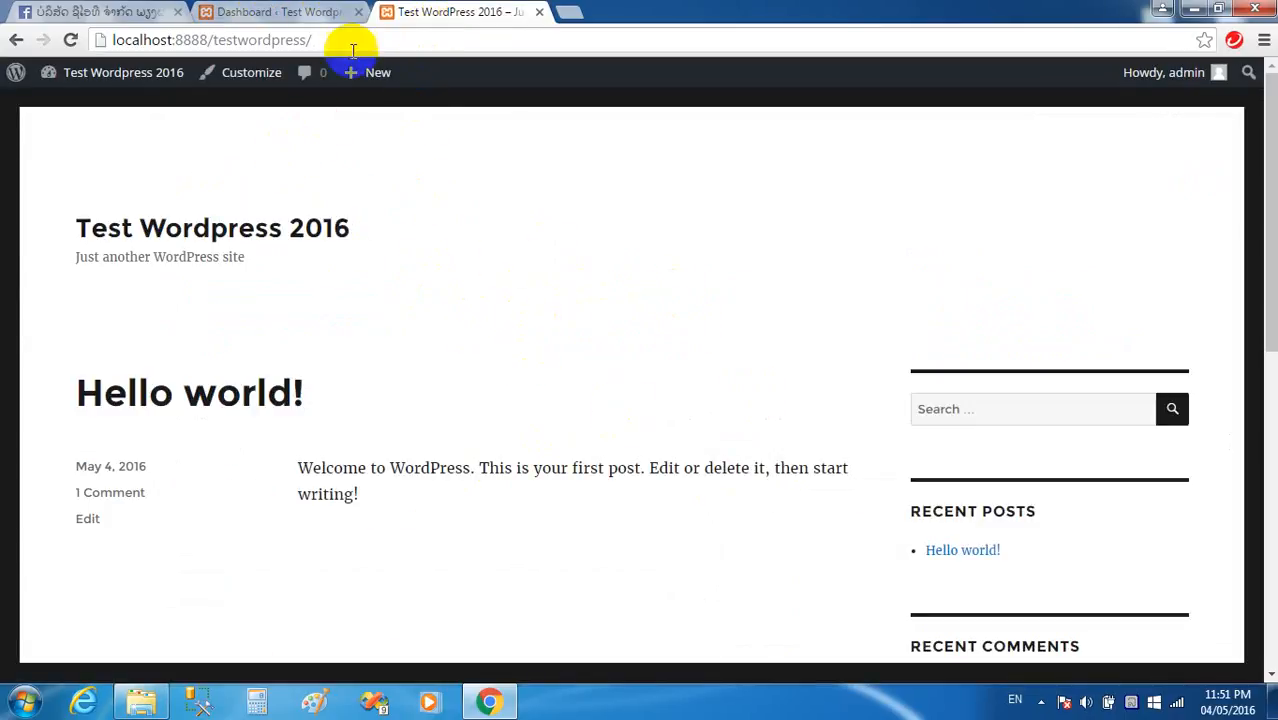
click(312, 12)
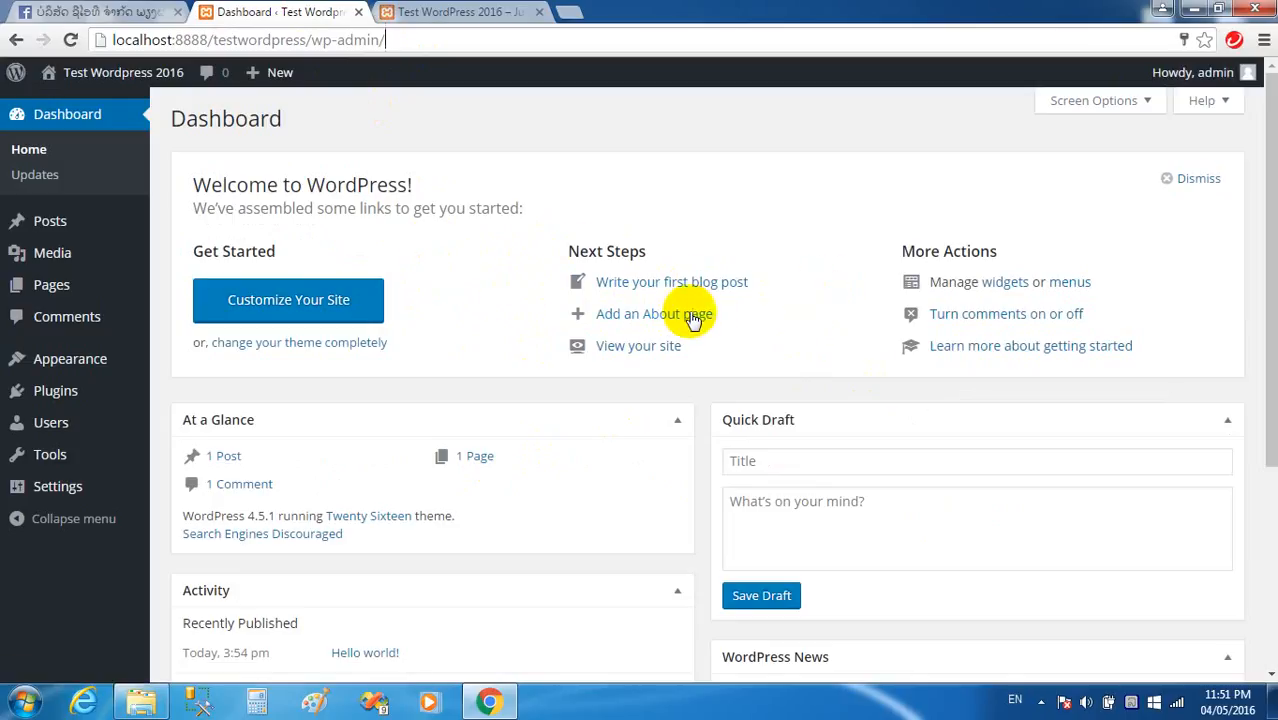
click(452, 12)
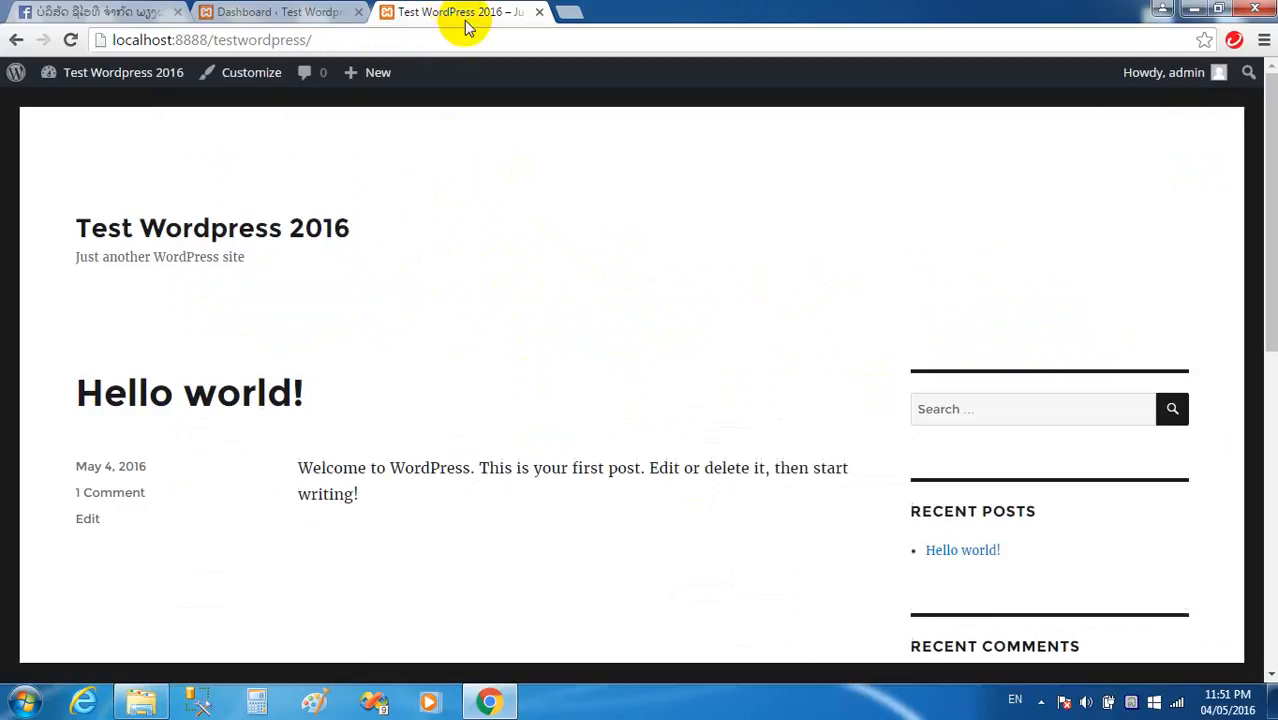
drag(376, 511, 76, 385)
click(493, 510)
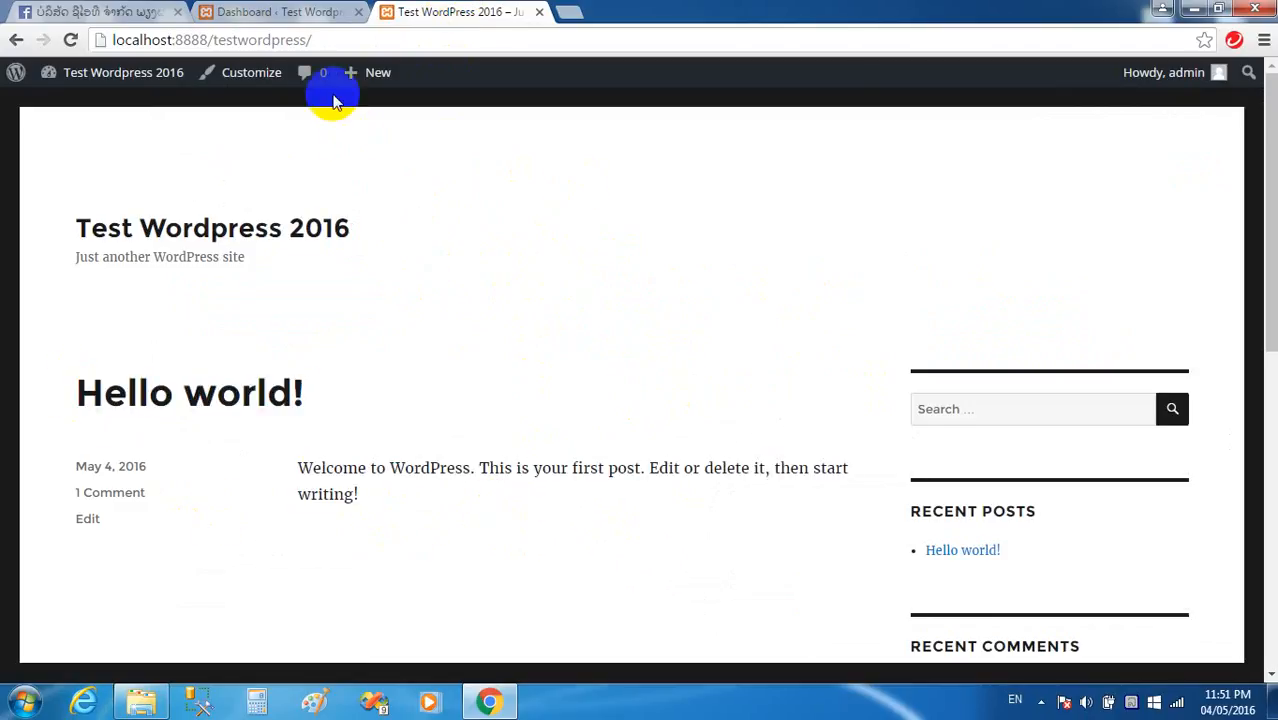
click(278, 14)
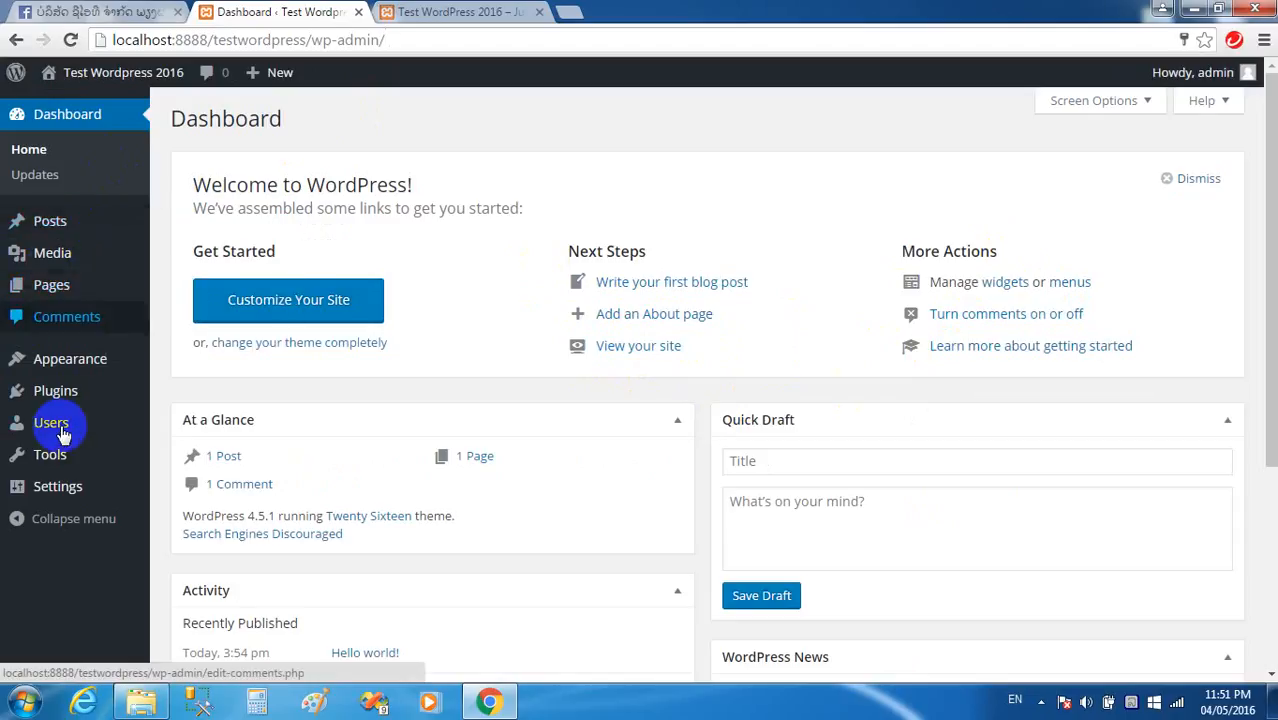
mouse_move(45, 228)
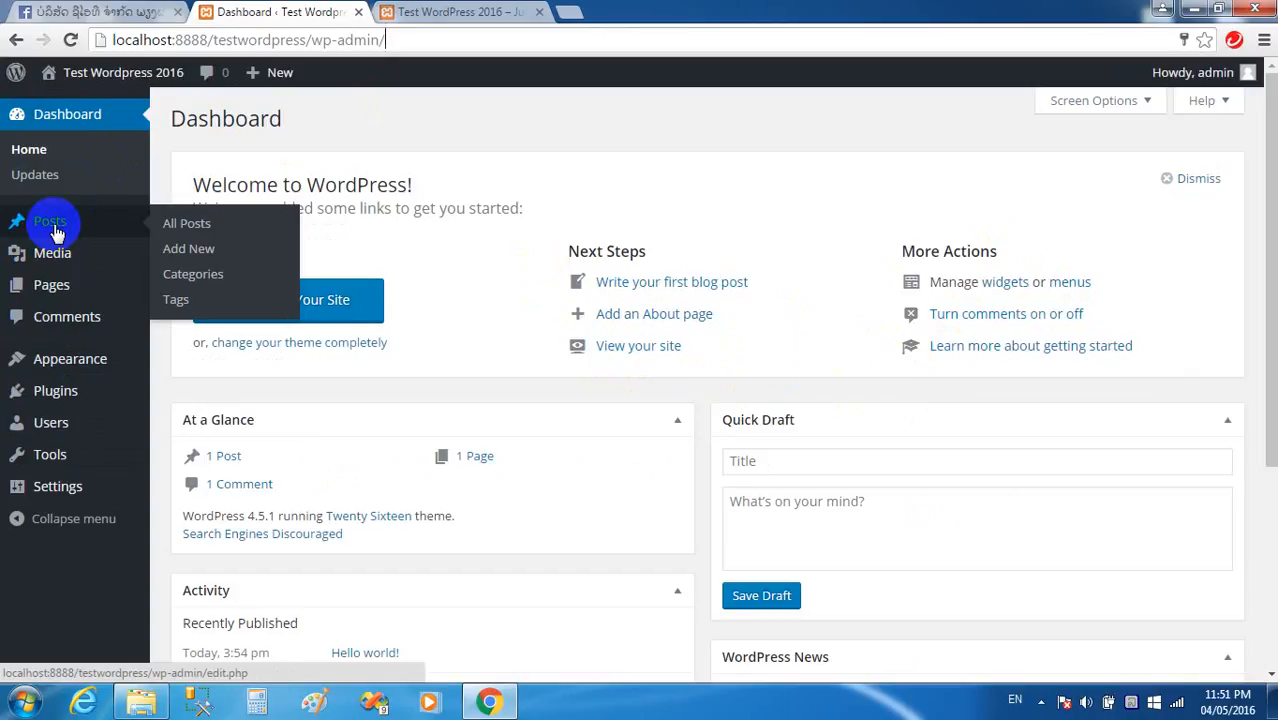
click(400, 11)
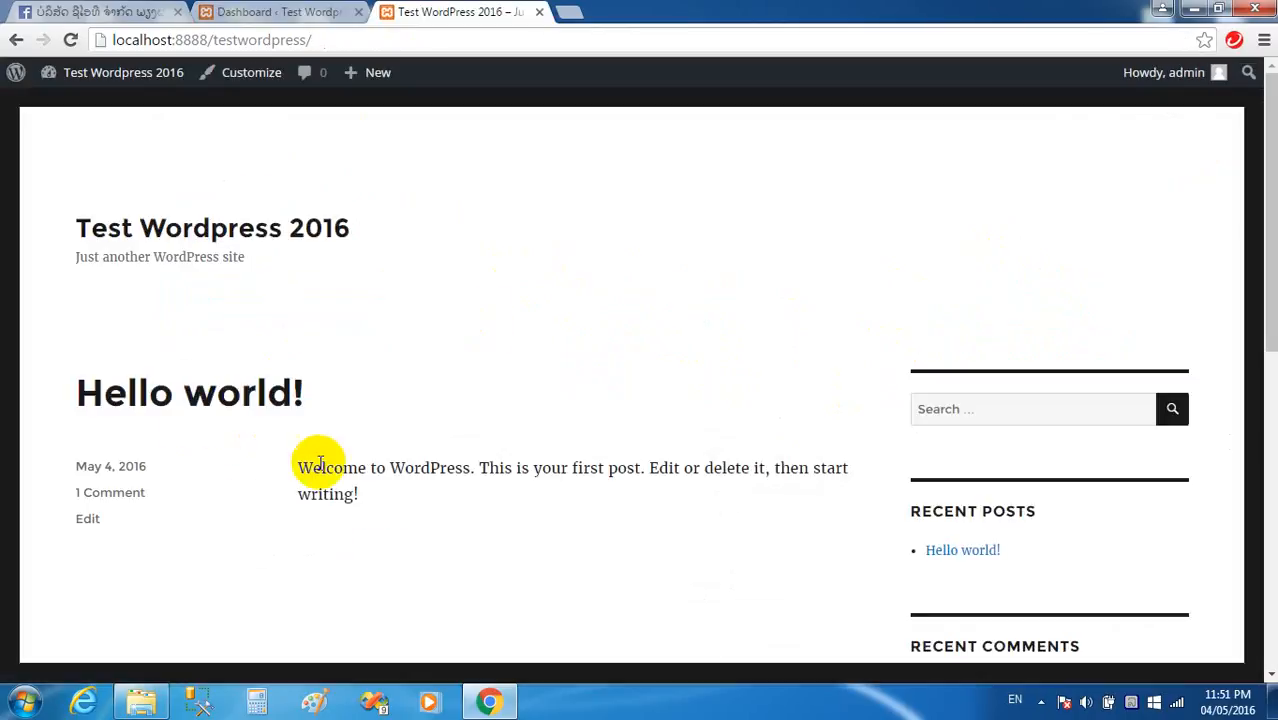
click(262, 12)
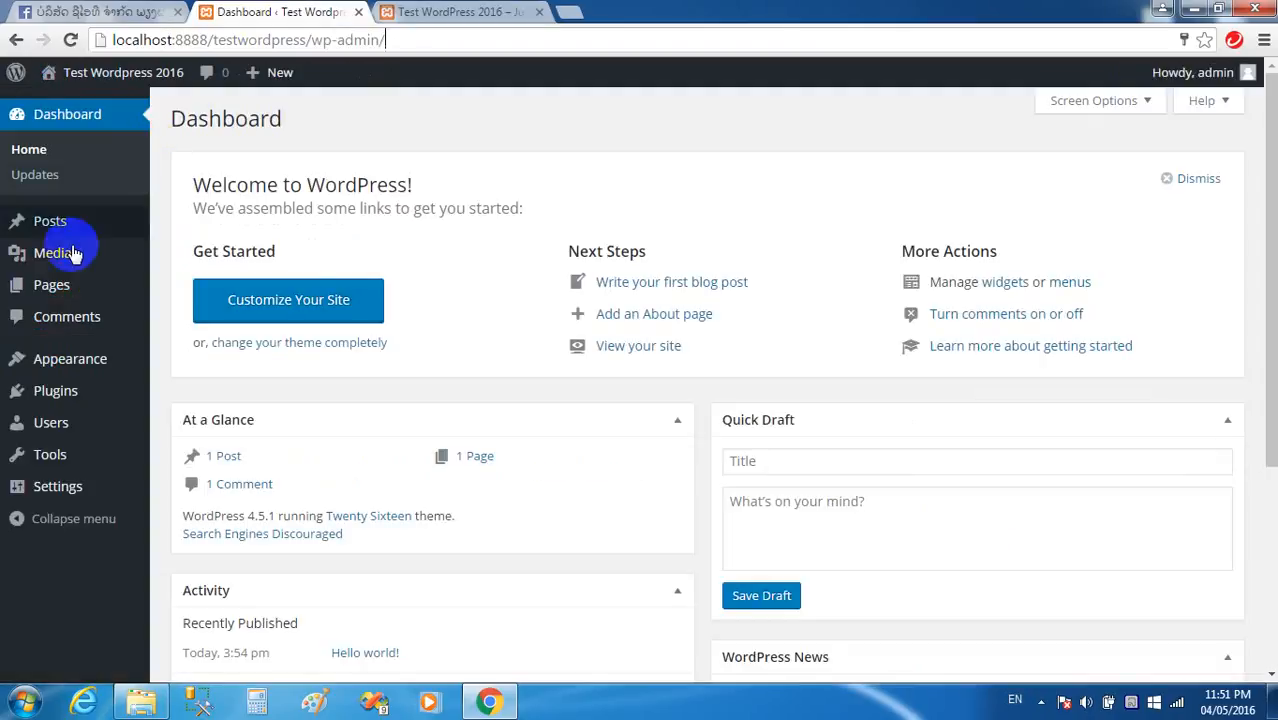
click(45, 221)
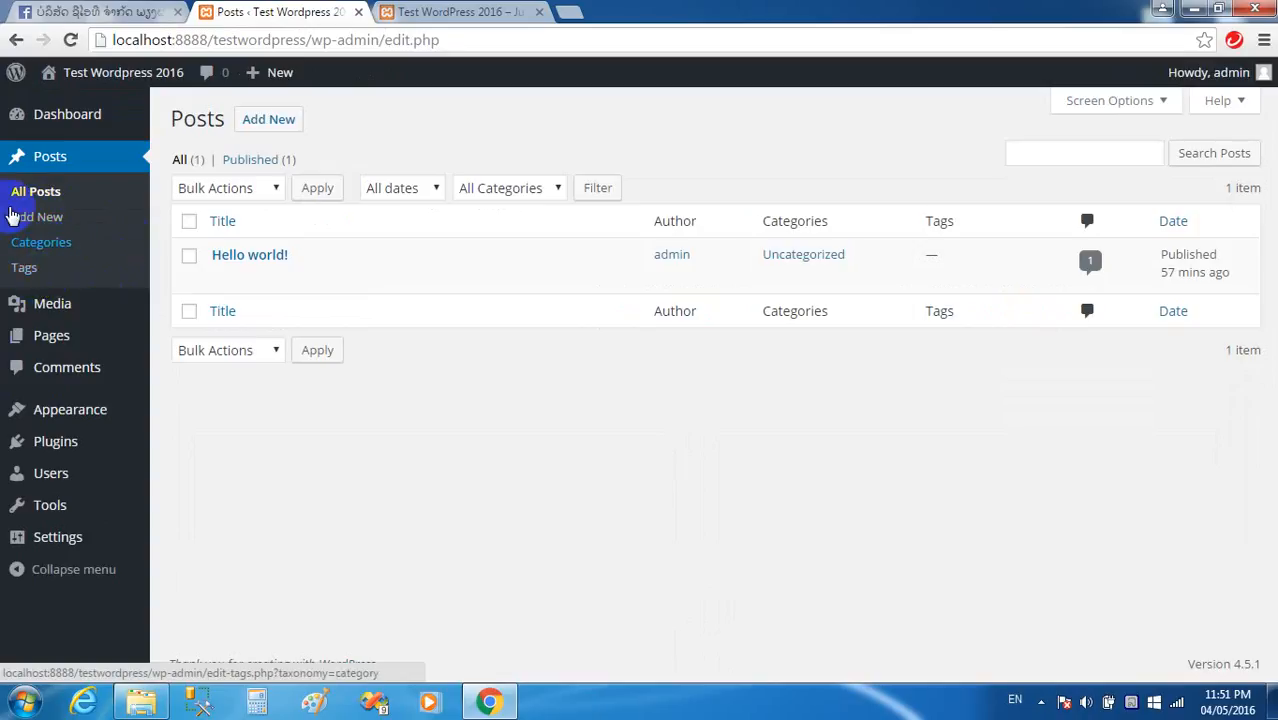
Open the Hello world! post in the editor from the posts list.
mouse_move(267, 270)
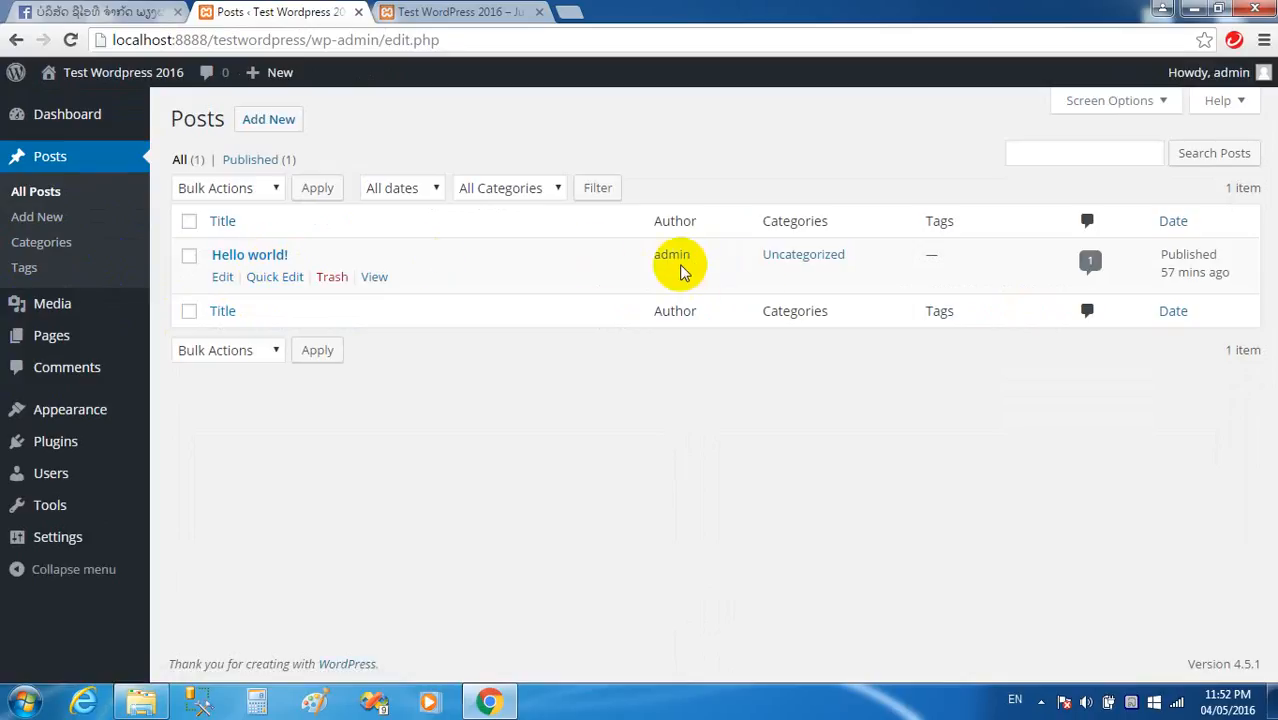
click(432, 11)
click(266, 12)
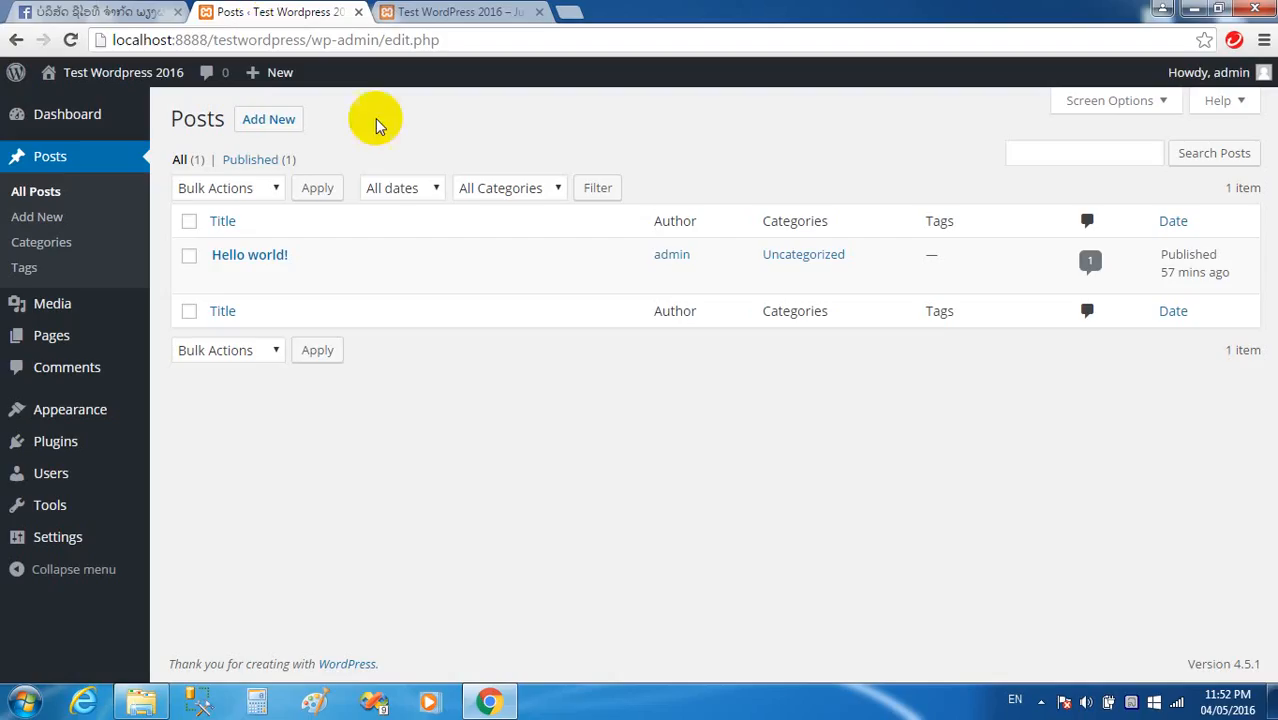
mouse_move(262, 275)
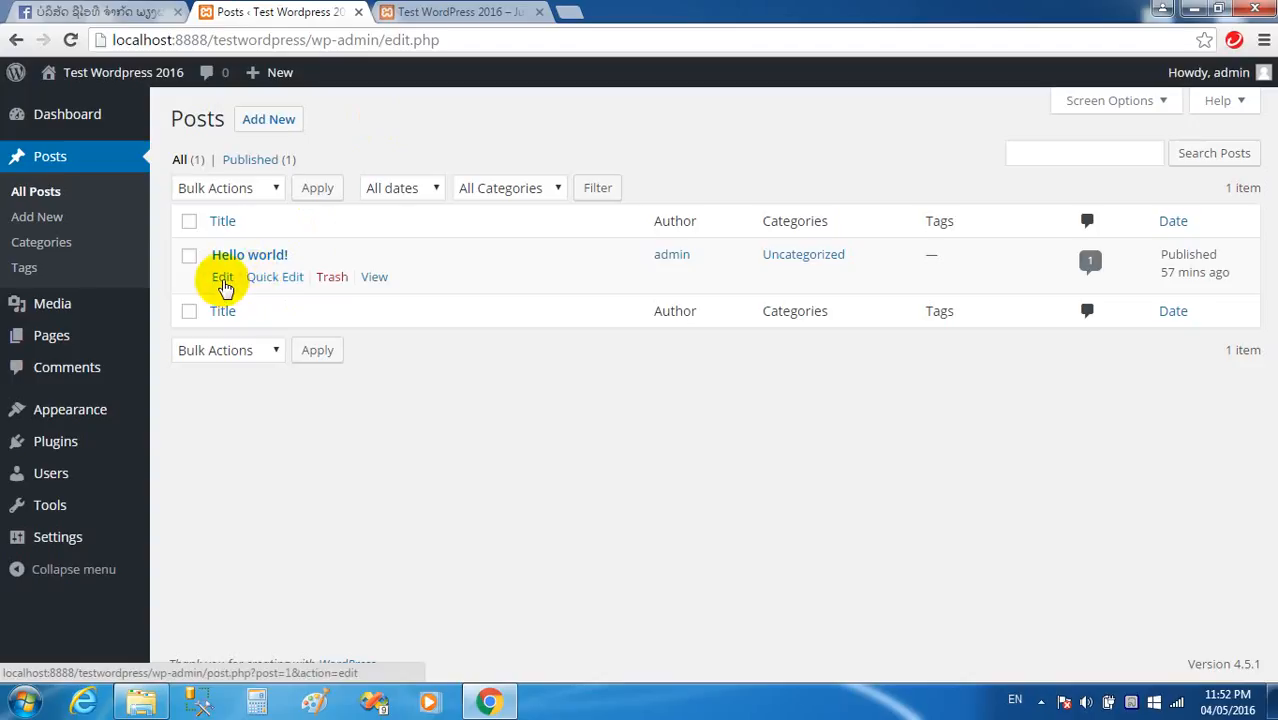
click(223, 280)
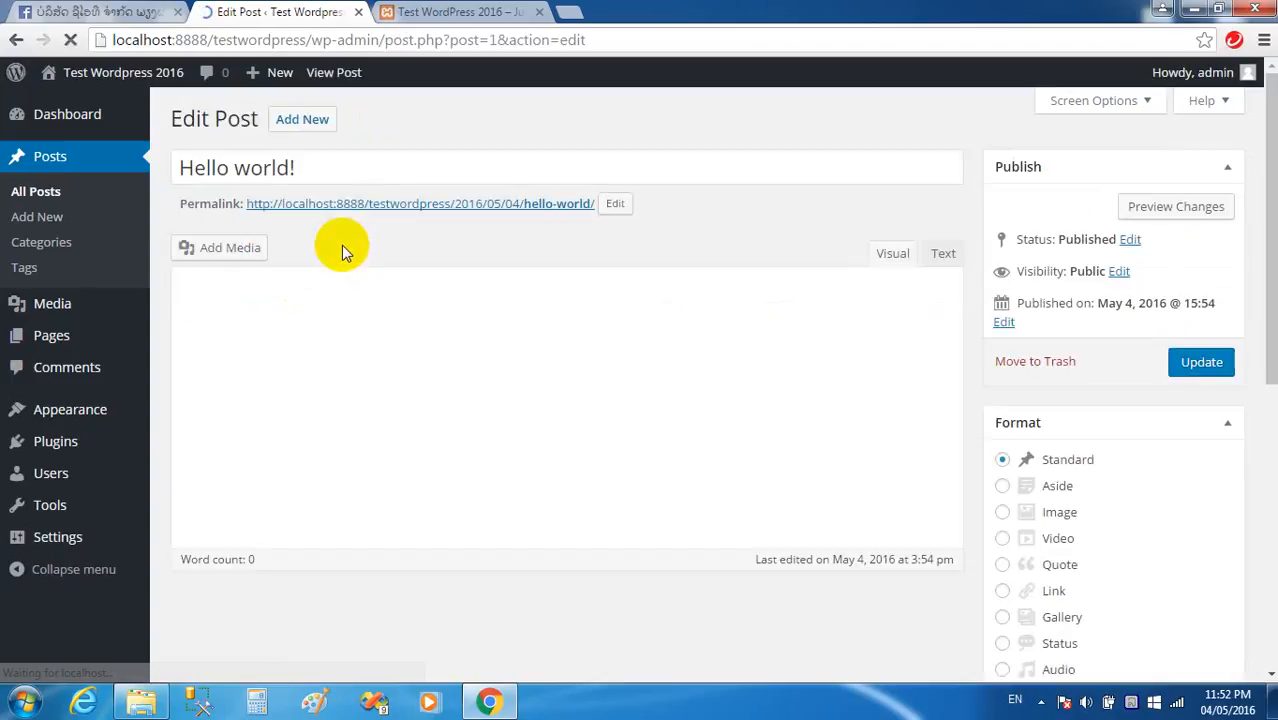
Retitle the post ສະບາຍດີ WordPress 2016, replace its body with Lao text, and update.
drag(305, 167, 135, 170)
key(BackSpace)
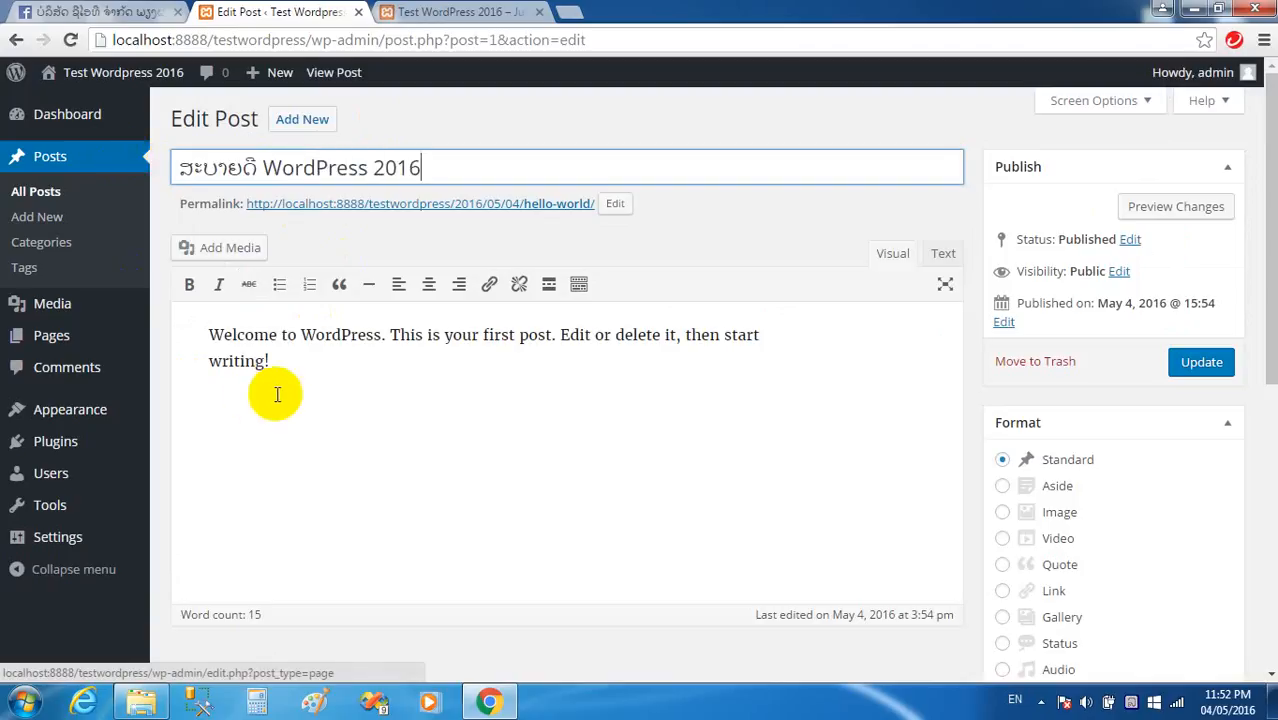
drag(268, 361, 185, 314)
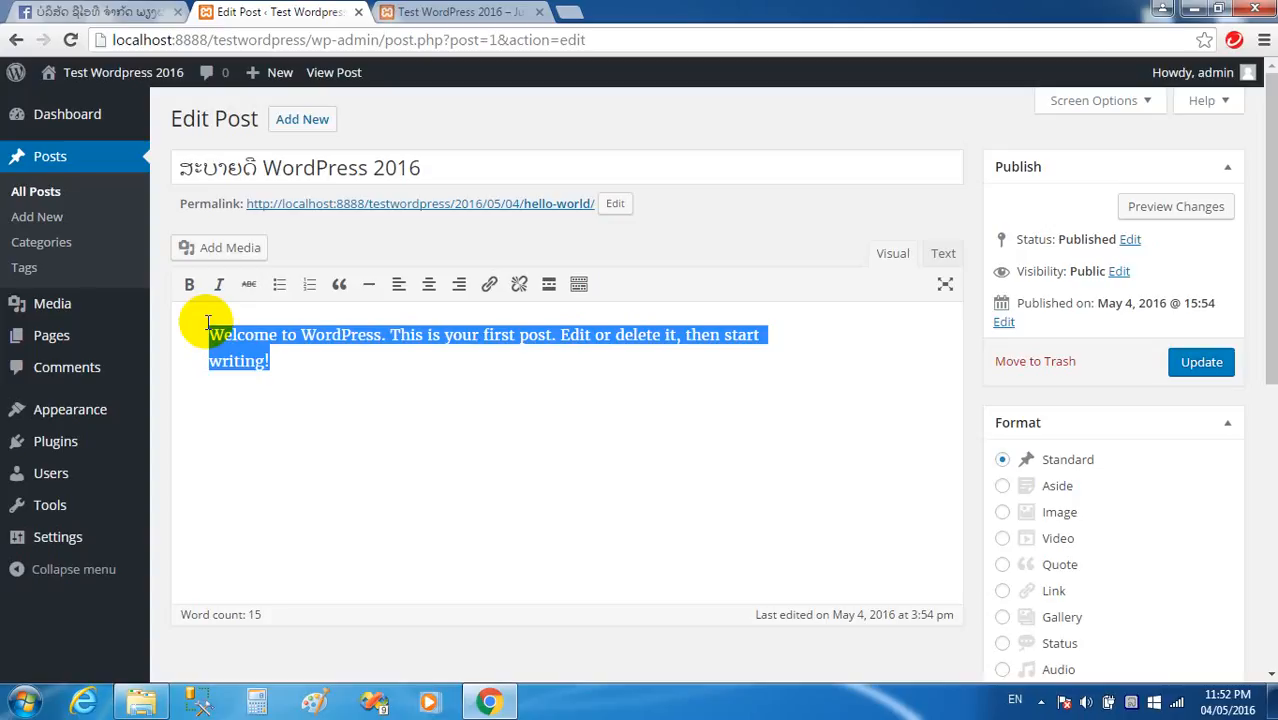
text(,k)
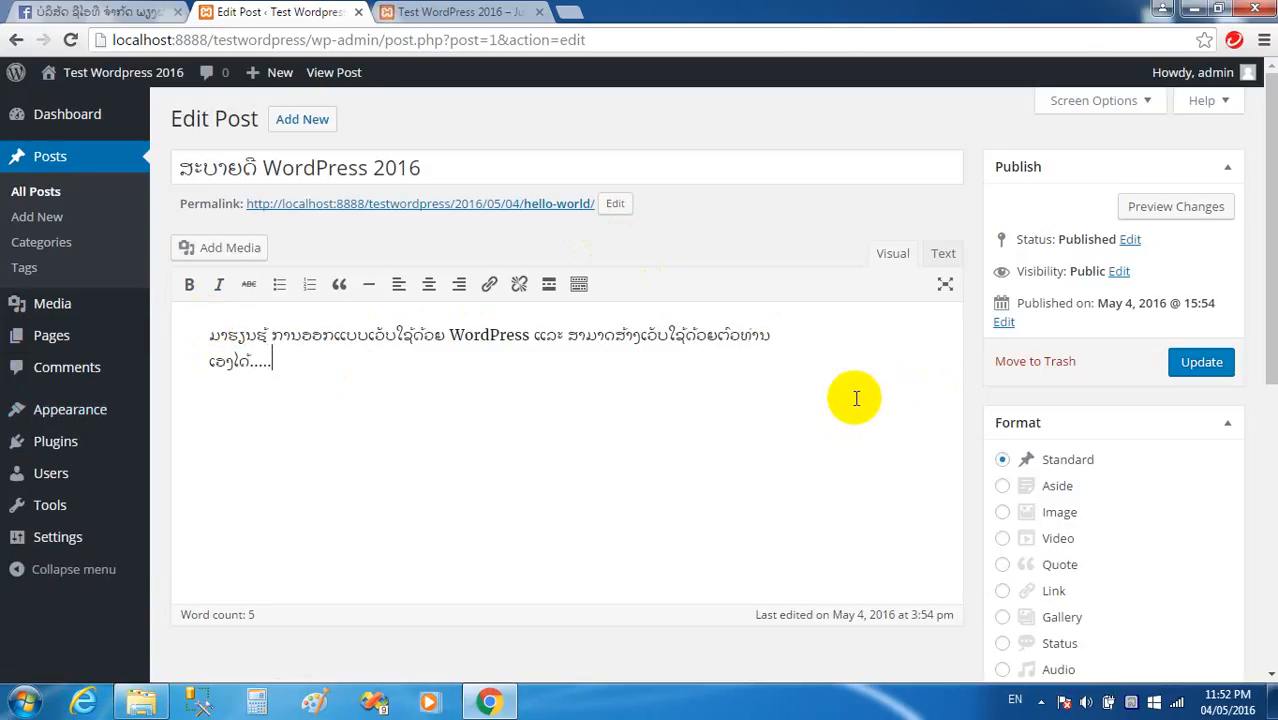
click(1195, 365)
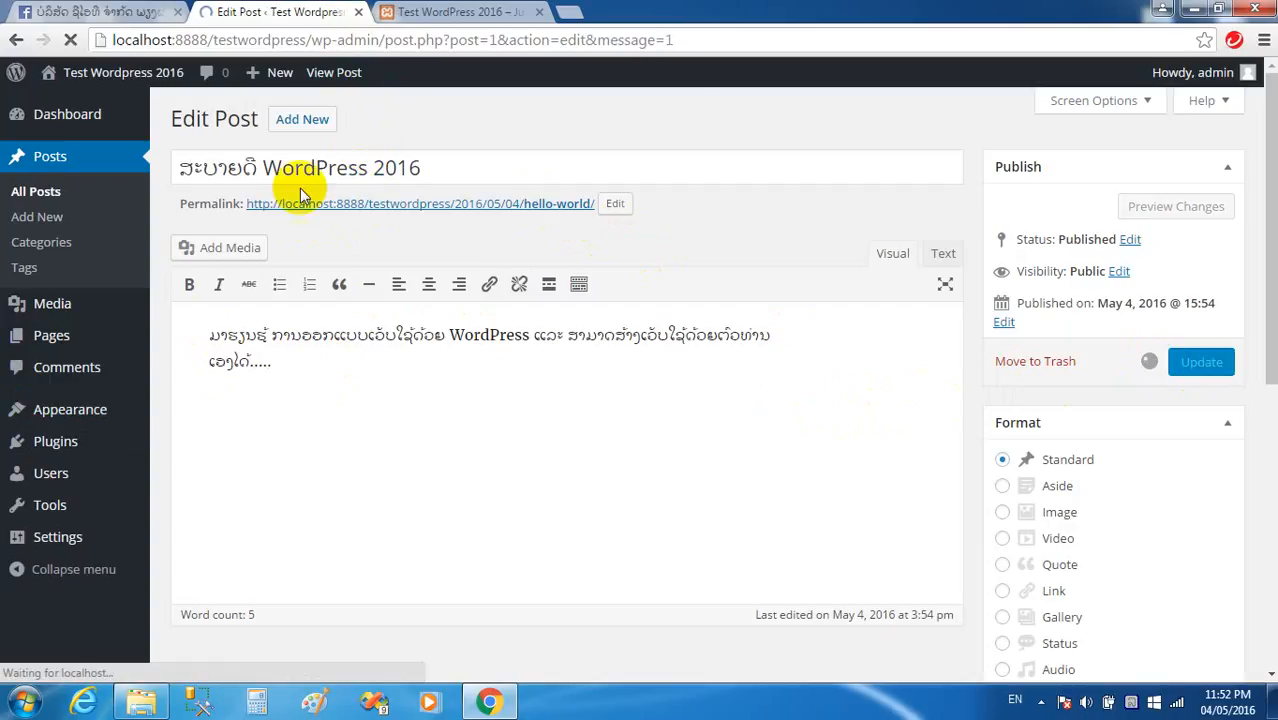
Reload the front page to confirm the retitled Lao post appears.
click(421, 46)
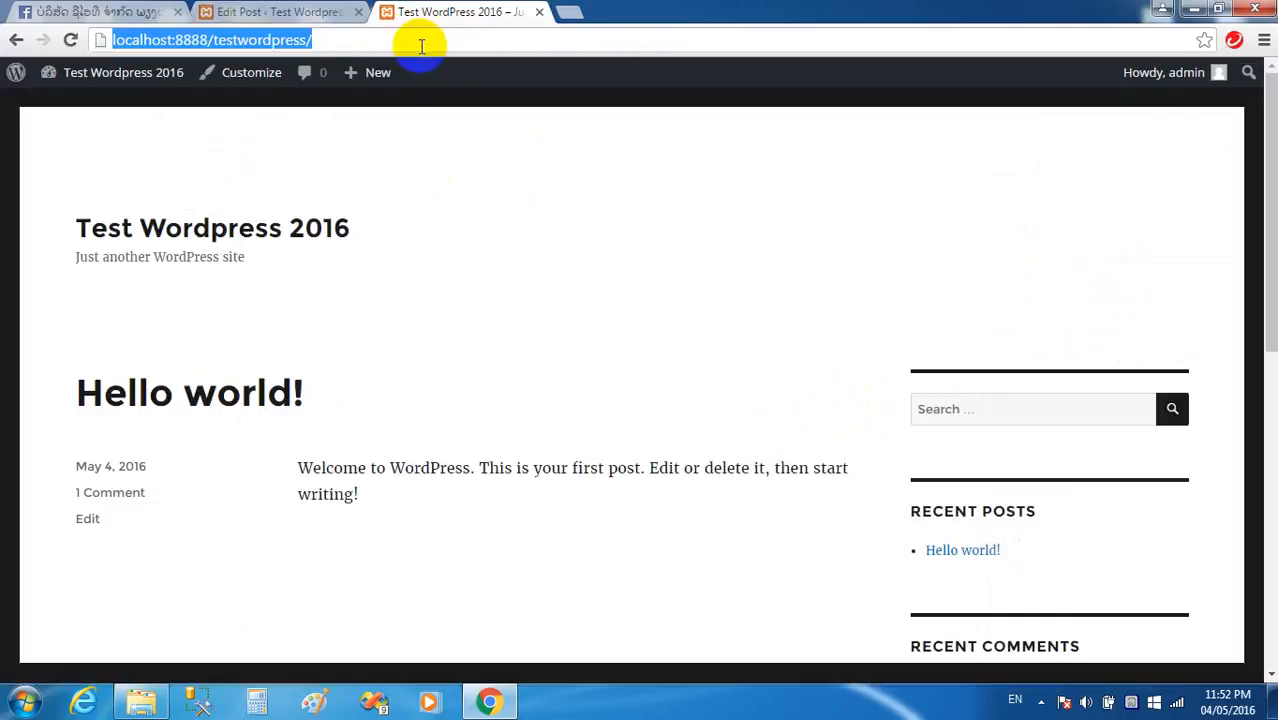
key(Return)
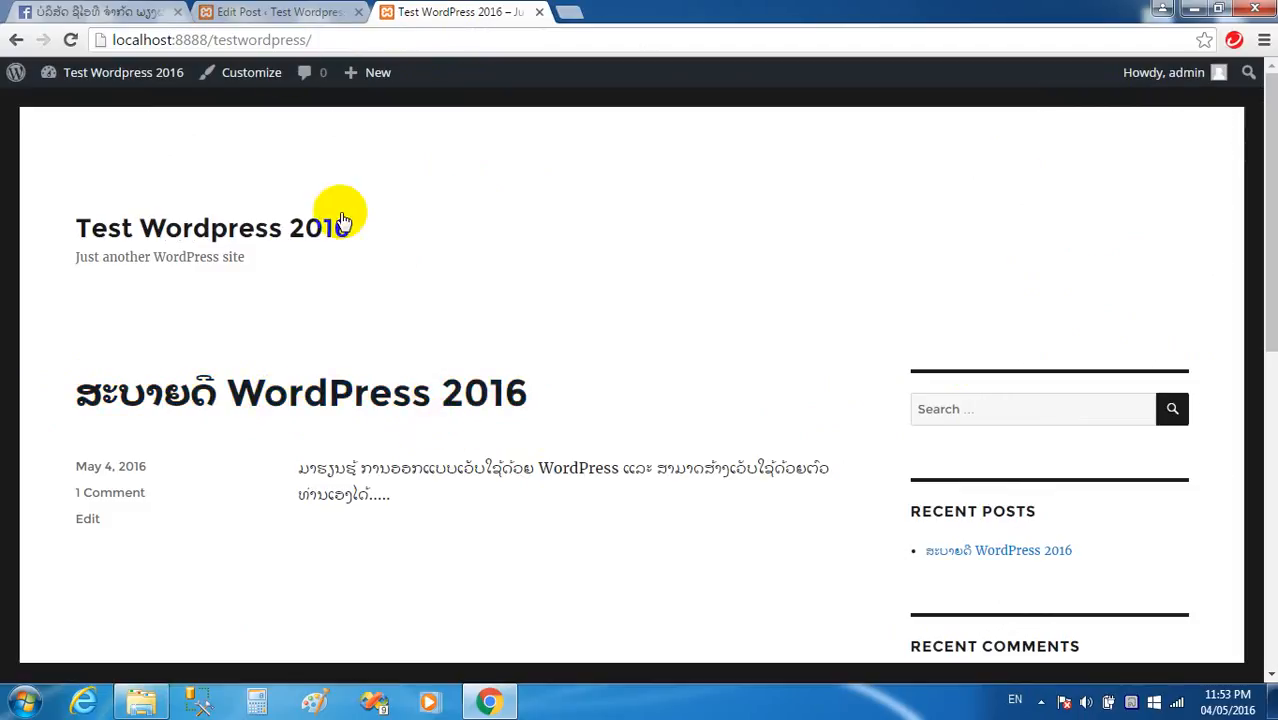
click(266, 14)
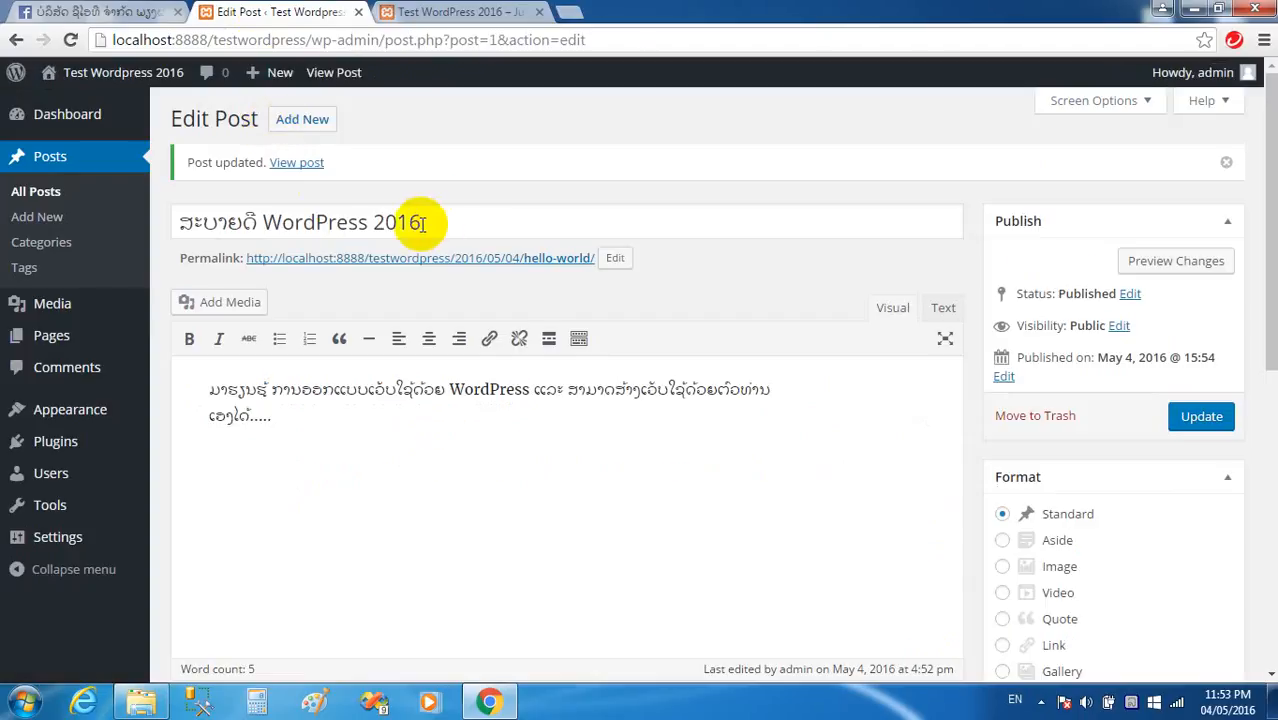
click(452, 13)
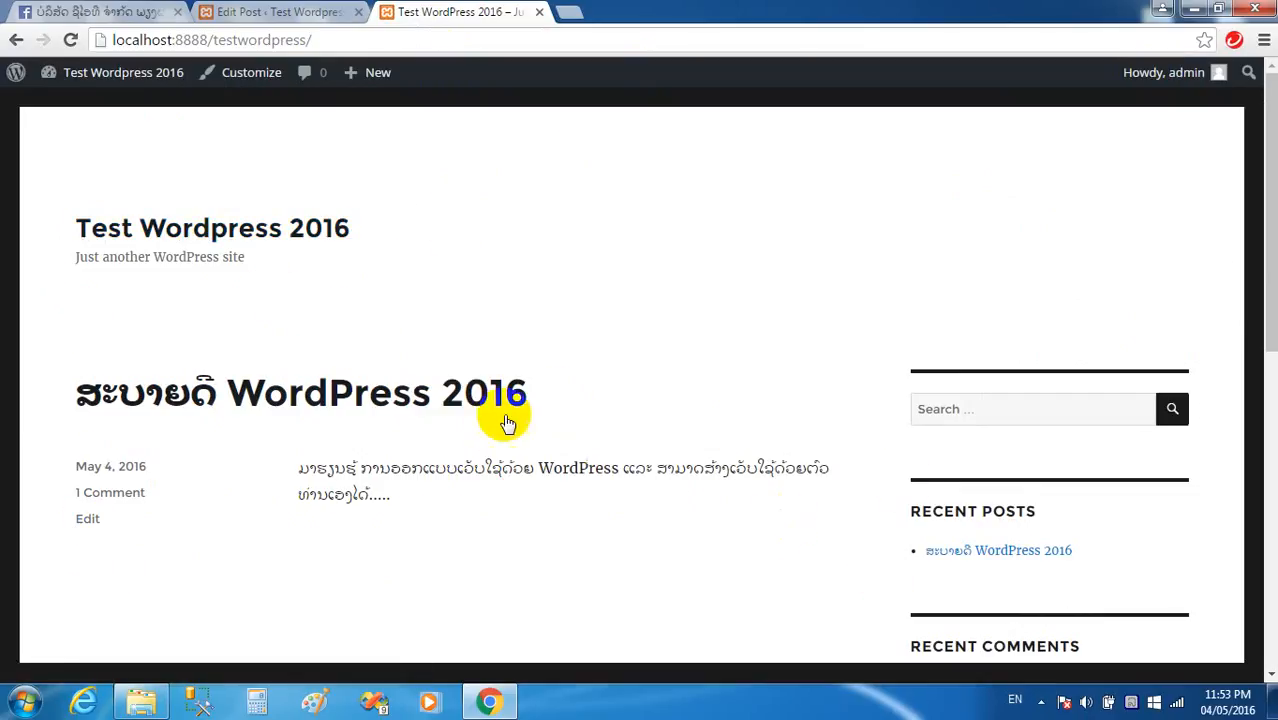
Start a new post from Posts > Add New in the editor tab.
click(300, 11)
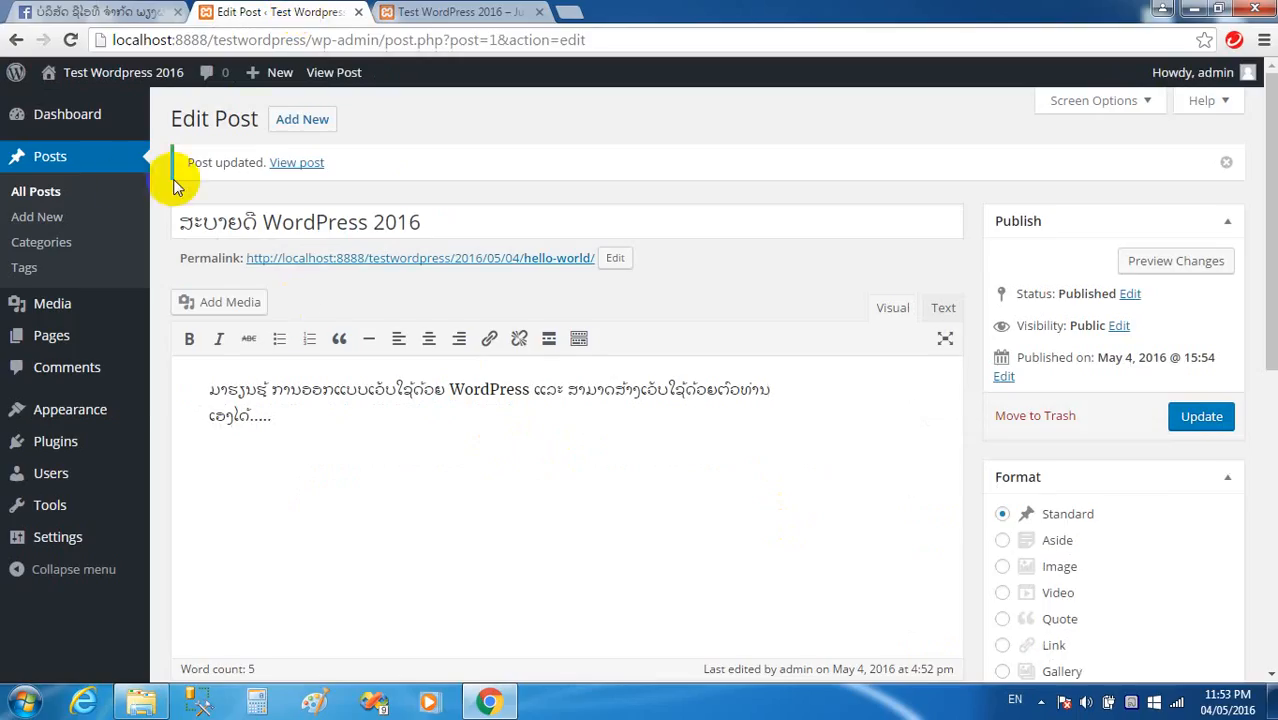
click(63, 224)
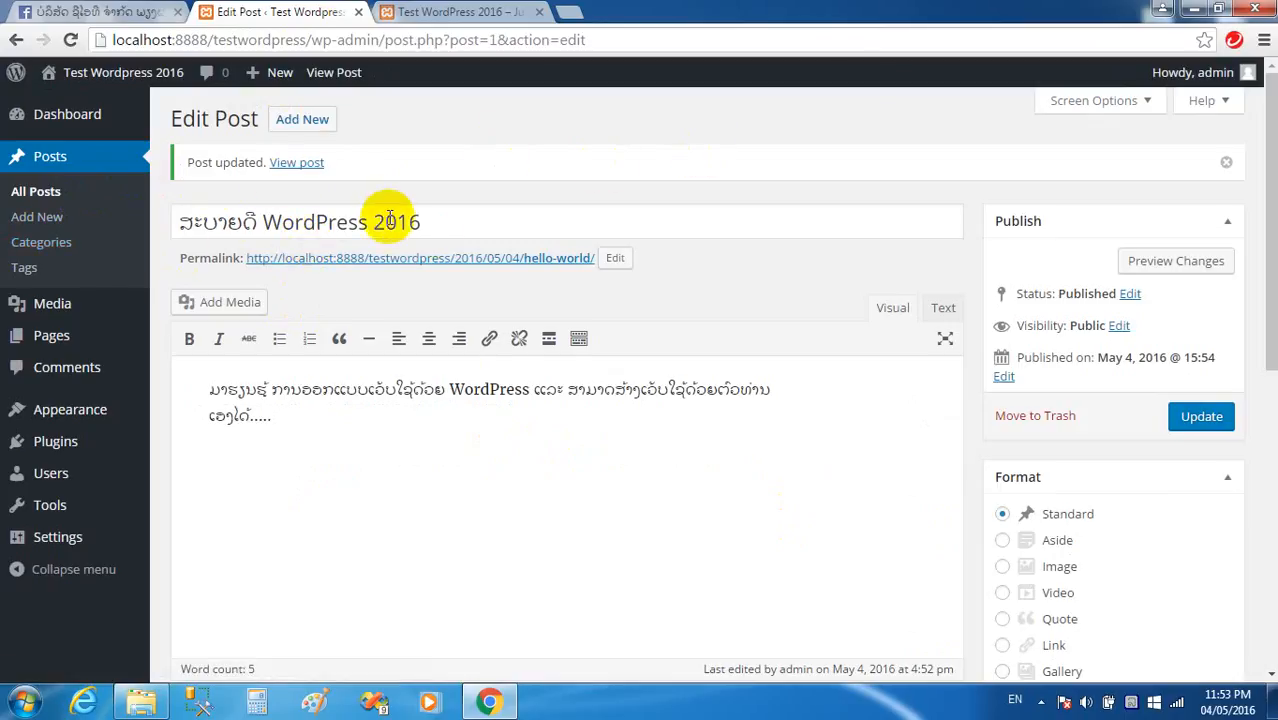
click(37, 222)
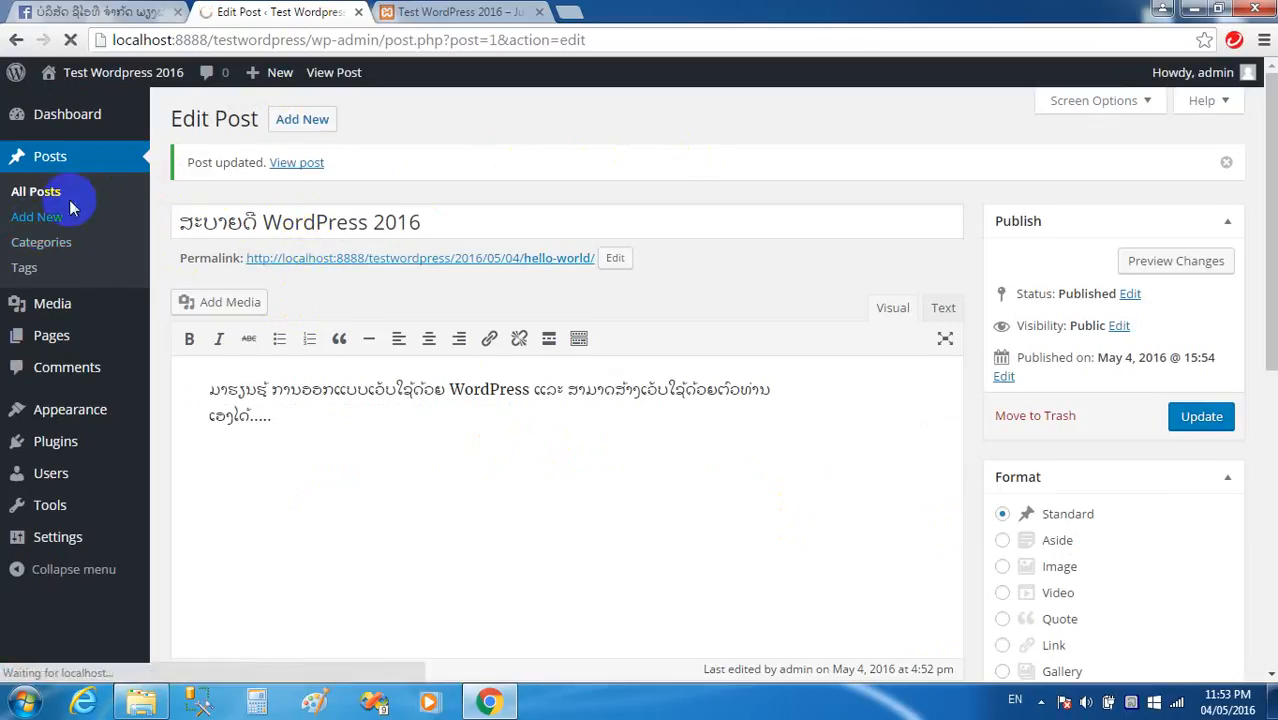
click(38, 224)
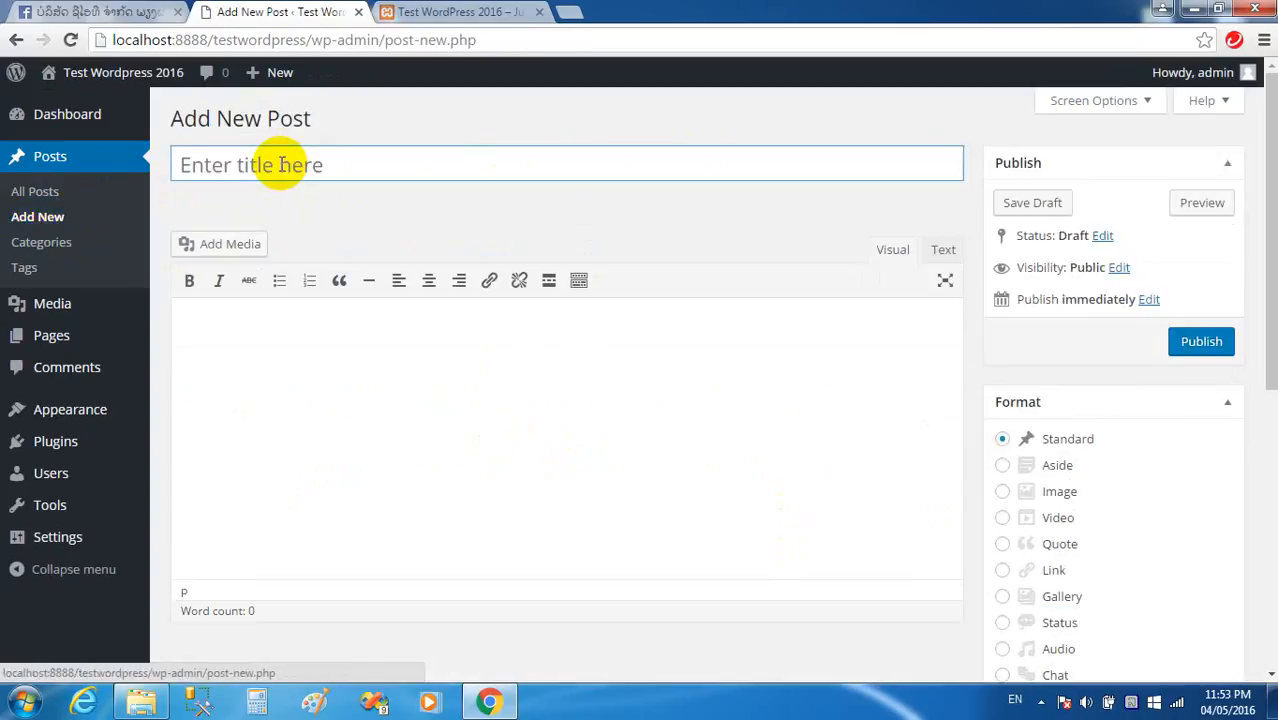
Title the new post ຮຽນຮູ້ດ້ວຍຕົນເອງ.
click(282, 164)
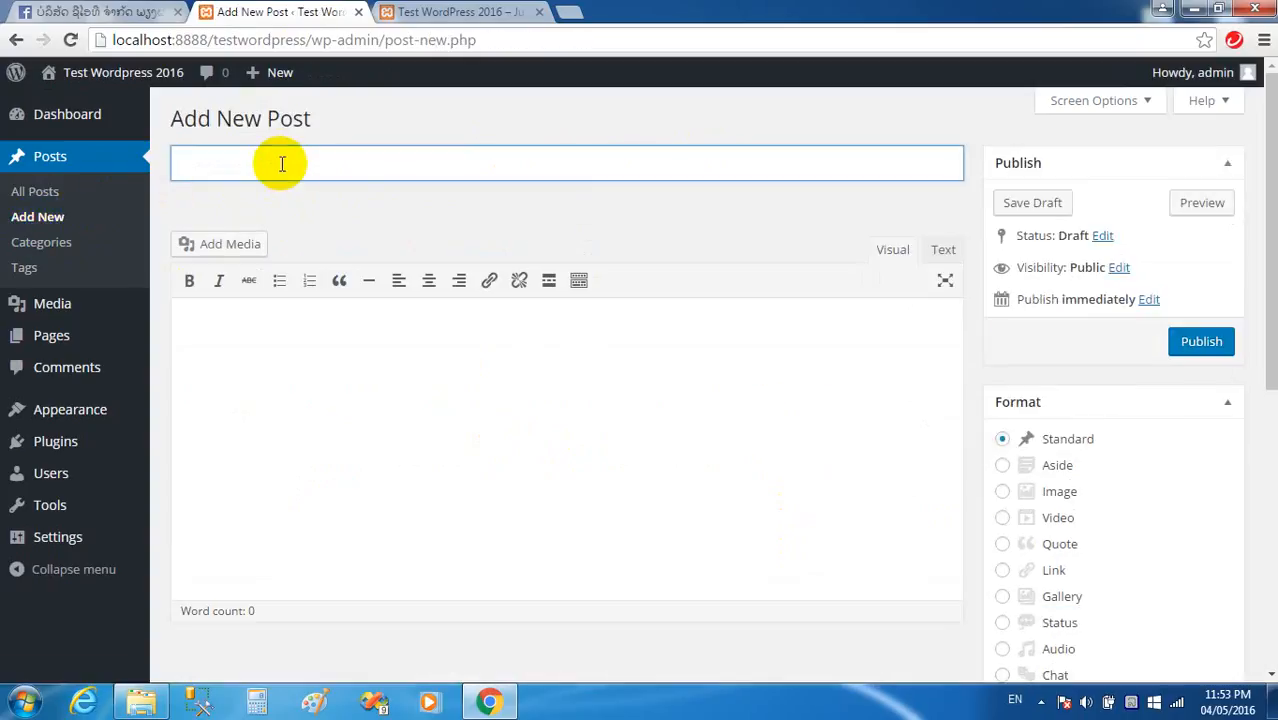
key(BackSpace)
text(ຮຽນຮູ້ດ້ວຍຕົ)
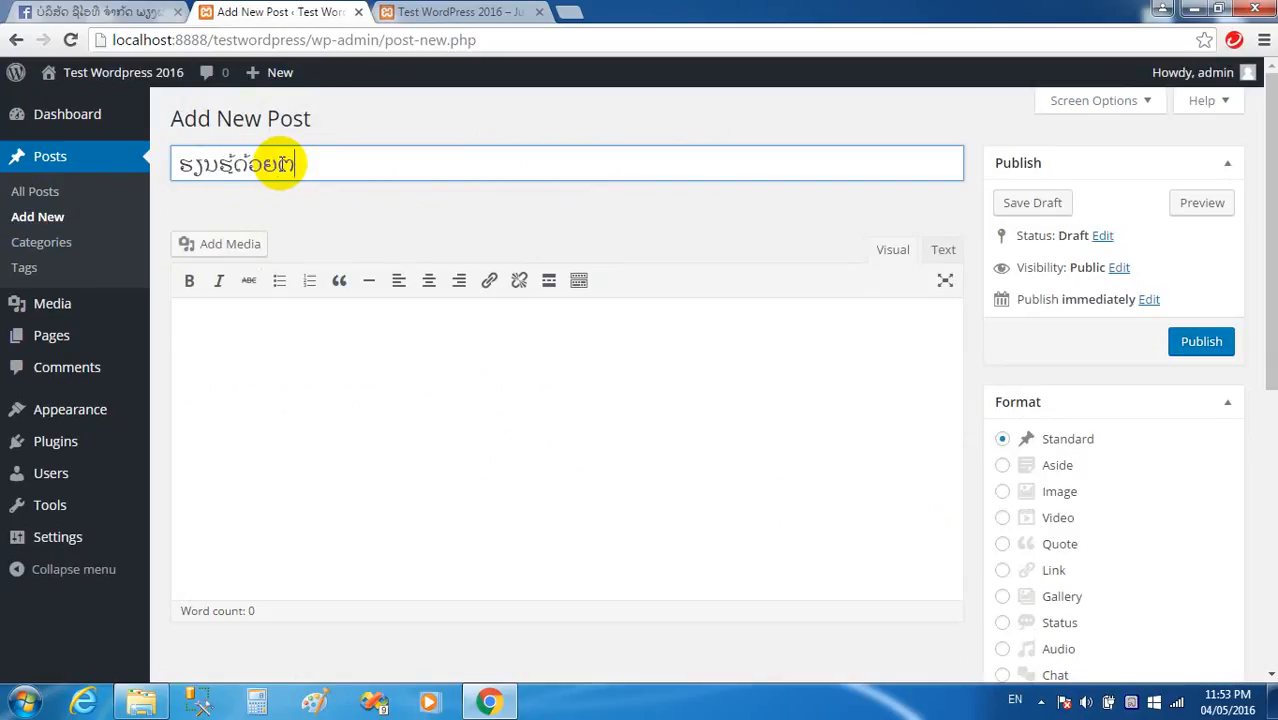
text(ນເອງ)
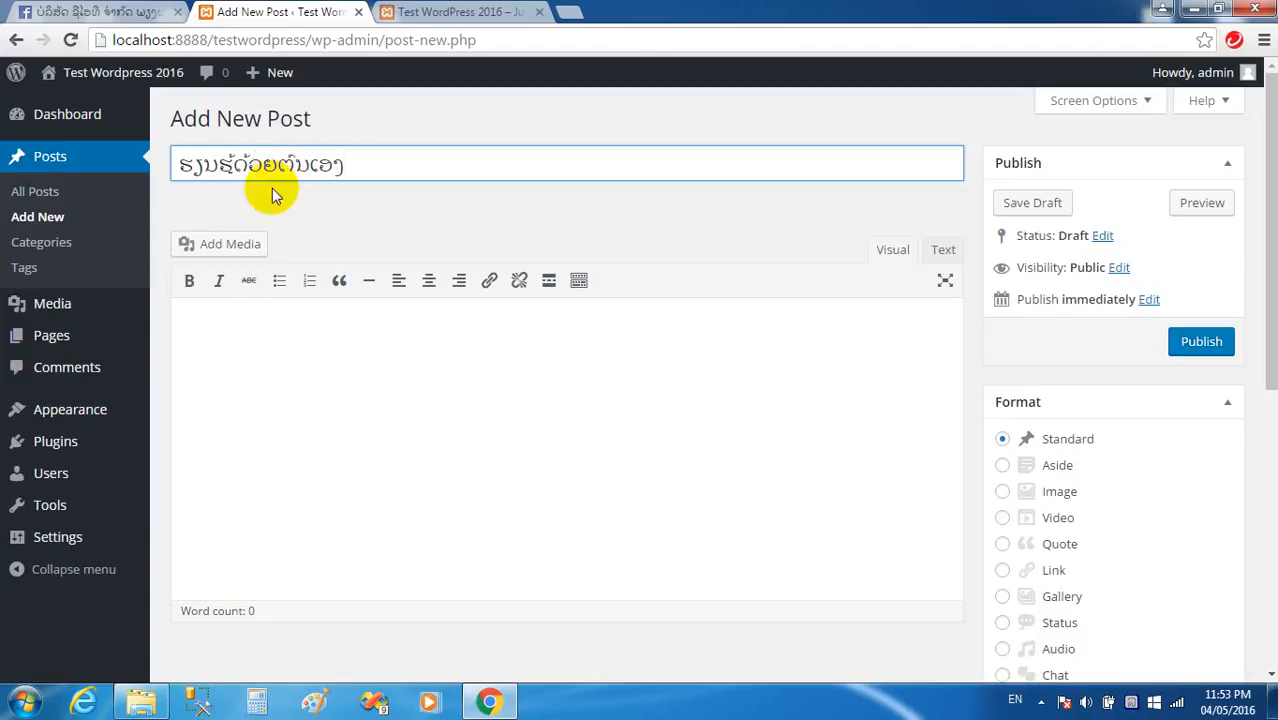
Write the Lao body sentence mentioning WordPress and publish the post.
click(252, 350)
text(ທ່ານສາມາດຮຽນຮູ້ດ້ວຍຕ)
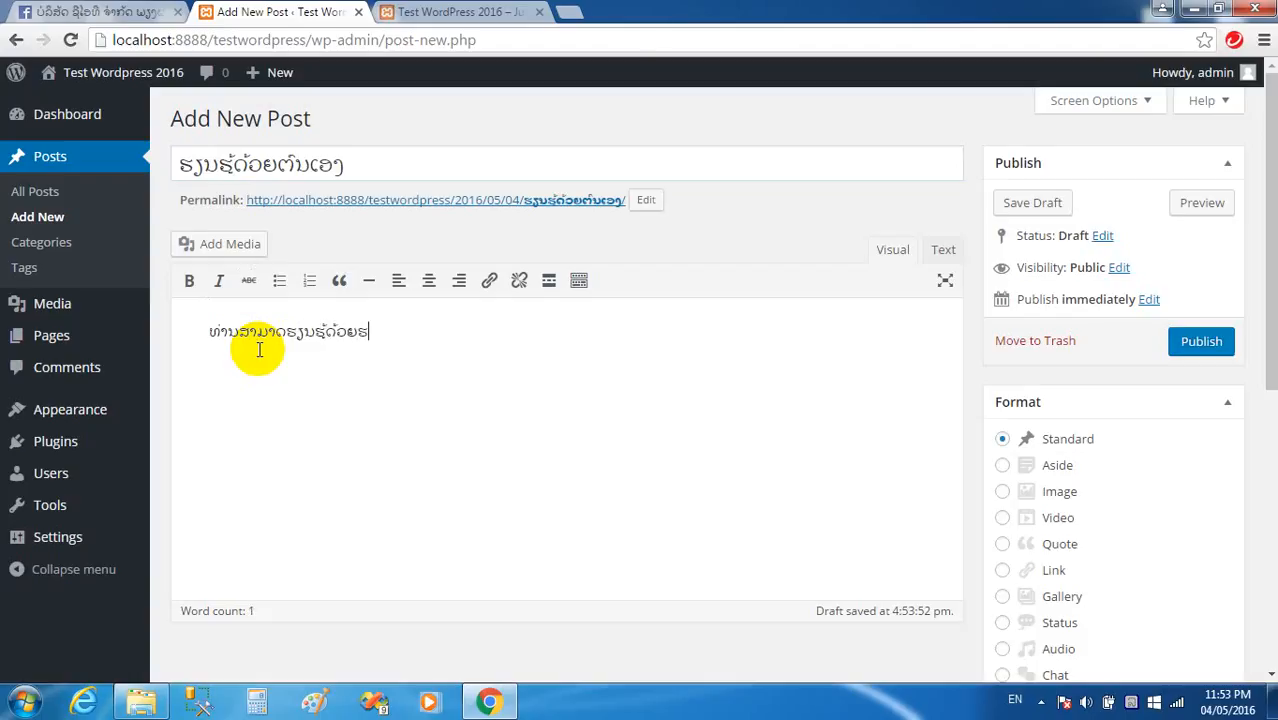
key(BackSpace)
key(BackSpace)
key(BackSpace)
text(ອ)
text(ງານໄອທ)
text(ີ ຫຼື ອອກແບ)
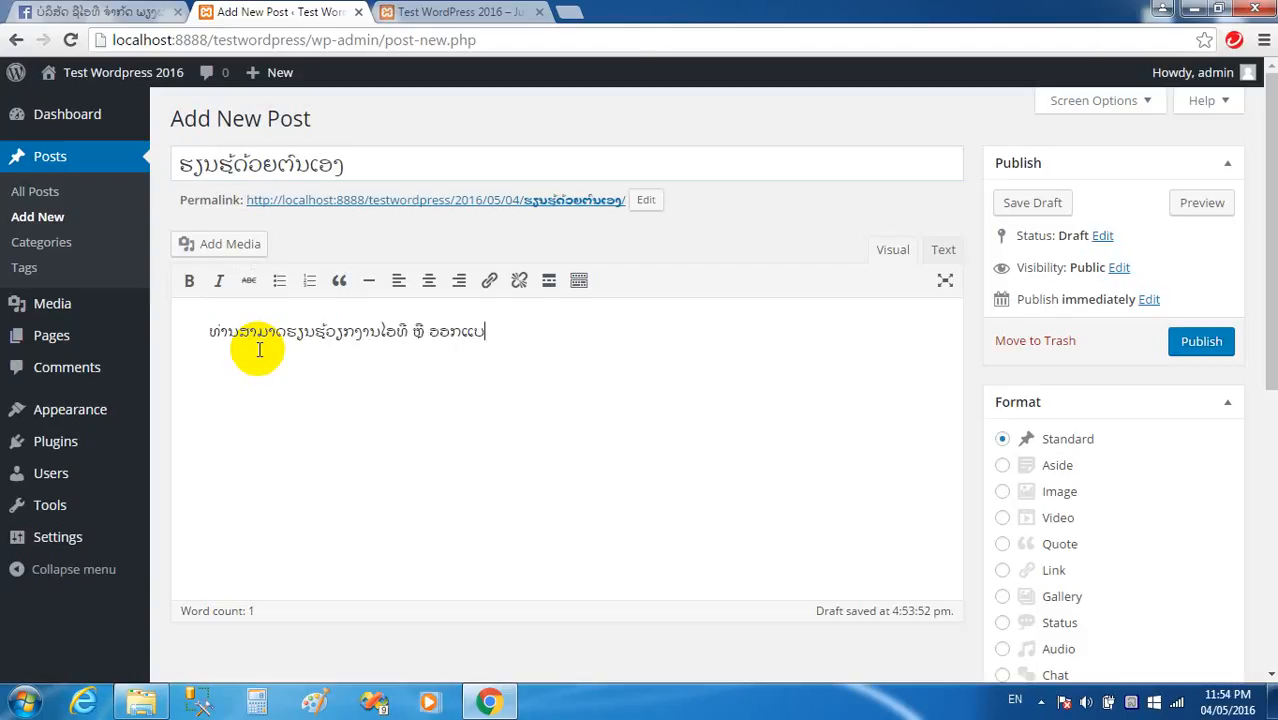
key(BackSpace)
key(BackSpace)
key(BackSpace)
key(BackSpace)
text(ແລະ ອອກແບ)
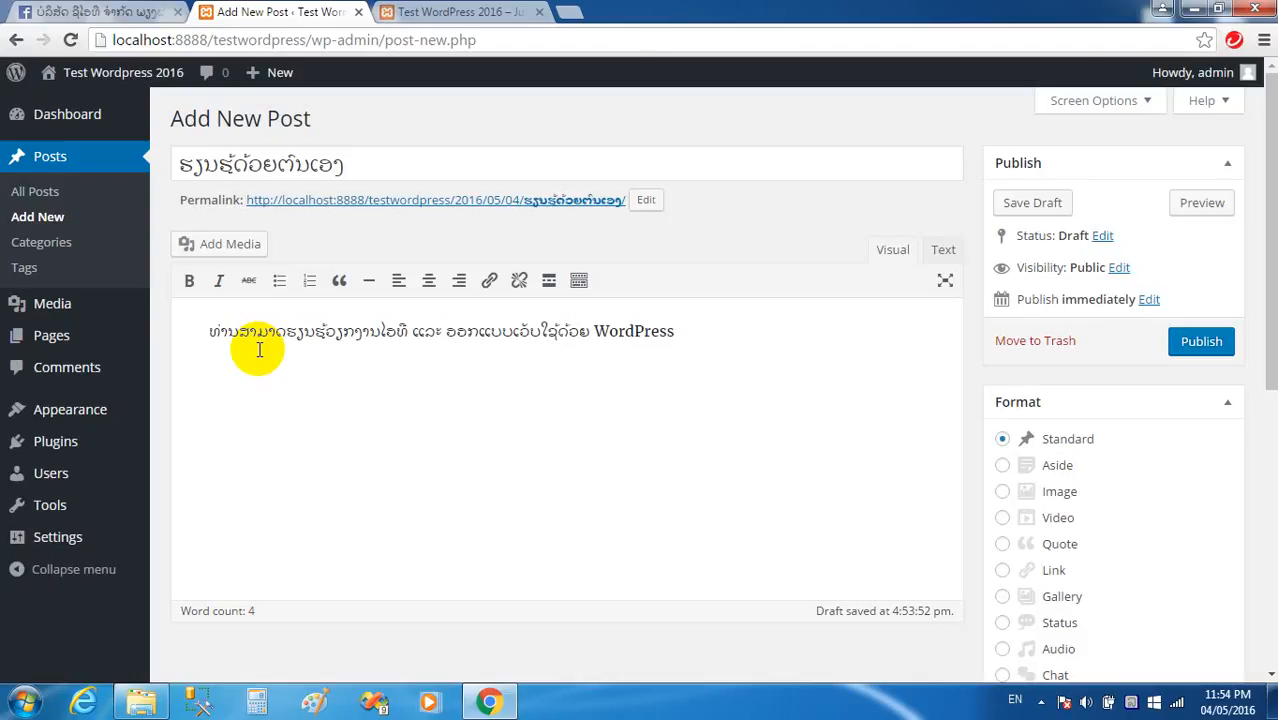
key(BackSpace)
key(BackSpace)
text(ຈາກ ບໍລິສັດ ຢີໄອທີ)
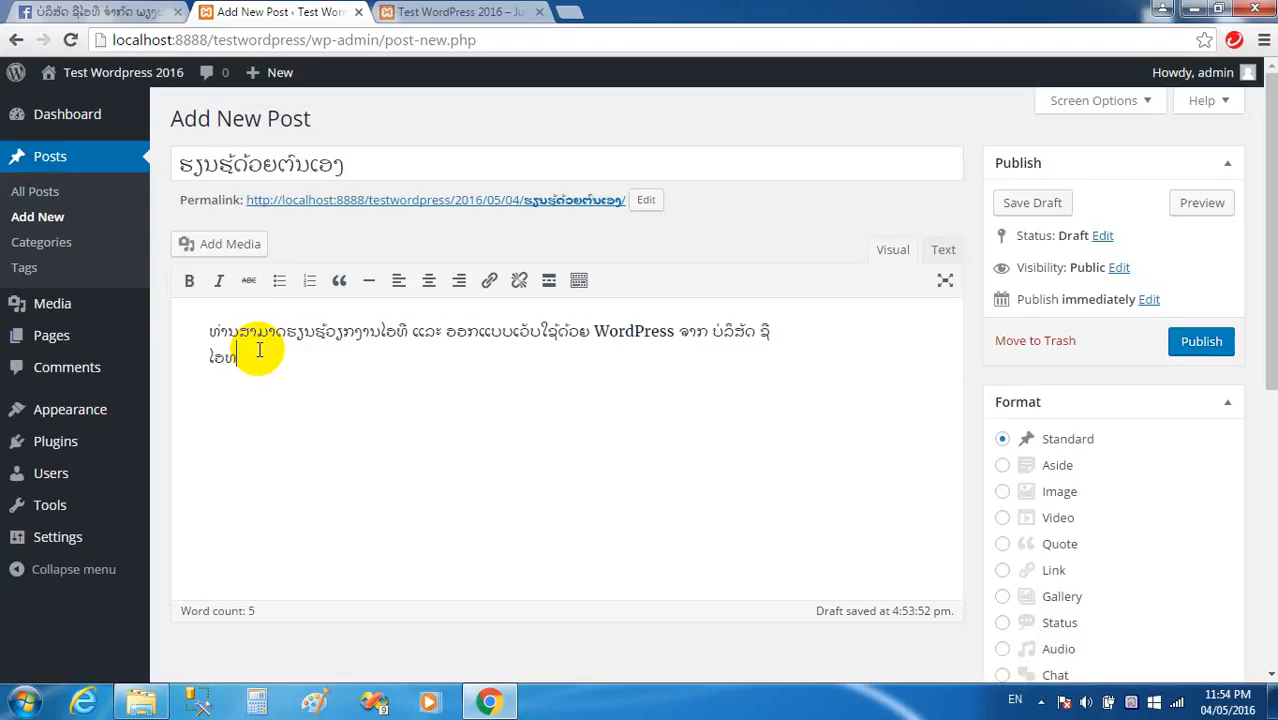
text( ຈໍາກັດ ພຽງພ)
text(ູ້ດຽວ)
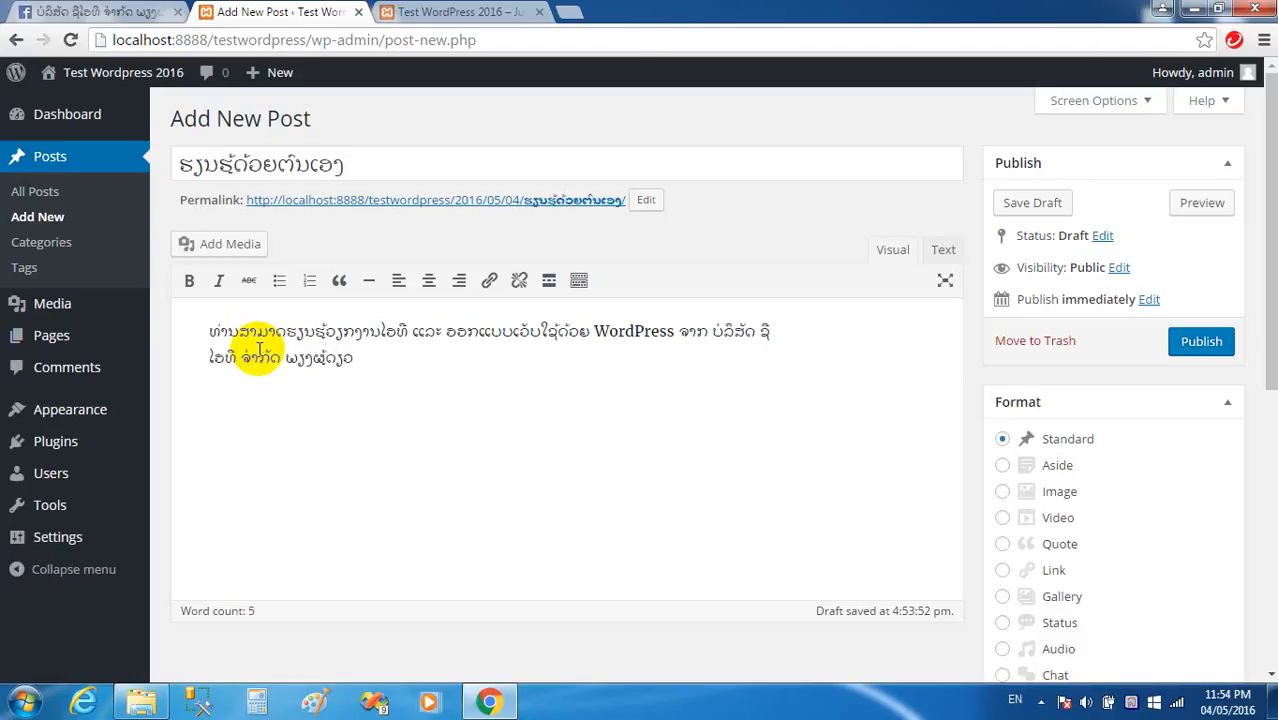
click(1197, 345)
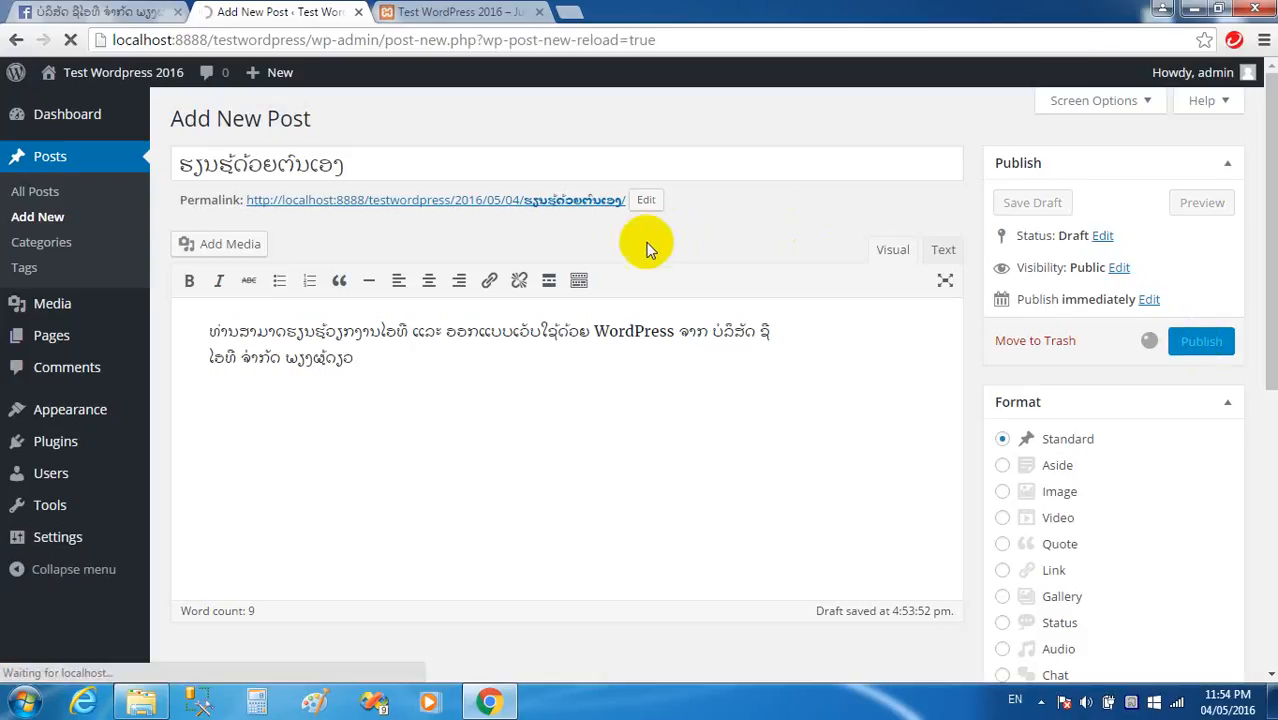
Reload the front page so the new post ຮຽນຮູ້ດ້ວຍຕົນເອງ shows up.
click(440, 12)
right_click(492, 201)
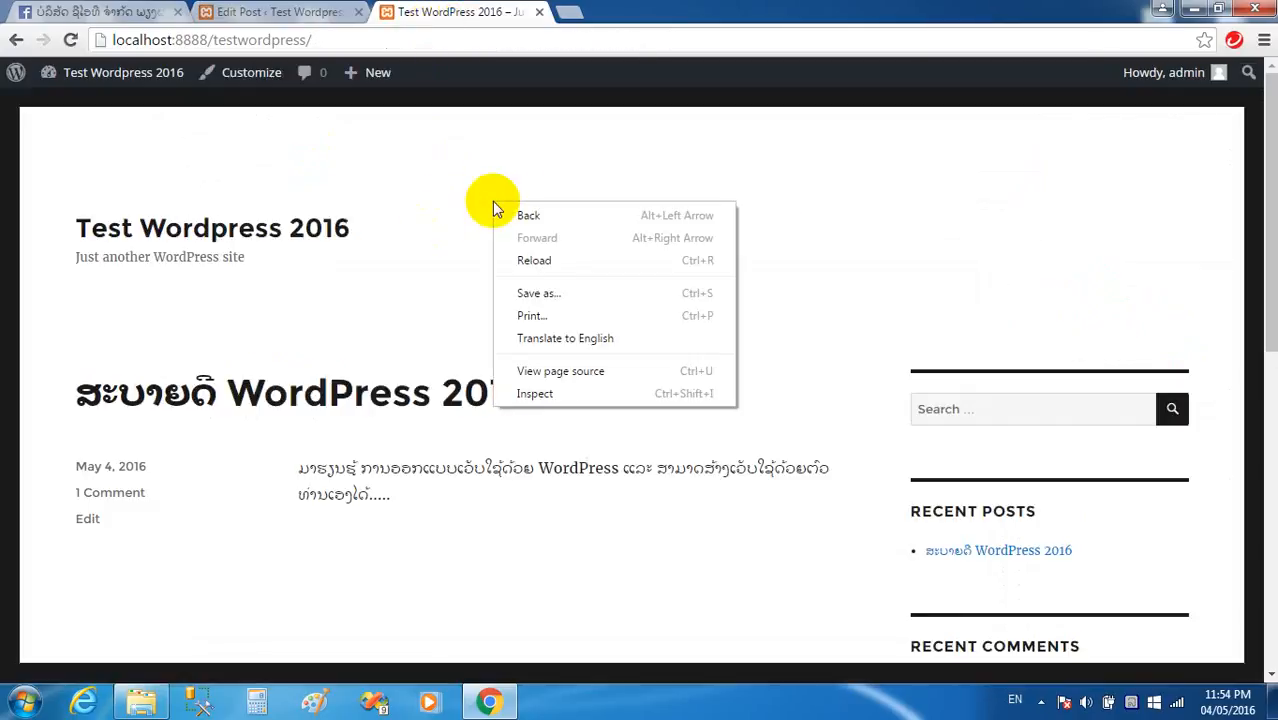
click(527, 260)
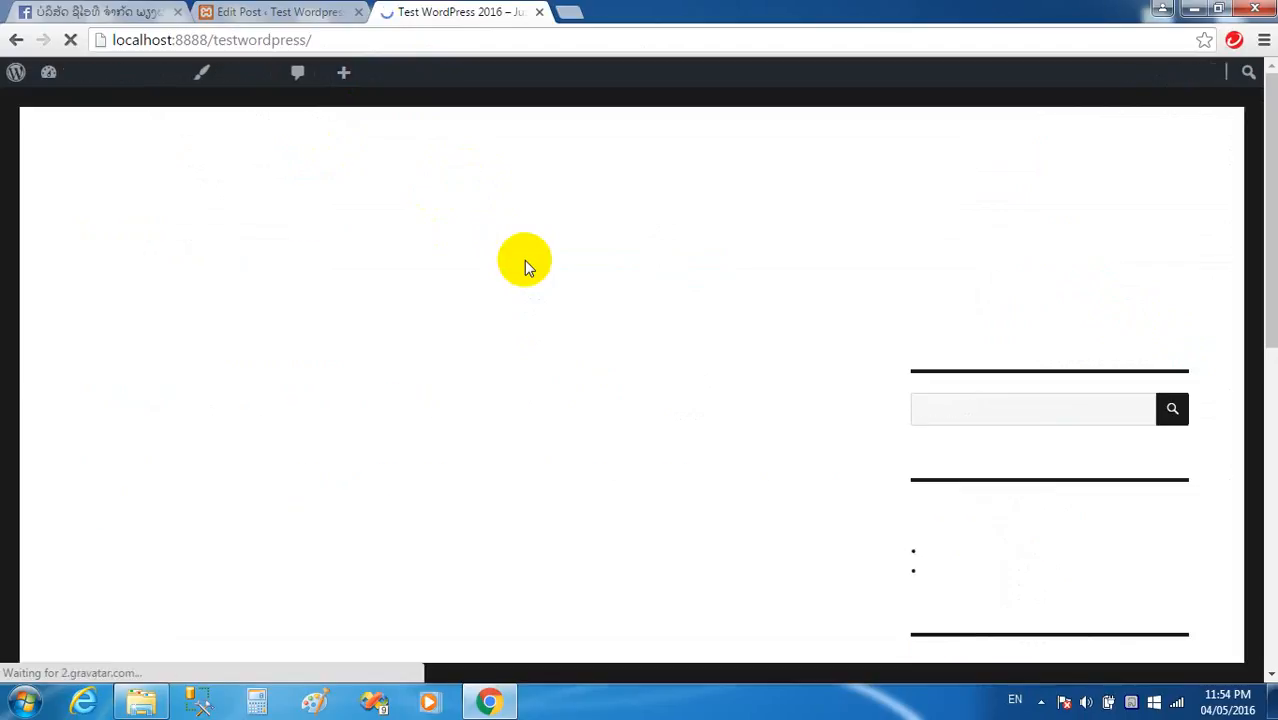
scroll(524, 260, down, 2)
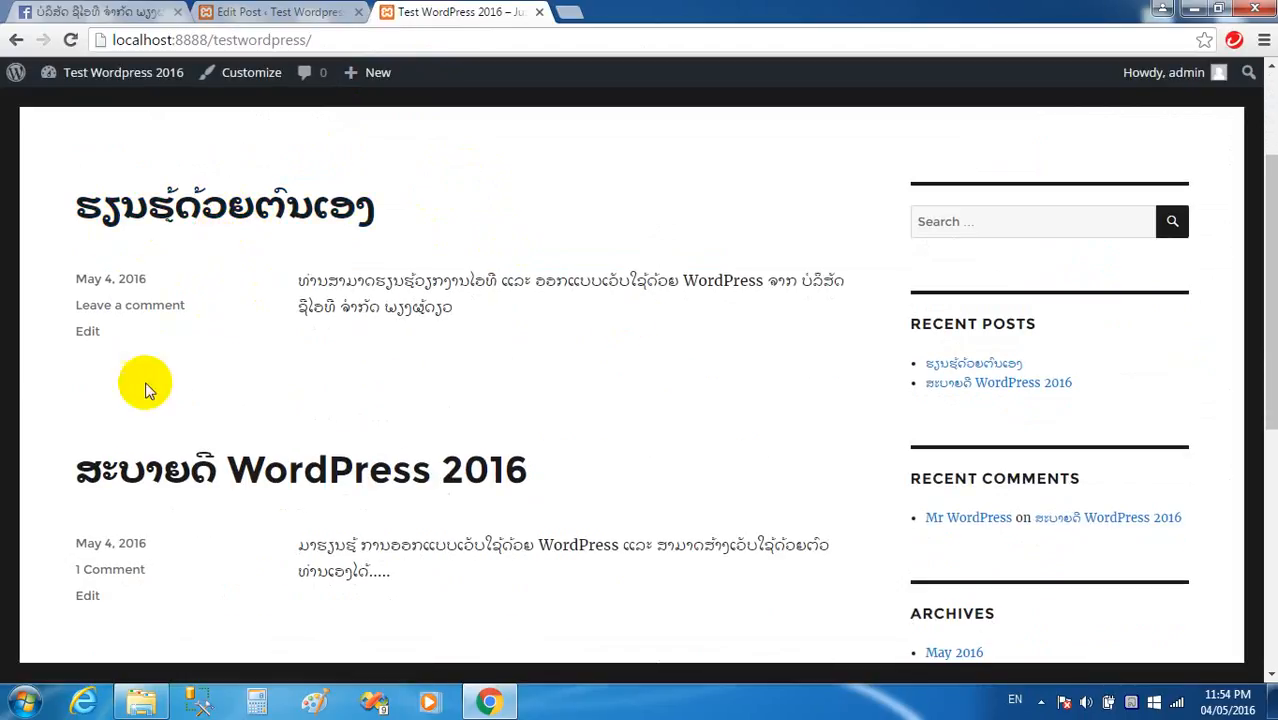
scroll(190, 290, down, 2)
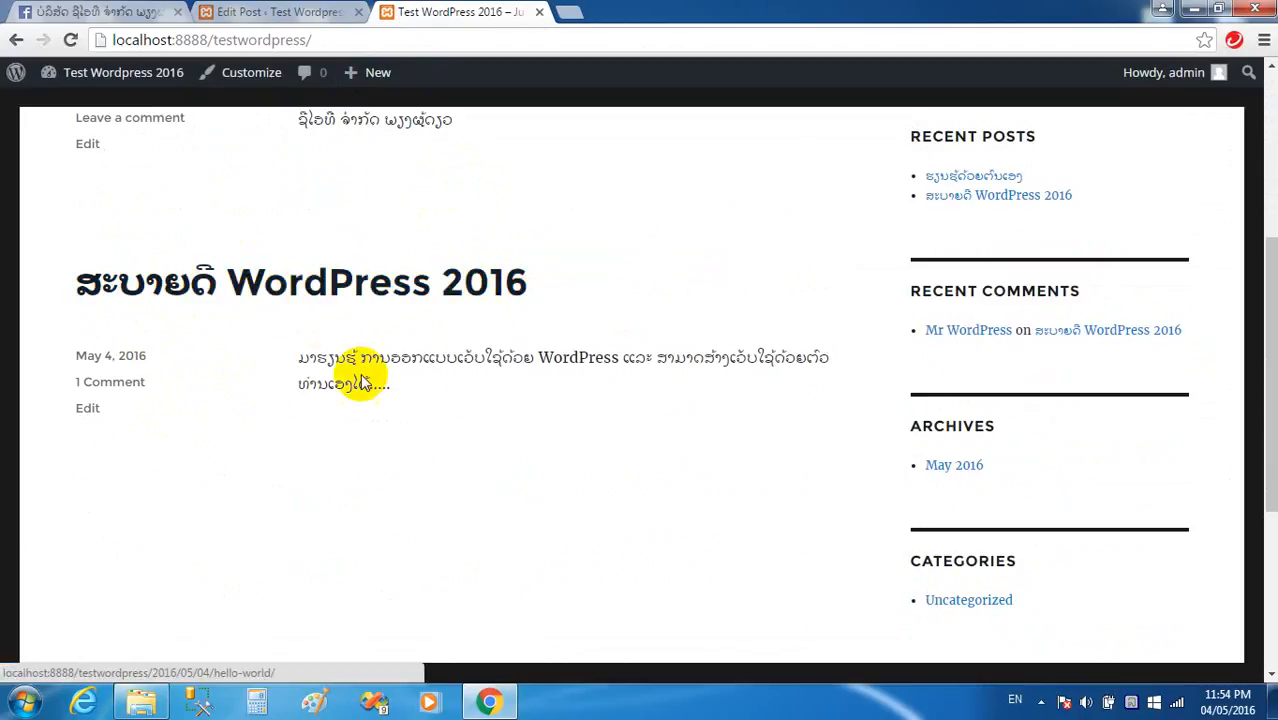
scroll(370, 376, up, 3)
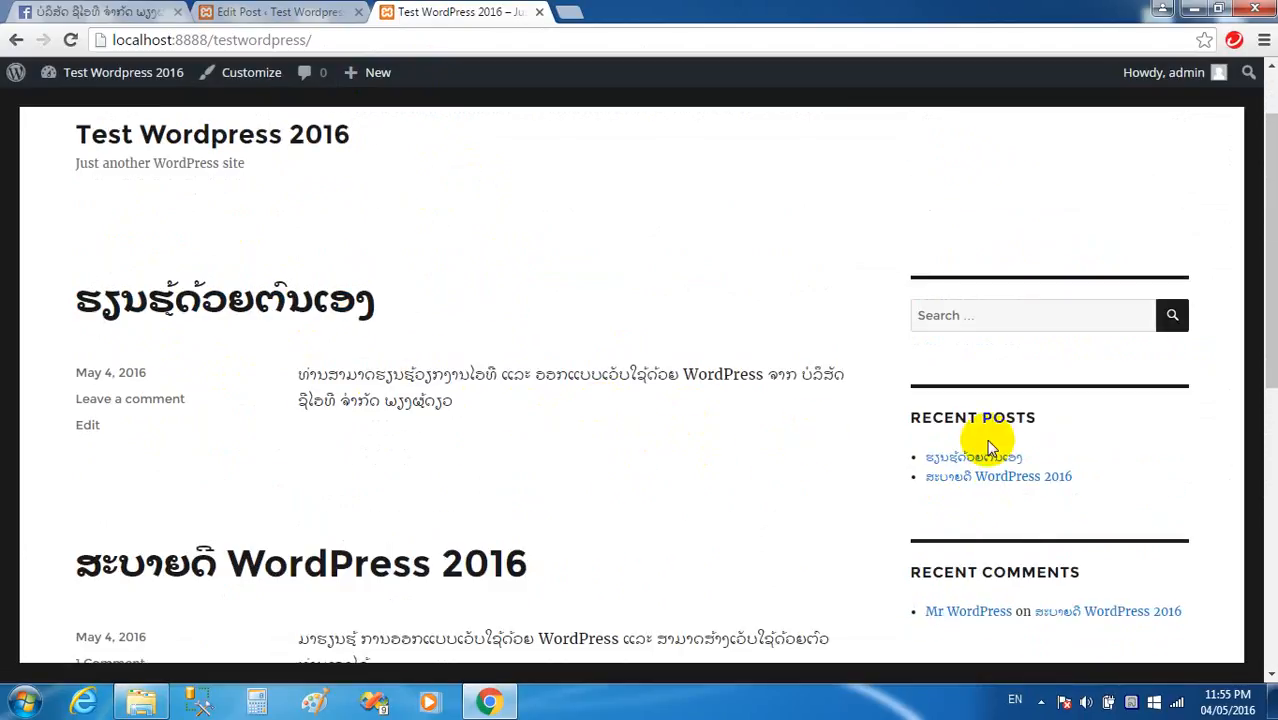
View the ສະບາຍດີ WordPress 2016 and ຮຽນຮູ້ດ້ວຍຕົນເອງ post pages on the live site.
click(993, 478)
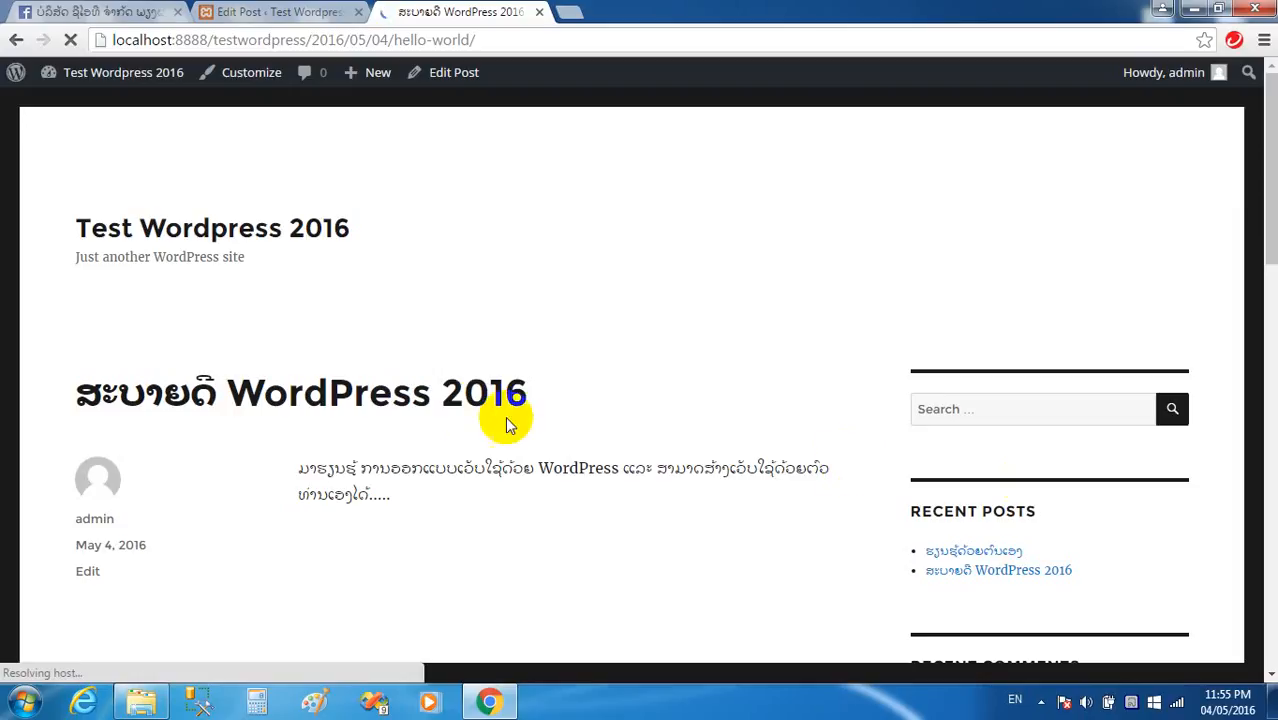
scroll(345, 400, down, 5)
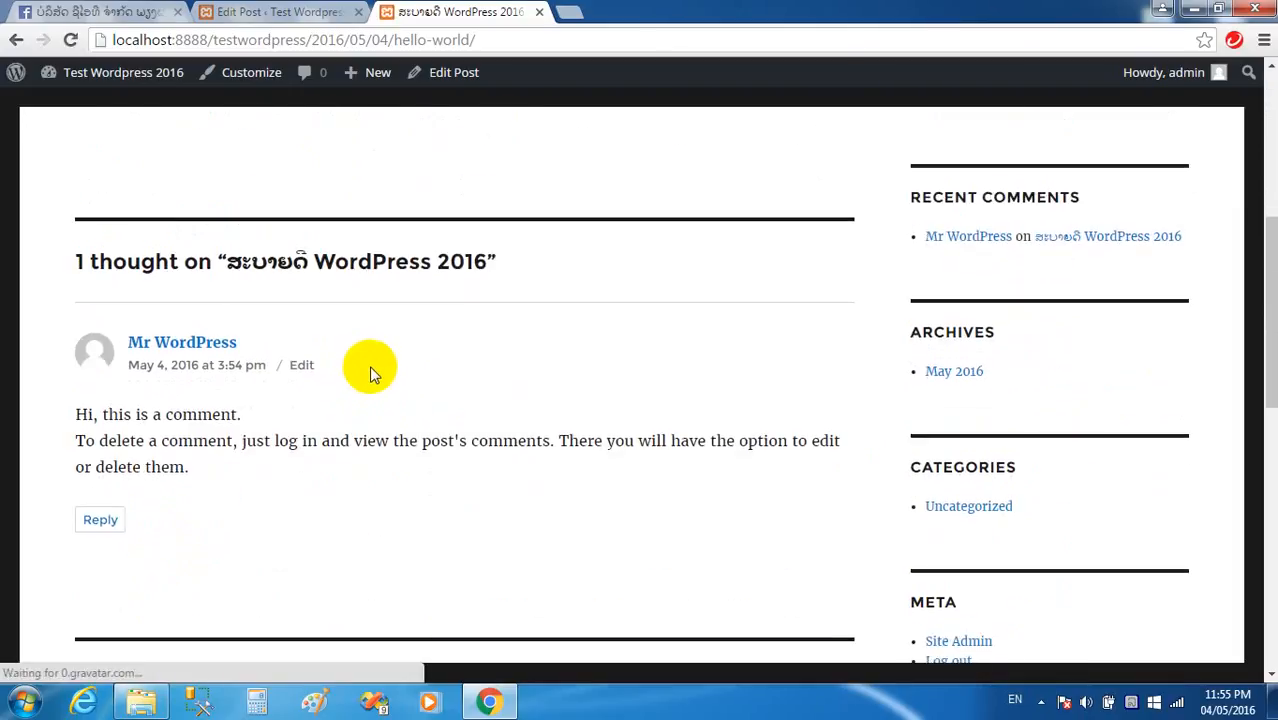
scroll(371, 370, up, 3)
scroll(371, 370, down, 3)
scroll(551, 366, up, 3)
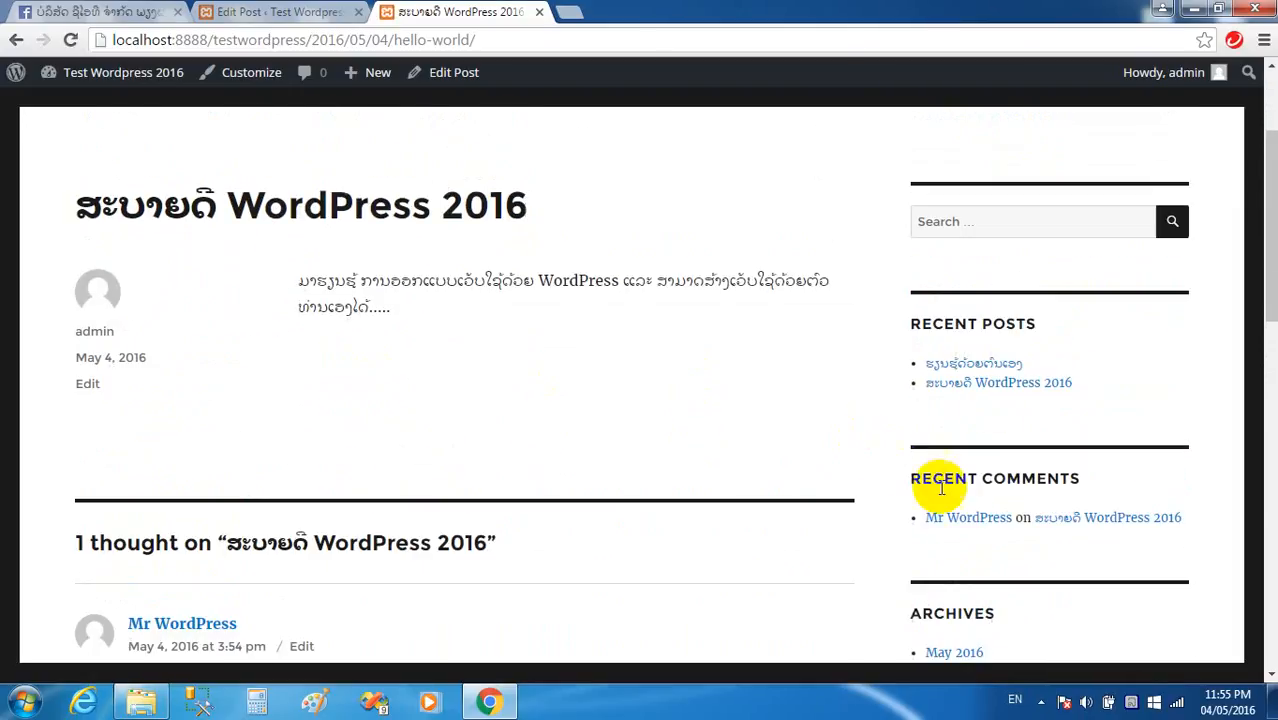
click(960, 362)
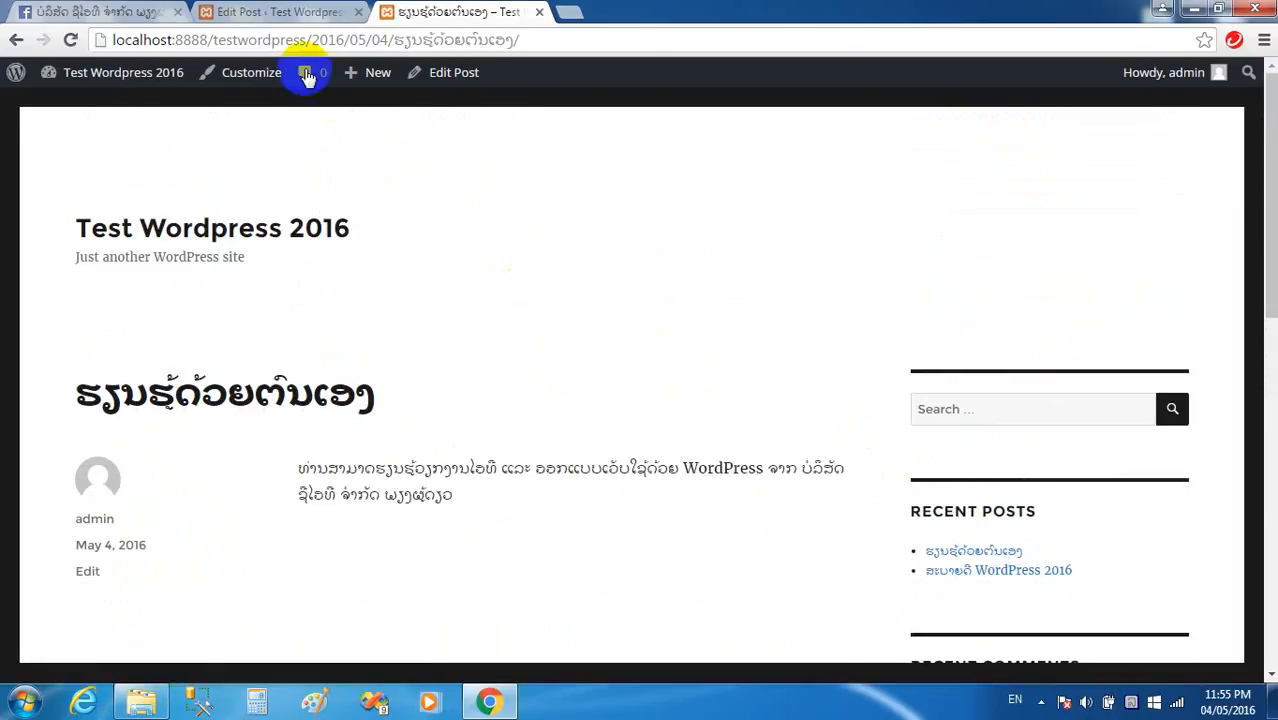
click(277, 12)
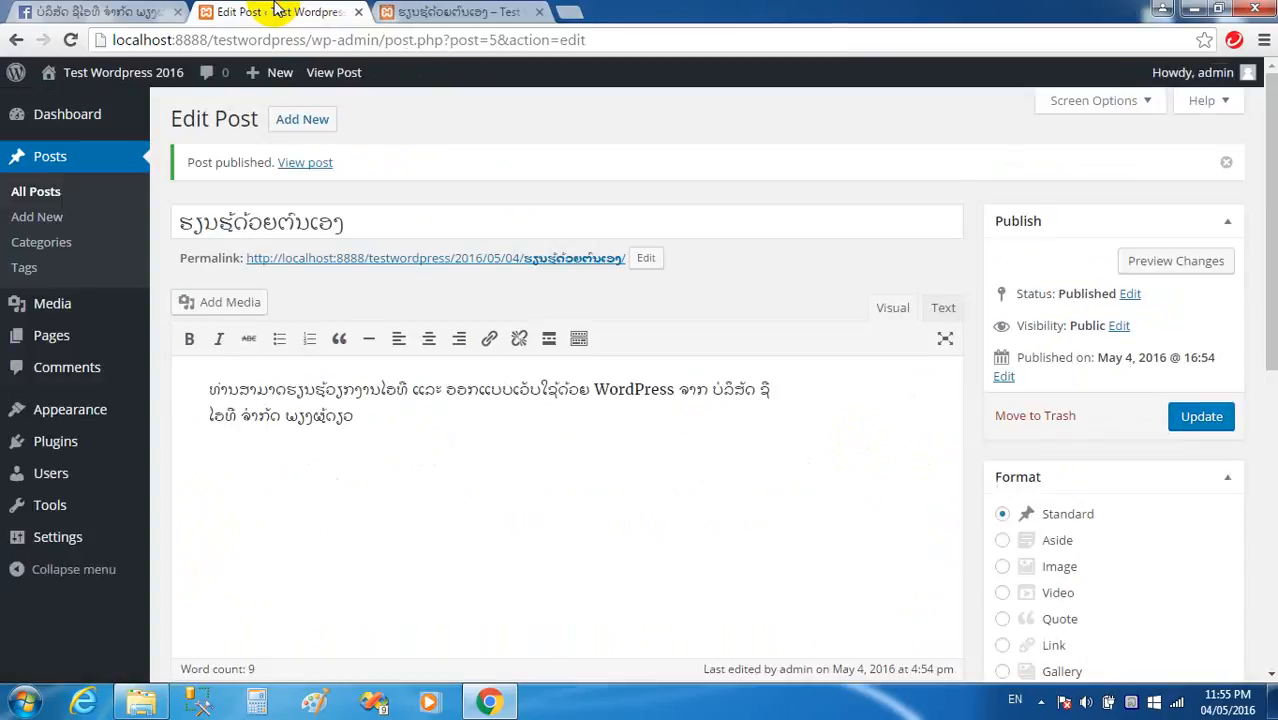
Navigate the Posts menu to the Categories page.
click(53, 241)
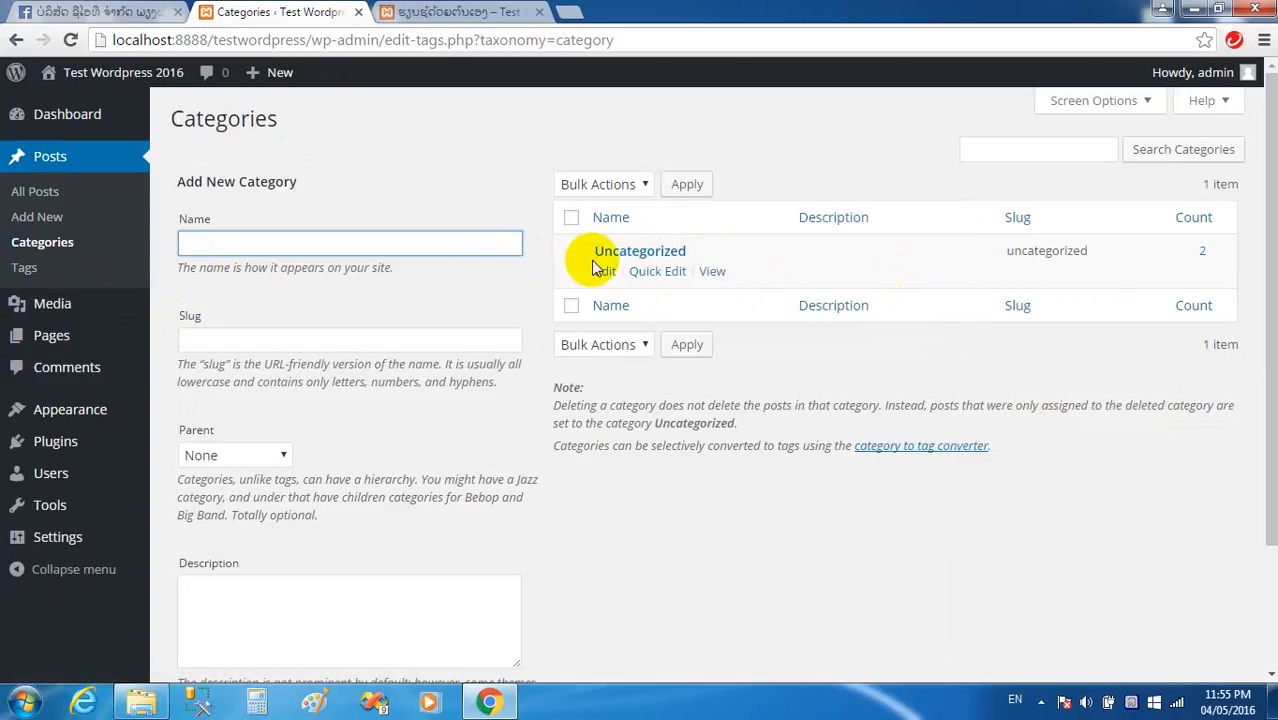
click(58, 229)
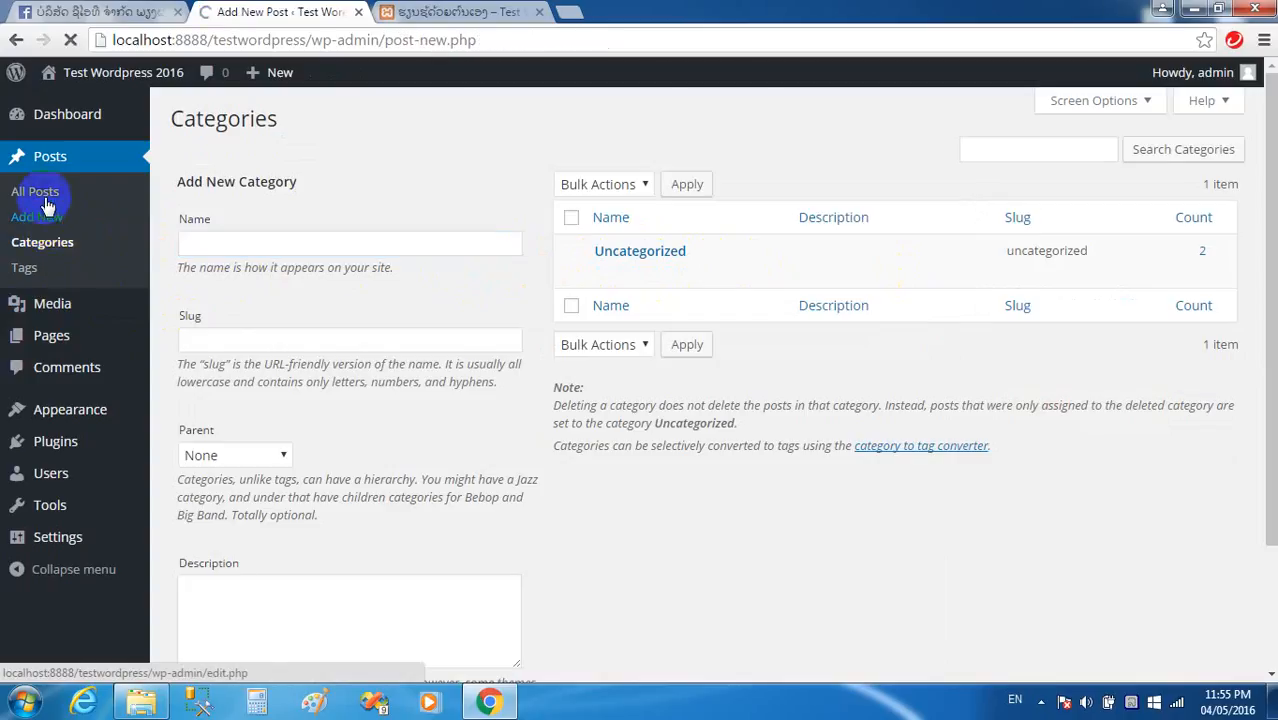
click(45, 205)
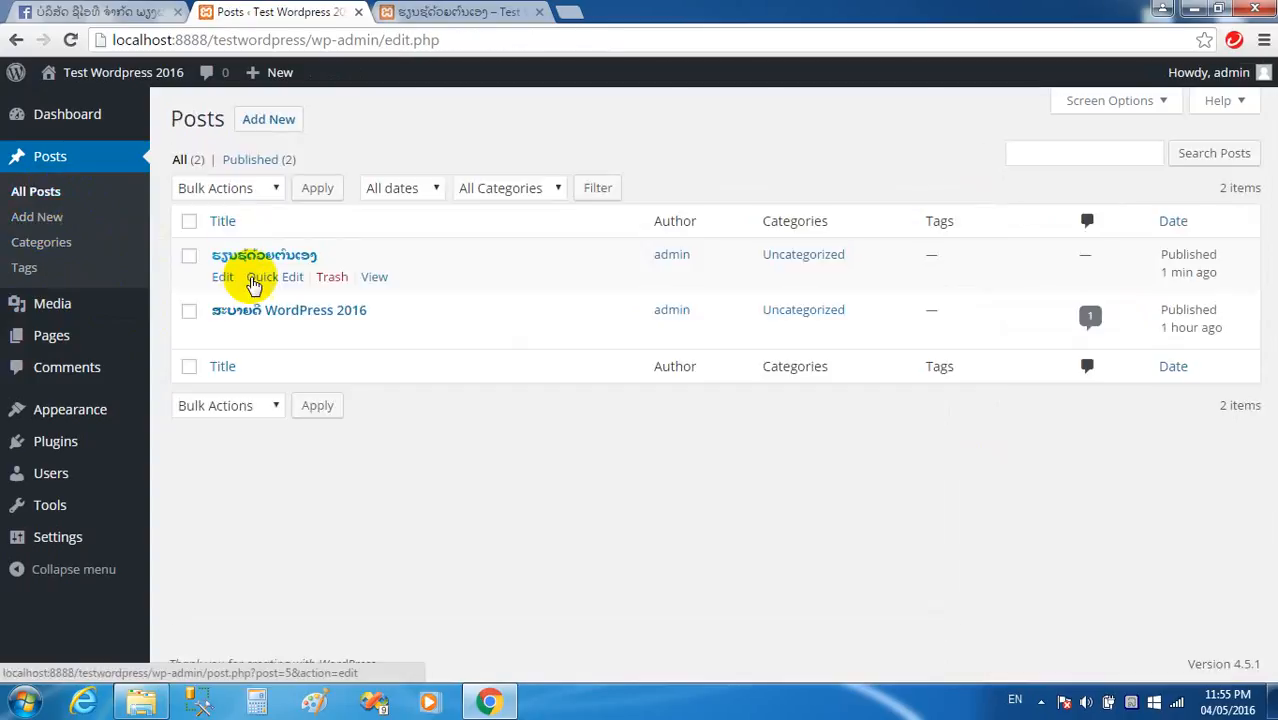
click(50, 248)
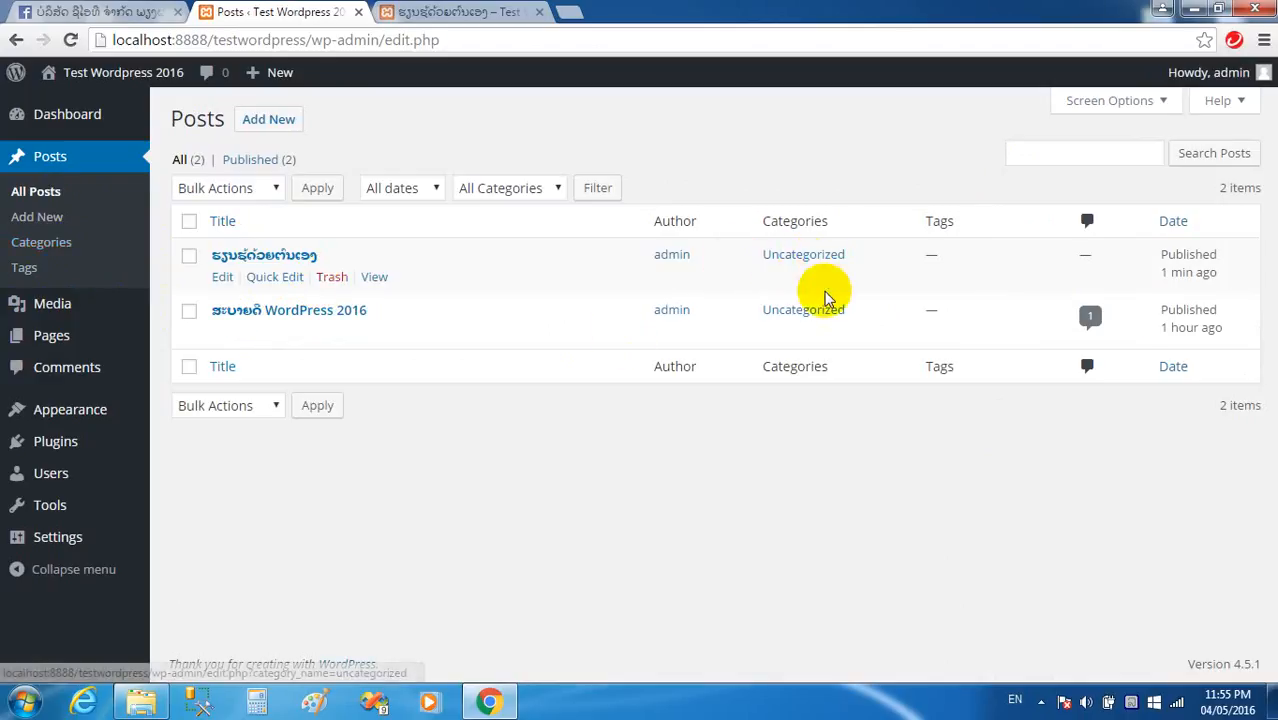
click(50, 270)
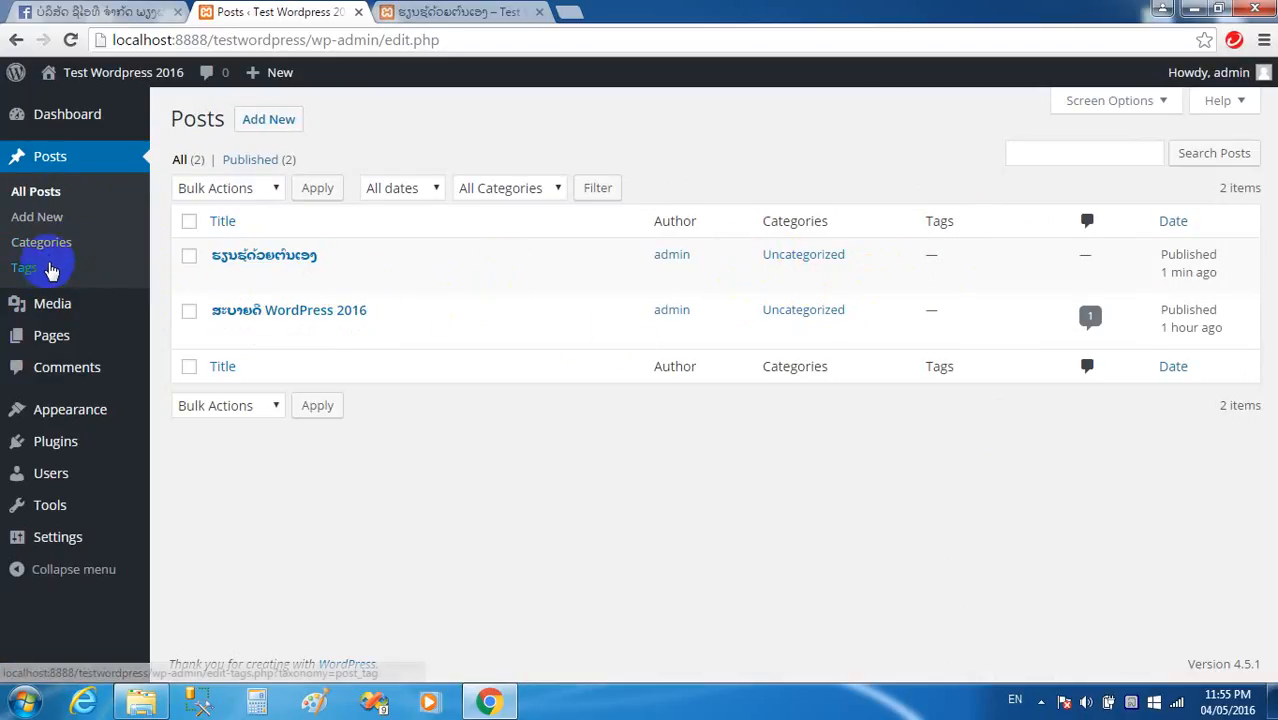
click(43, 246)
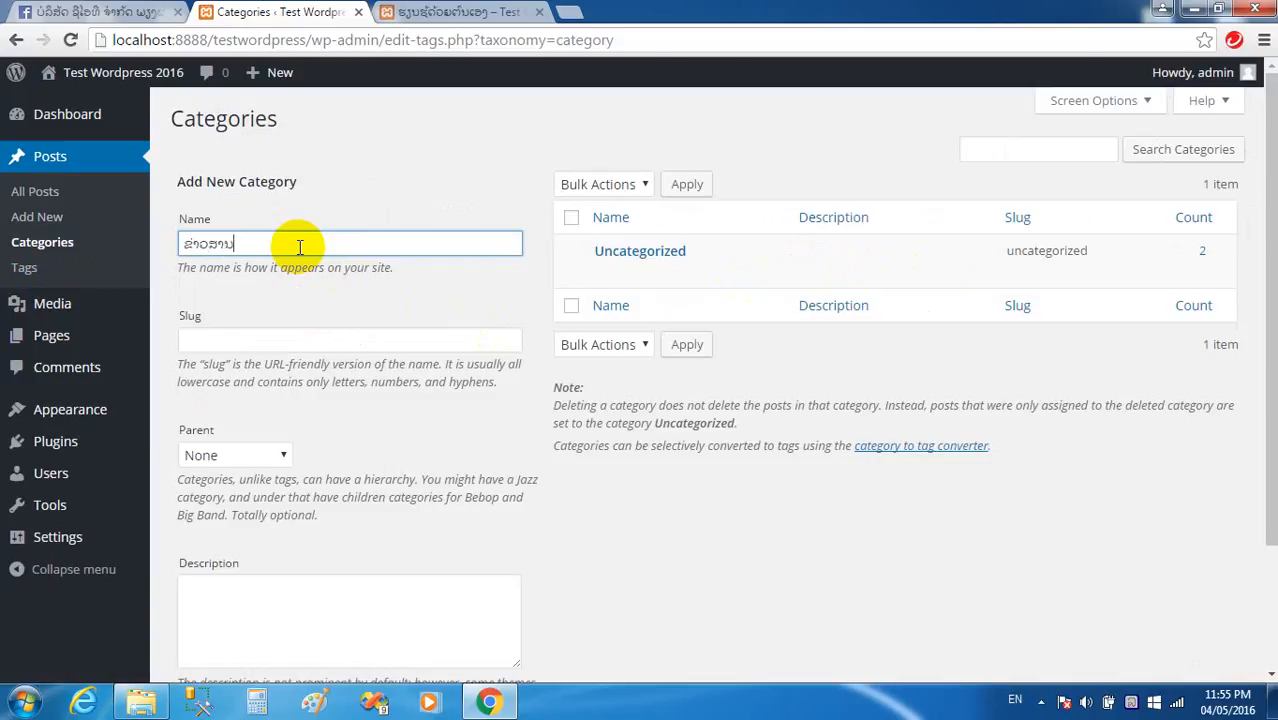
Give the Lao-named category the slug new and add it to the category list.
click(280, 338)
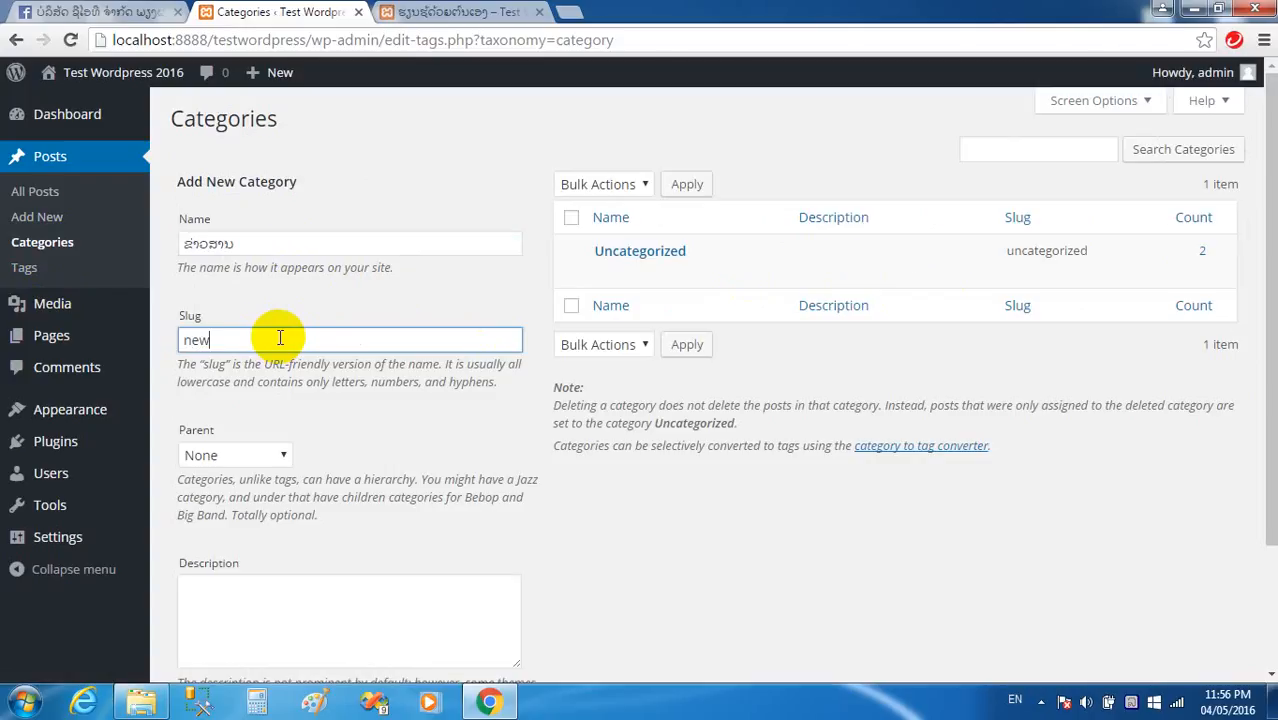
scroll(334, 408, down, 3)
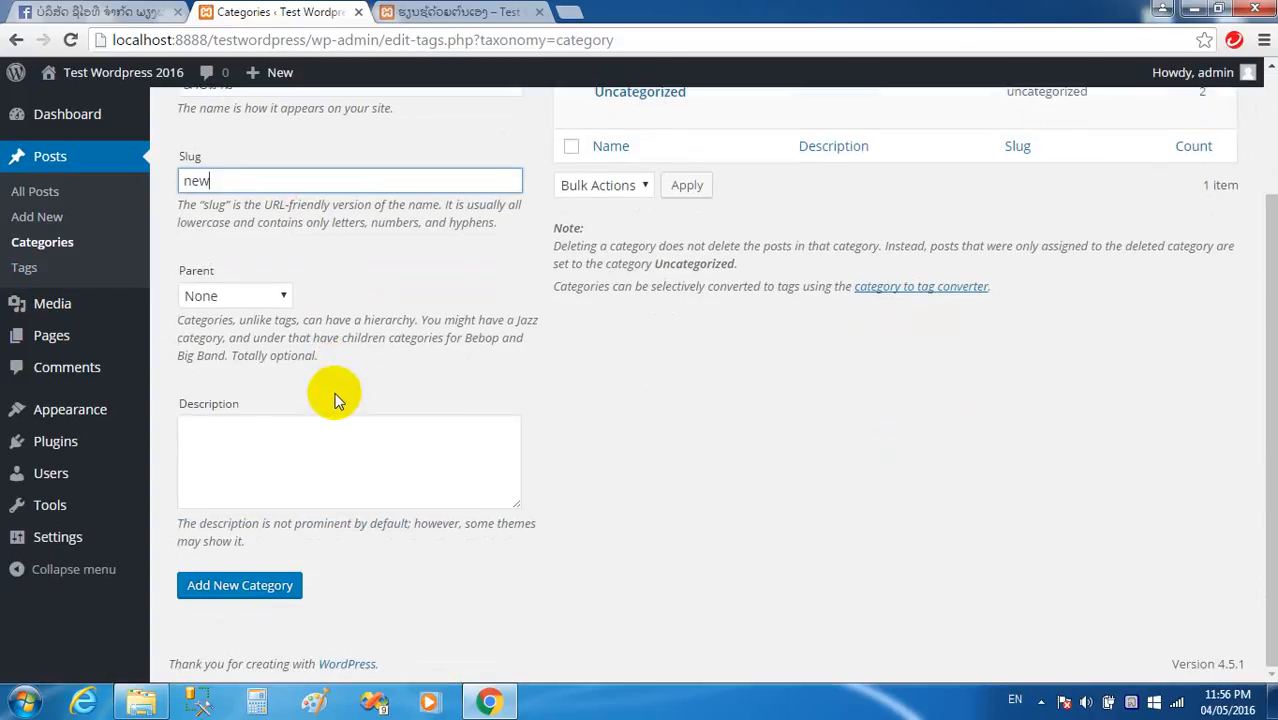
scroll(405, 420, up, 3)
scroll(300, 520, down, 3)
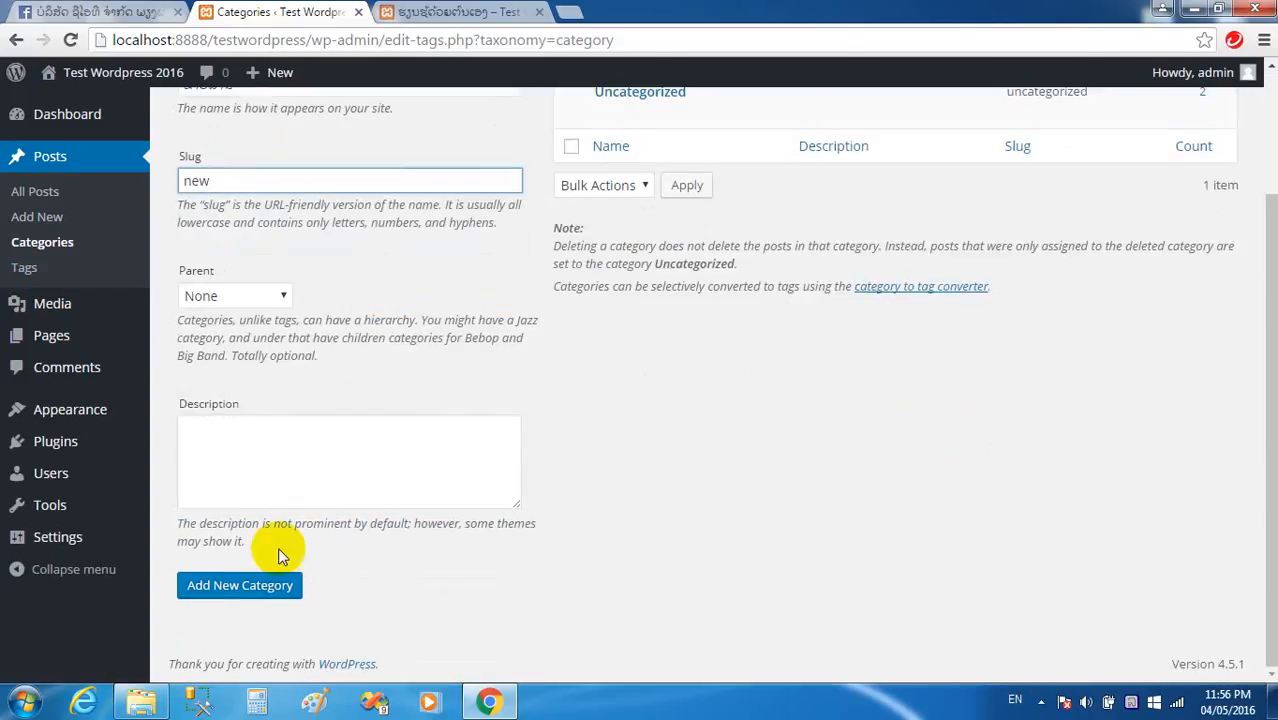
click(238, 596)
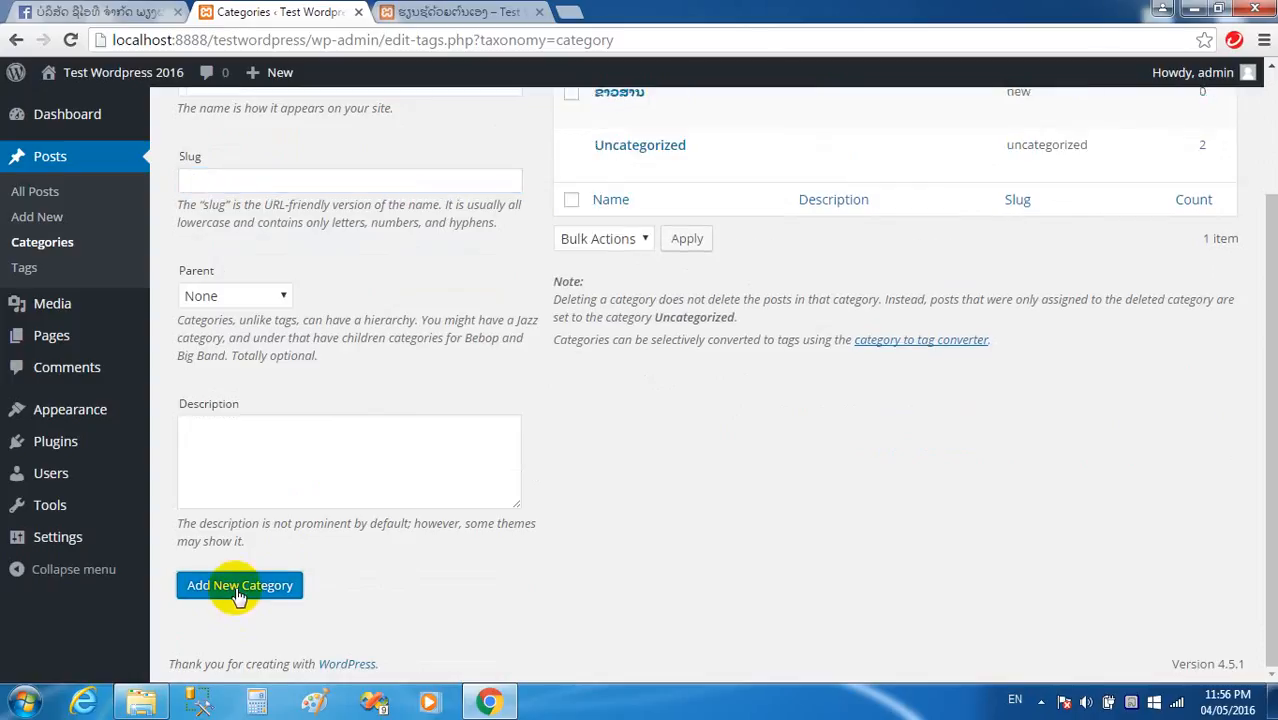
scroll(533, 394, up, 3)
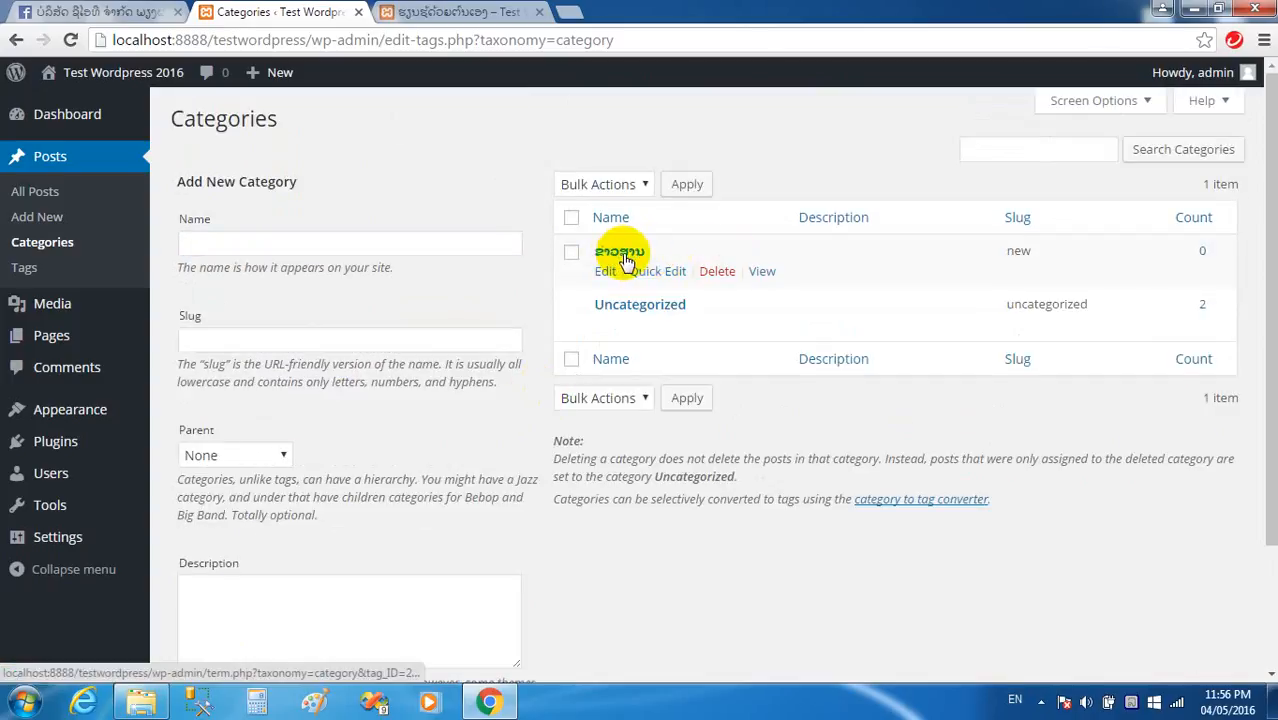
click(43, 201)
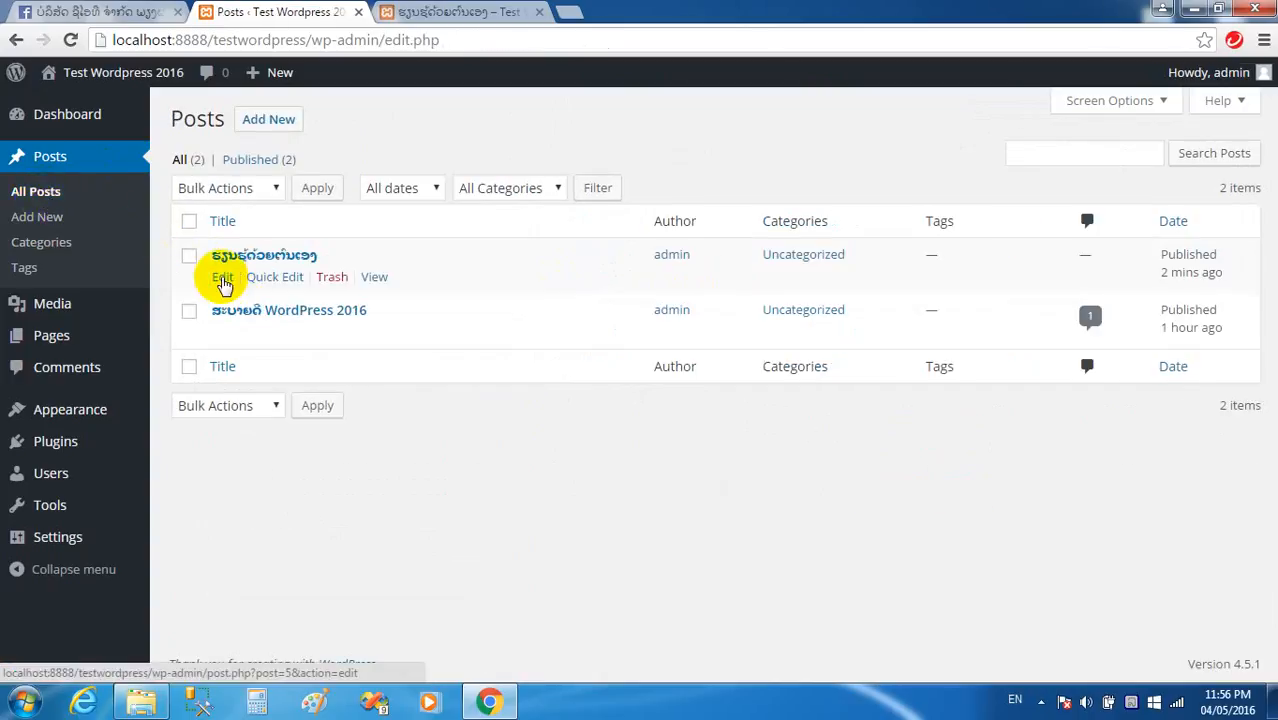
File ຮຽນຮູ້ດ້ວຍຕົນເອງ under the new Lao category and update it.
click(222, 282)
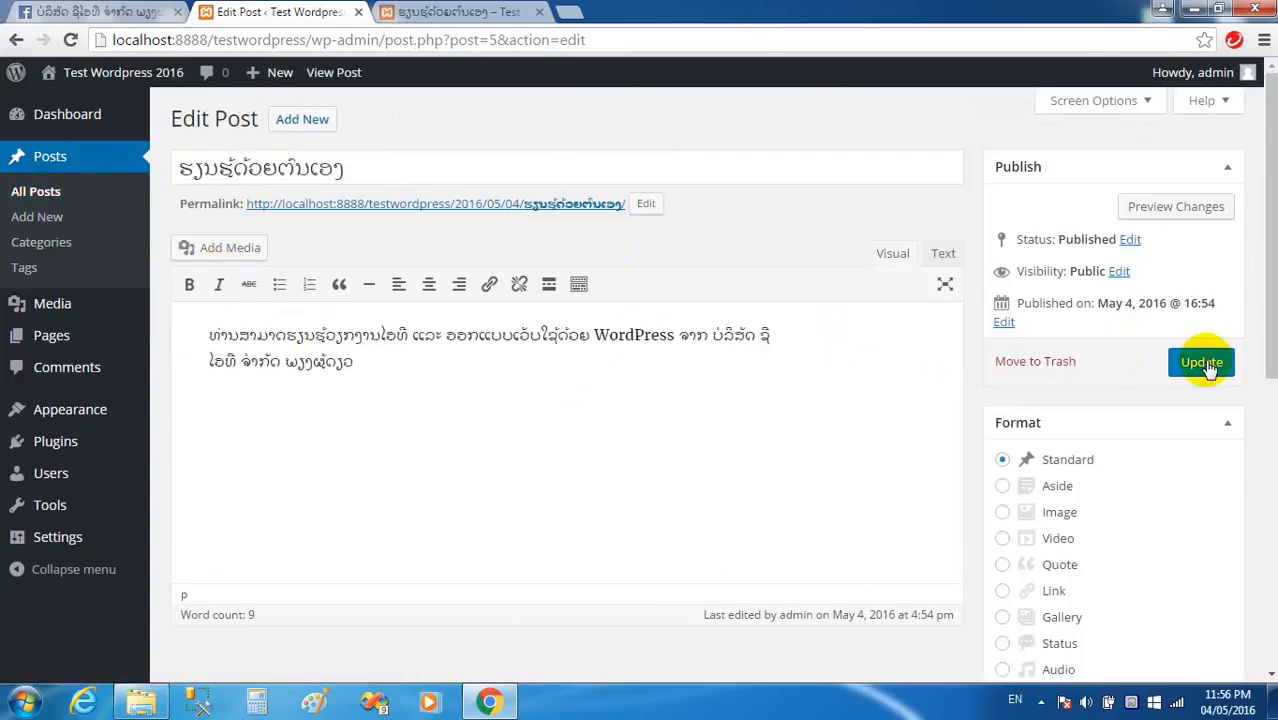
scroll(1206, 360, down, 3)
scroll(1206, 360, down, 3)
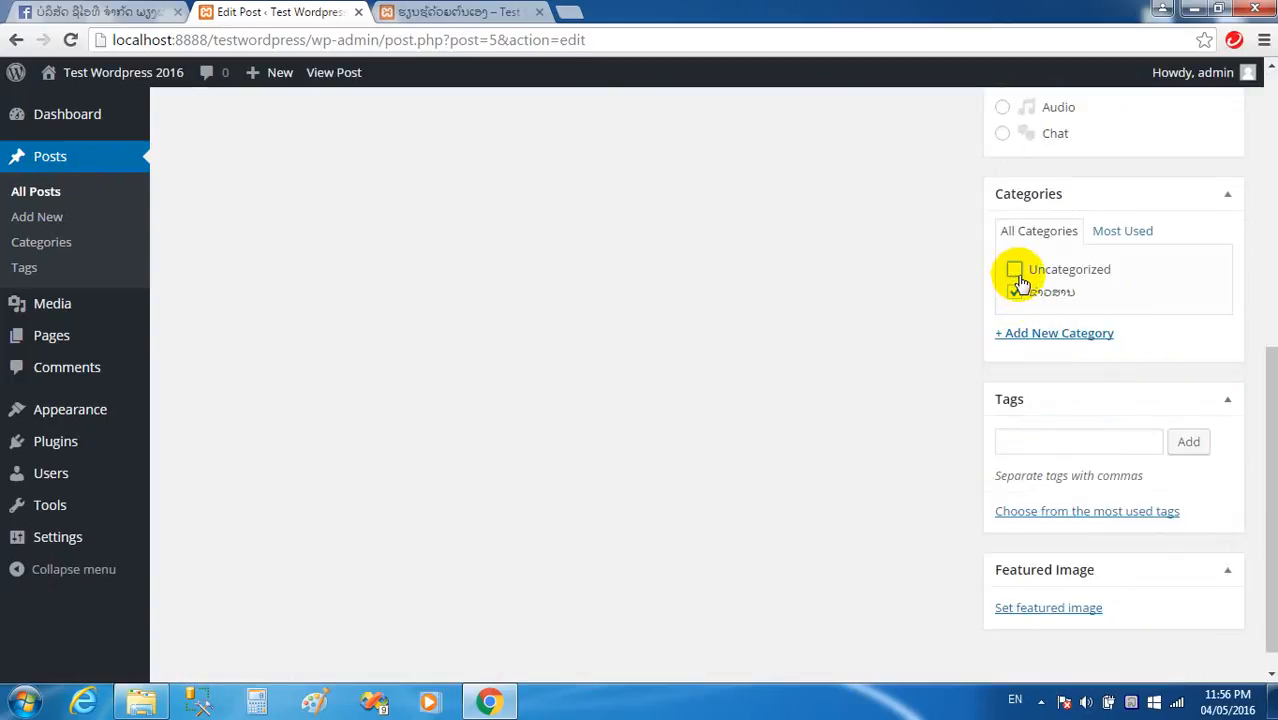
scroll(1180, 295, up, 5)
click(1200, 270)
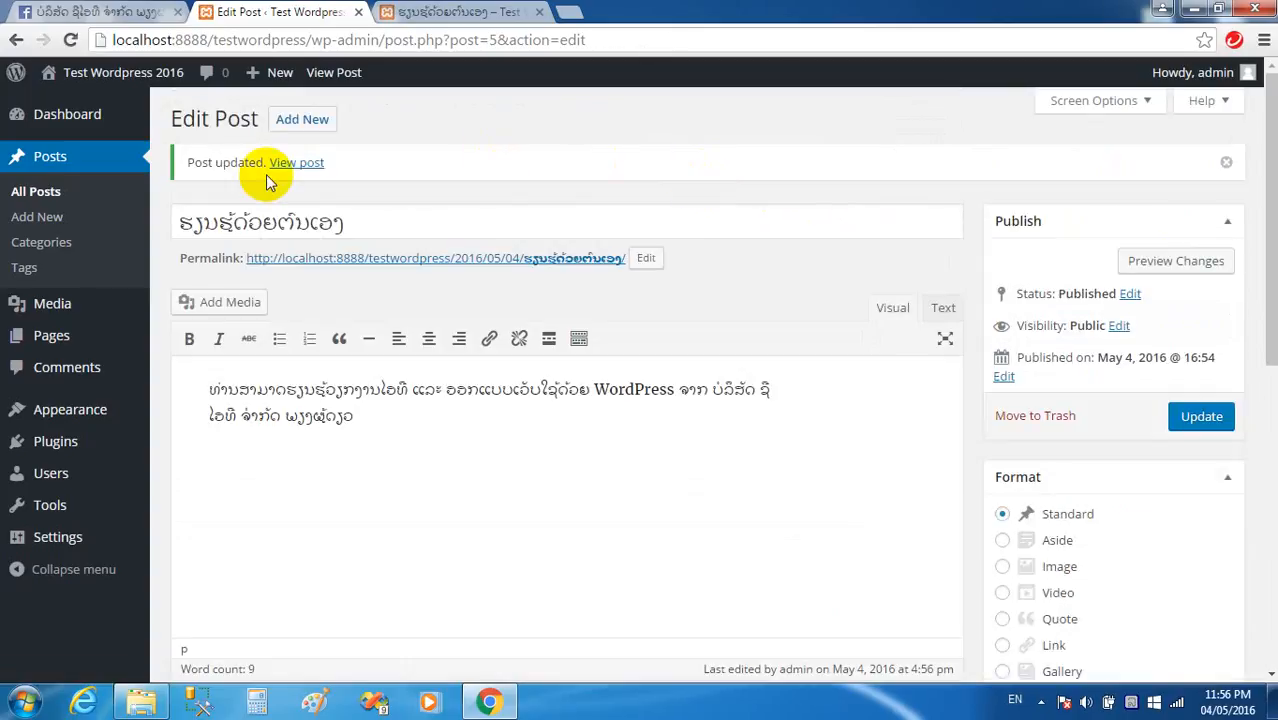
Move ສະບາຍດີ WordPress 2016 from Uncategorized to the Lao category and update it.
click(42, 199)
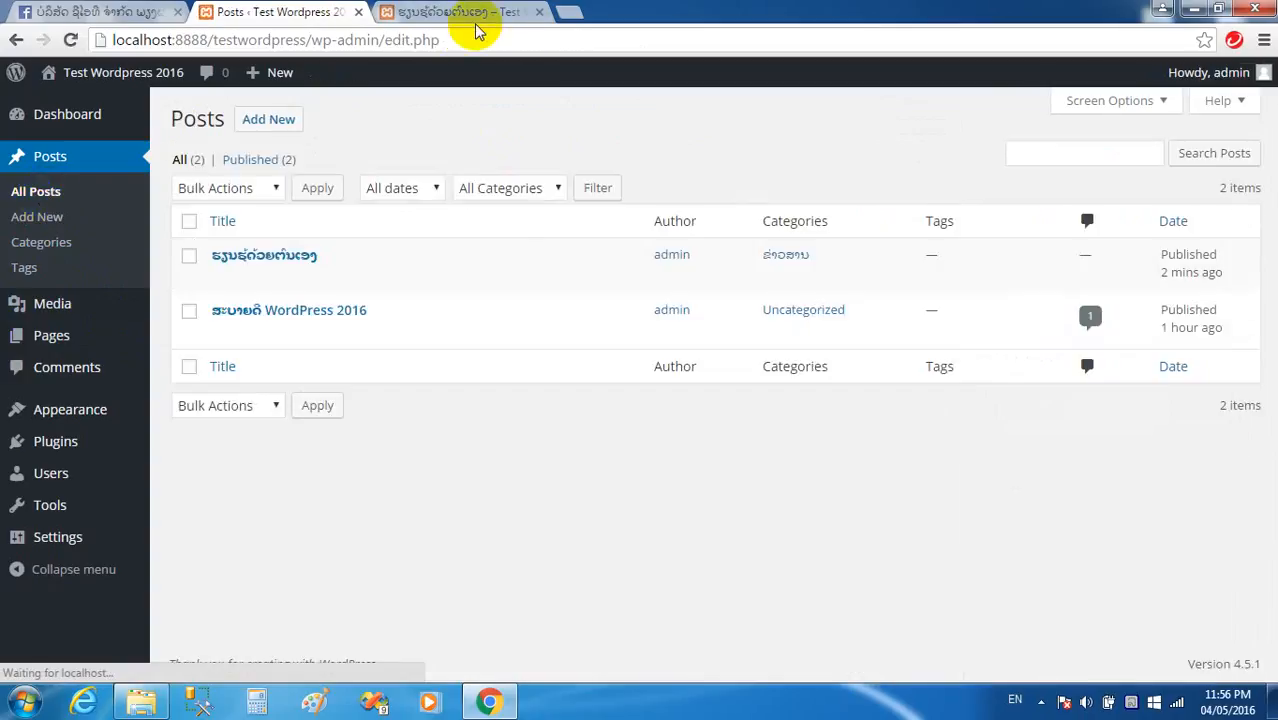
click(220, 335)
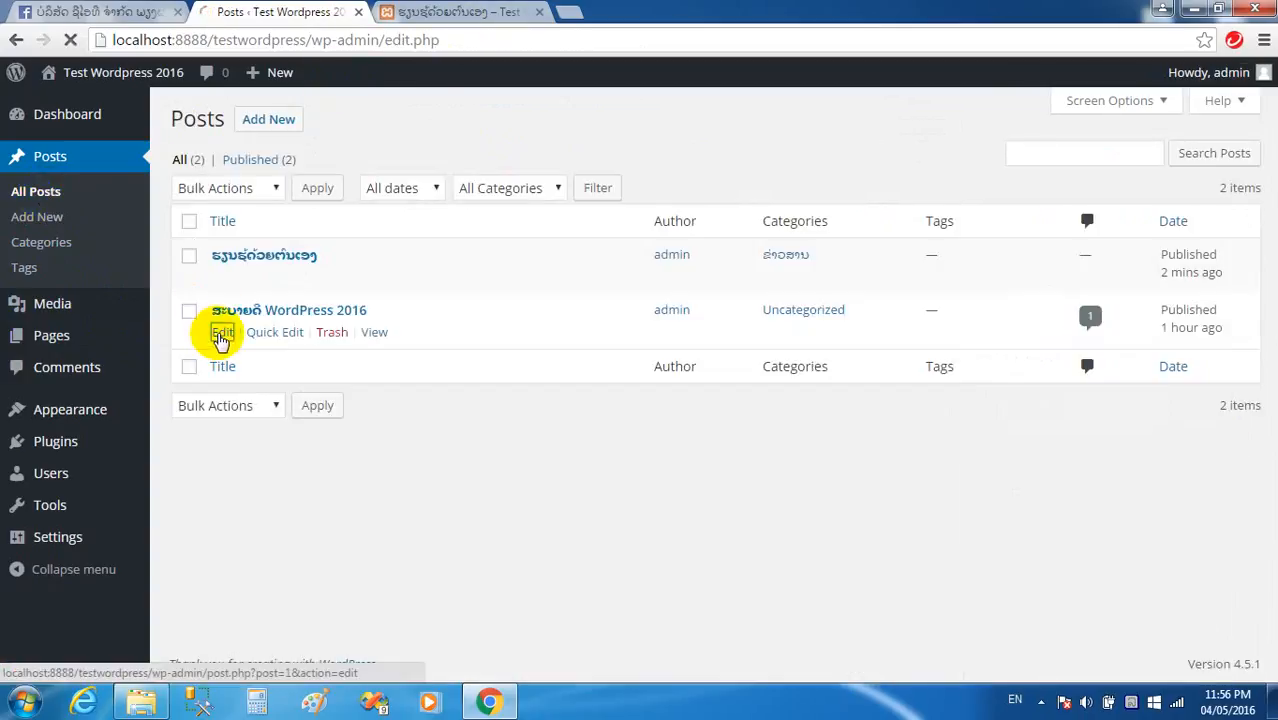
scroll(1010, 388, down, 4)
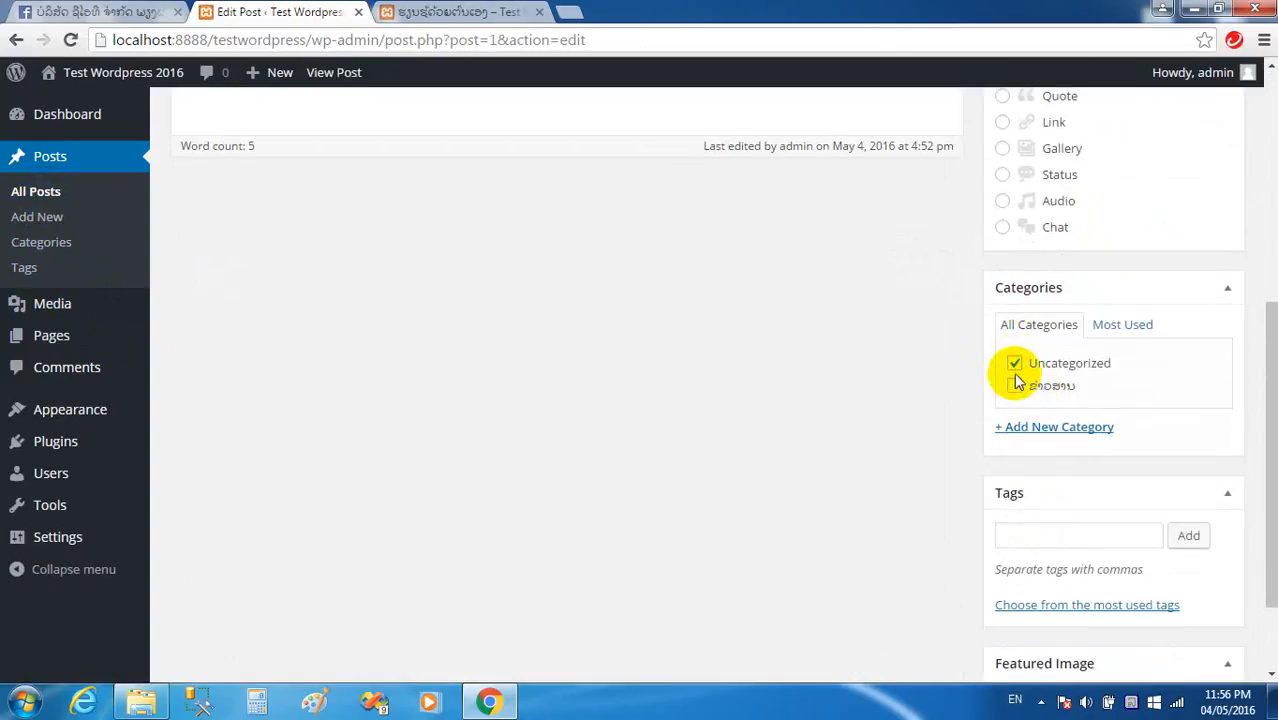
click(1015, 364)
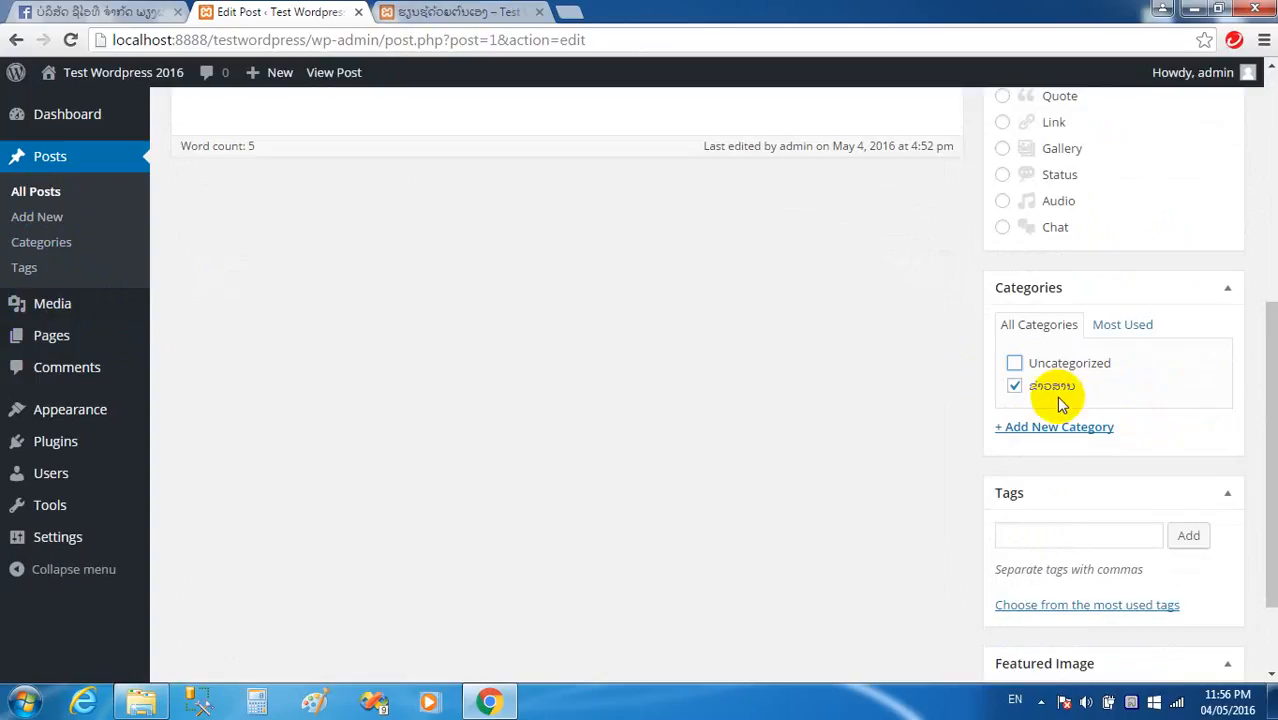
scroll(1170, 314, up, 5)
click(1203, 363)
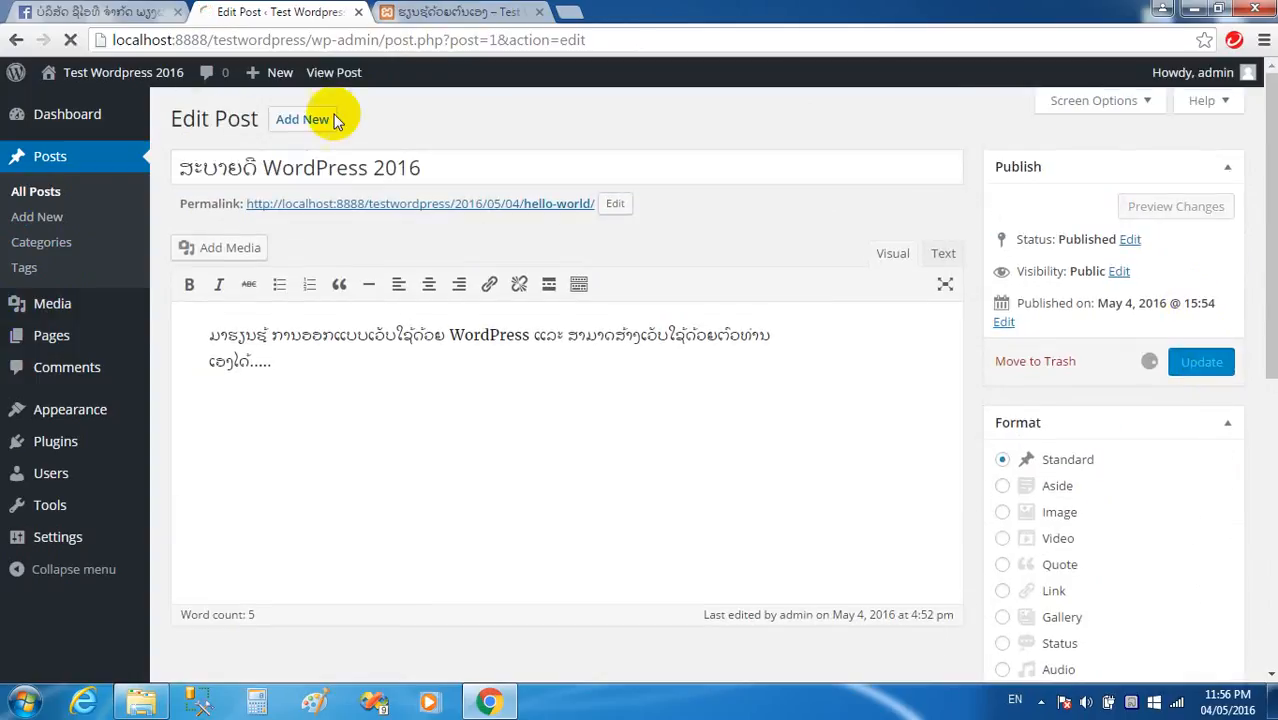
Reload the live post page to see the category change.
click(450, 12)
click(546, 42)
key(Return)
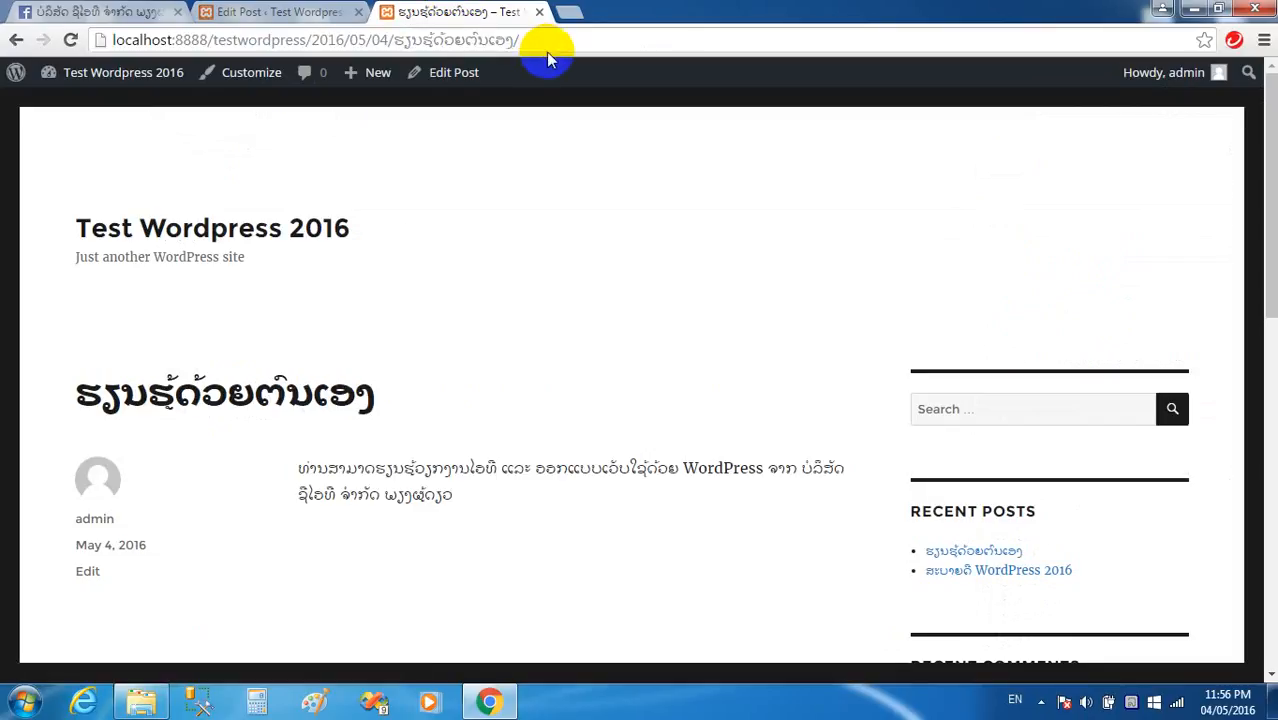
scroll(551, 100, down, 5)
scroll(605, 342, up, 5)
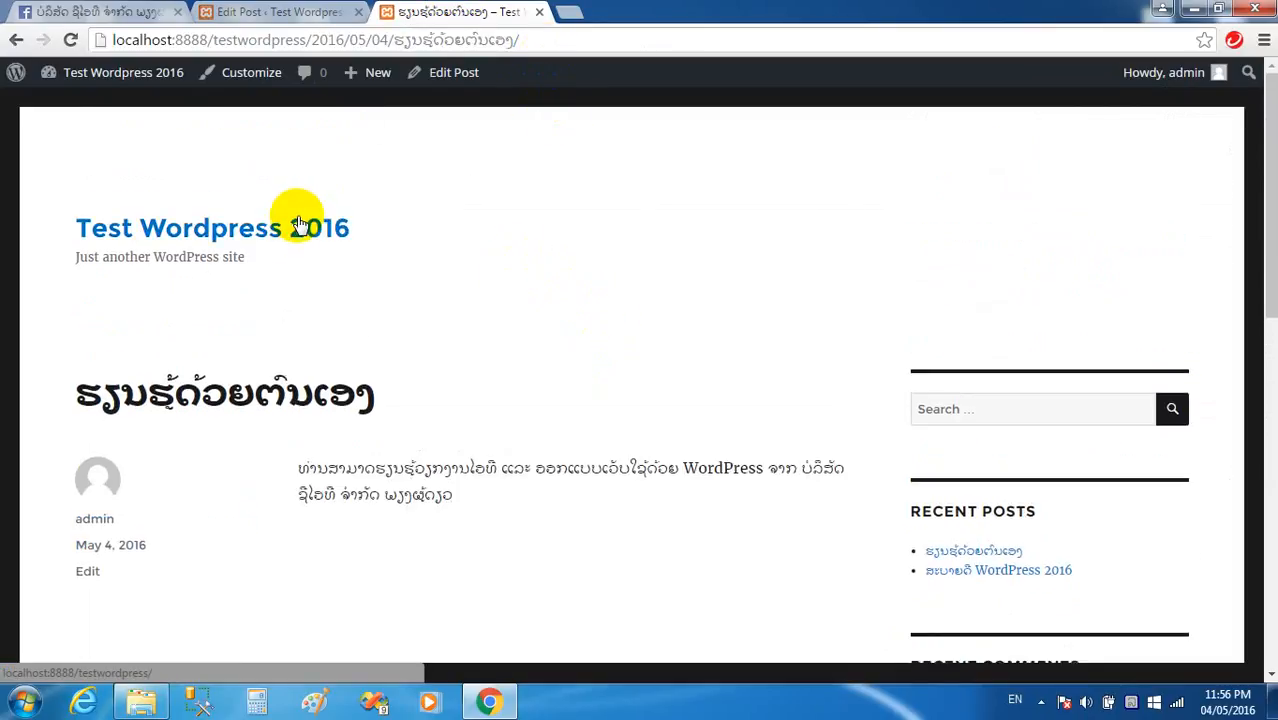
From the blog home, open the ຮຽນຮູ້ດ້ວຍຕົນເອງ post page and check its Lao category.
click(162, 234)
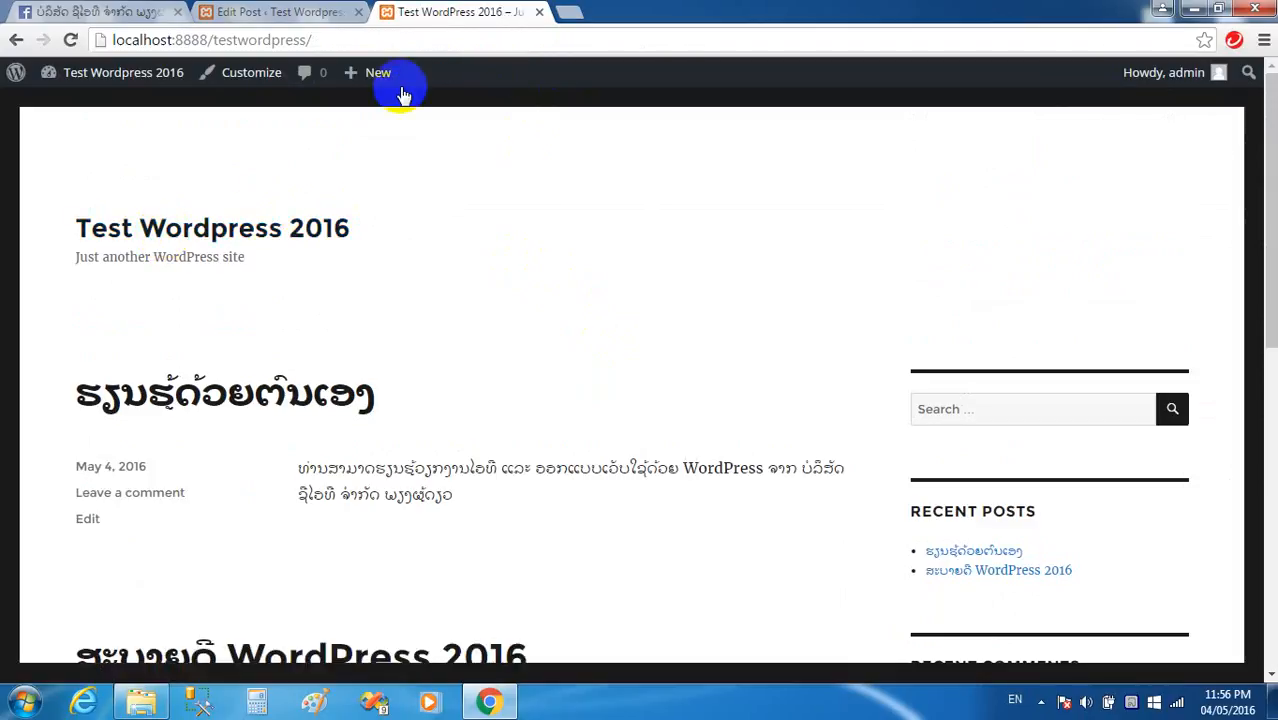
scroll(523, 180, down, 1)
scroll(528, 185, down, 2)
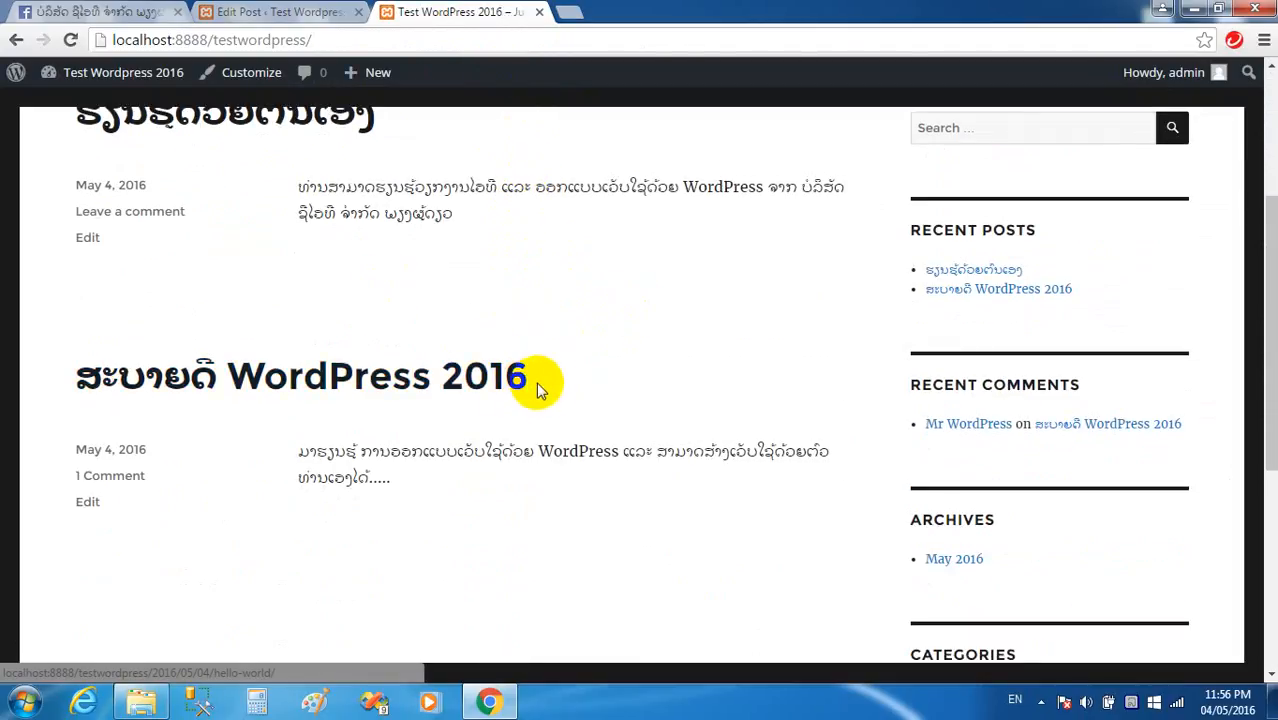
scroll(551, 351, up, 2)
click(277, 303)
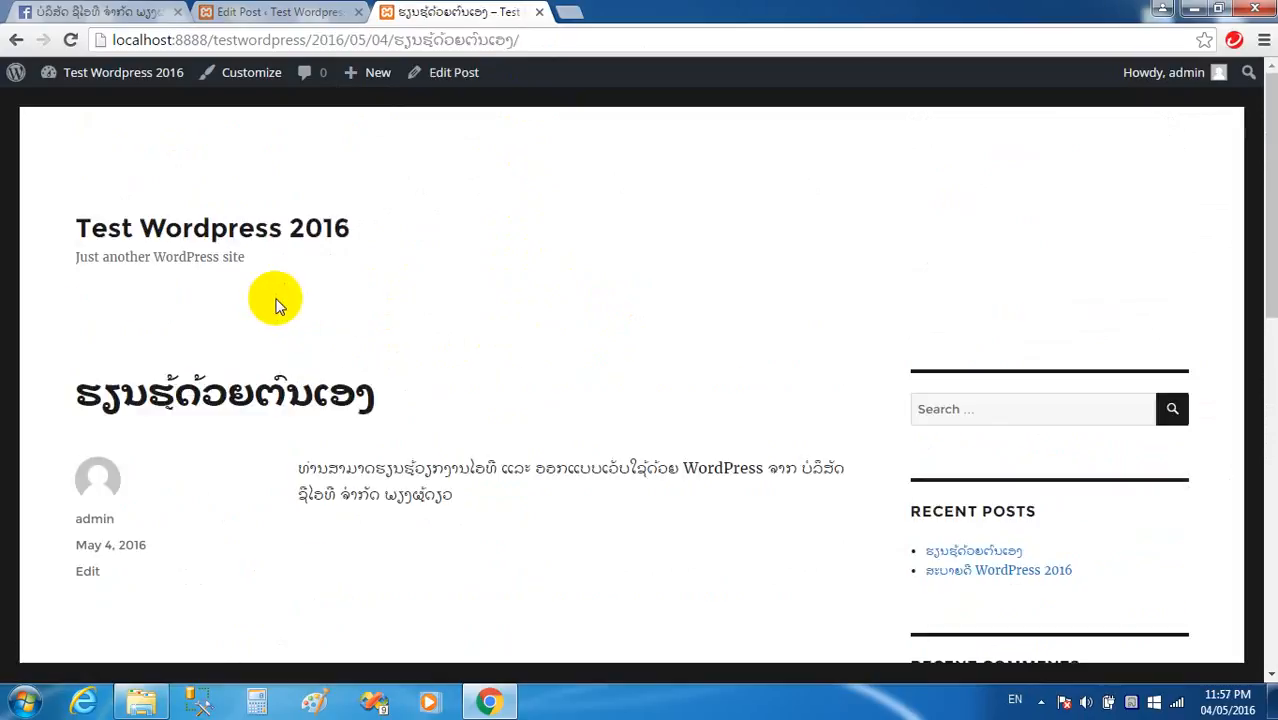
scroll(309, 301, down, 4)
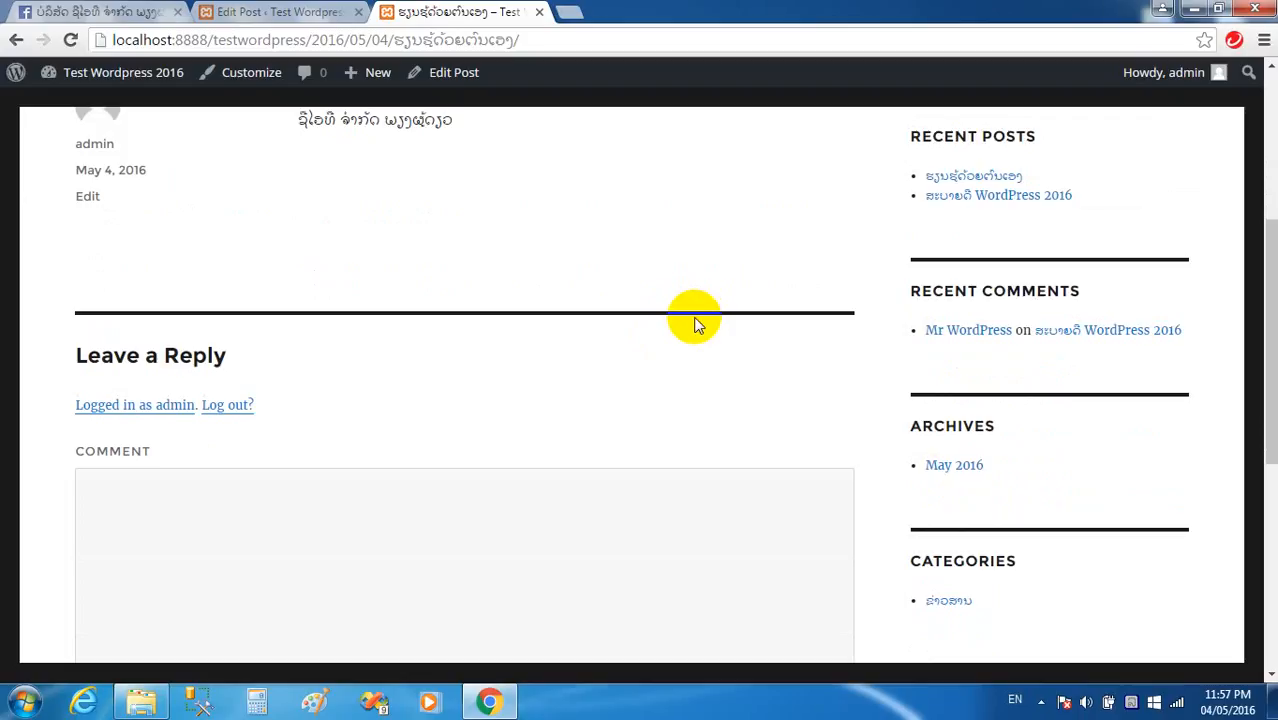
scroll(697, 323, down, 3)
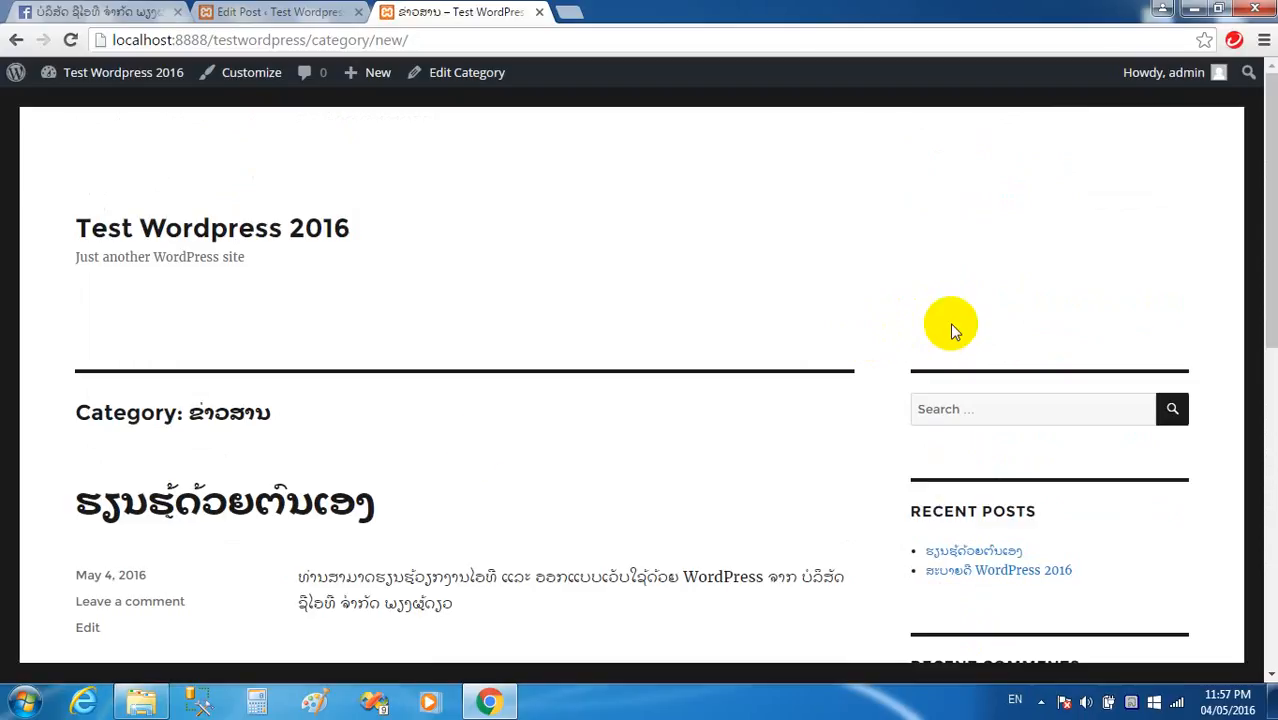
scroll(337, 500, down, 2)
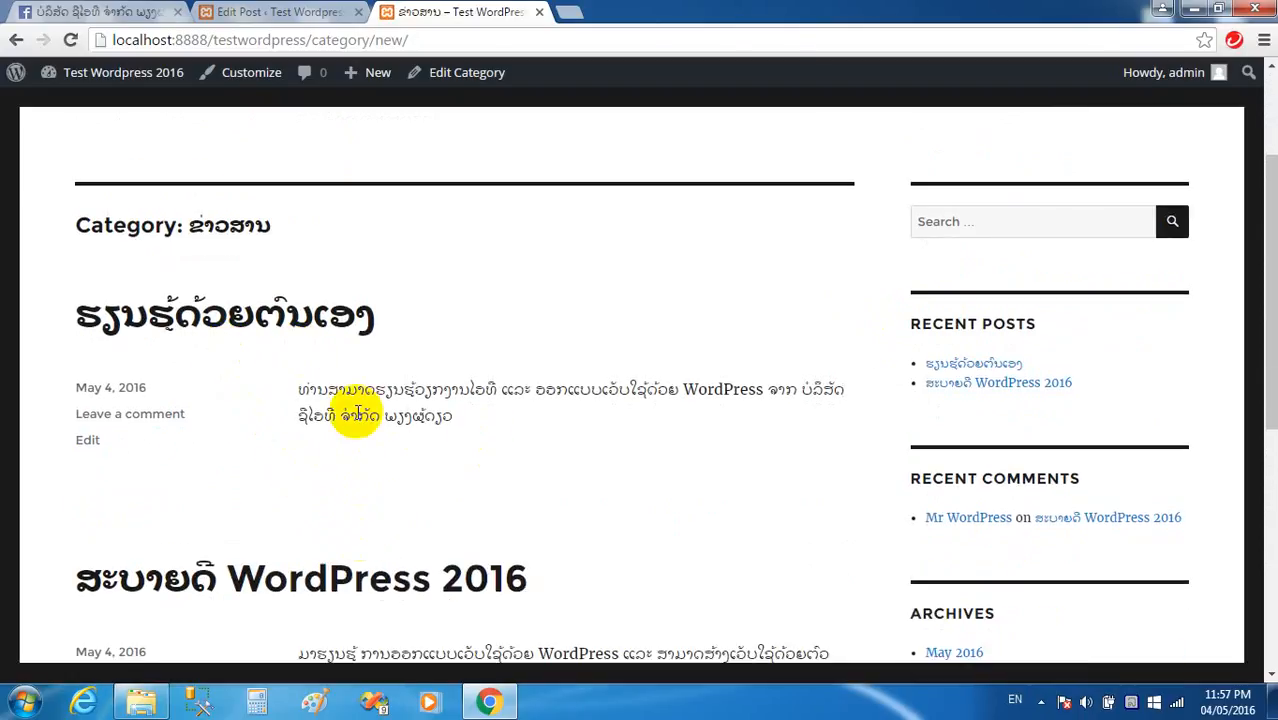
scroll(370, 433, up, 2)
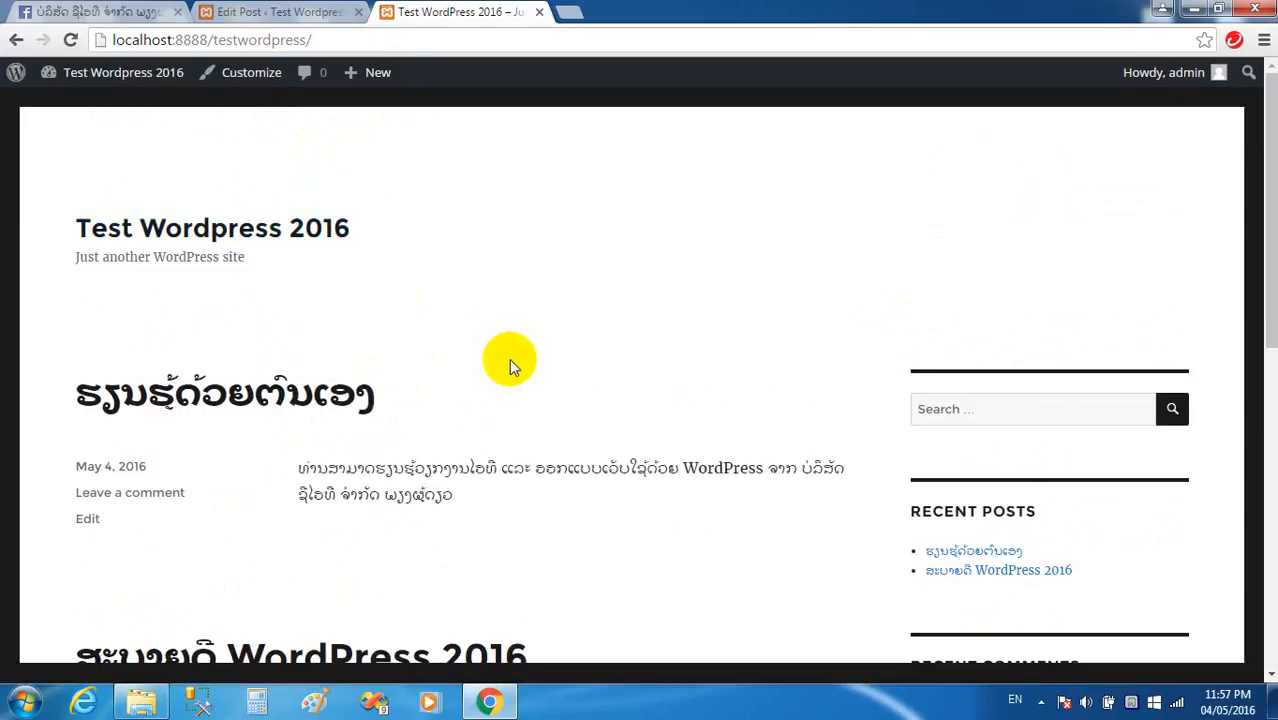
scroll(509, 363, down, 3)
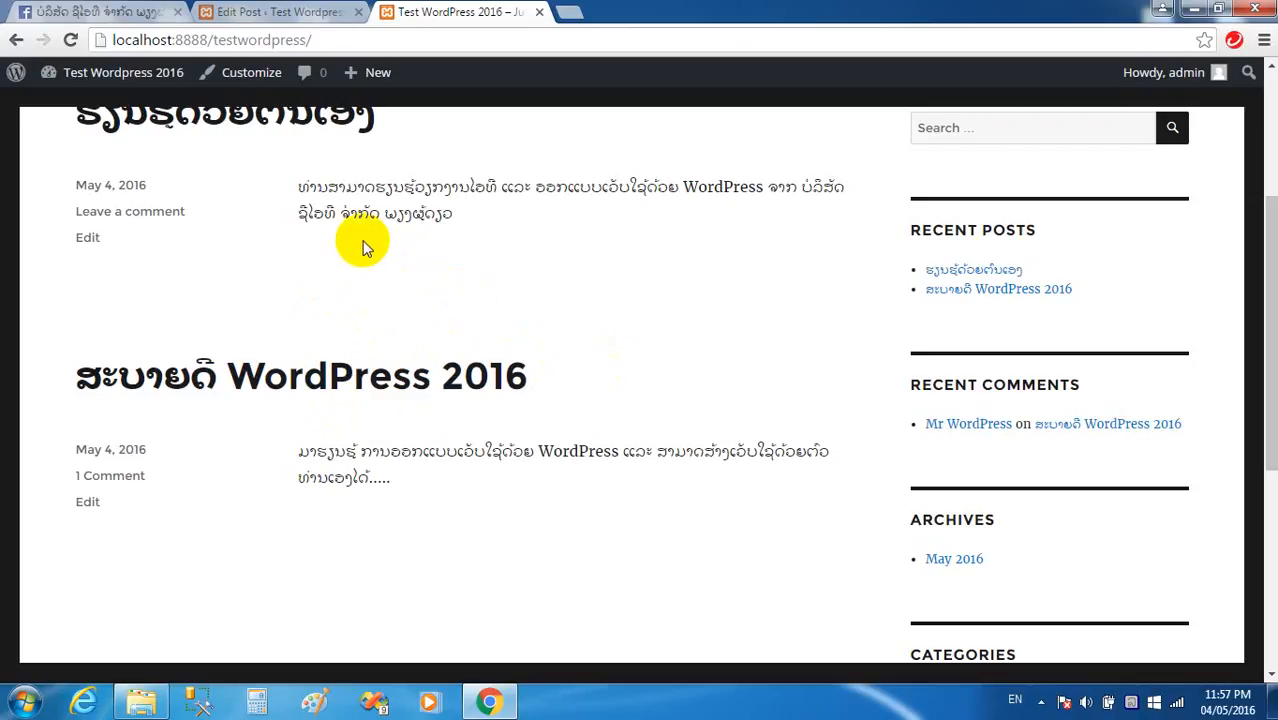
scroll(370, 252, down, 3)
scroll(414, 271, up, 4)
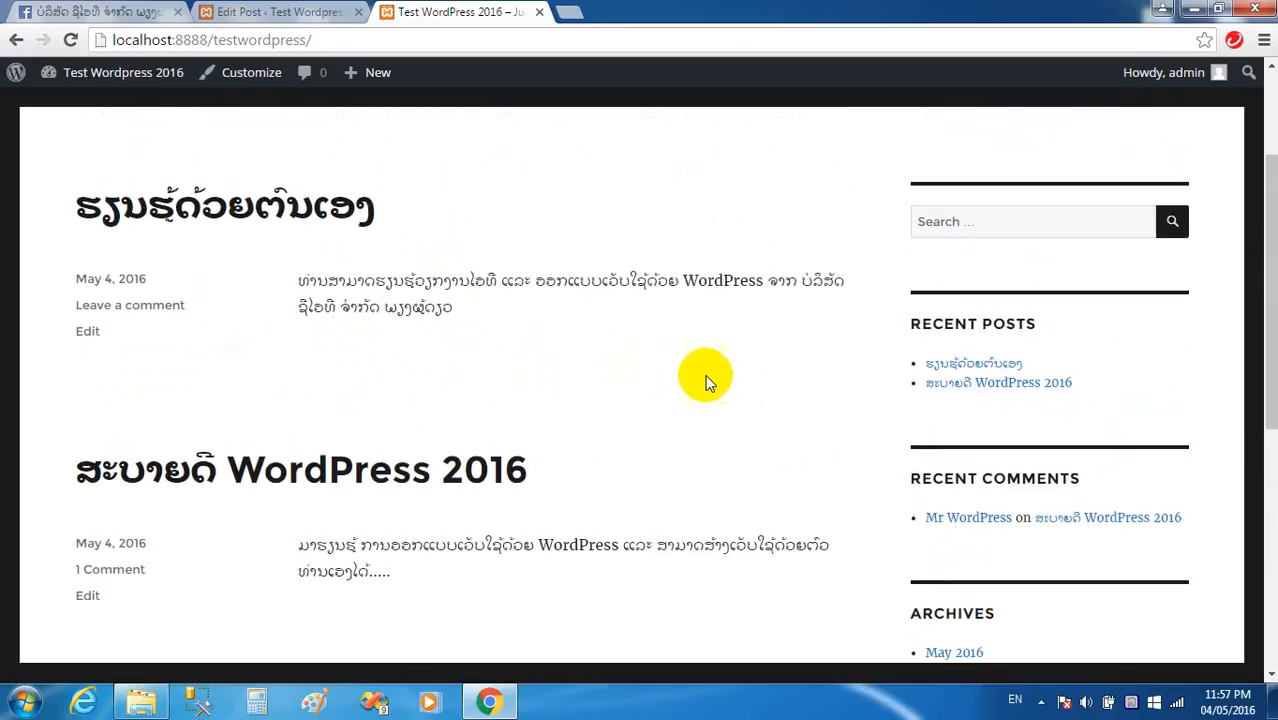
click(288, 20)
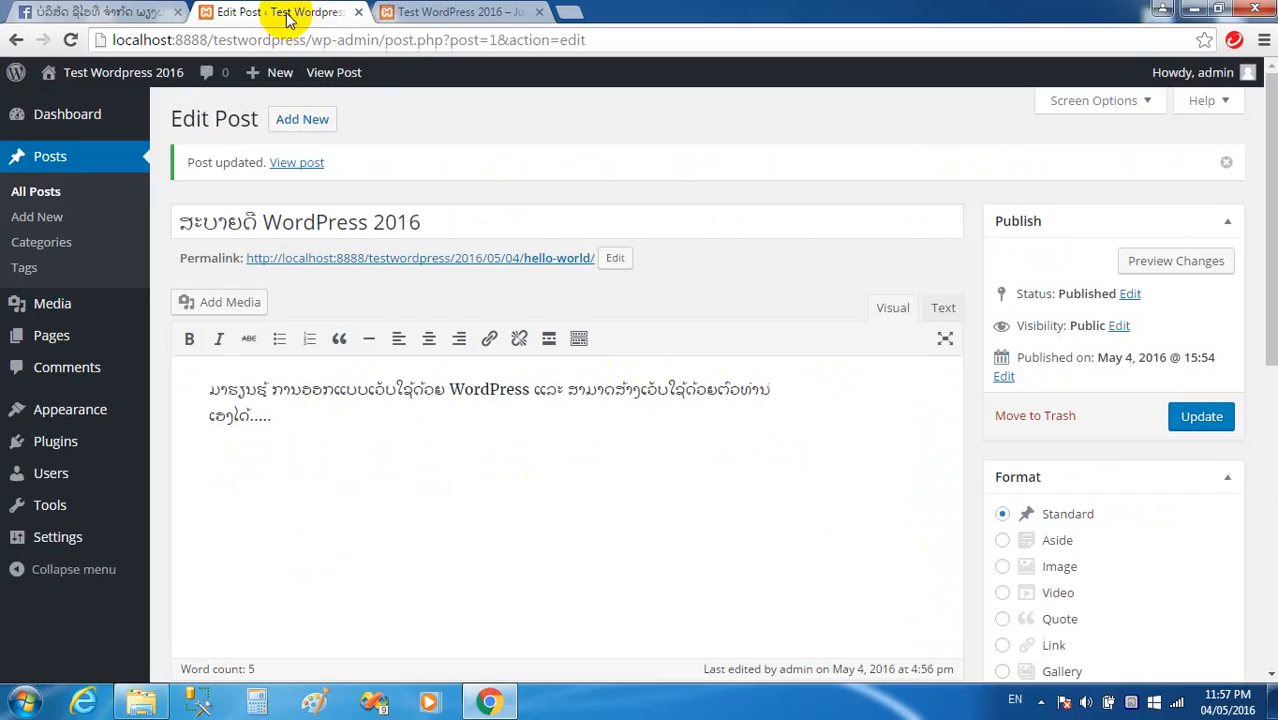
Create the category ບົດຮຽນໄອທີ with the slug itdoc under Posts > Categories.
click(42, 243)
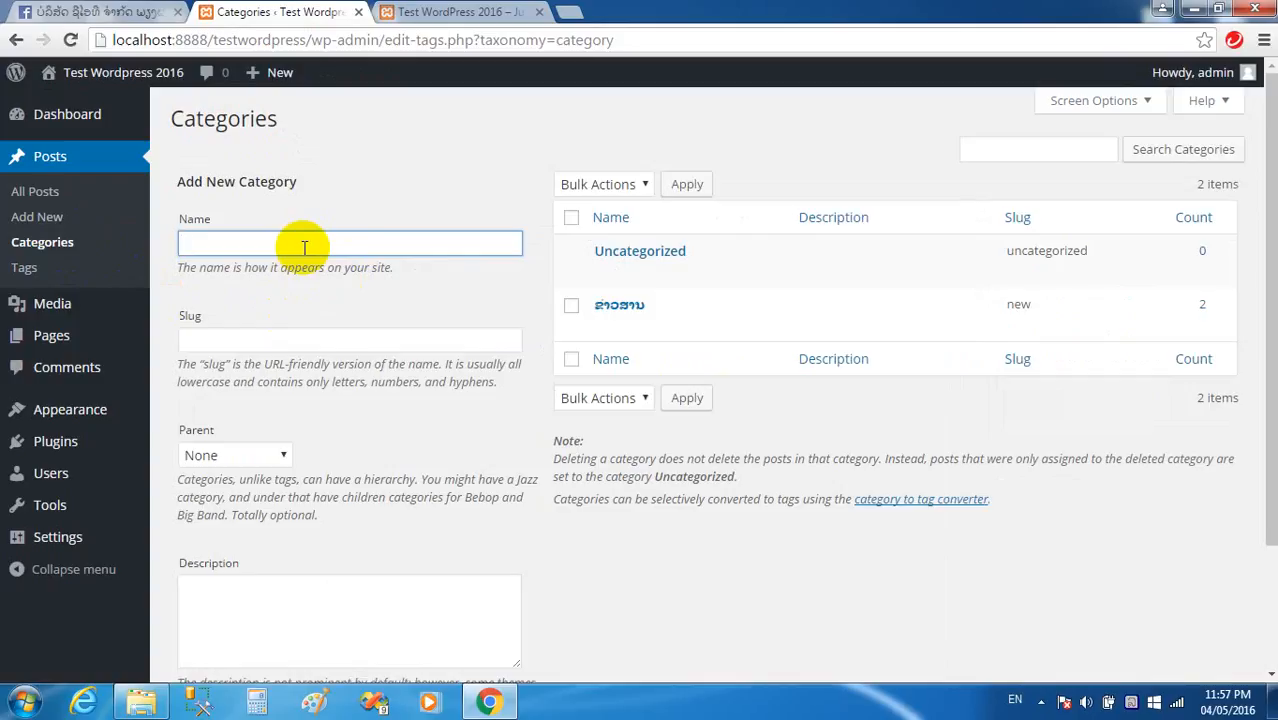
click(278, 253)
text(ບົດຮຽນໄອທີ)
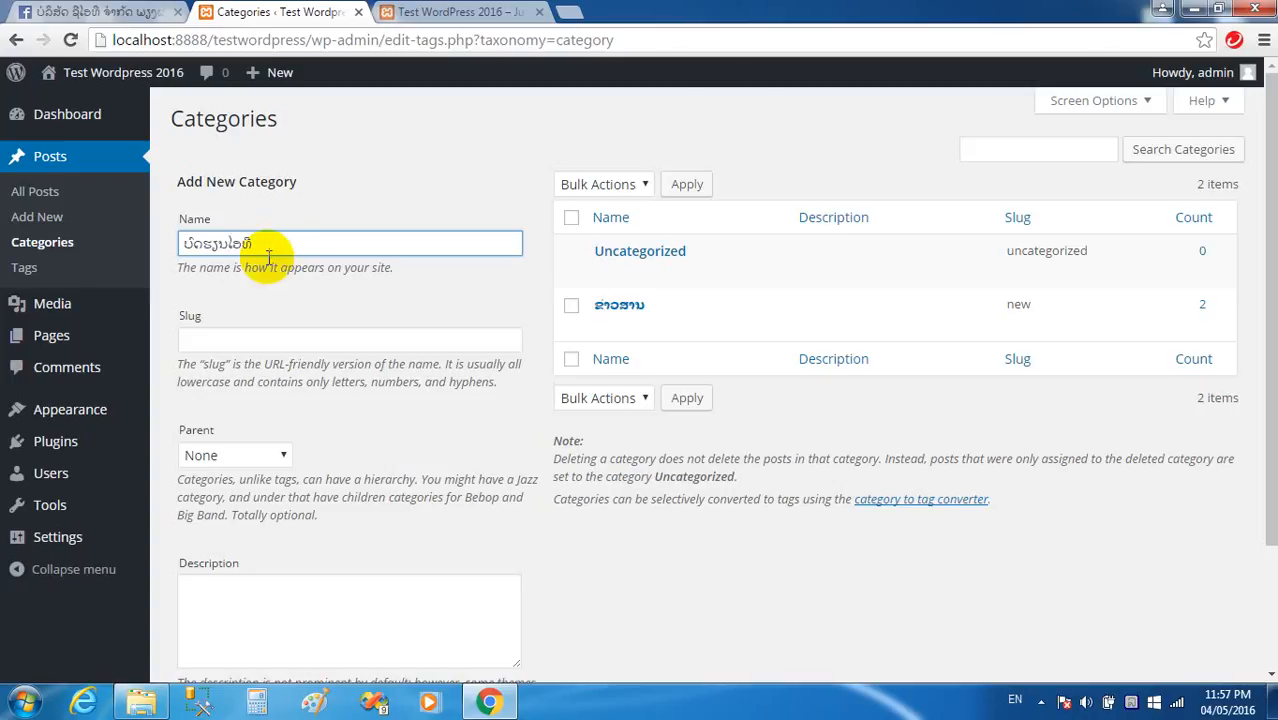
click(275, 342)
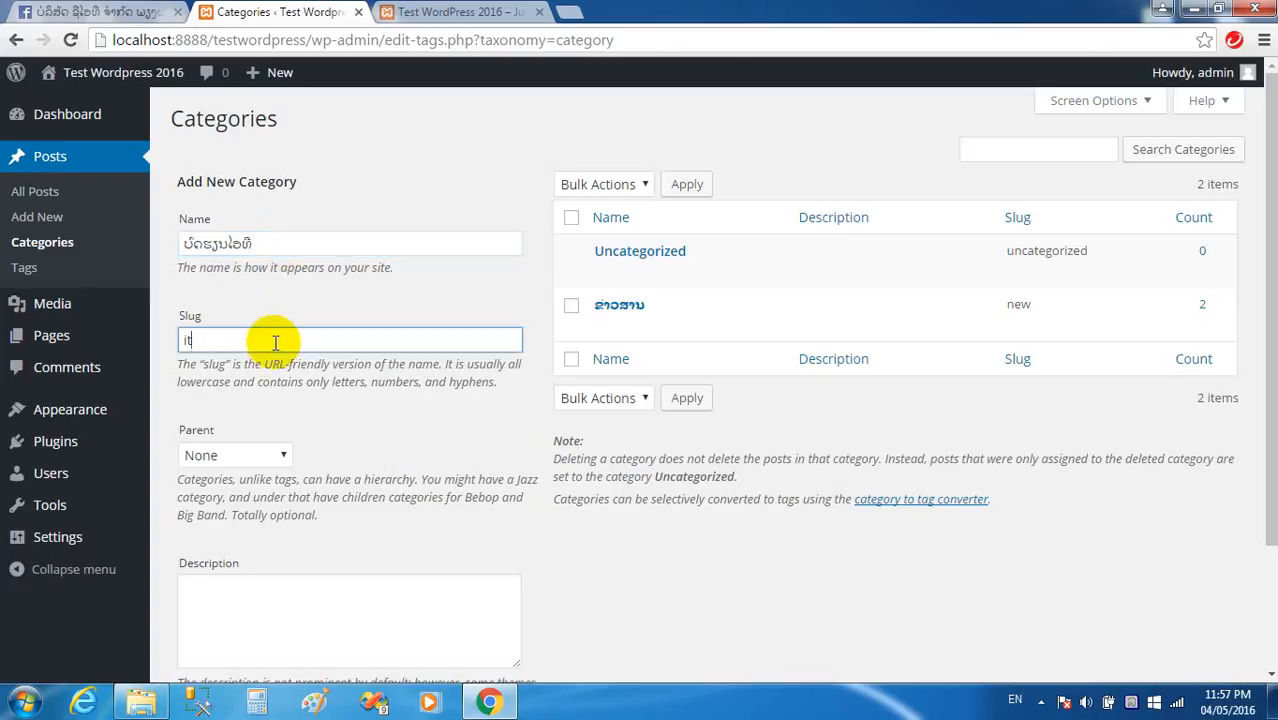
scroll(300, 420, down, 2)
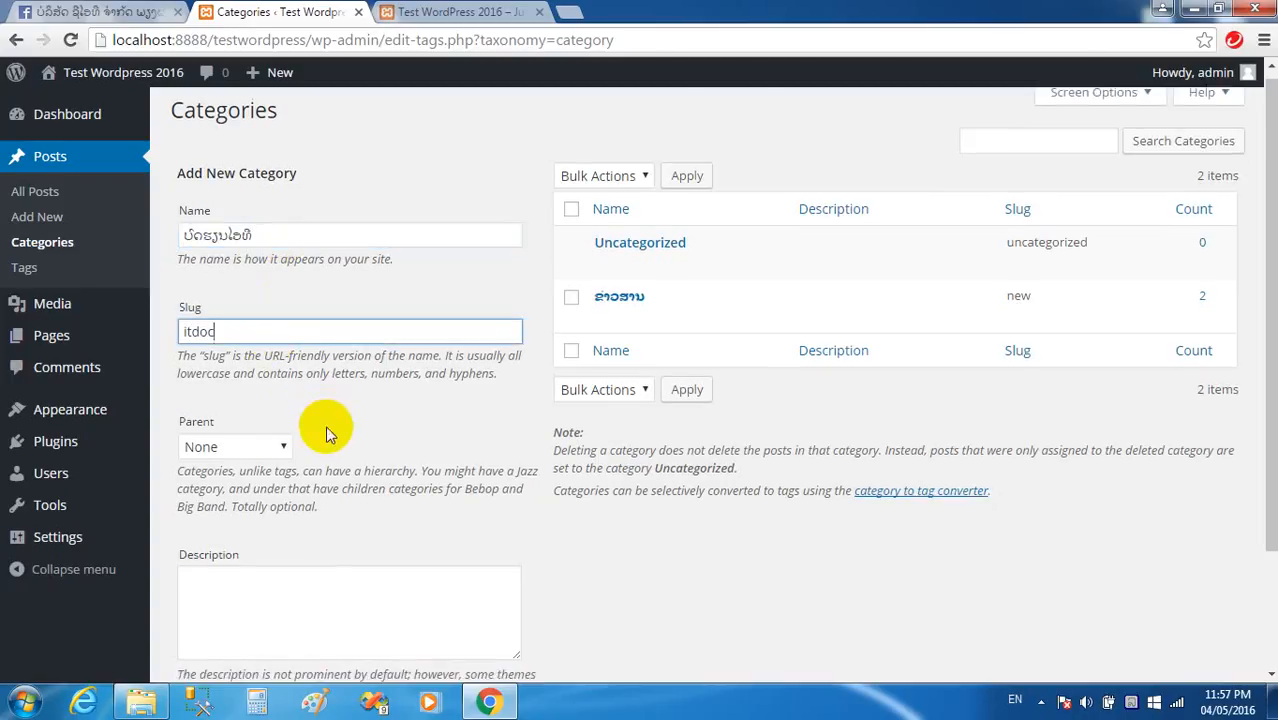
click(257, 653)
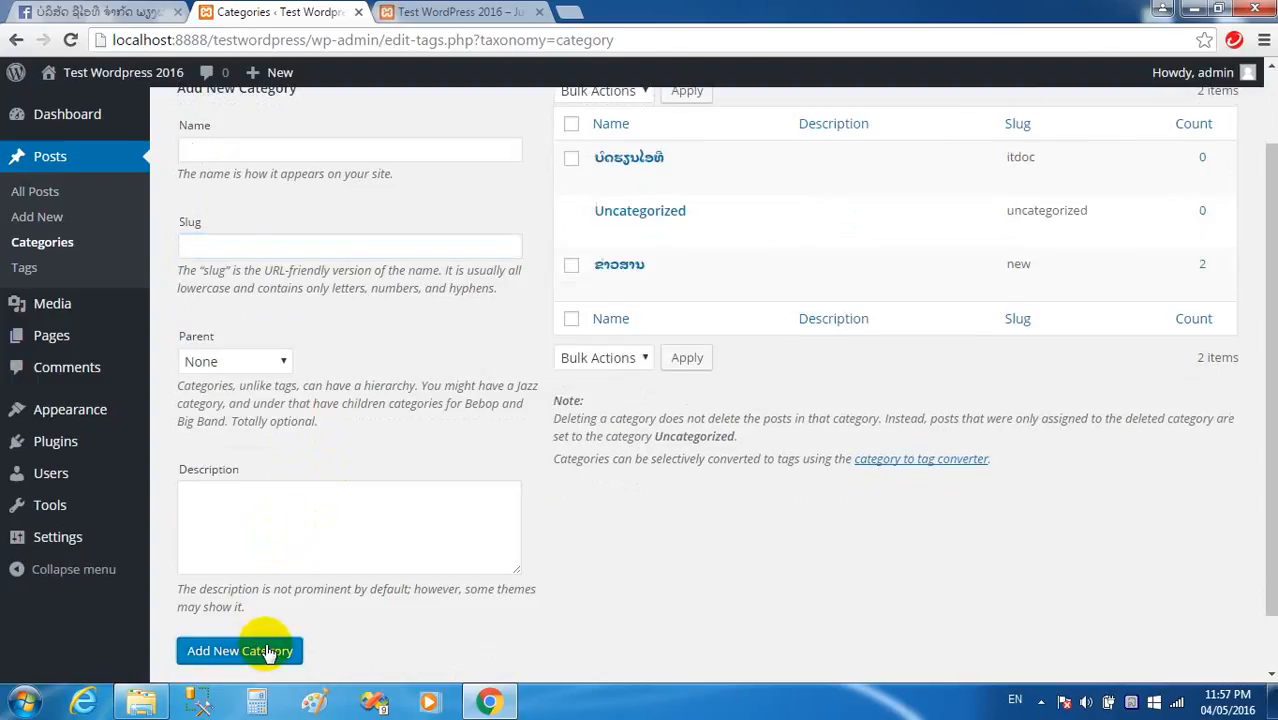
Reload the live site front page to look for the new category.
click(440, 12)
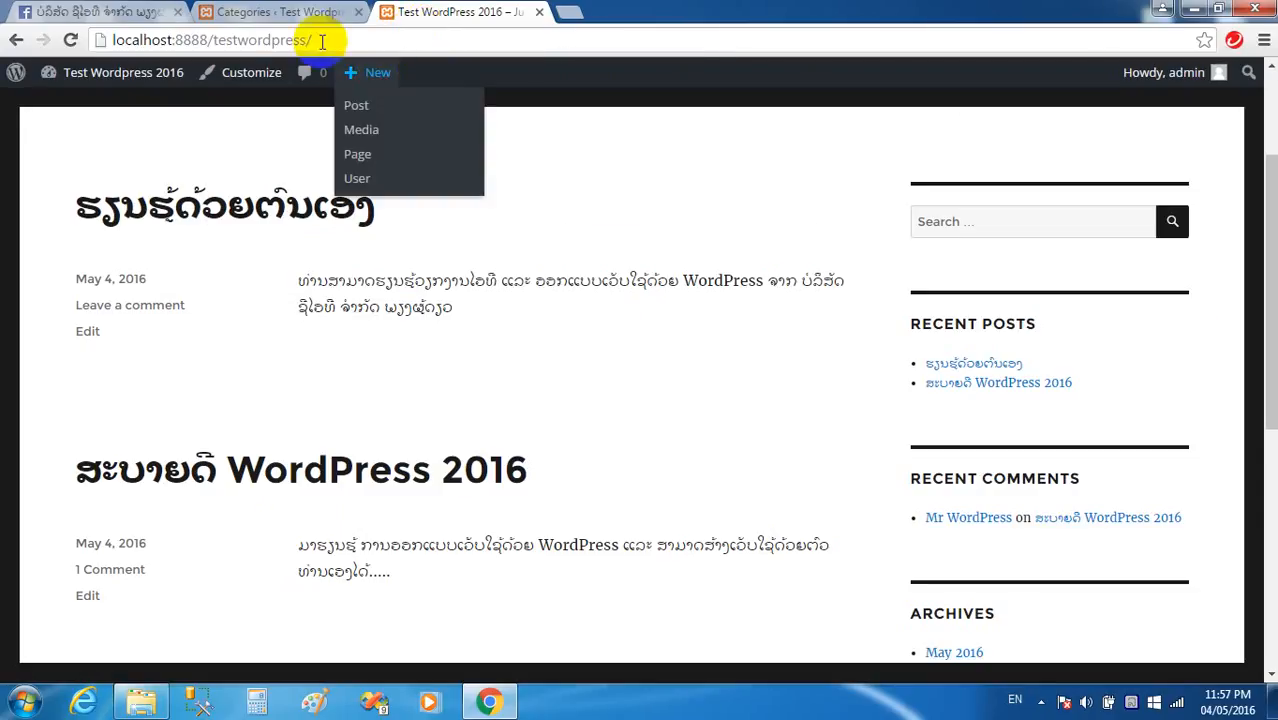
click(335, 38)
key(Return)
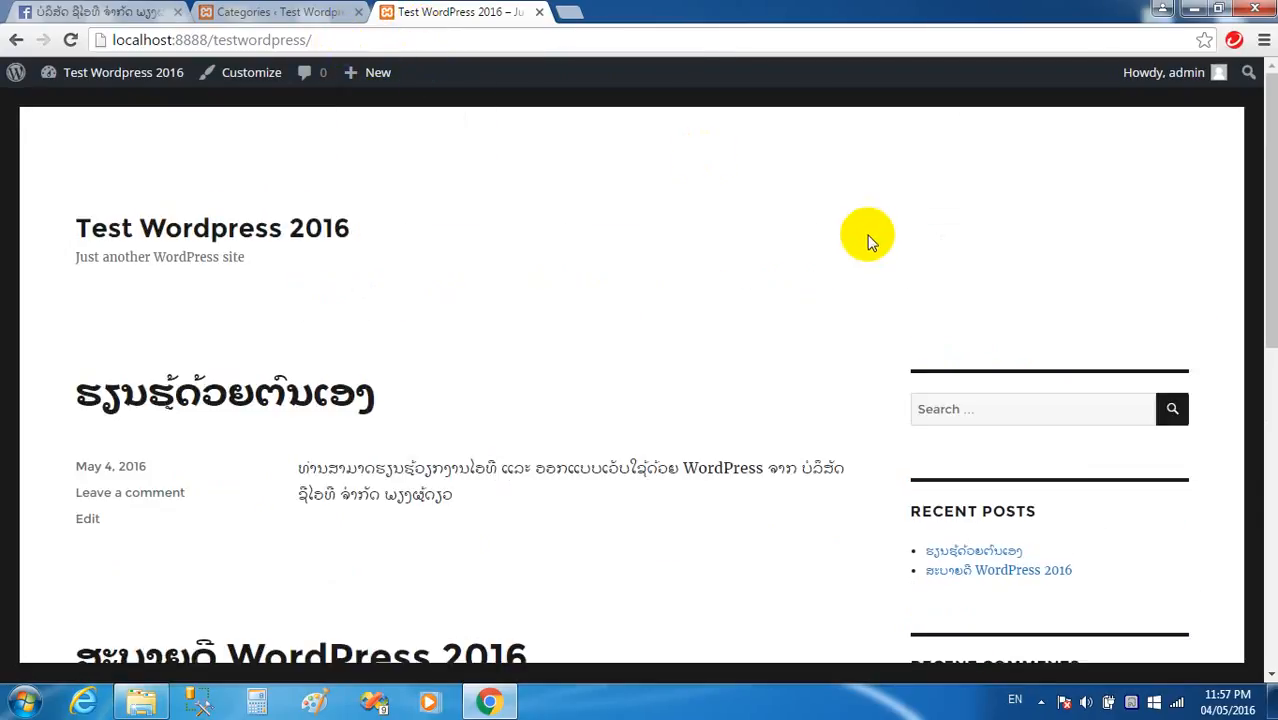
scroll(943, 258, down, 4)
scroll(906, 320, down, 2)
scroll(300, 157, up, 3)
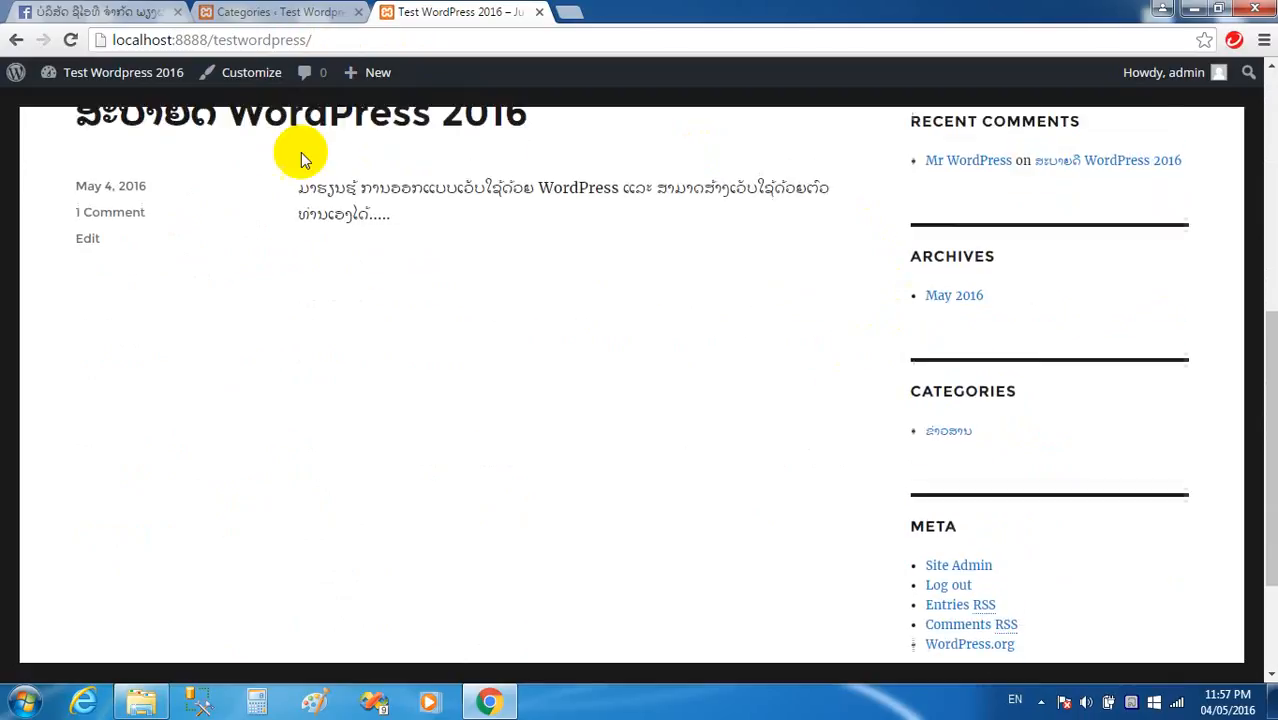
click(270, 13)
scroll(530, 254, up, 1)
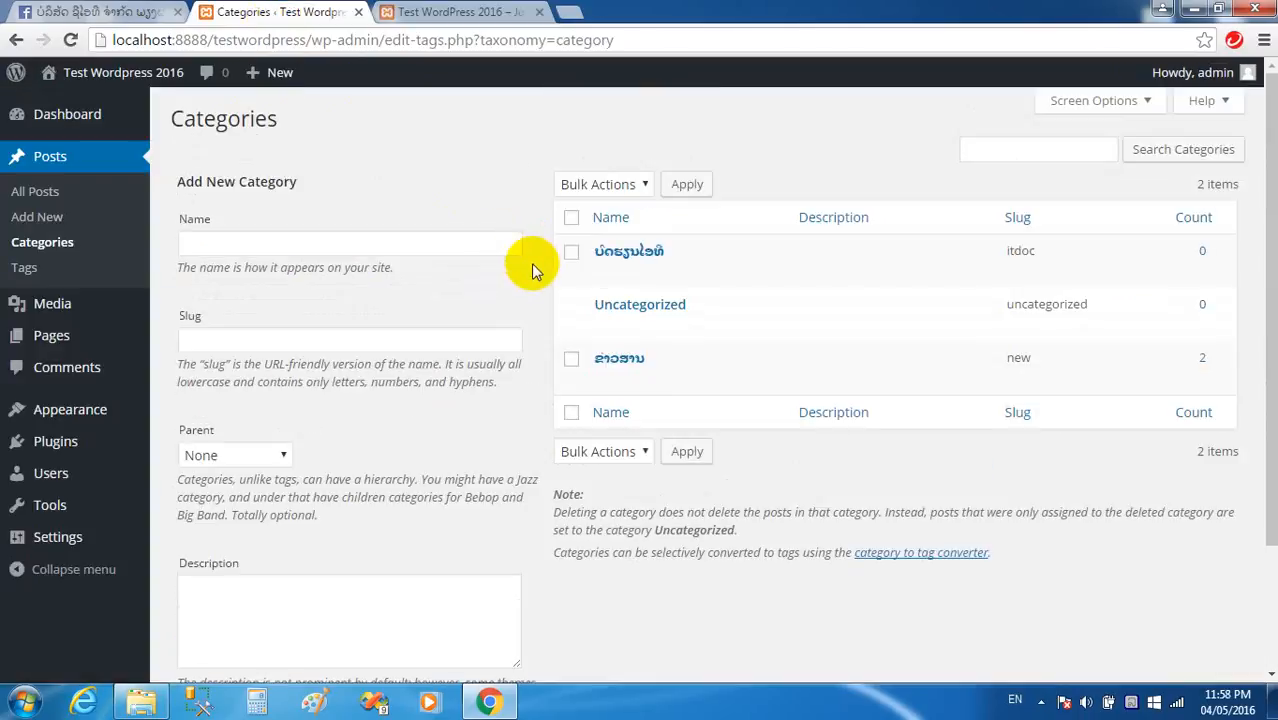
Reload and scan the front page again, then go to the admin posts list.
mouse_move(651, 354)
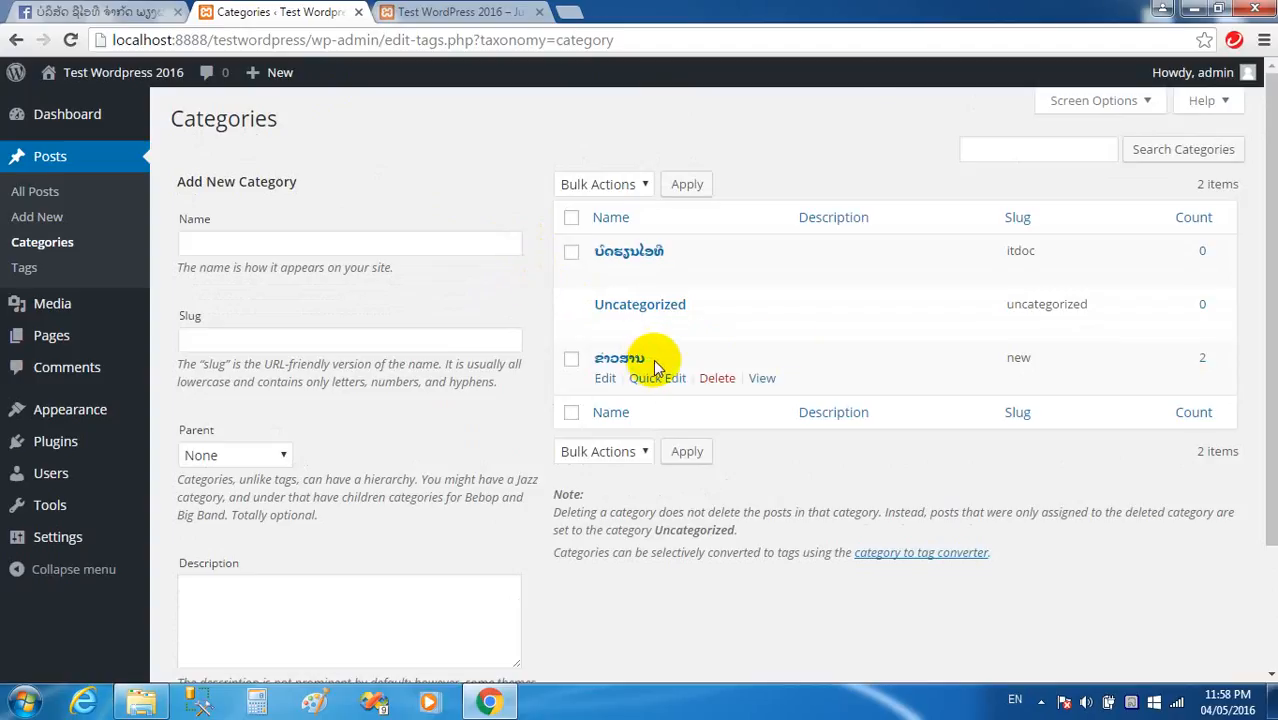
click(462, 12)
click(343, 40)
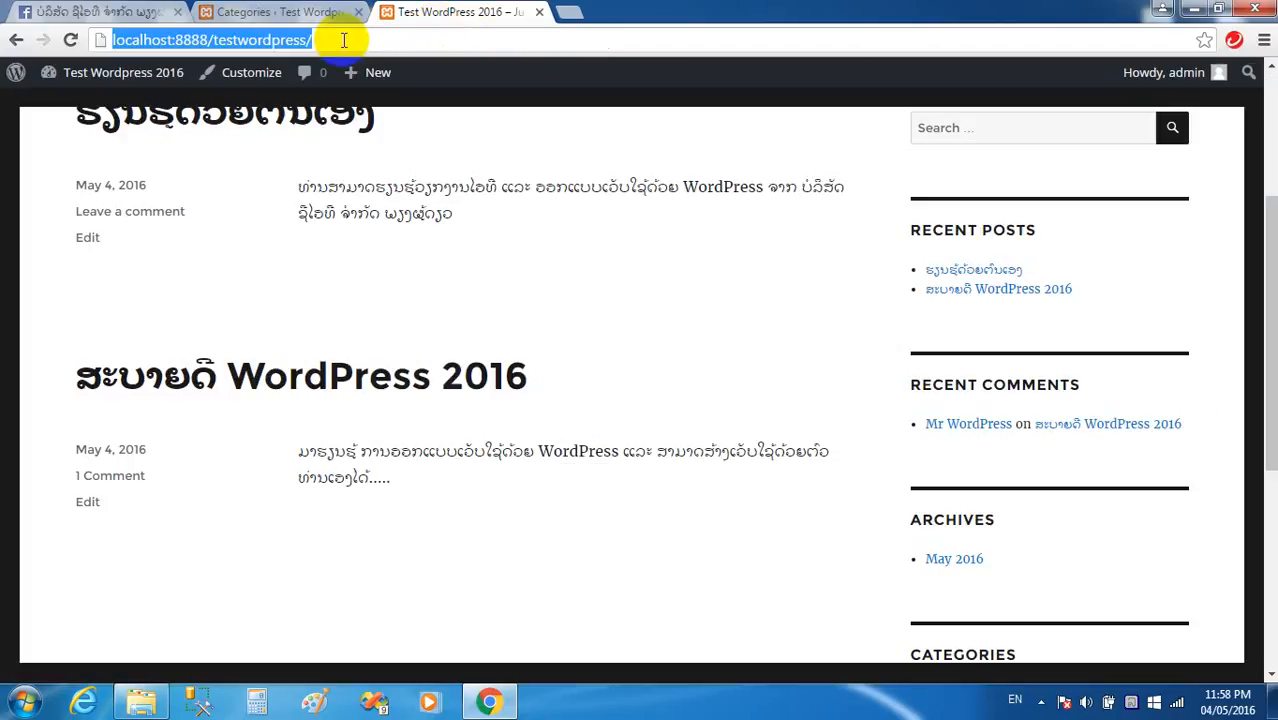
key(Return)
scroll(752, 232, down, 5)
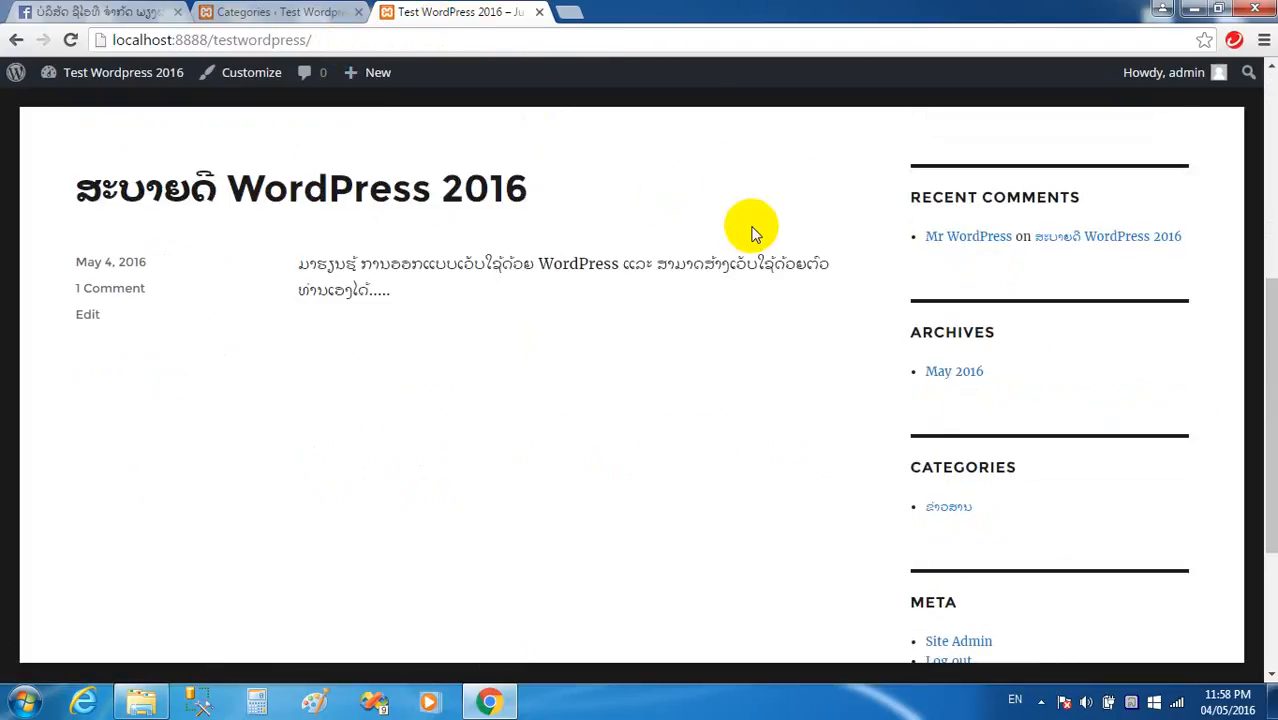
scroll(790, 262, down, 5)
scroll(828, 292, up, 10)
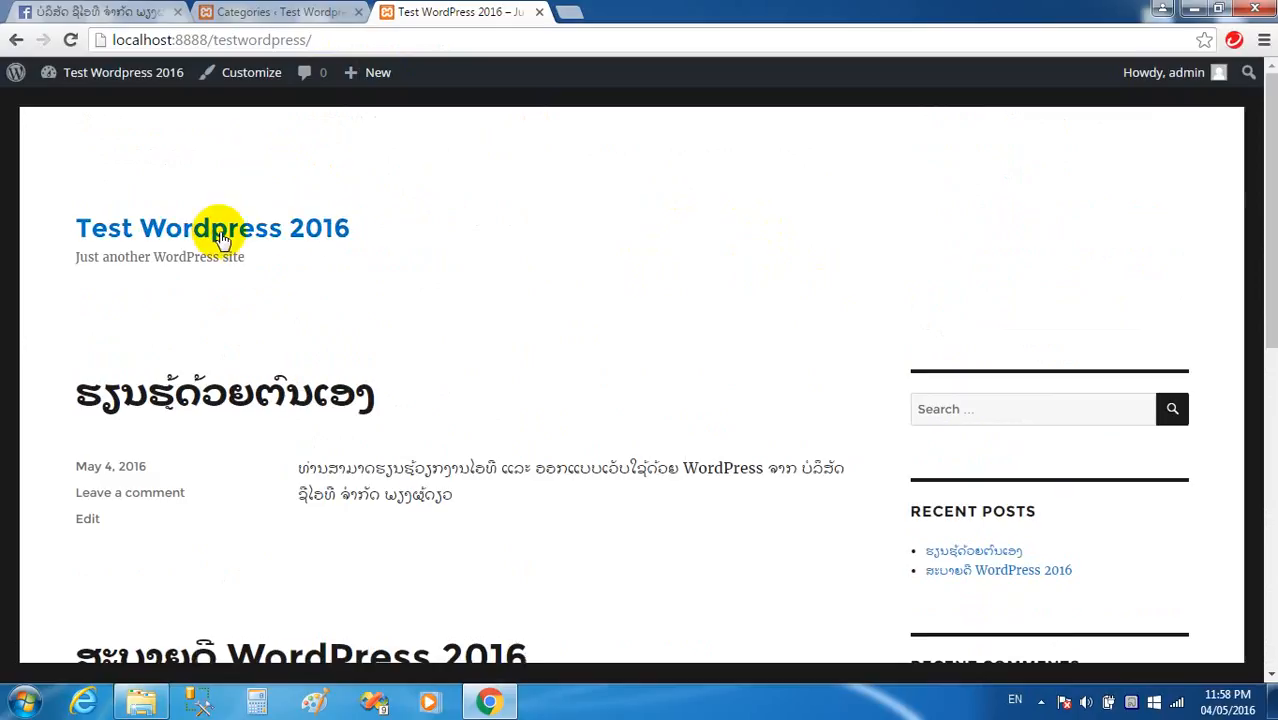
scroll(662, 277, down, 10)
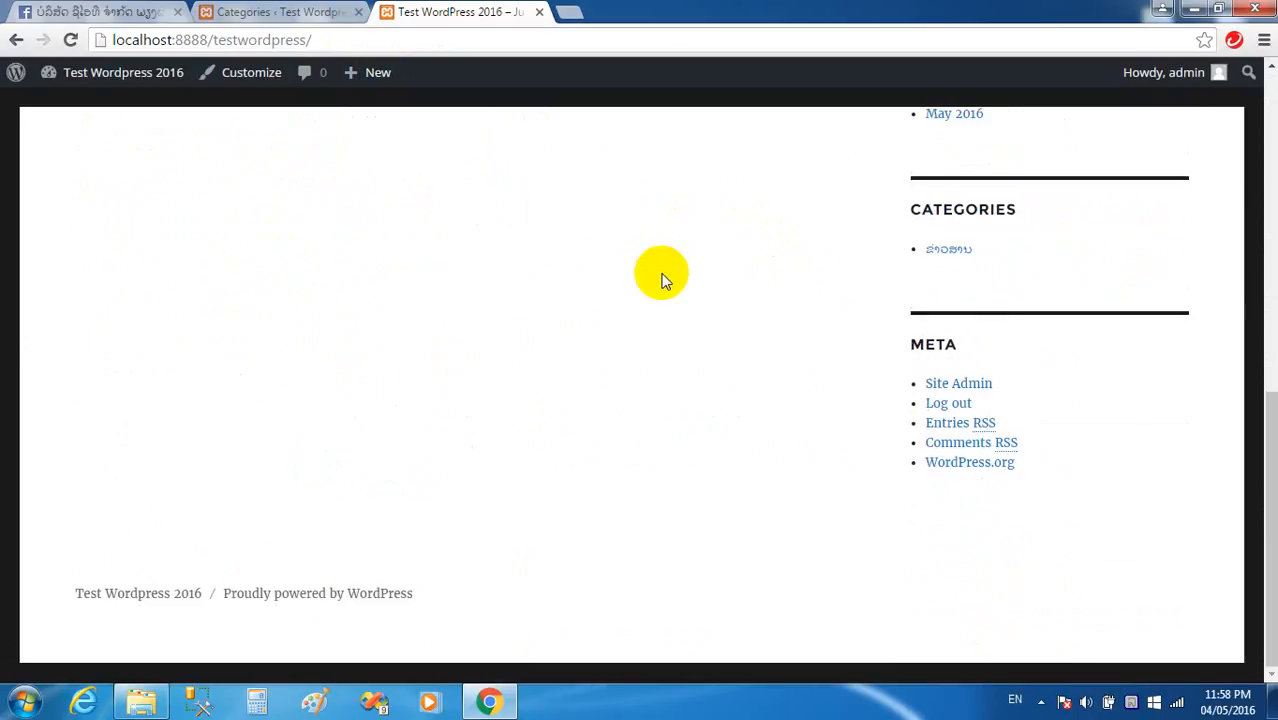
scroll(662, 277, up, 5)
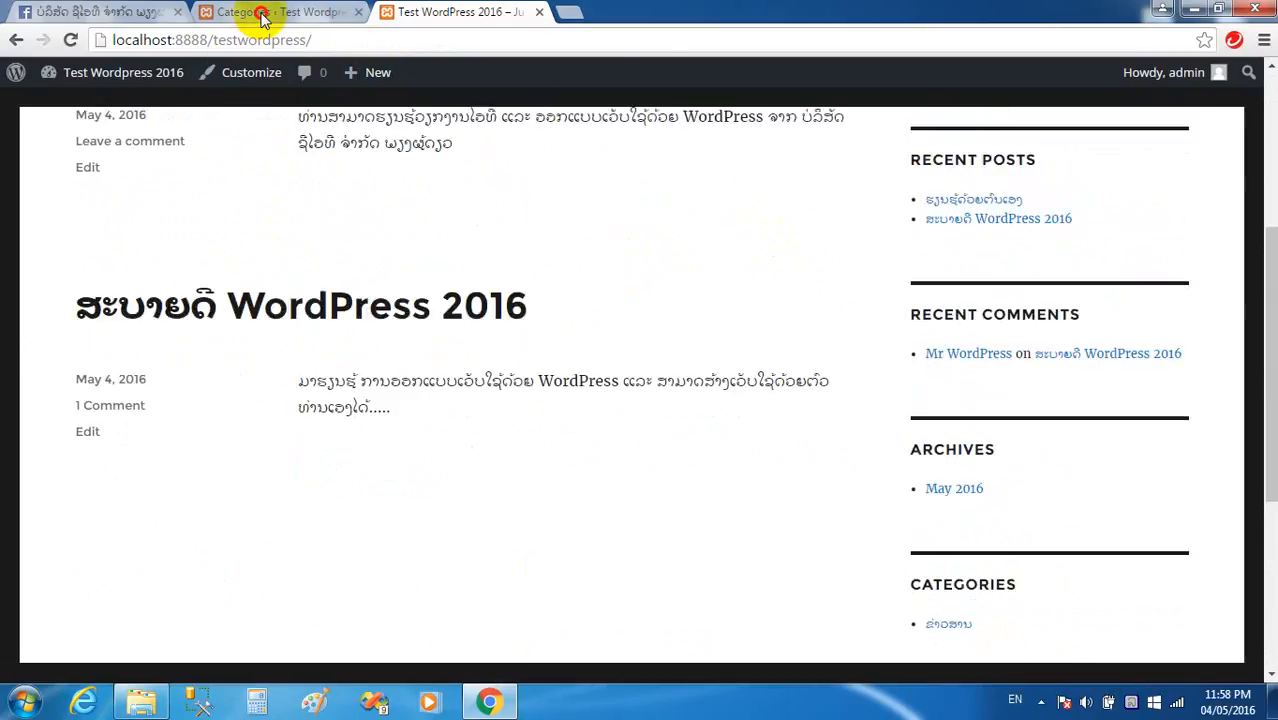
click(257, 12)
click(38, 191)
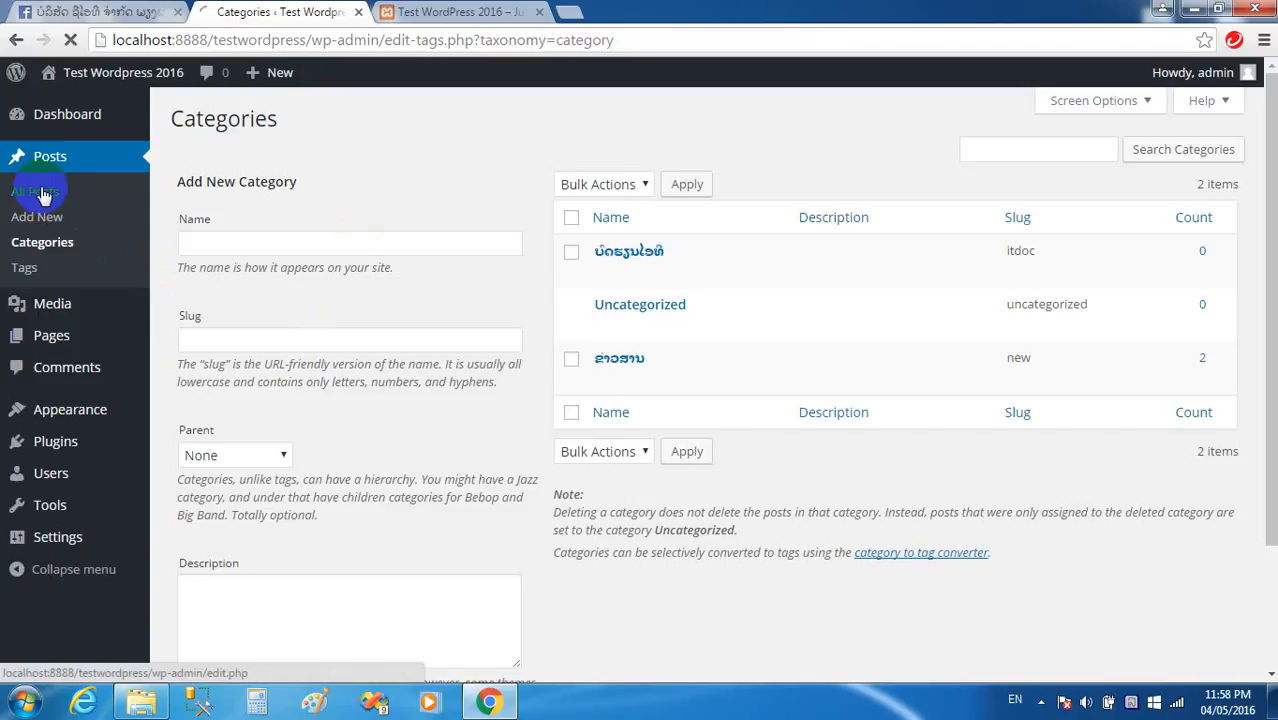
Move the ສະບາຍດີ WordPress 2016 post from ຂ່າວສານ to ບົດຮຽນໄອທີ and update it.
click(222, 332)
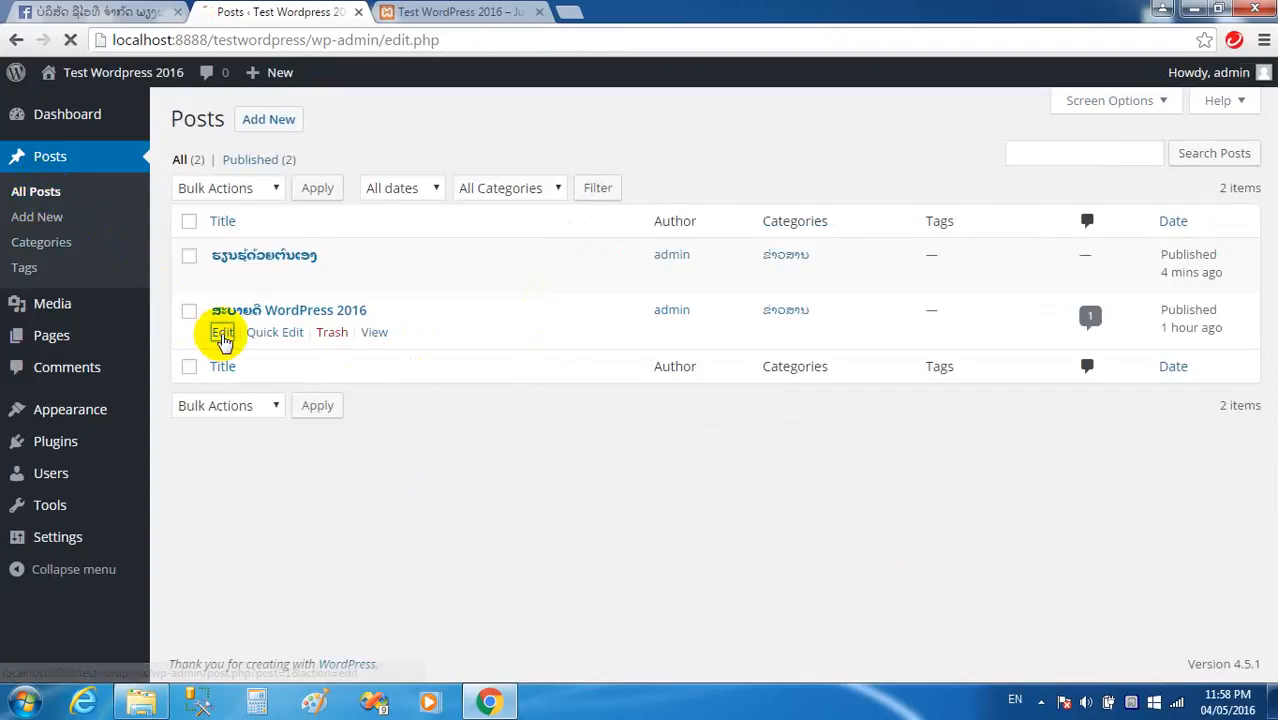
scroll(1120, 491, down, 5)
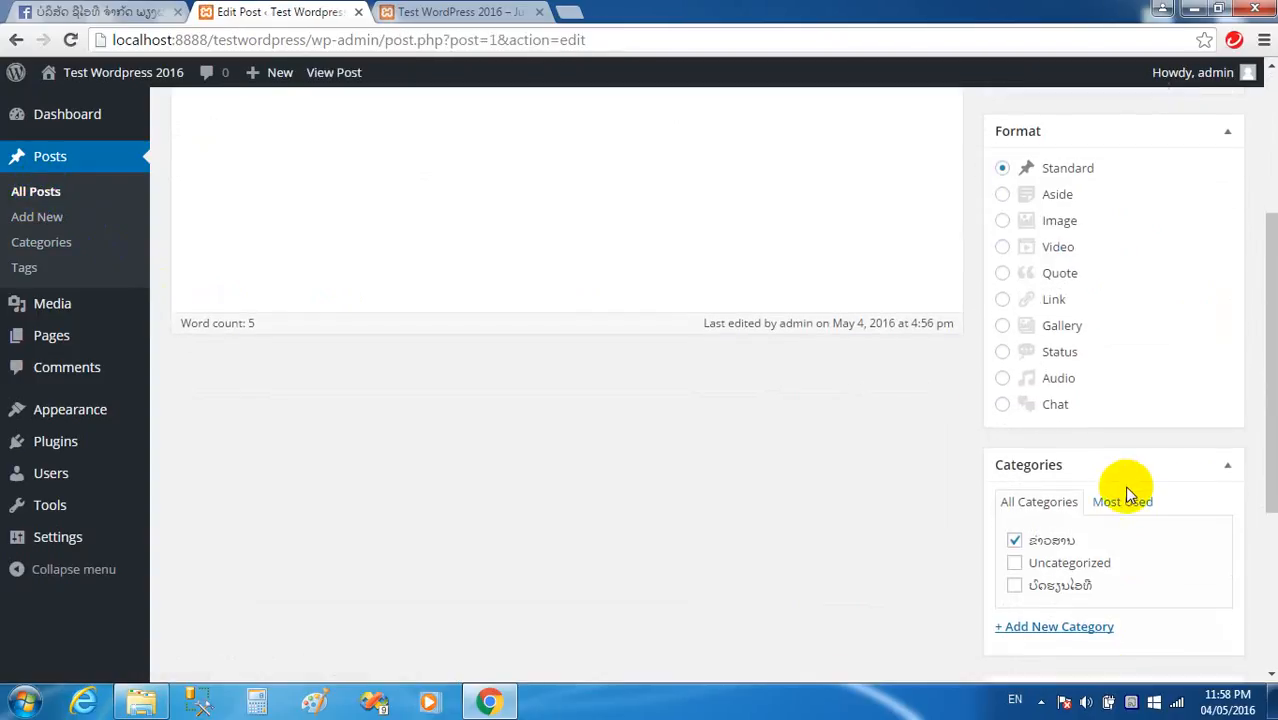
click(1015, 410)
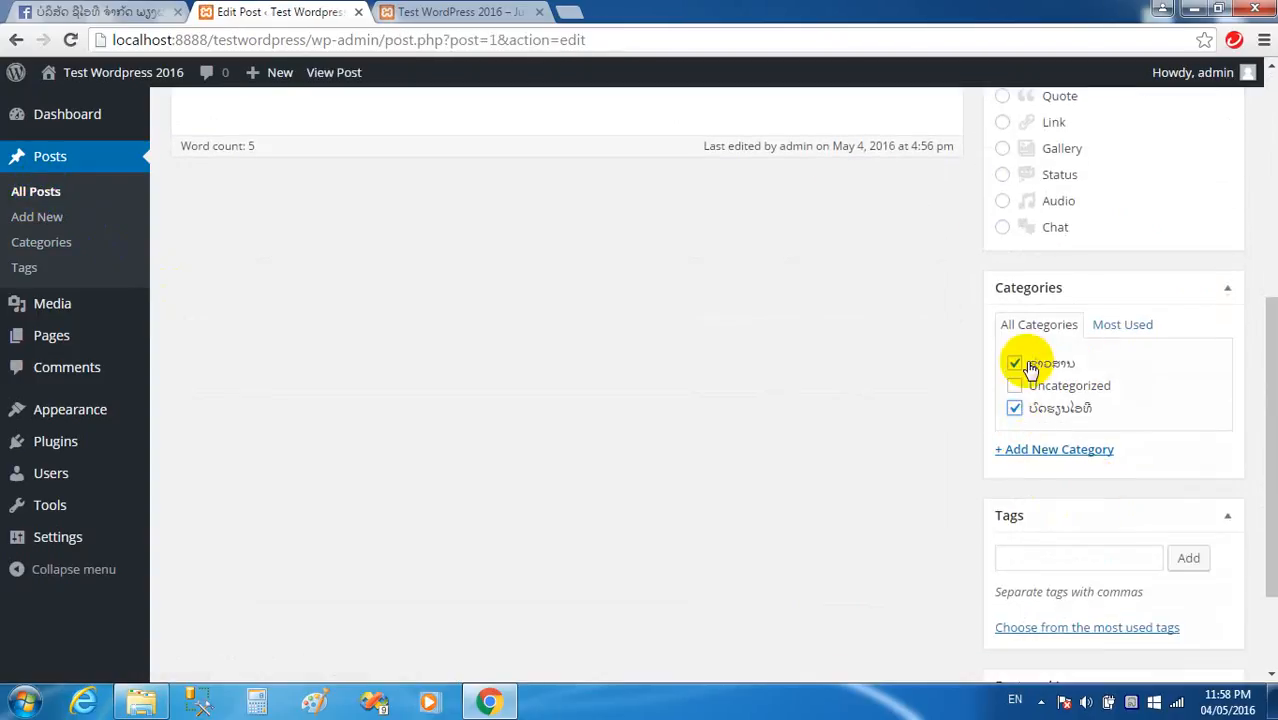
click(1015, 363)
scroll(1170, 430, up, 5)
click(1199, 364)
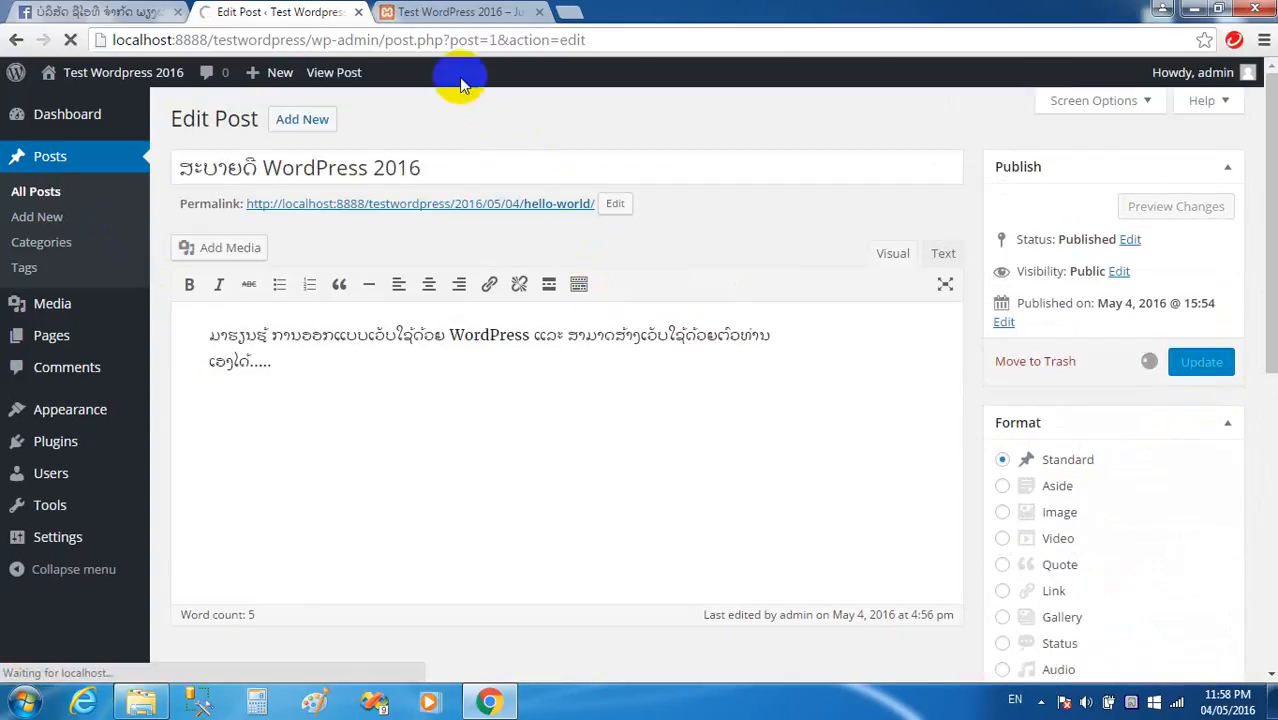
Reload the live front page to see the updated categories.
click(450, 12)
click(407, 34)
key(Return)
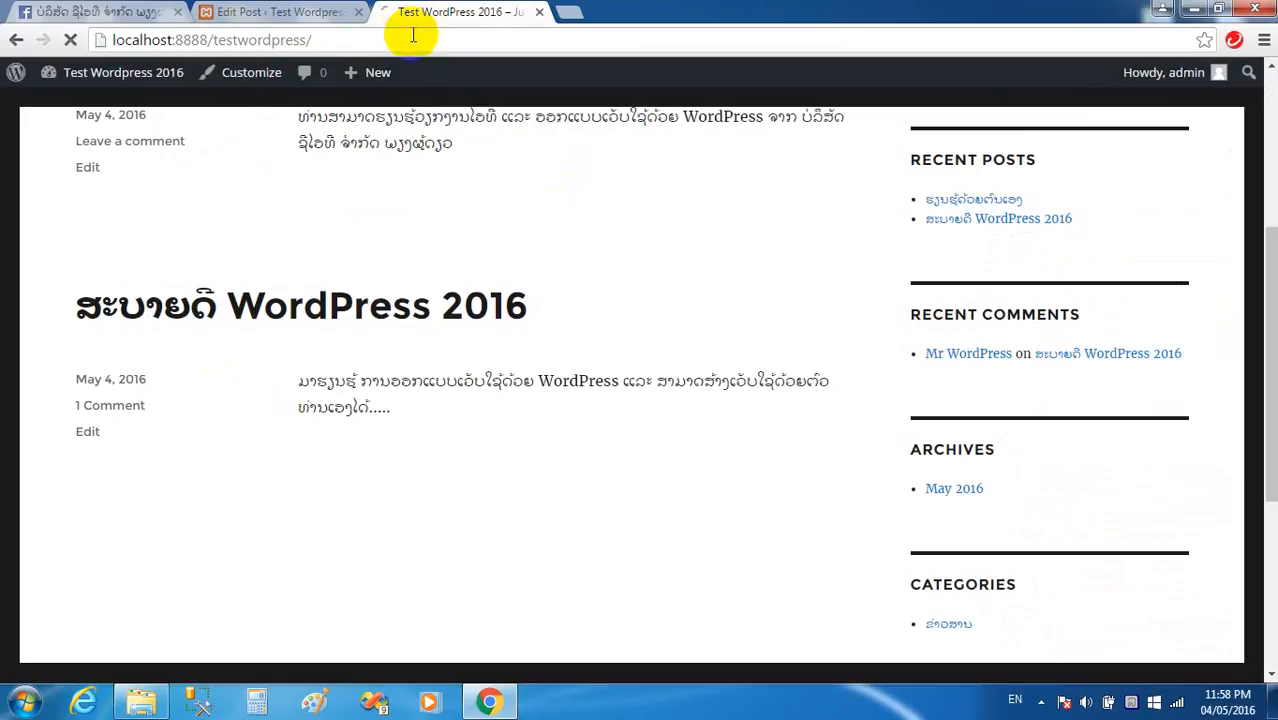
scroll(641, 171, down, 1)
scroll(640, 195, down, 7)
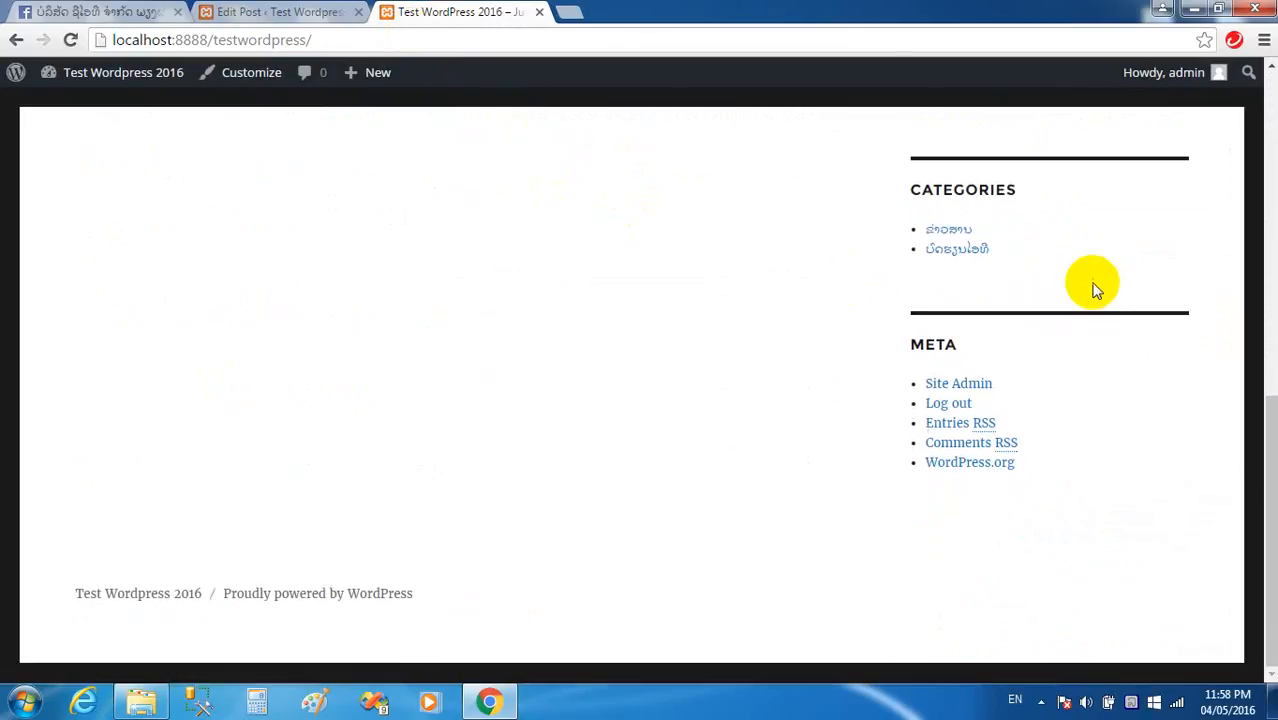
scroll(975, 262, up, 8)
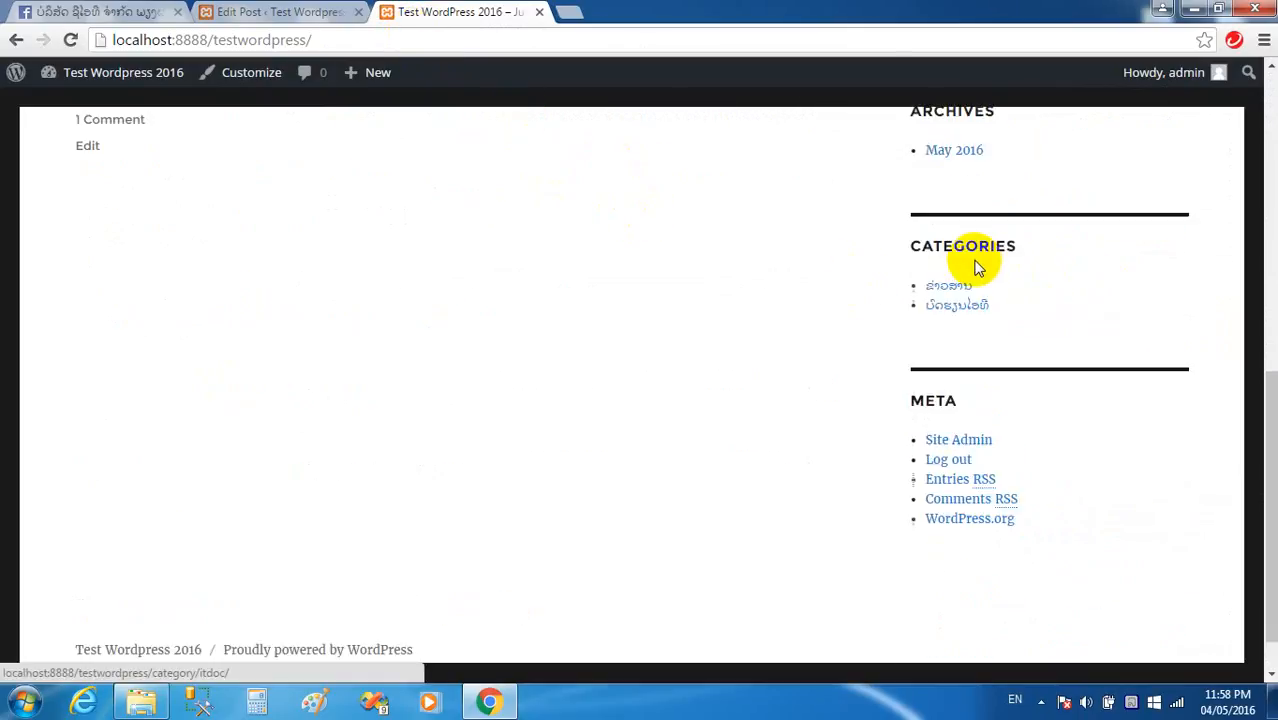
scroll(650, 308, down, 7)
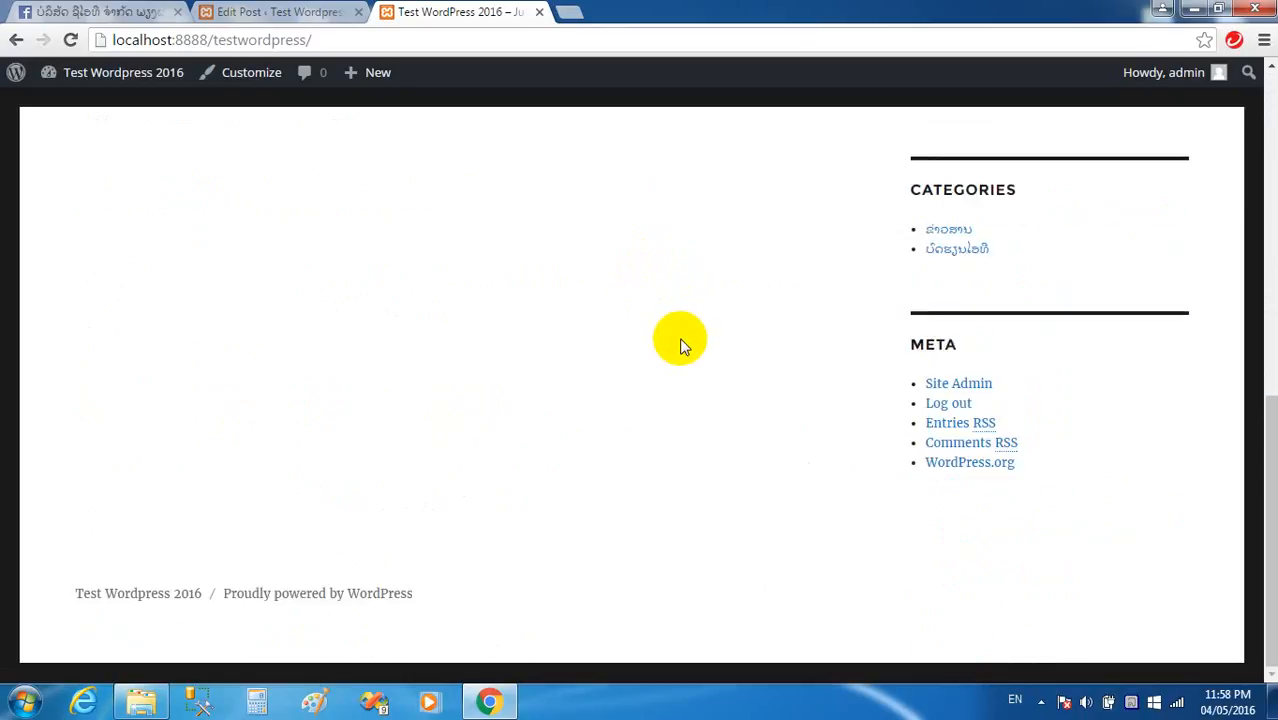
scroll(899, 434, up, 2)
Open the ຂ່າວສານ and ບົດຮຽນໄອທີ category archives from the Categories widget.
click(947, 420)
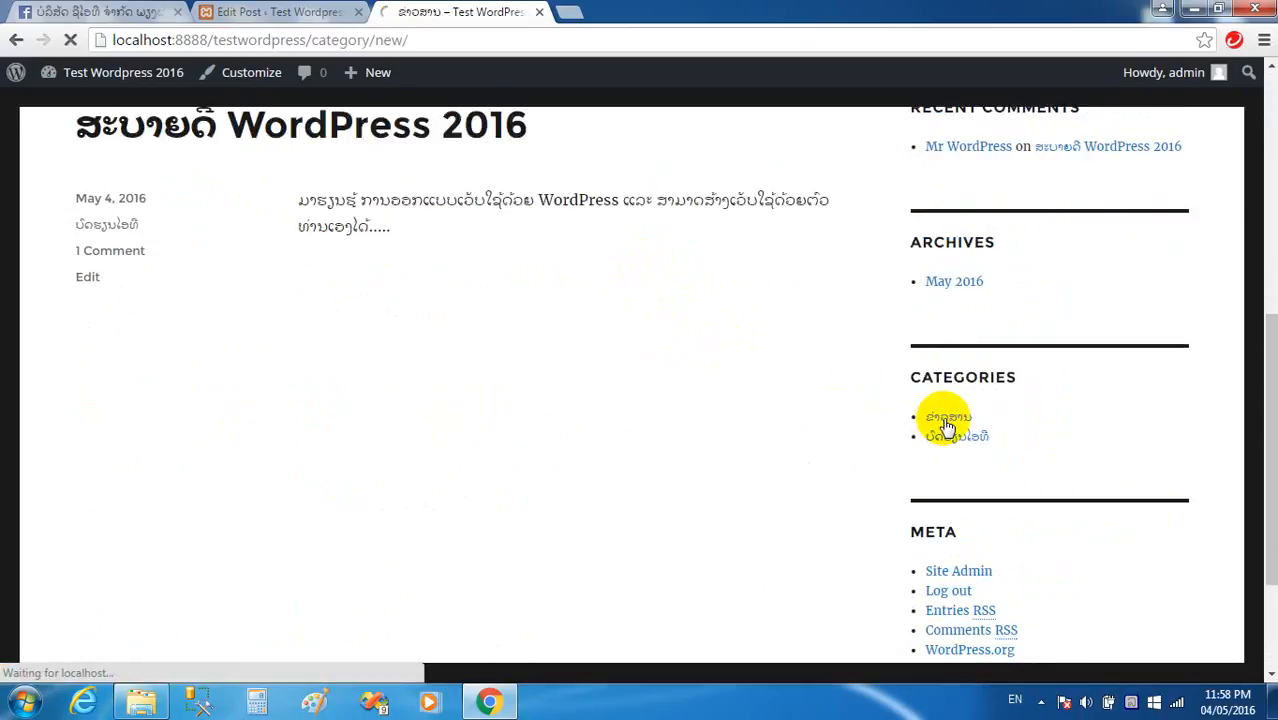
scroll(265, 352, down, 1)
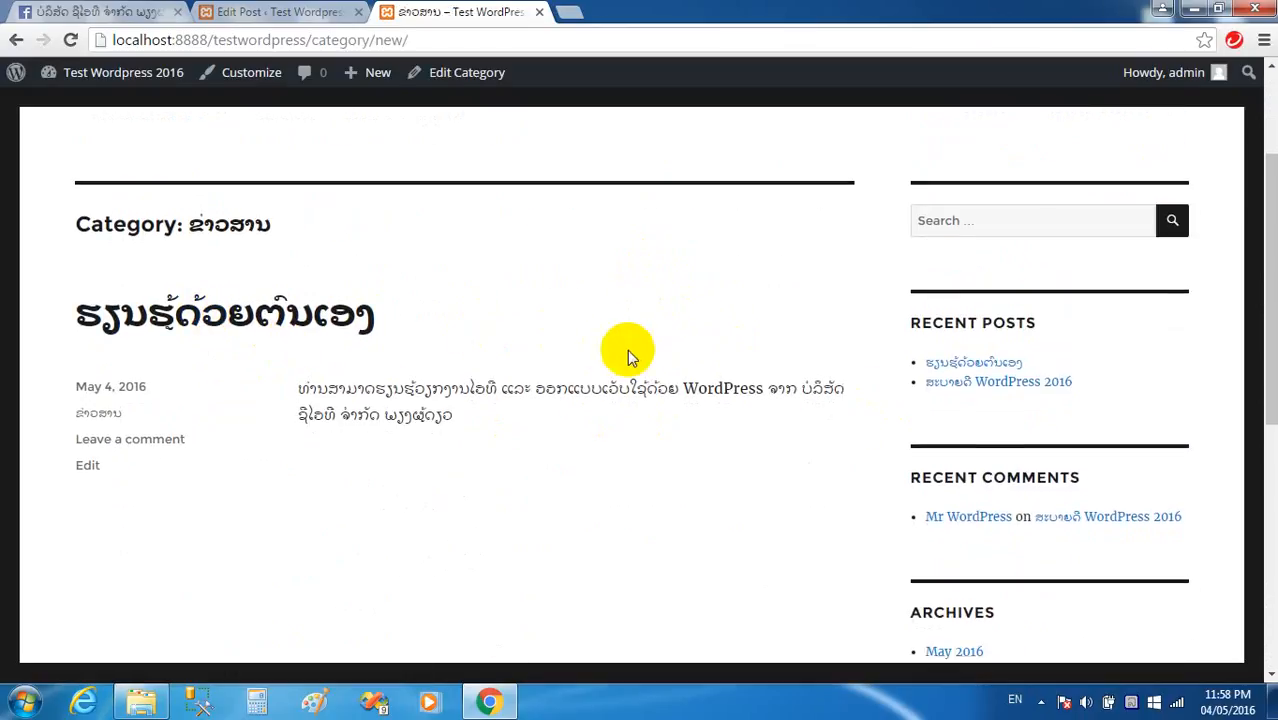
scroll(958, 425, down, 5)
click(955, 250)
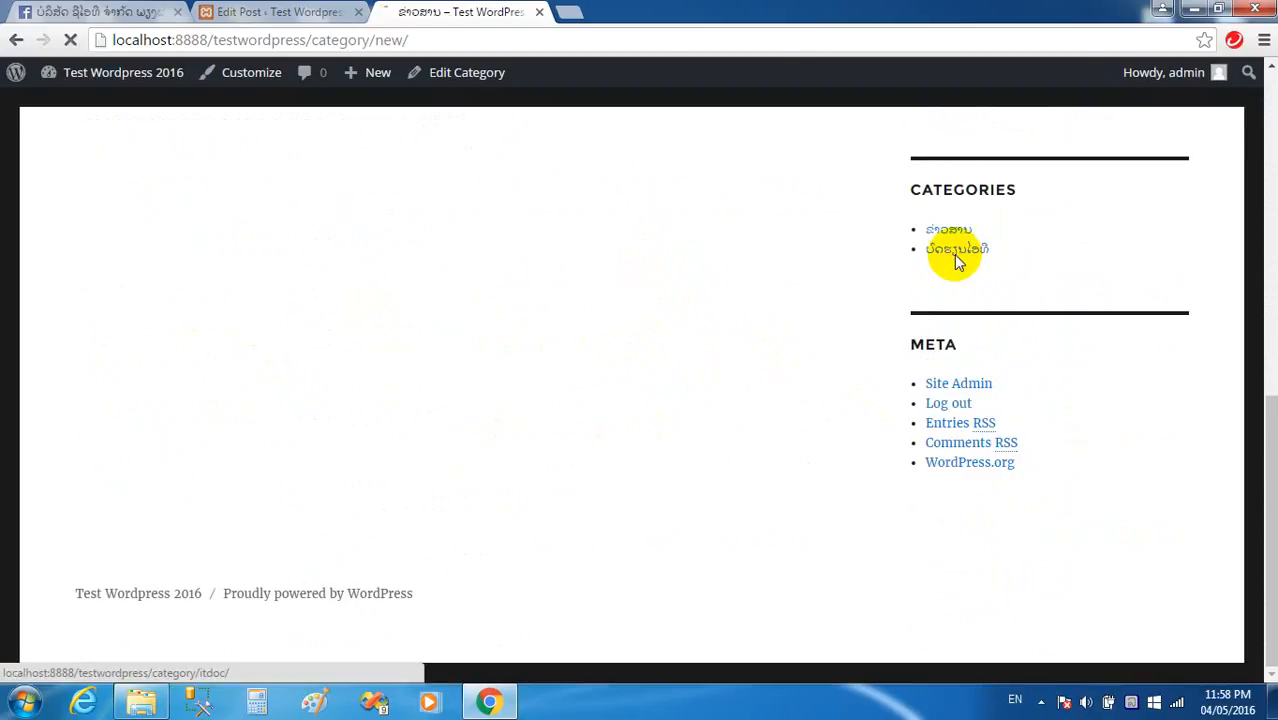
scroll(442, 392, down, 2)
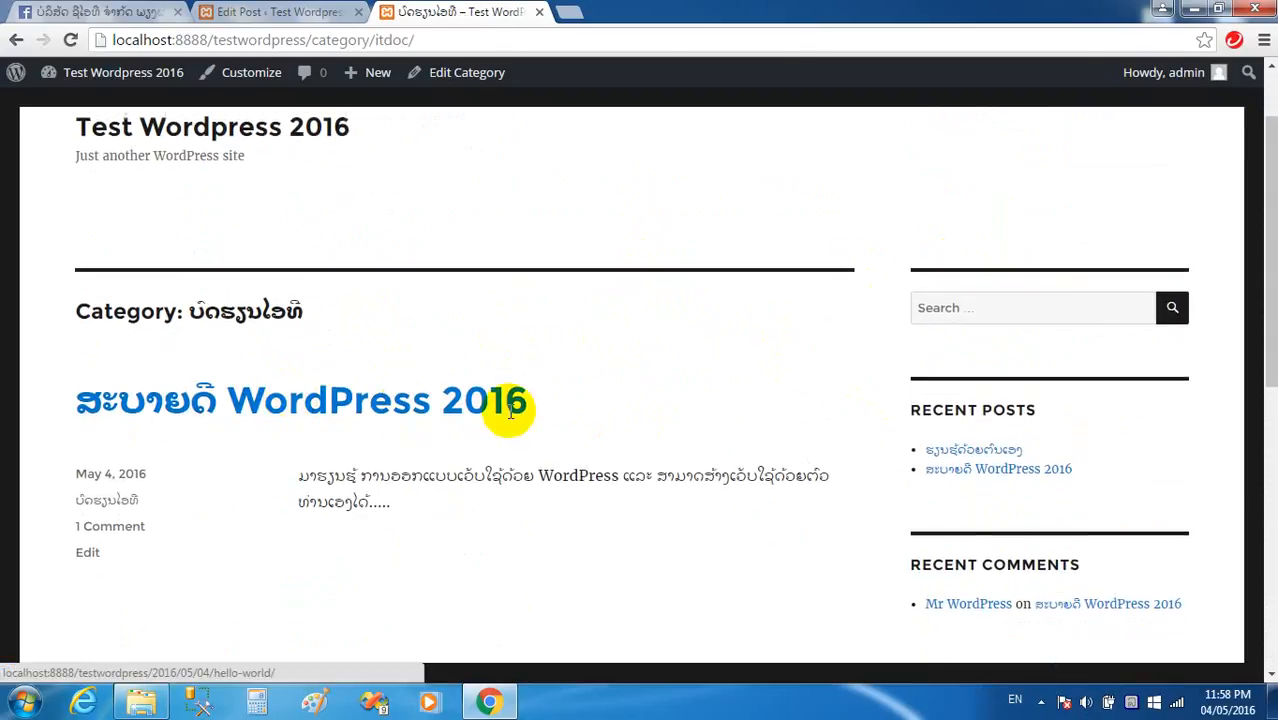
scroll(508, 410, down, 1)
scroll(927, 486, down, 3)
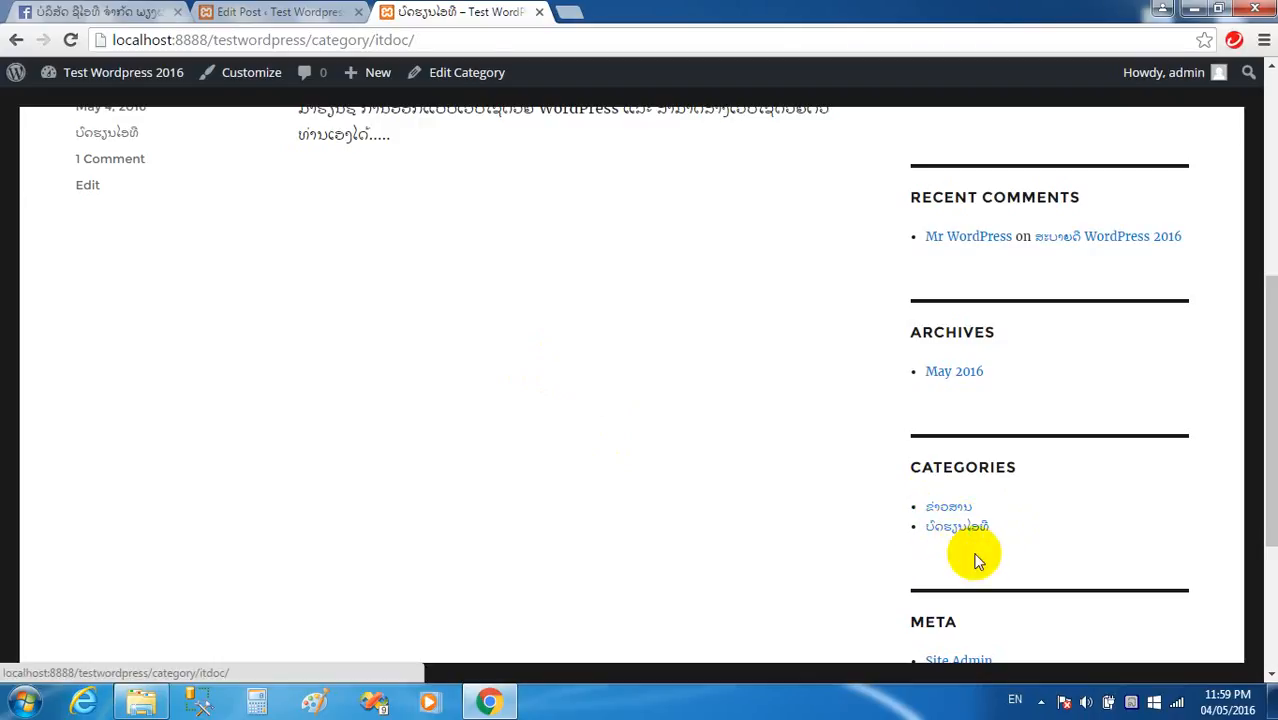
scroll(388, 290, up, 1)
scroll(380, 280, up, 3)
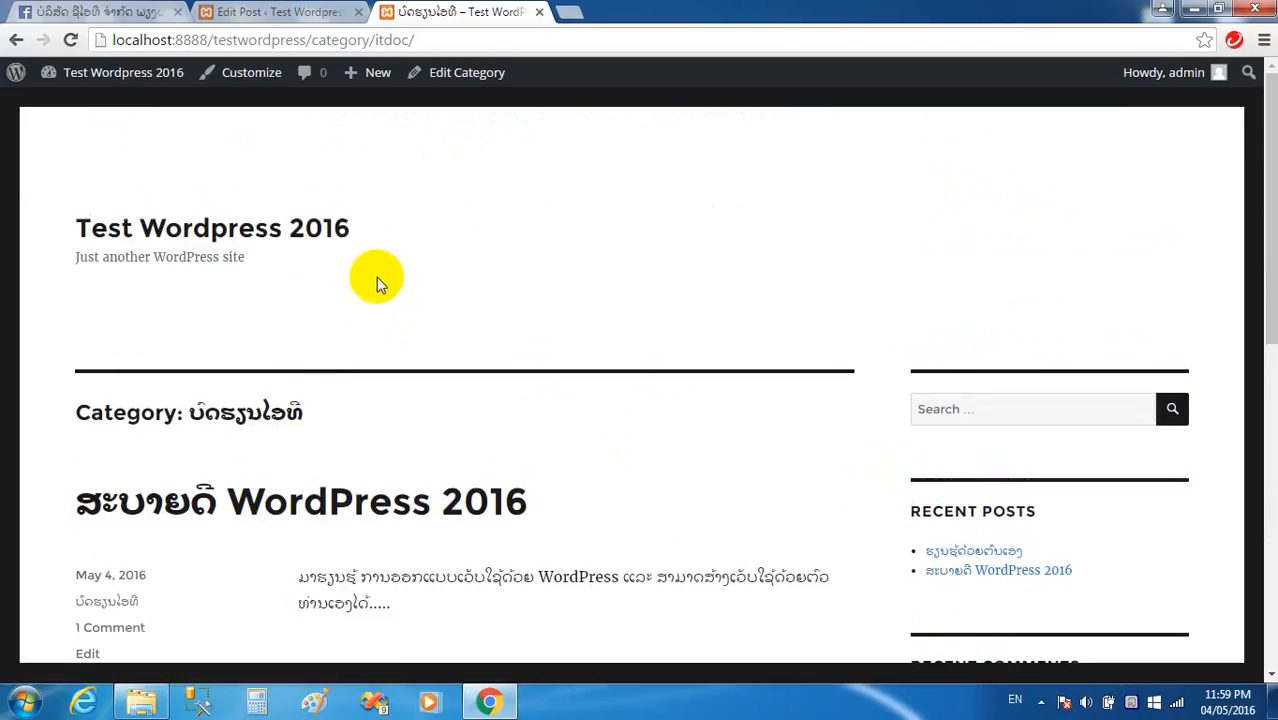
click(252, 12)
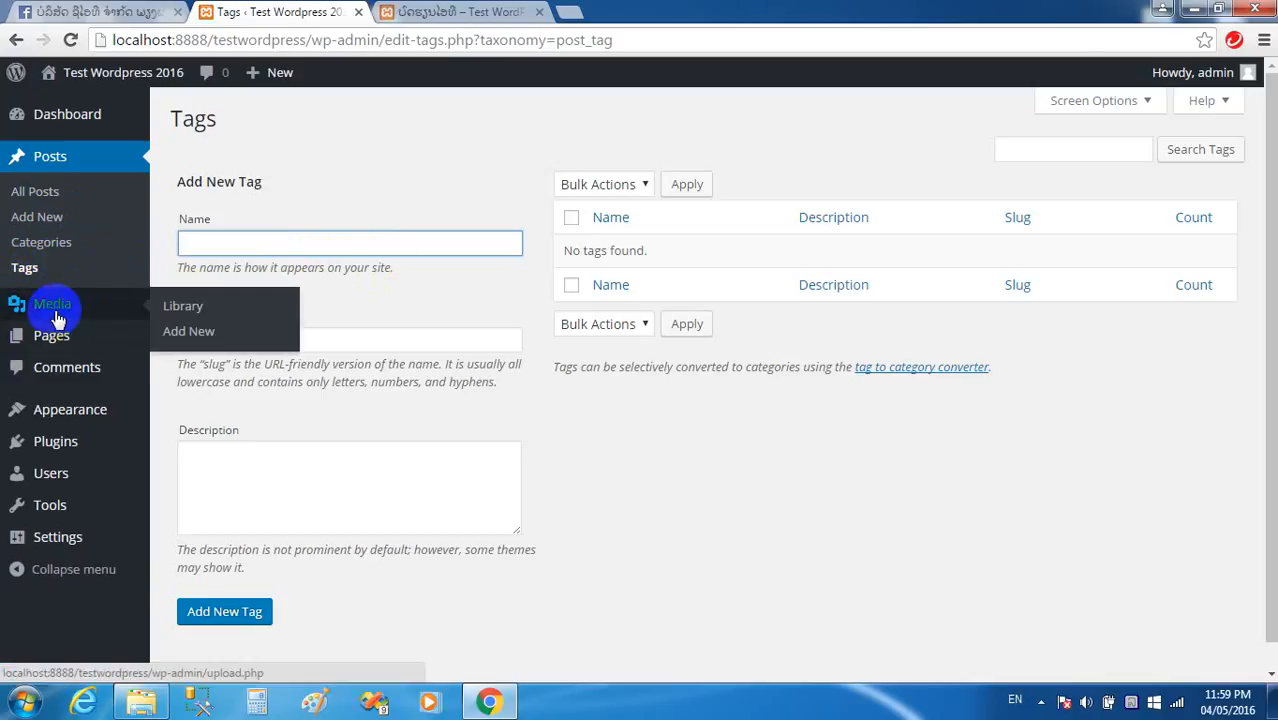
Check the empty Media Library, then view the Pages list with Sample Page.
click(53, 310)
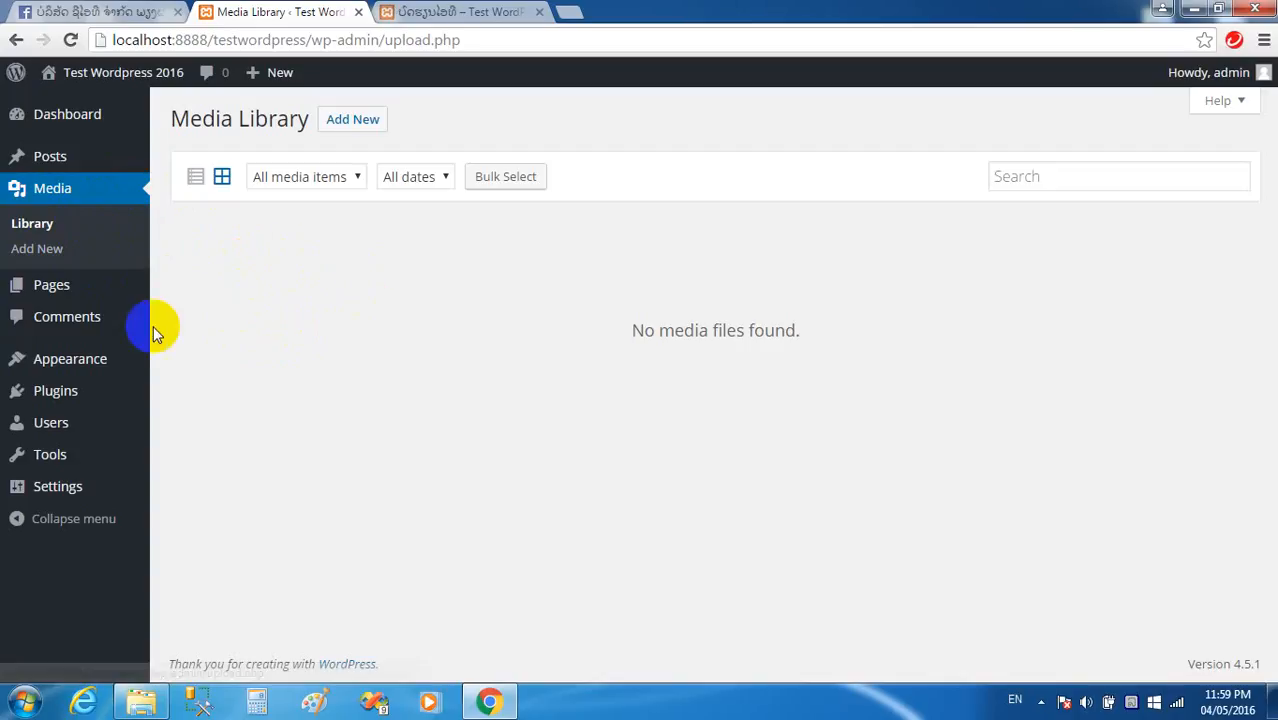
click(58, 290)
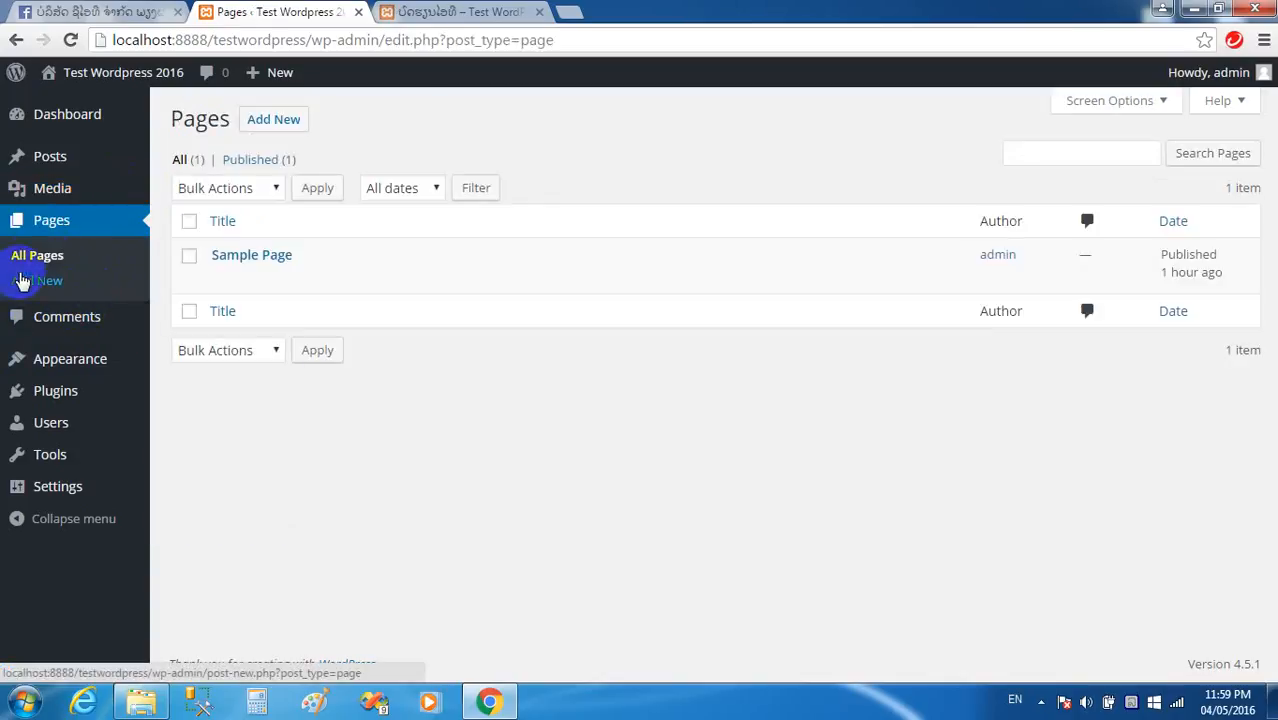
Open Sample Page in the editor and scroll through it, then view the Comments list.
click(41, 252)
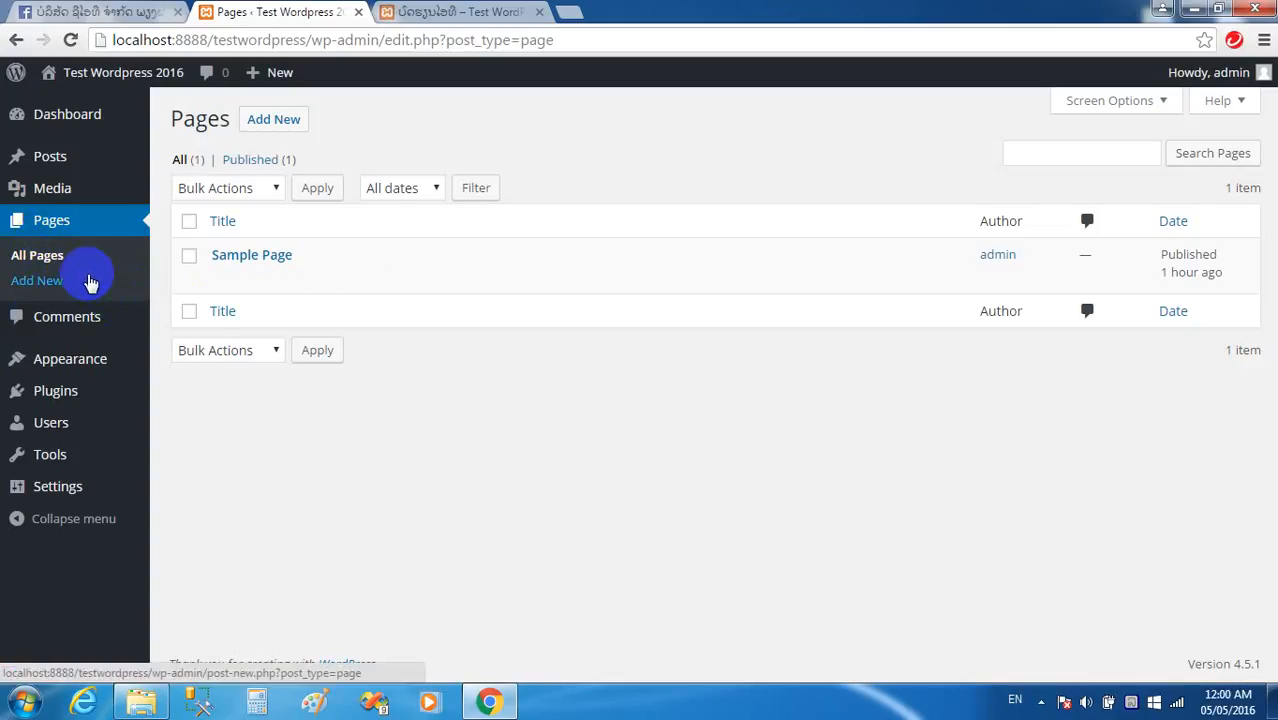
mouse_move(57, 168)
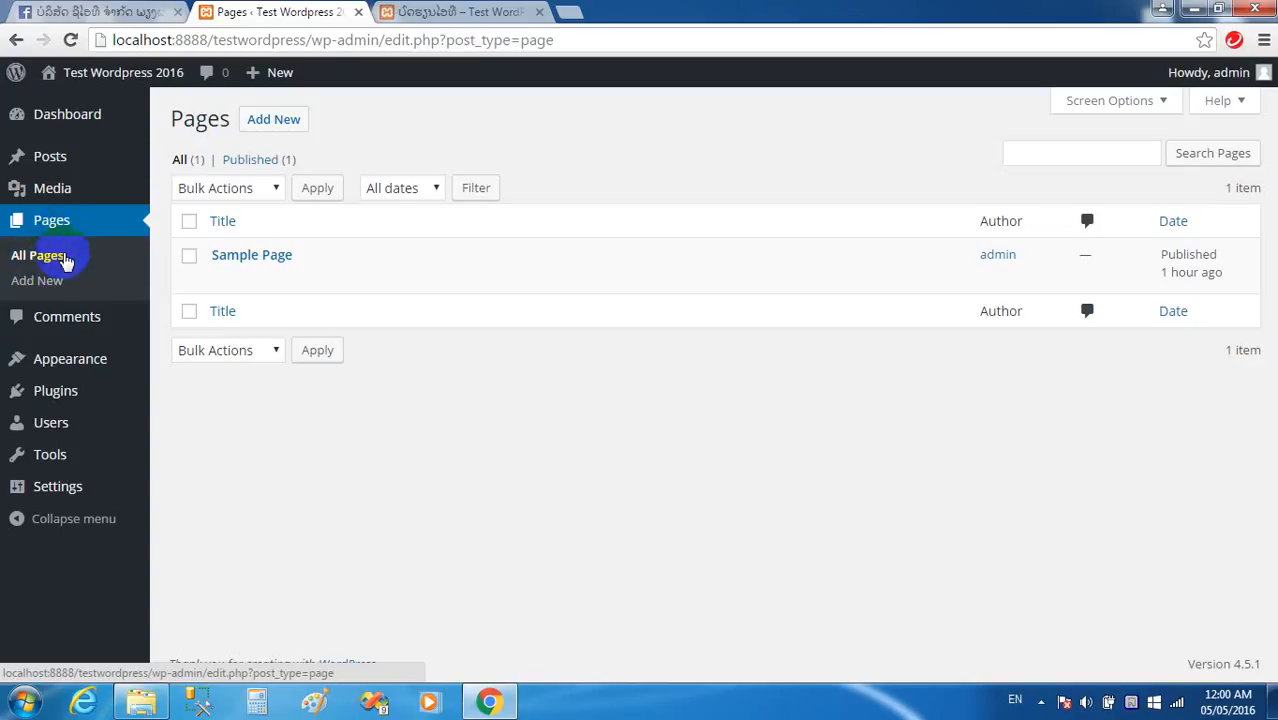
click(259, 258)
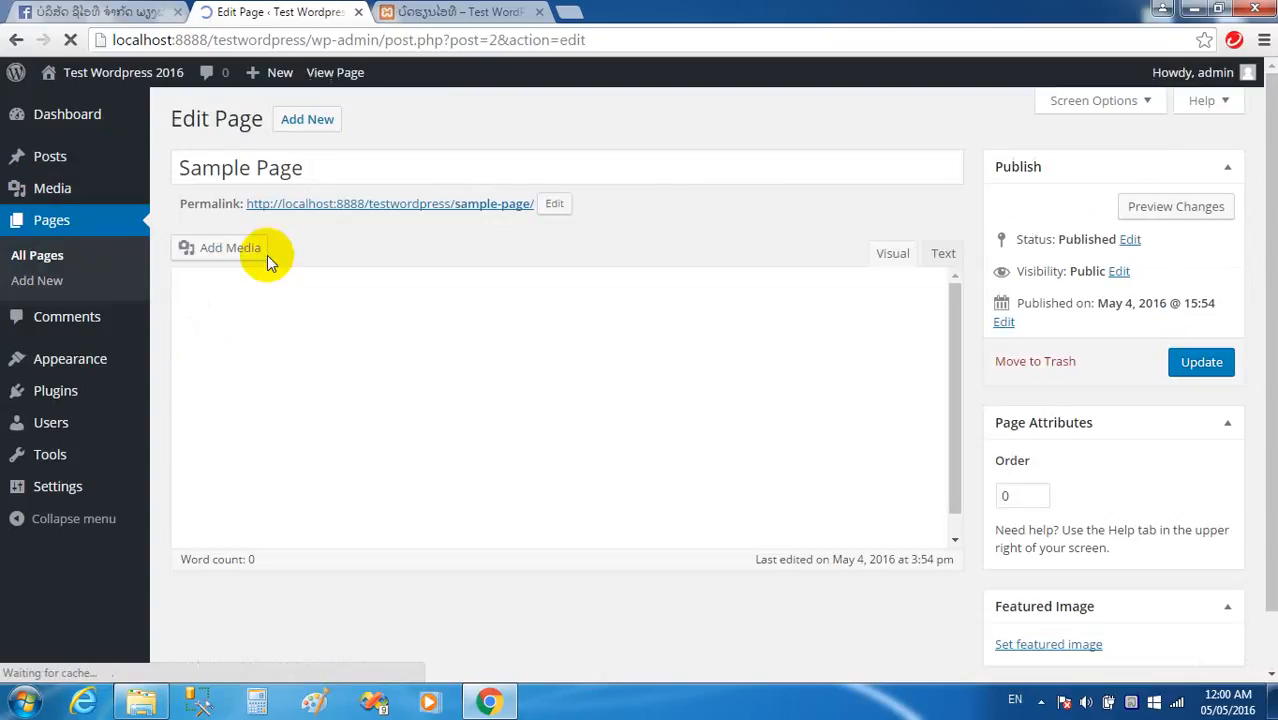
scroll(527, 413, down, 2)
scroll(522, 402, down, 1)
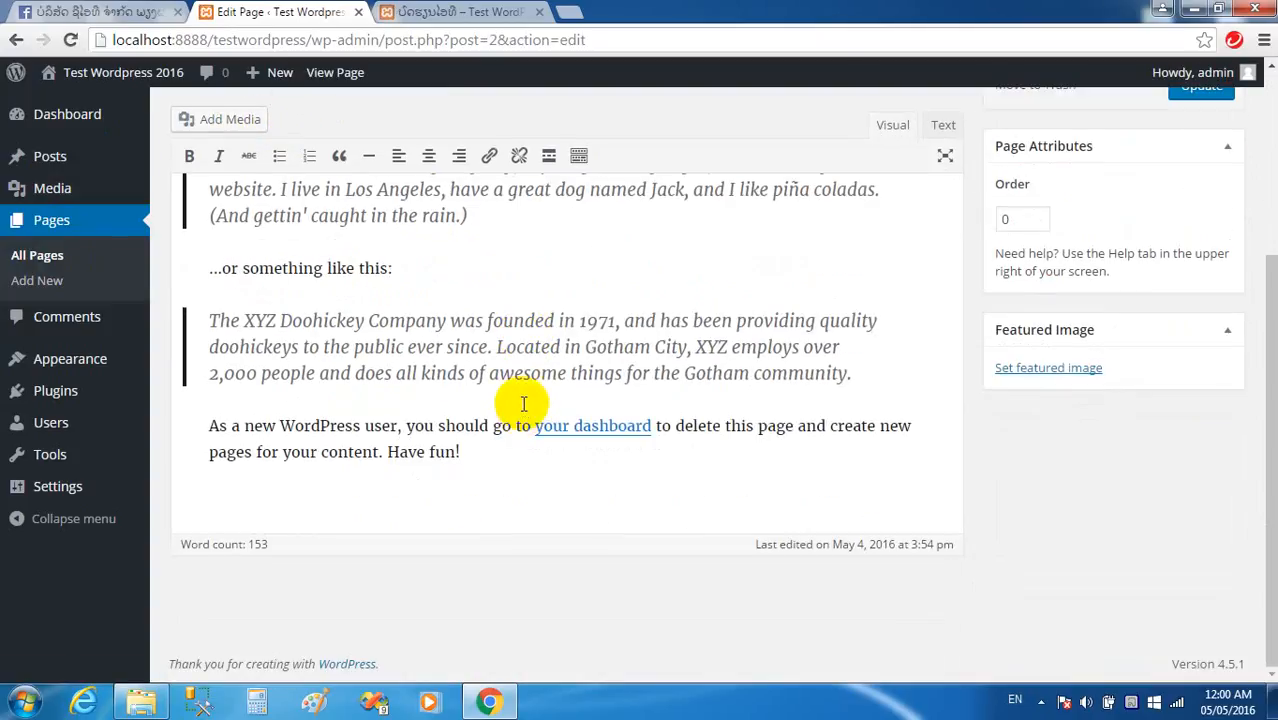
scroll(522, 402, up, 3)
scroll(471, 379, down, 3)
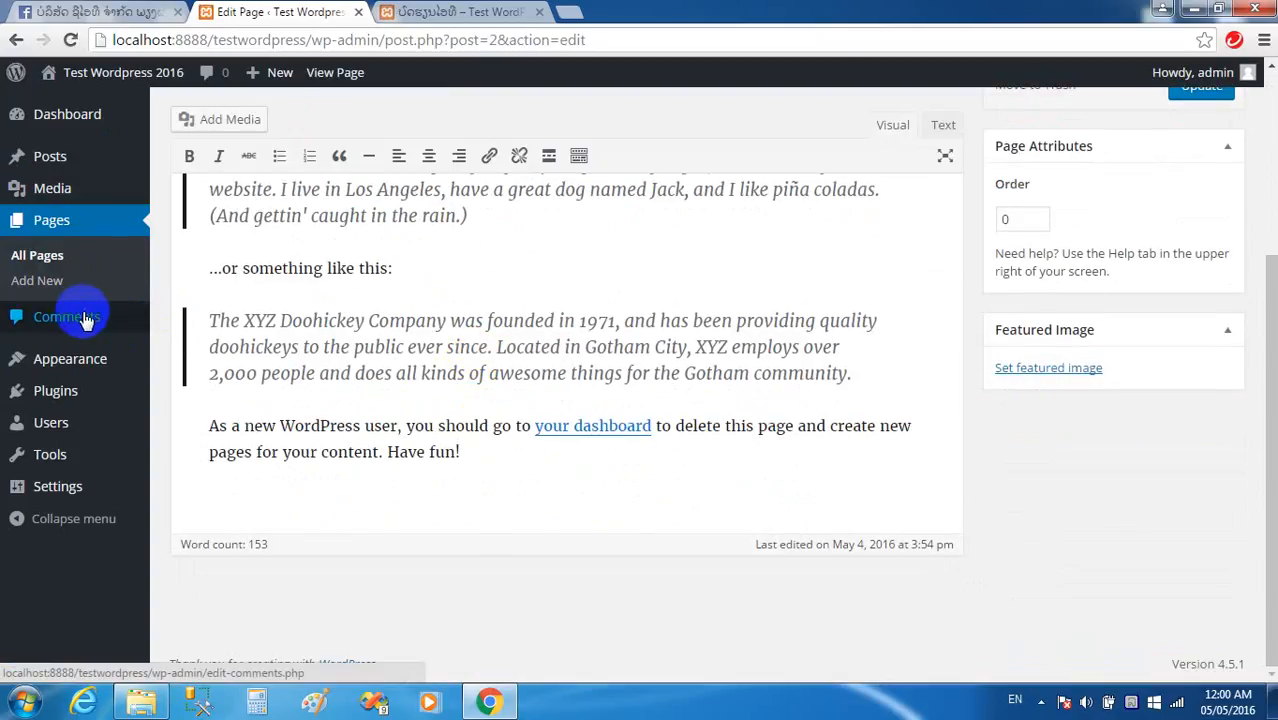
click(52, 330)
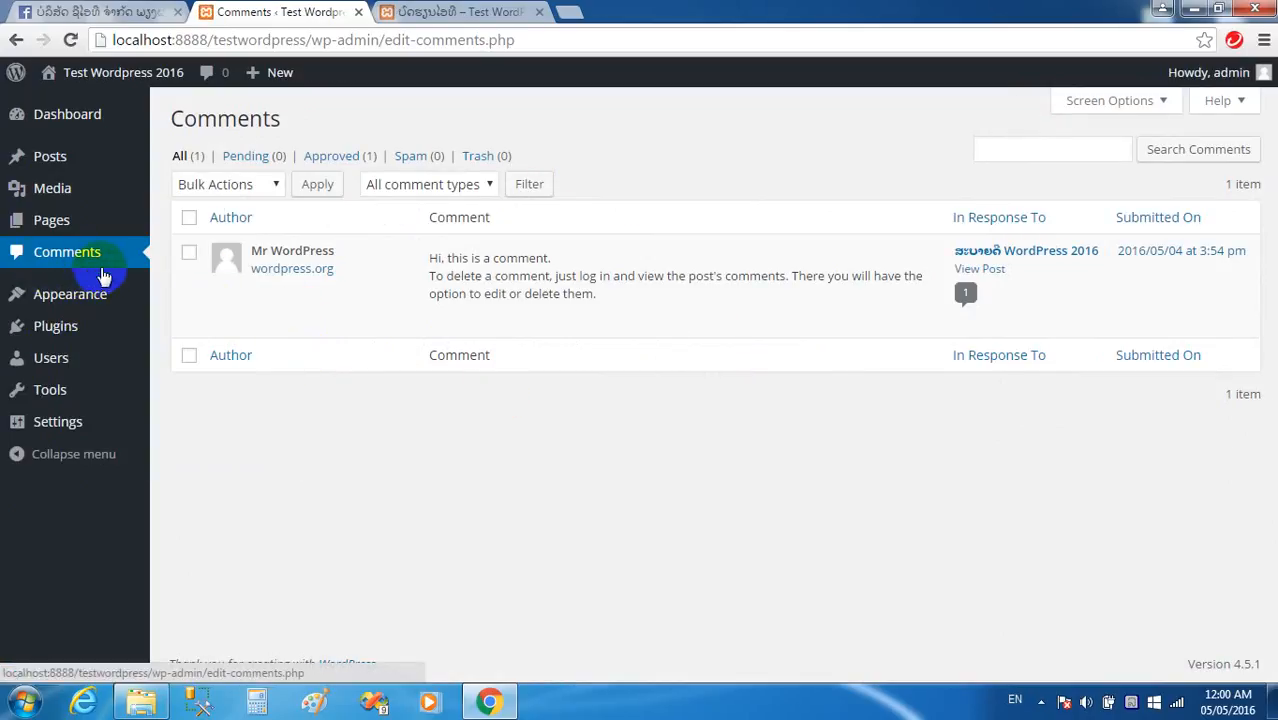
Open Appearance > Themes, showing Twenty Sixteen as the active theme.
mouse_move(258, 301)
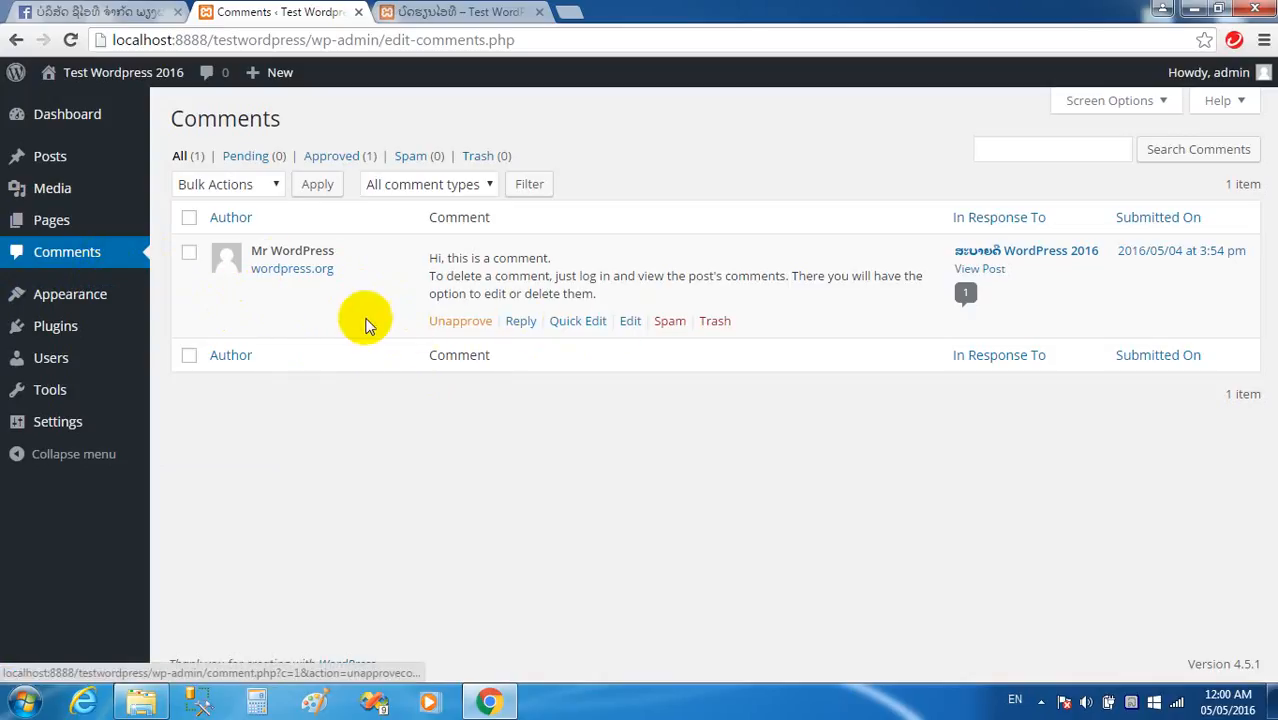
click(72, 298)
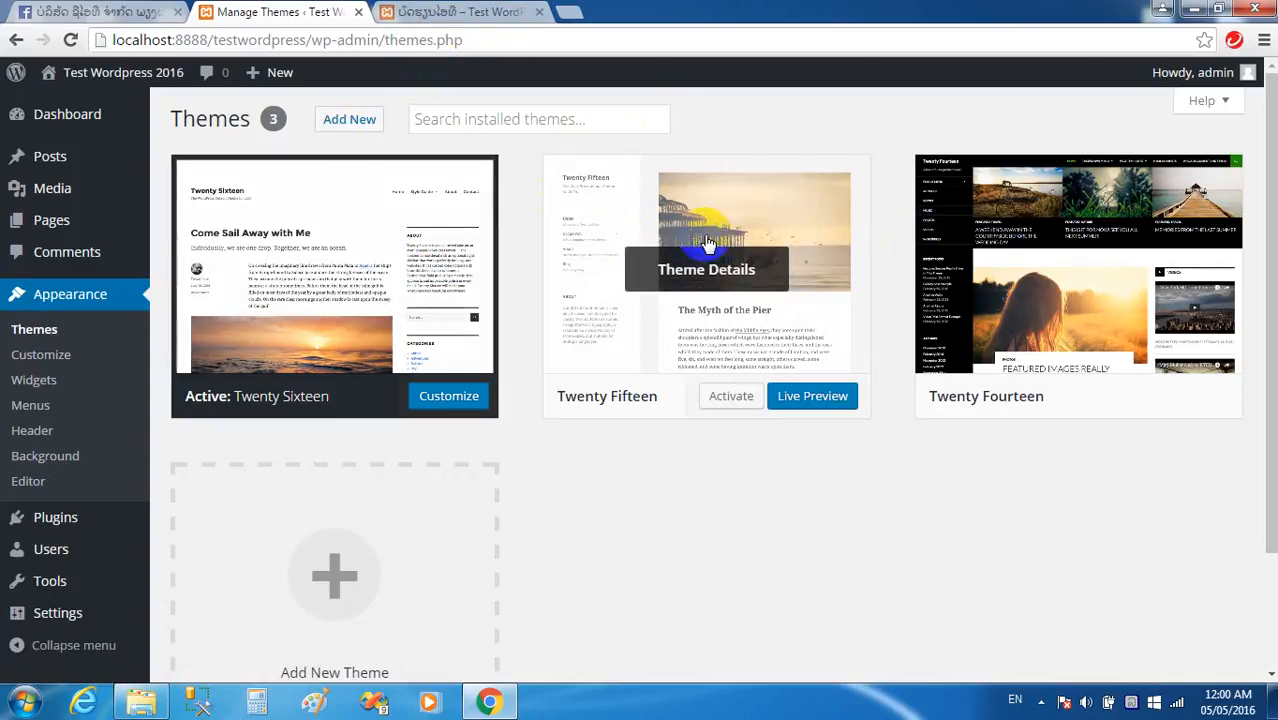
Activate the Twenty Fourteen theme.
click(440, 12)
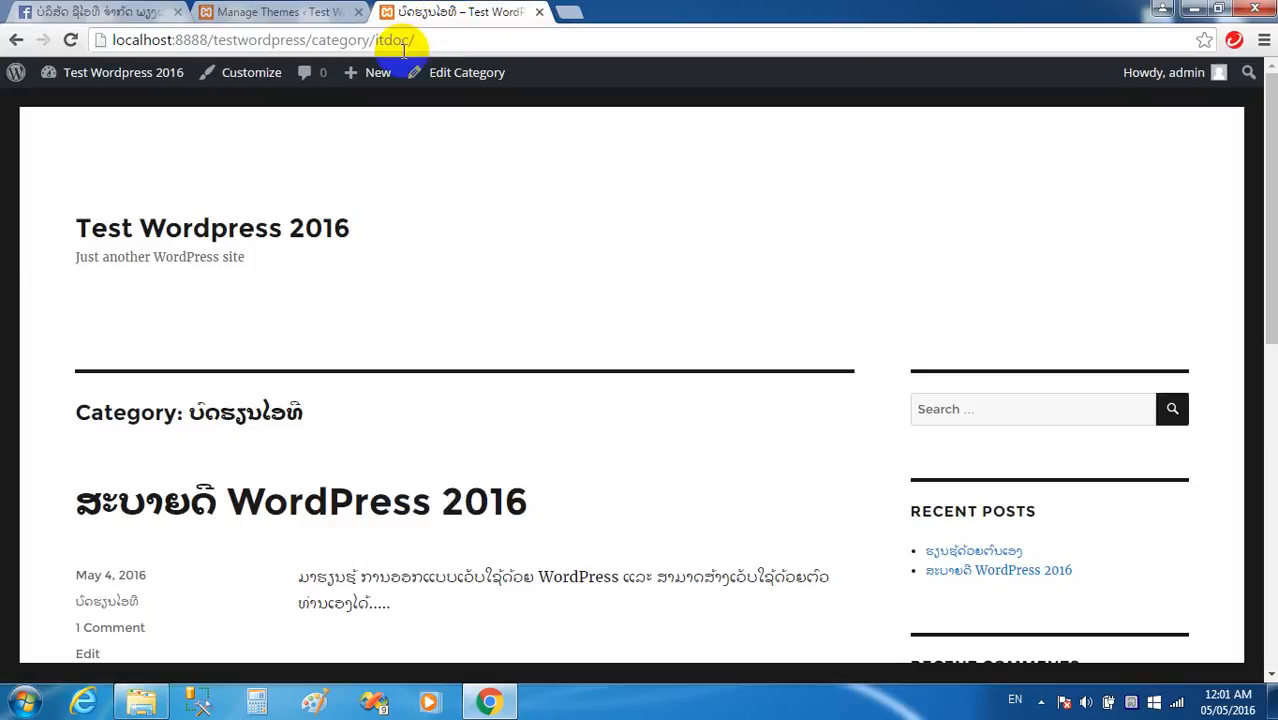
scroll(374, 277, down, 3)
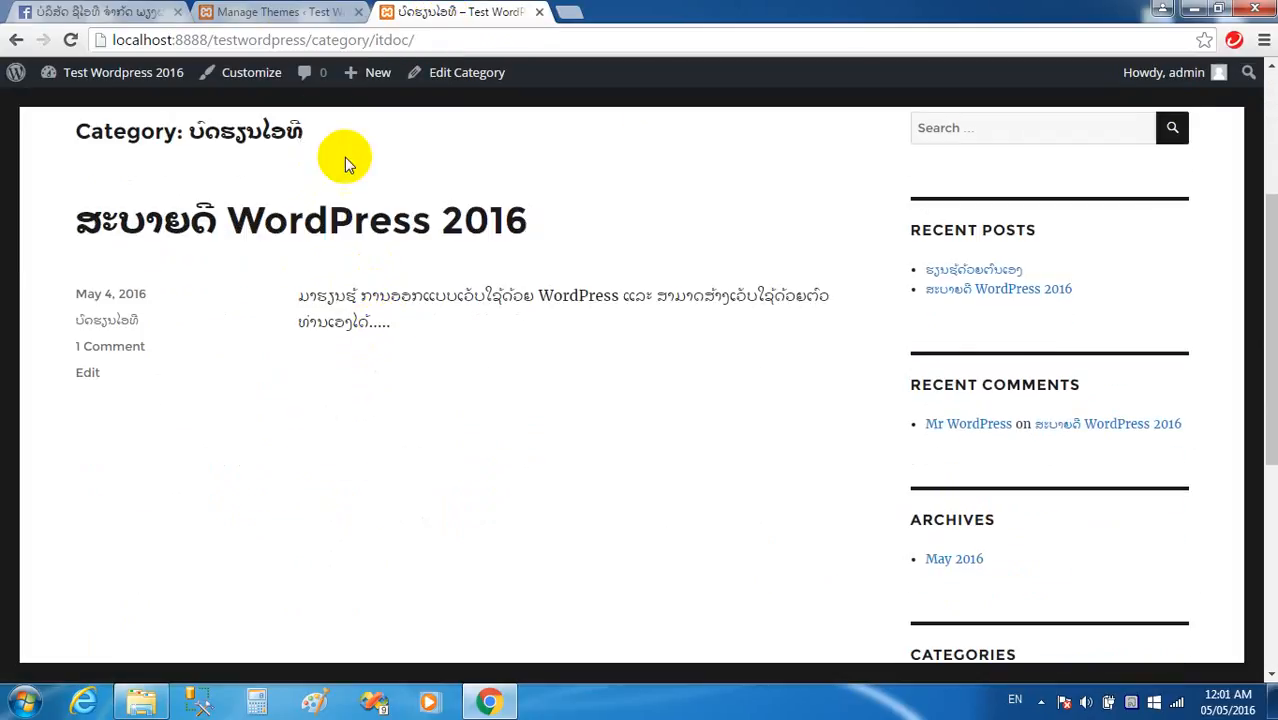
click(290, 12)
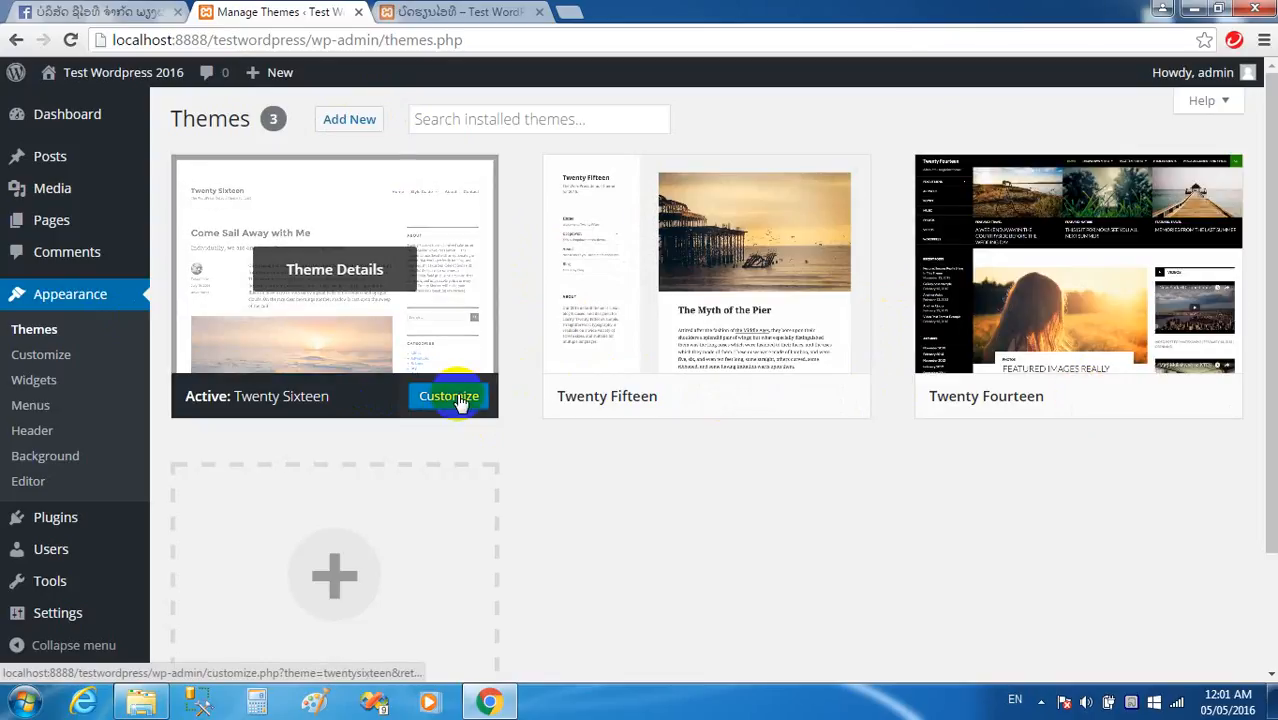
click(1080, 400)
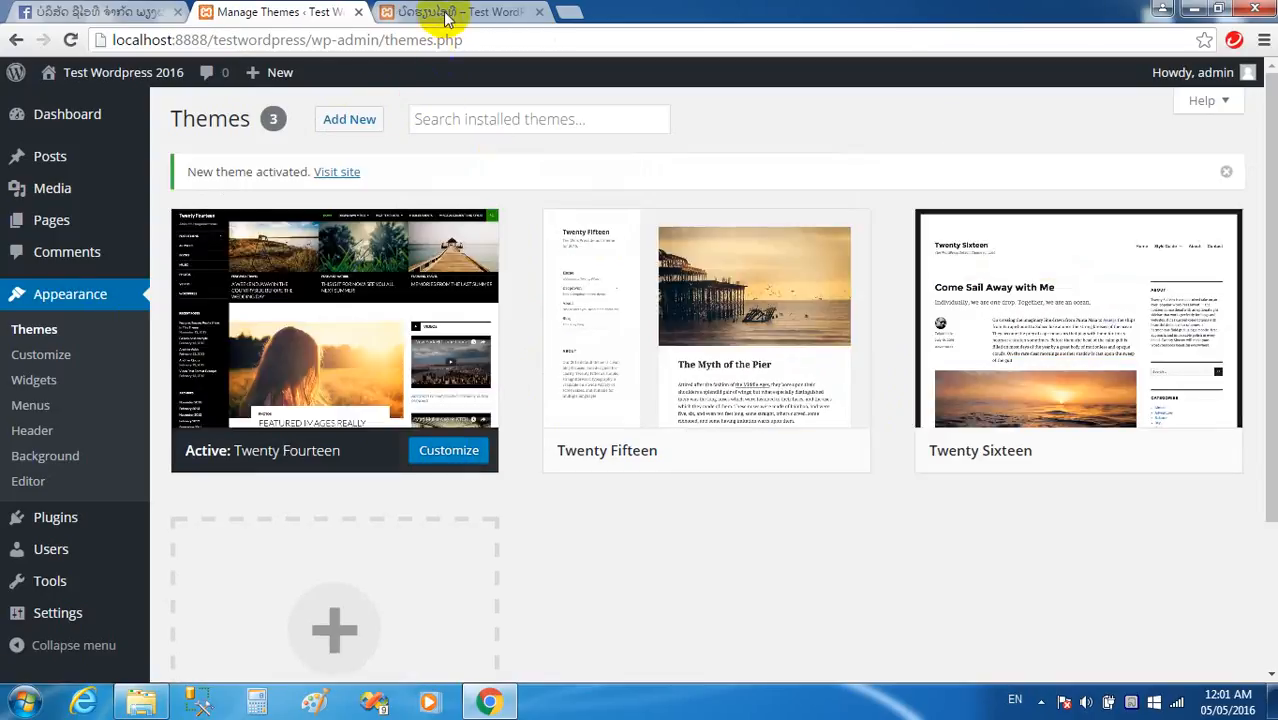
Load the blog's home page by removing the category part of the site address.
click(447, 14)
click(449, 37)
click(449, 37)
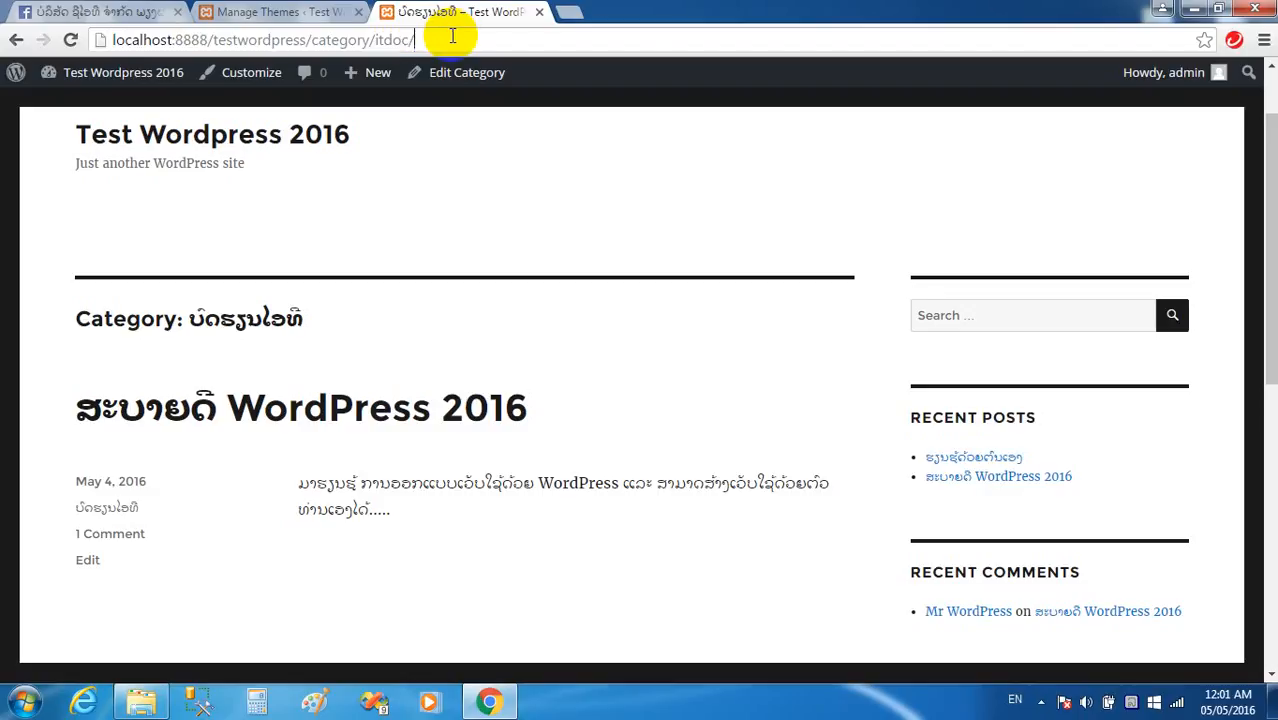
drag(449, 37, 308, 37)
key(BackSpace)
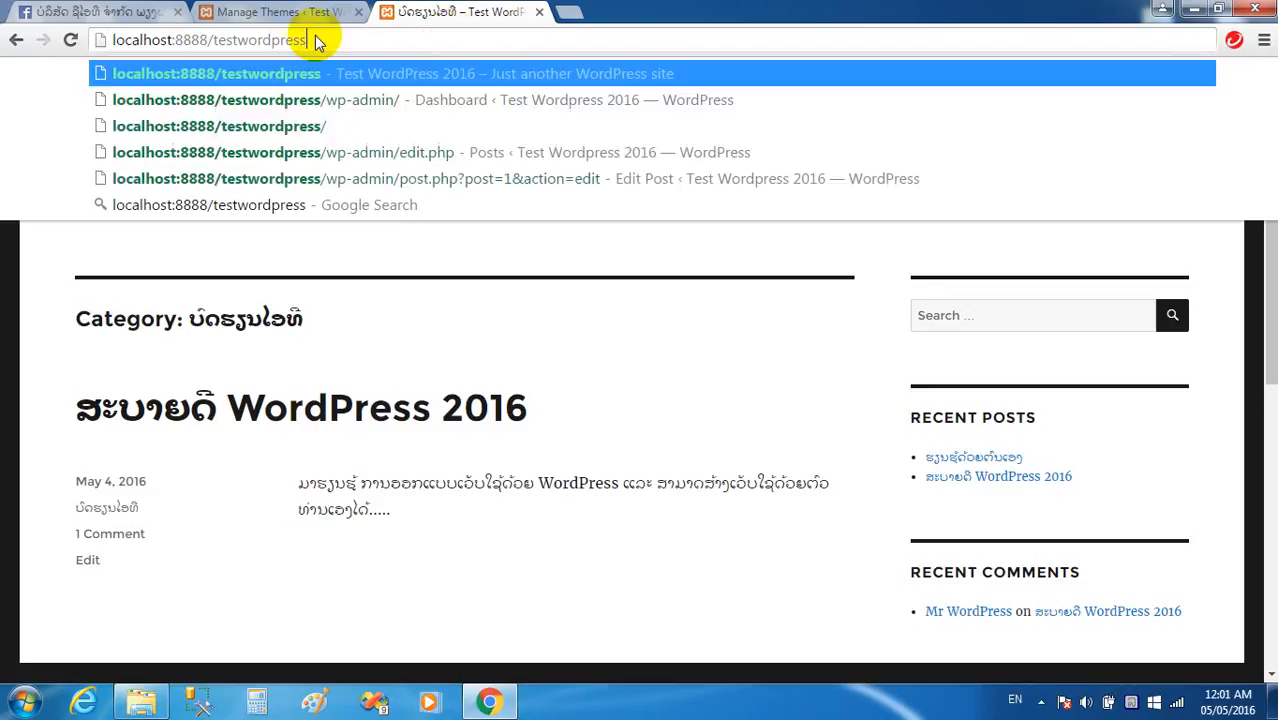
key(Return)
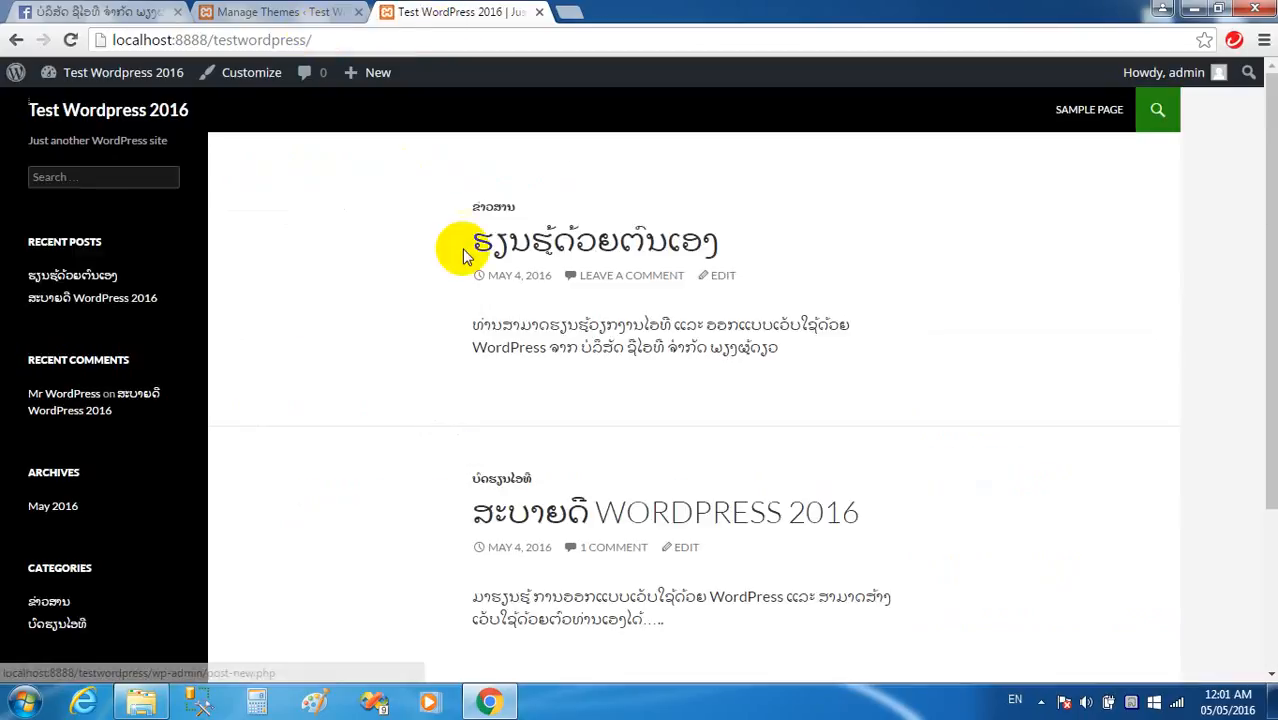
scroll(516, 257, down, 2)
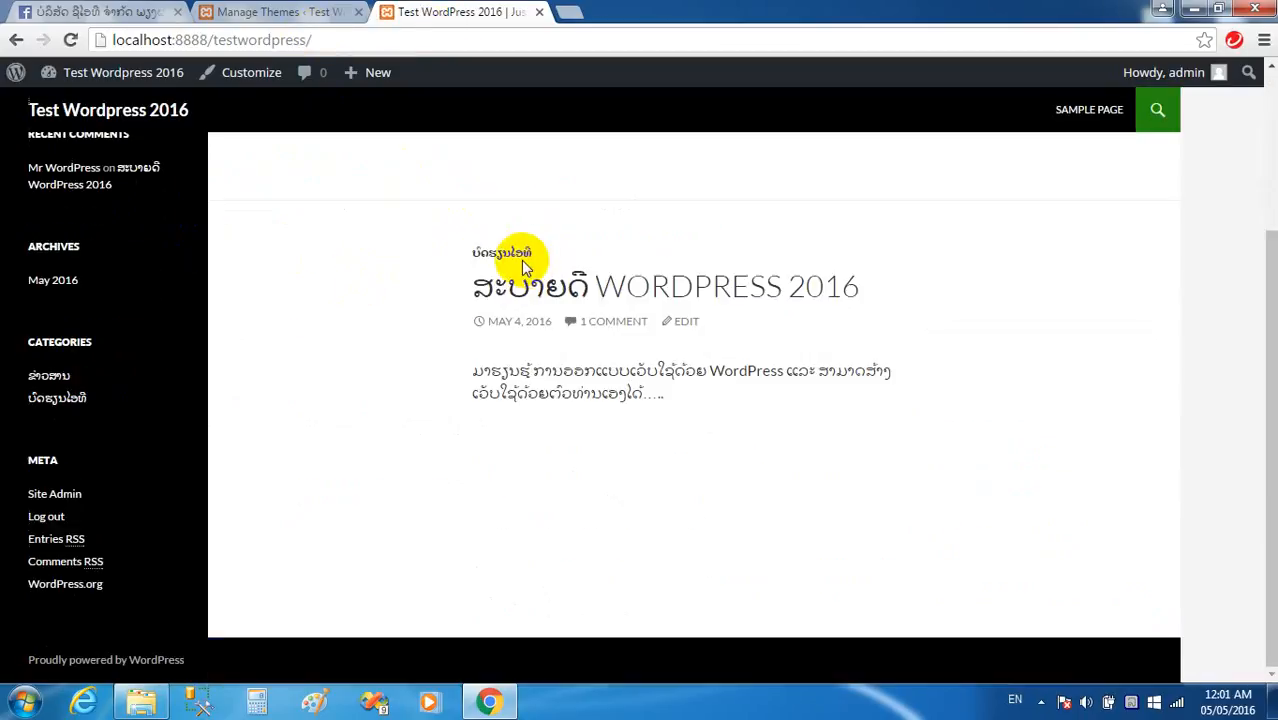
scroll(80, 300, up, 2)
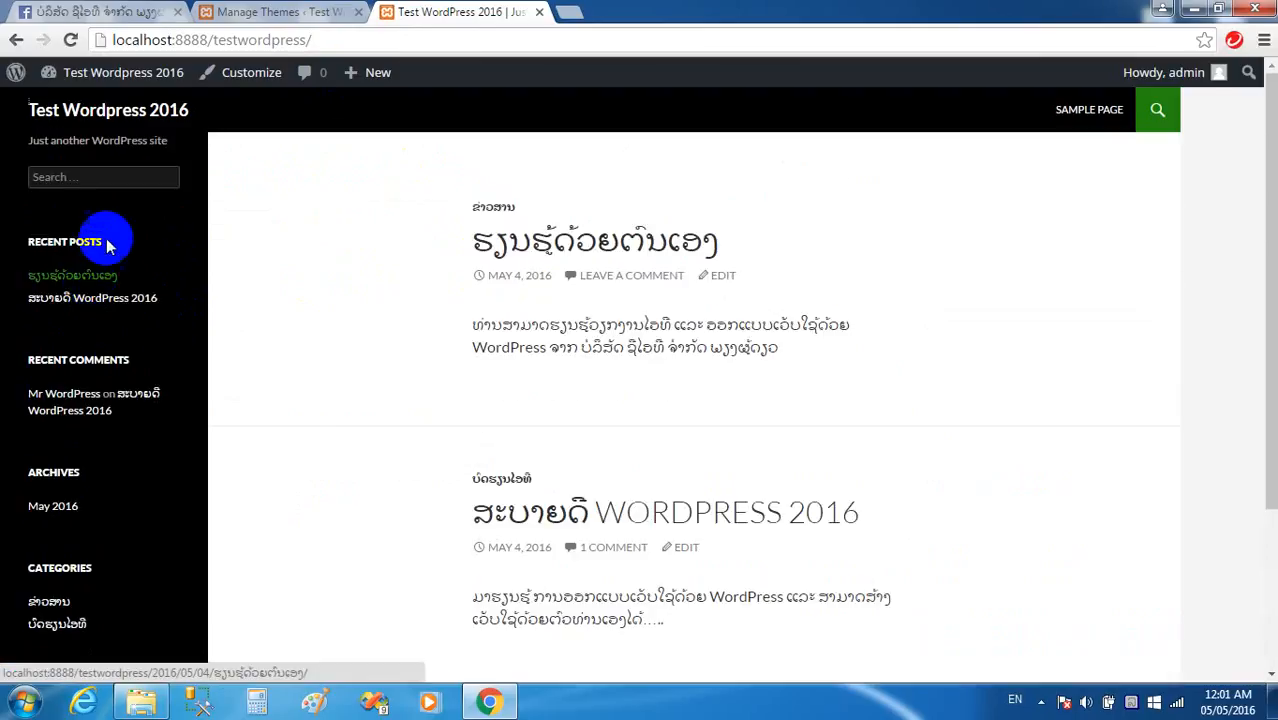
Activate Twenty Fifteen and reload the site to see its new layout.
click(265, 10)
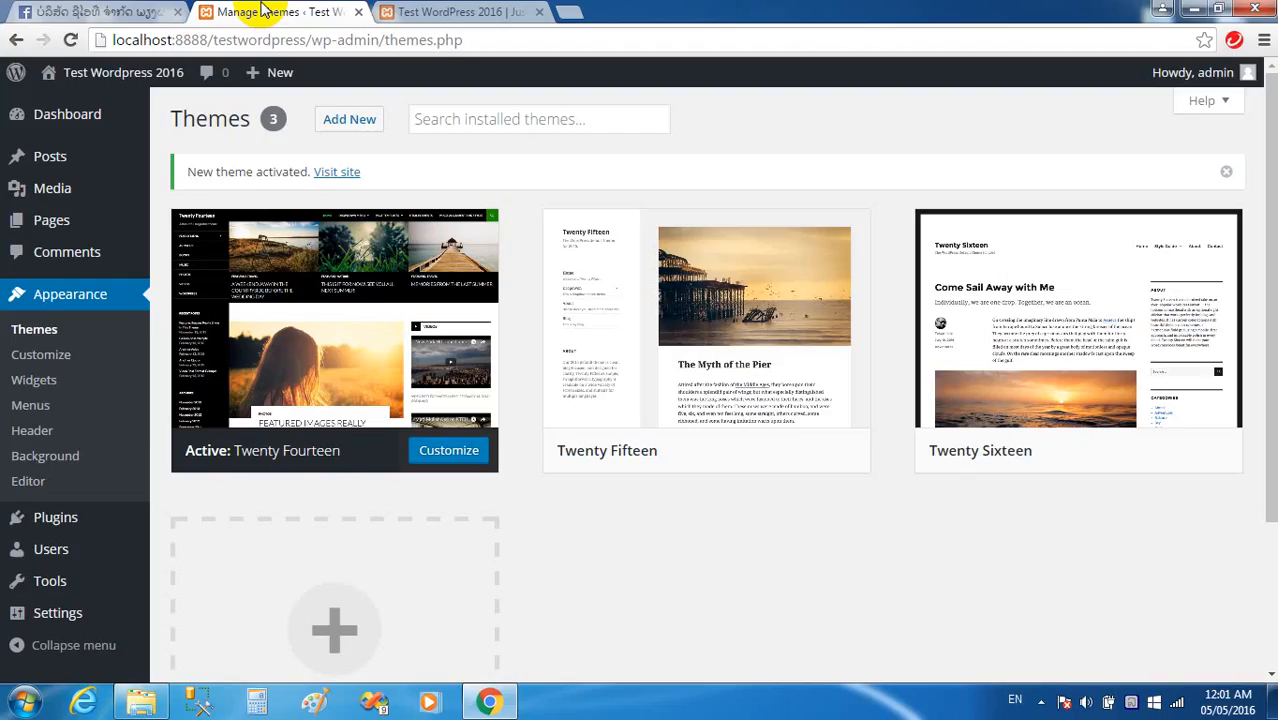
click(729, 451)
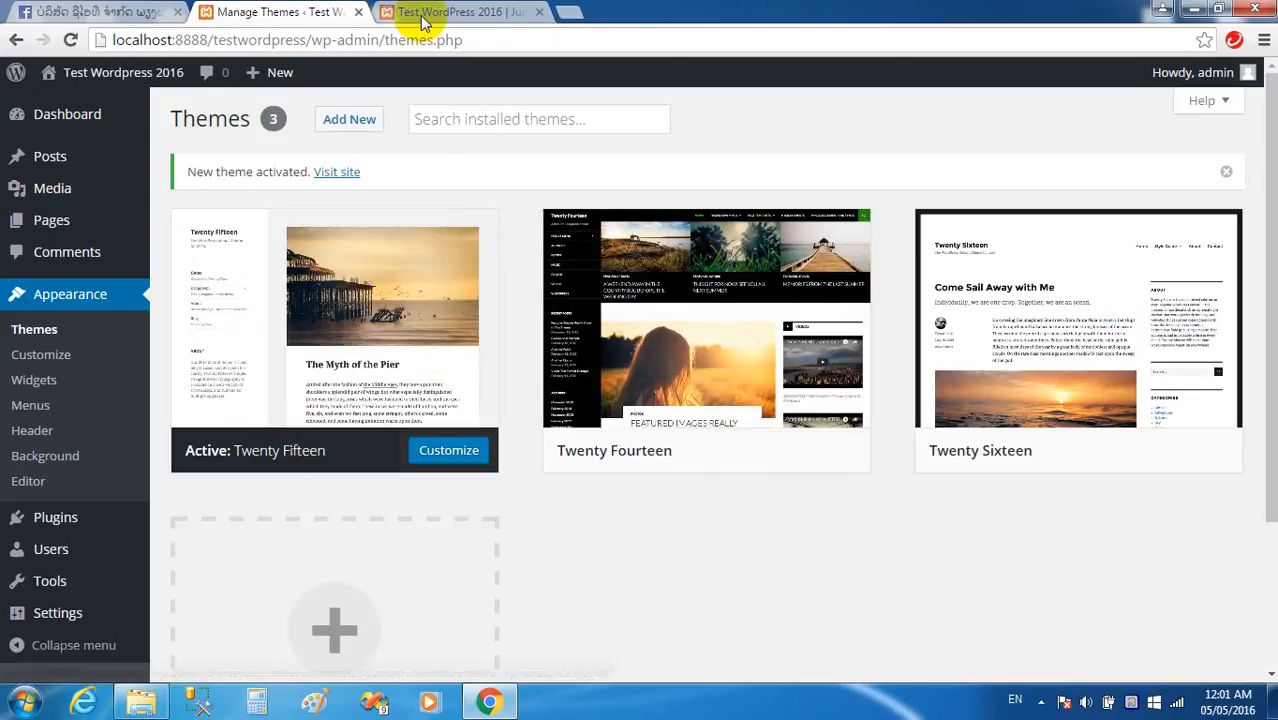
click(420, 15)
click(405, 44)
key(Return)
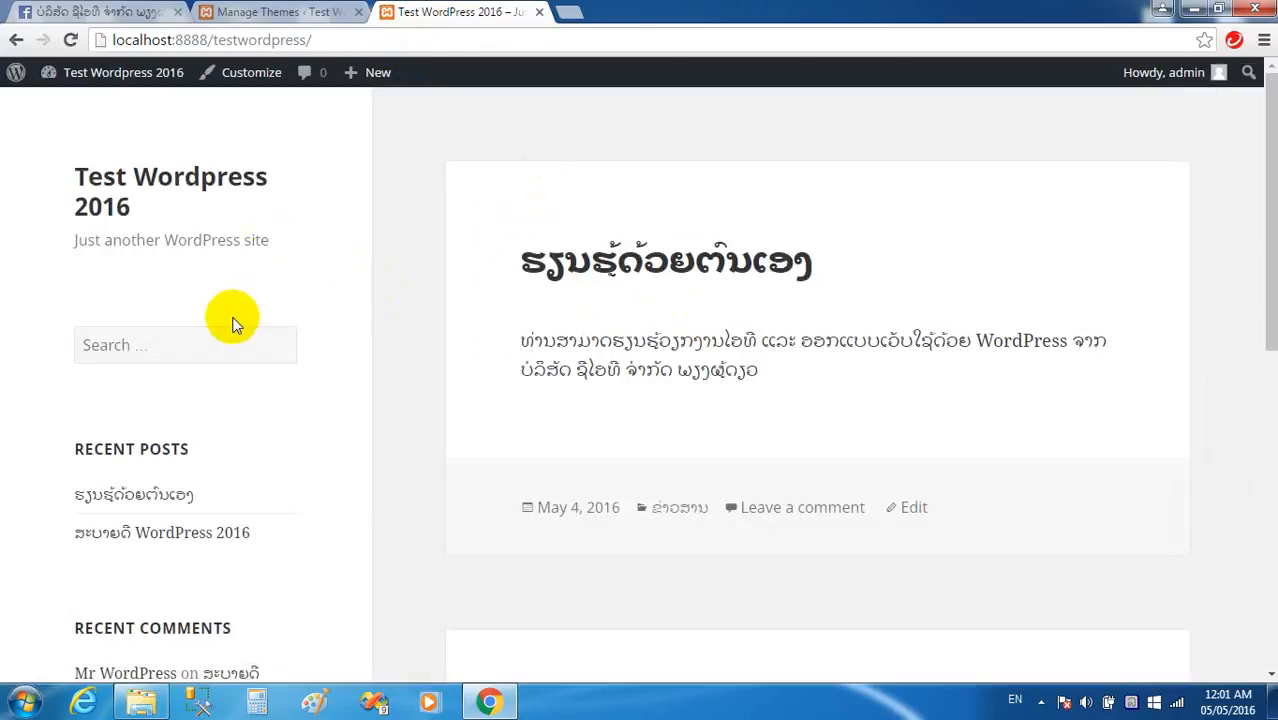
scroll(232, 322, down, 1)
scroll(519, 320, down, 6)
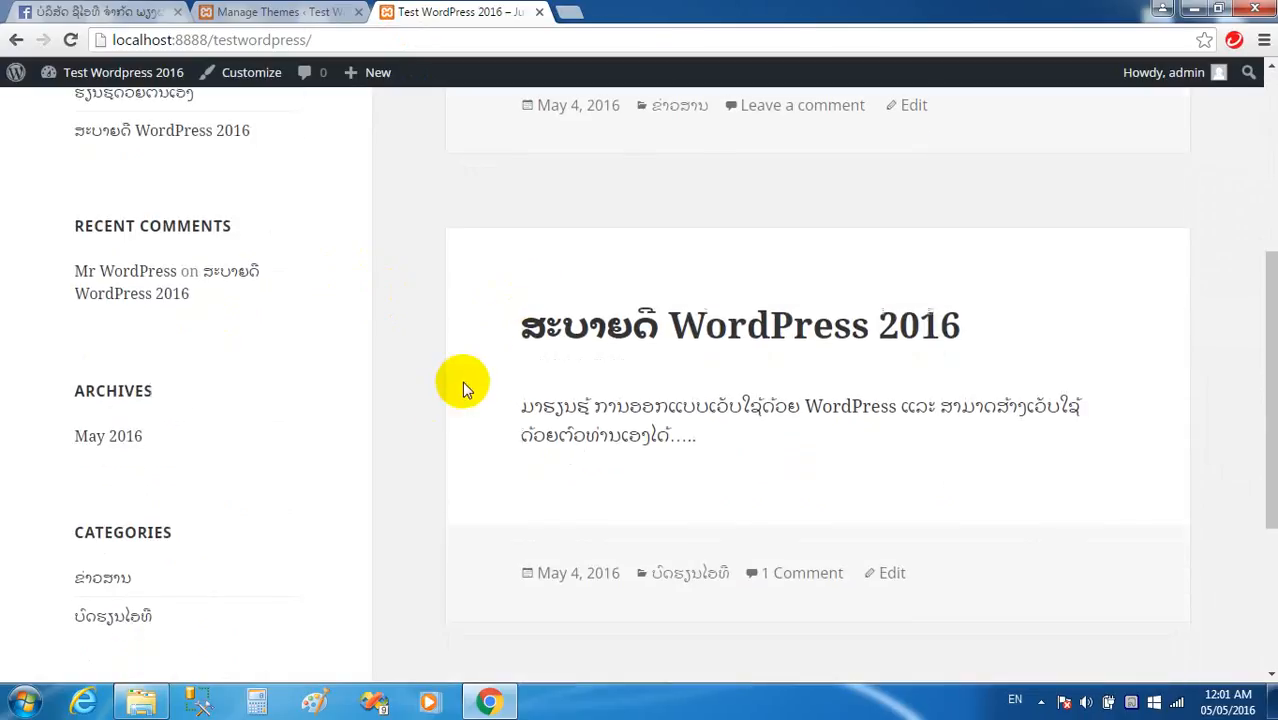
scroll(466, 378, up, 7)
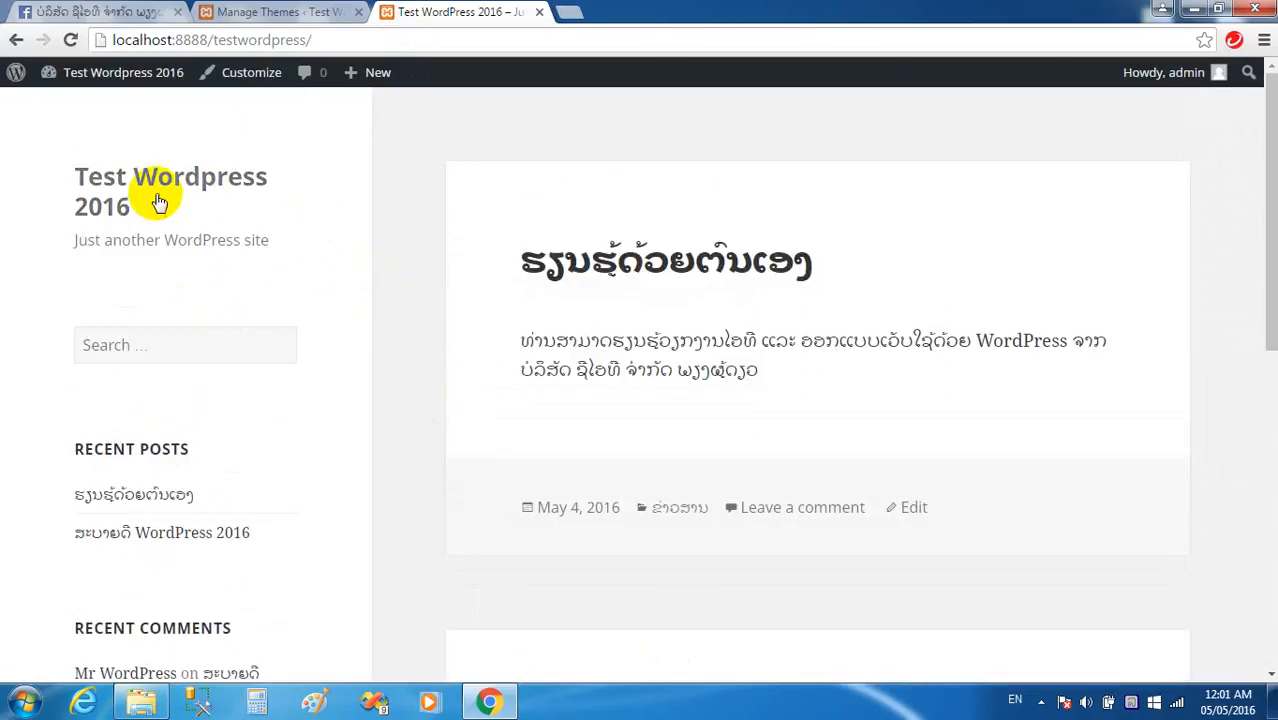
click(222, 11)
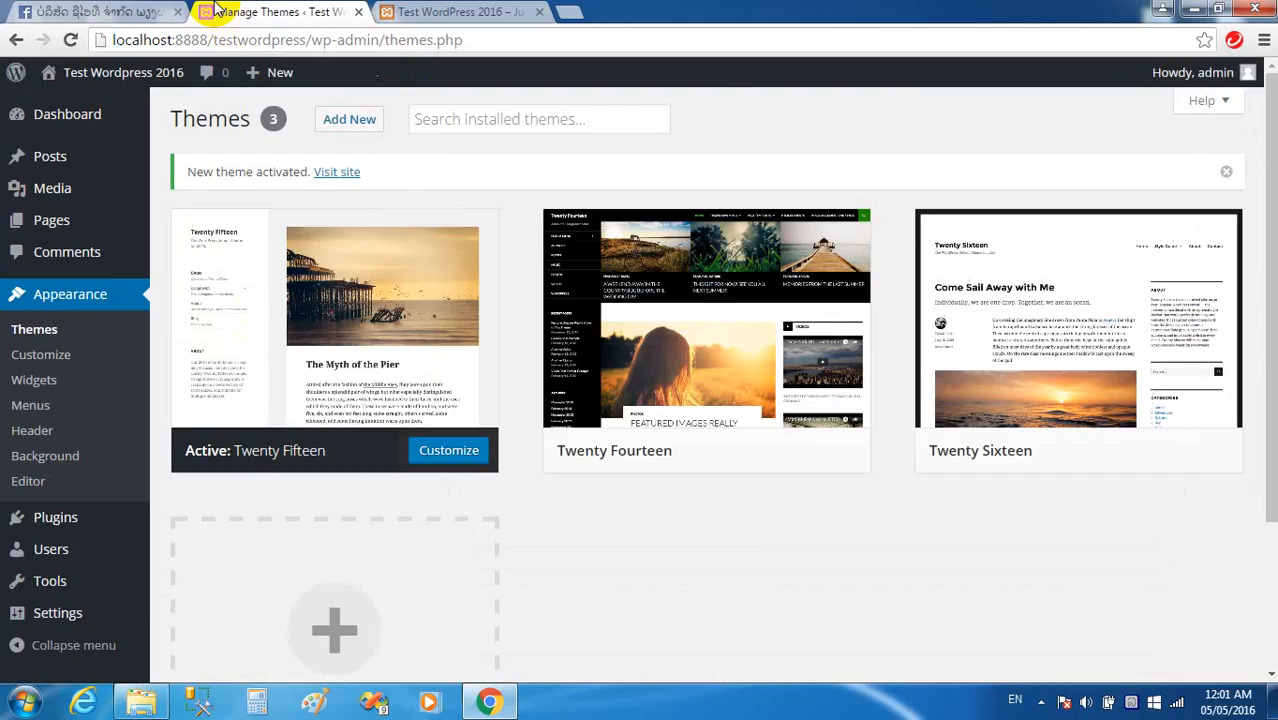
In the Customizer's Site Identity, replace the tagline with 'ຮຽ'.
click(42, 358)
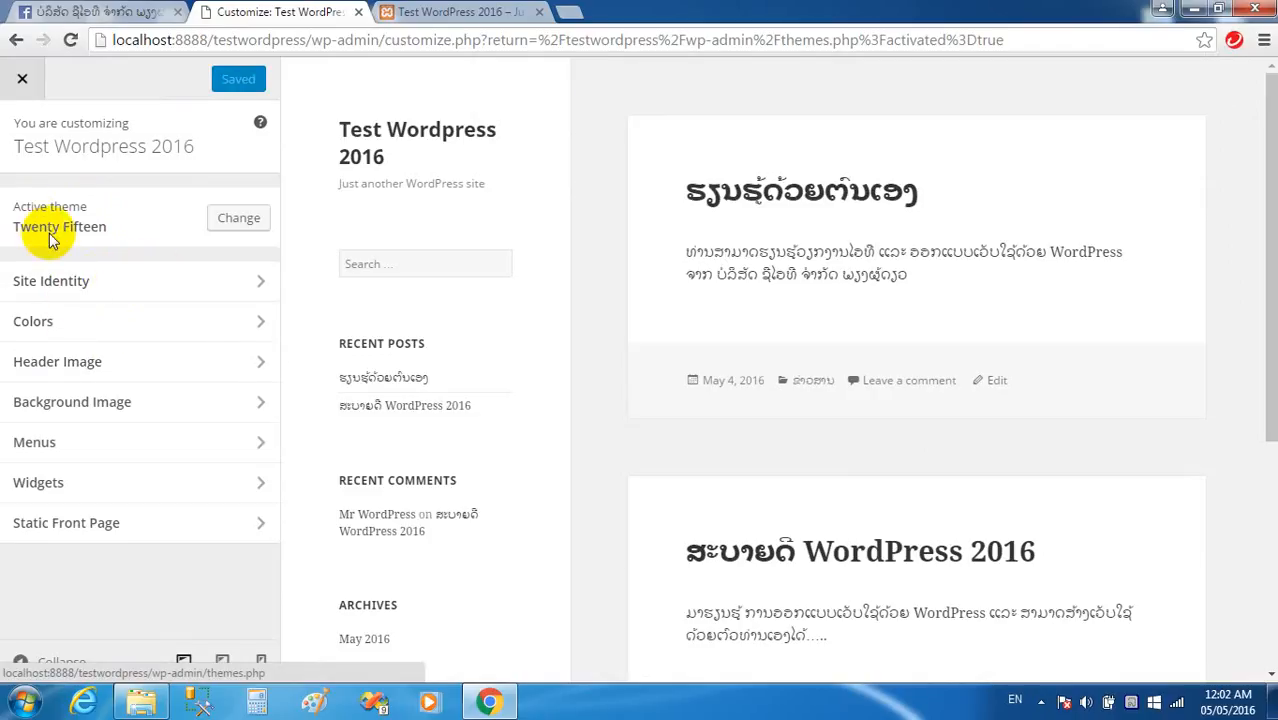
click(79, 281)
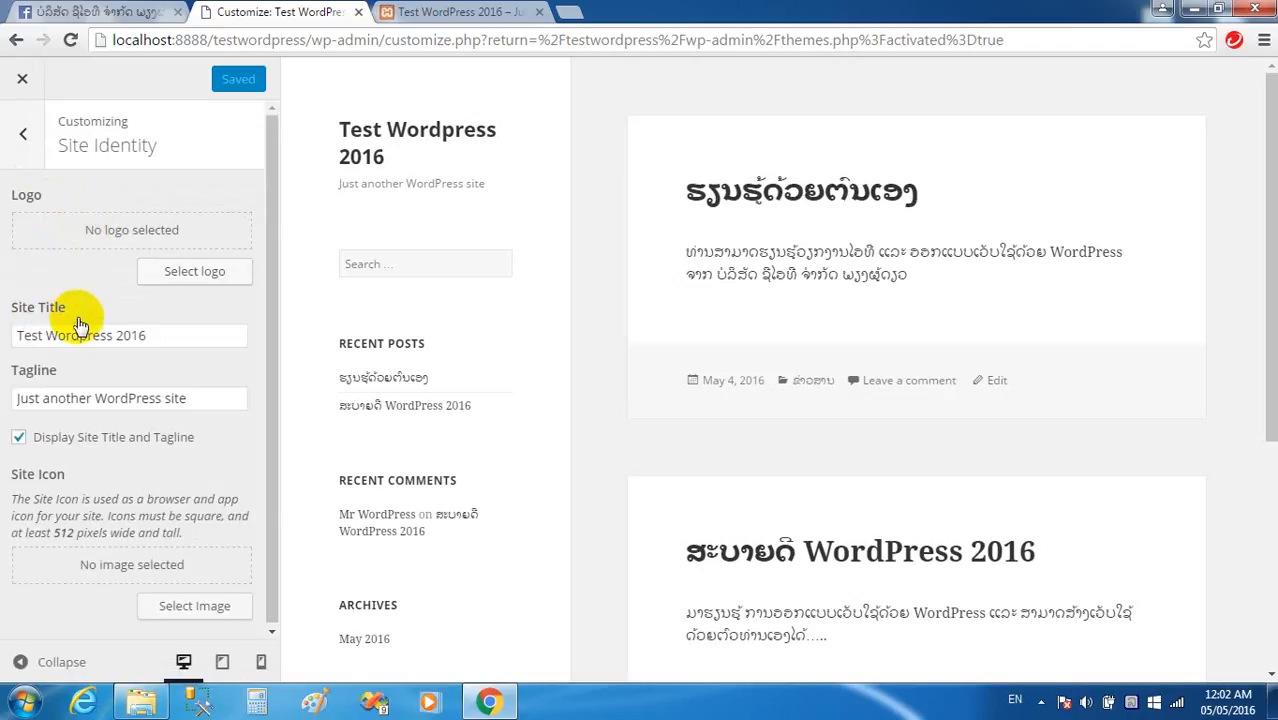
click(165, 340)
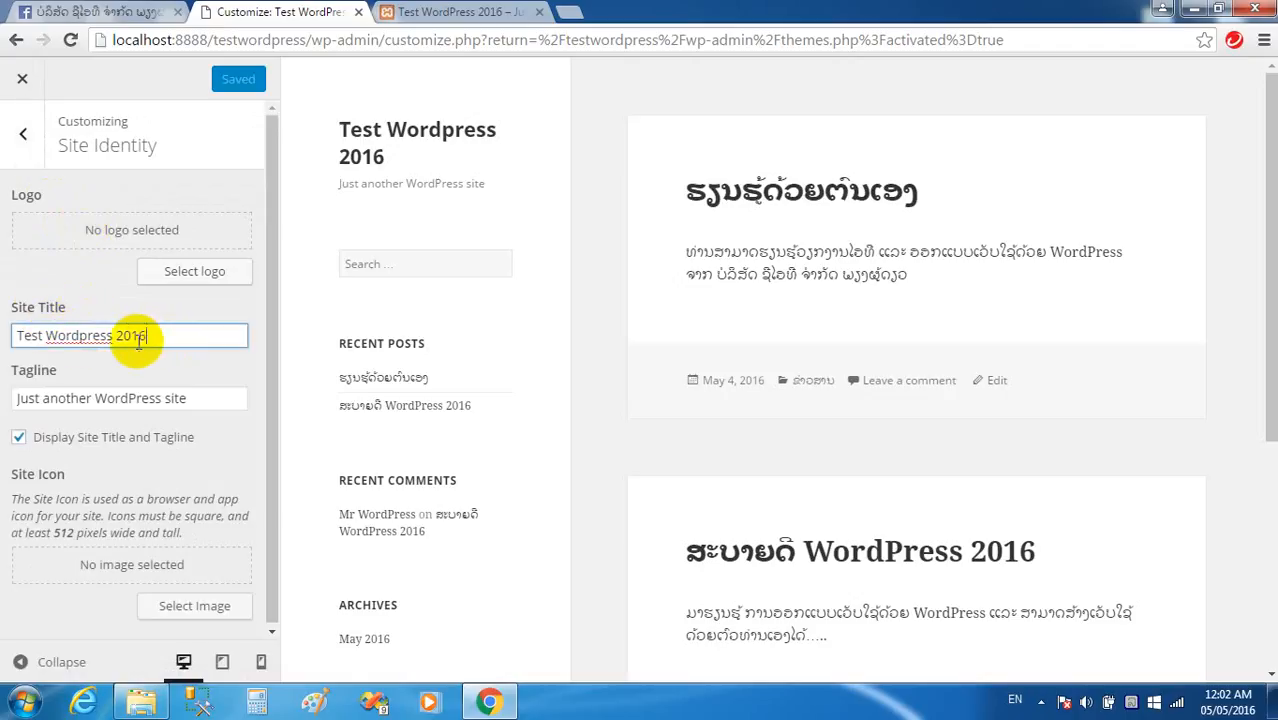
drag(175, 336, 14, 337)
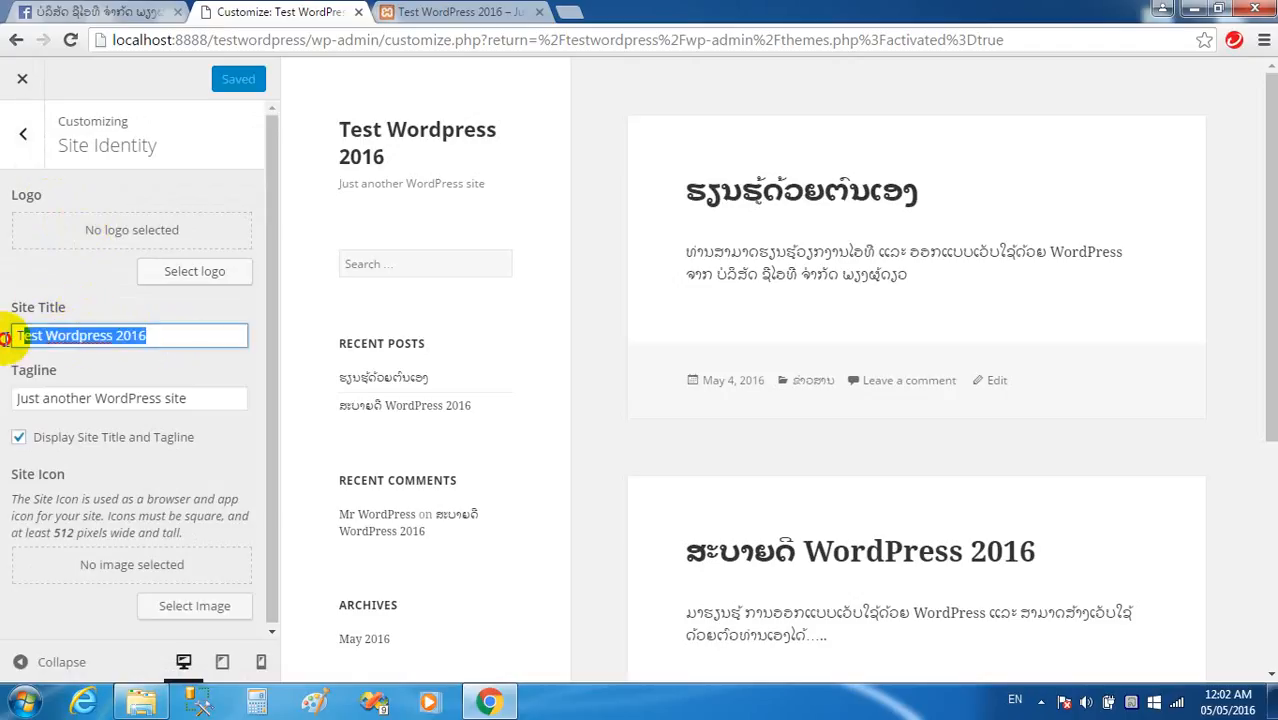
click(180, 399)
drag(205, 399, 3, 398)
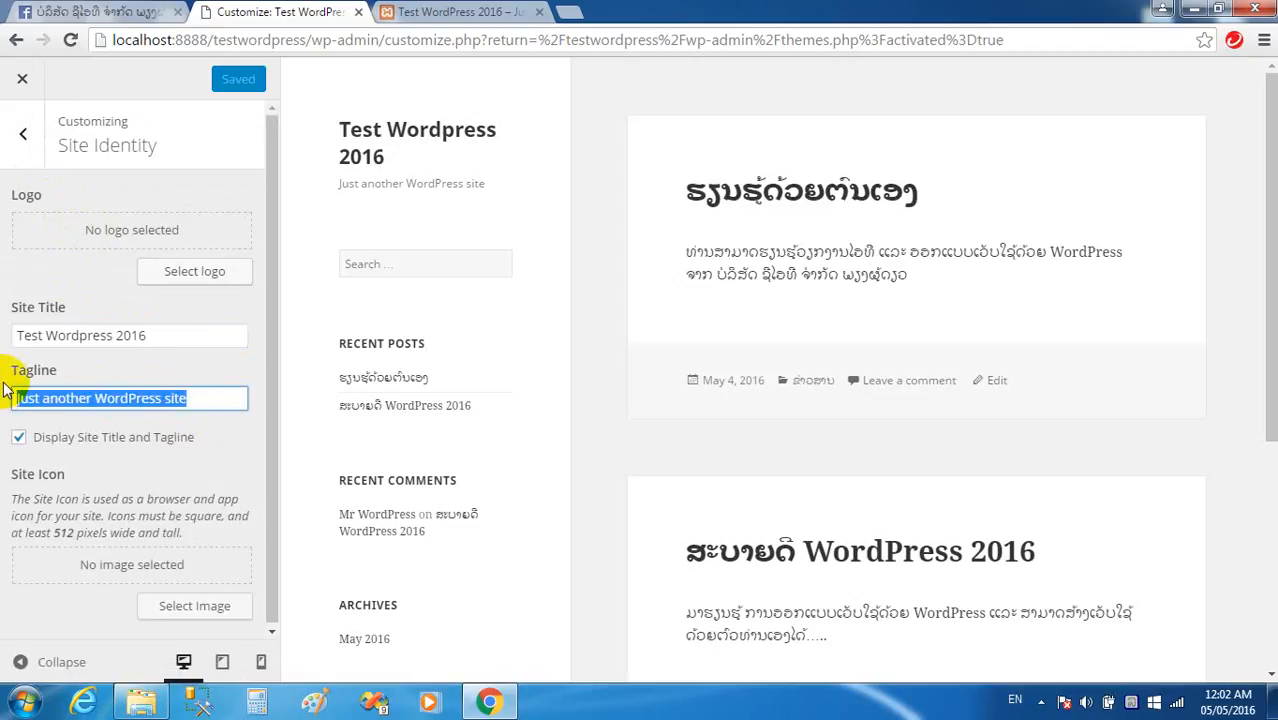
key(BackSpace)
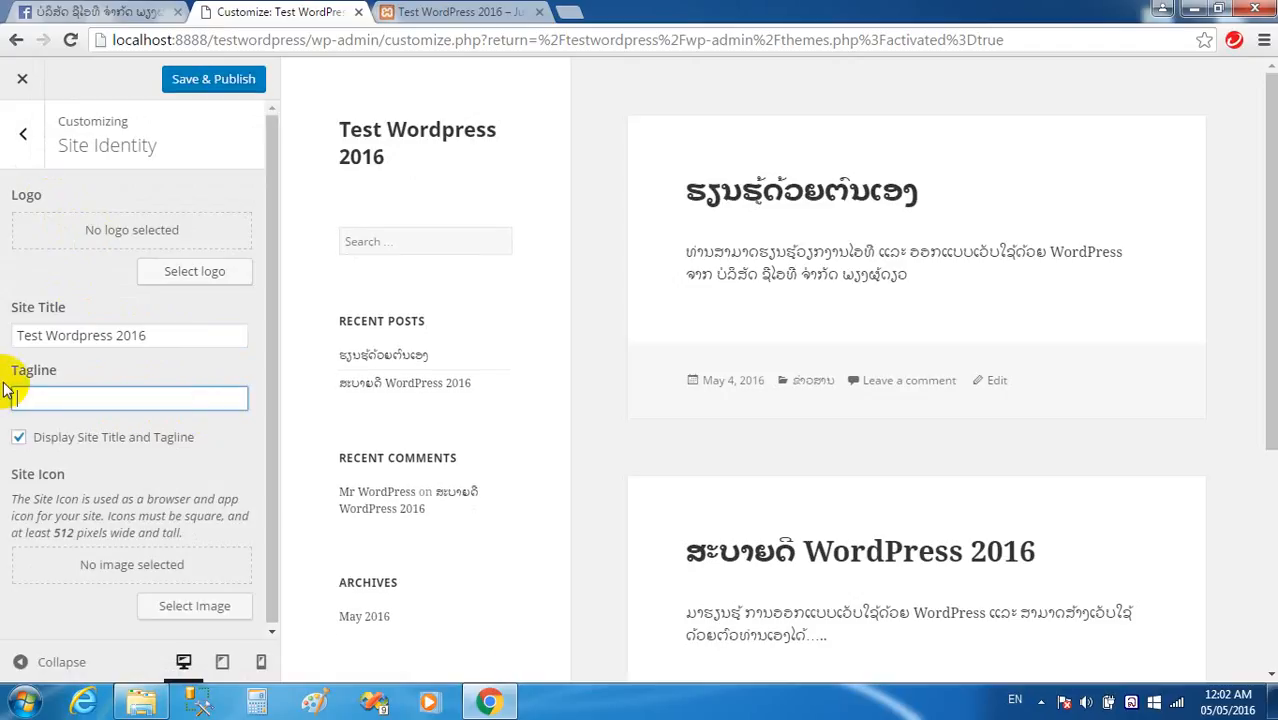
text(ສຶກສາ)
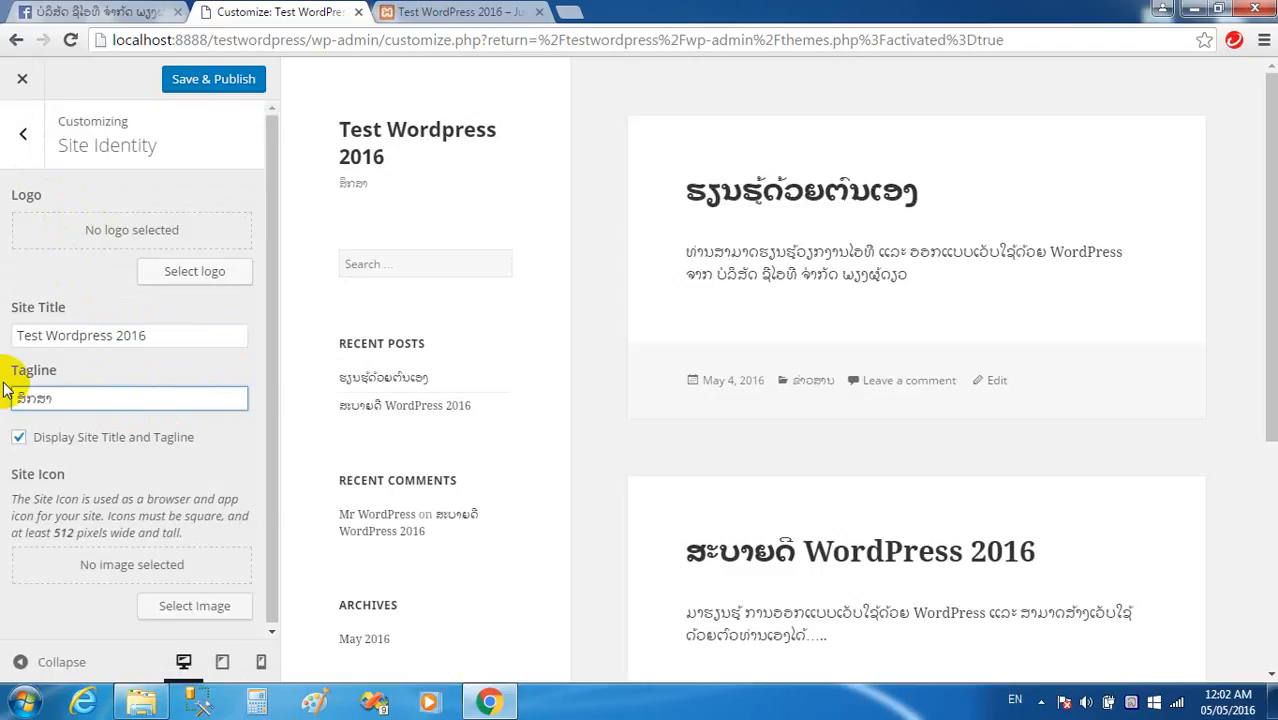
key(BackSpace)
key(BackSpace)
key(BackSpace)
key(BackSpace)
key(BackSpace)
text(ຮຽນ WordPress ດ້ວຍຕົນເອງ)
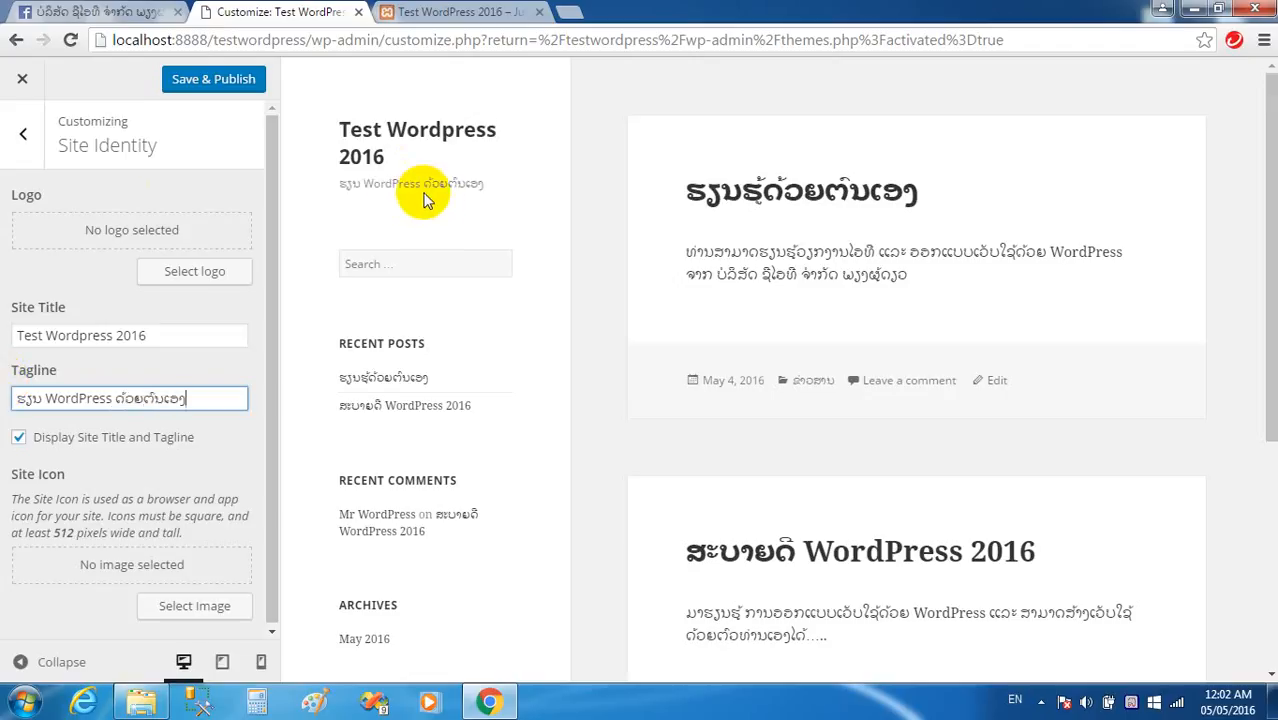
Change the site title to WordPress.la and publish it.
drag(160, 342, 6, 343)
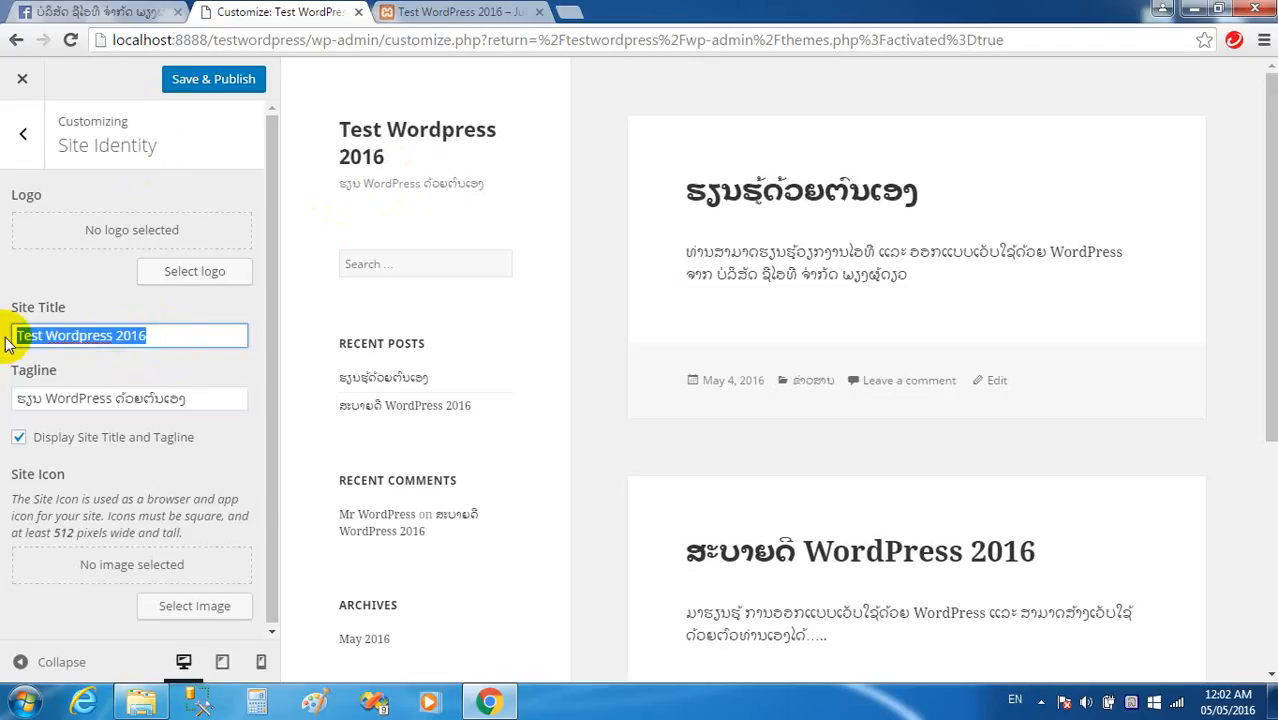
text(Word)
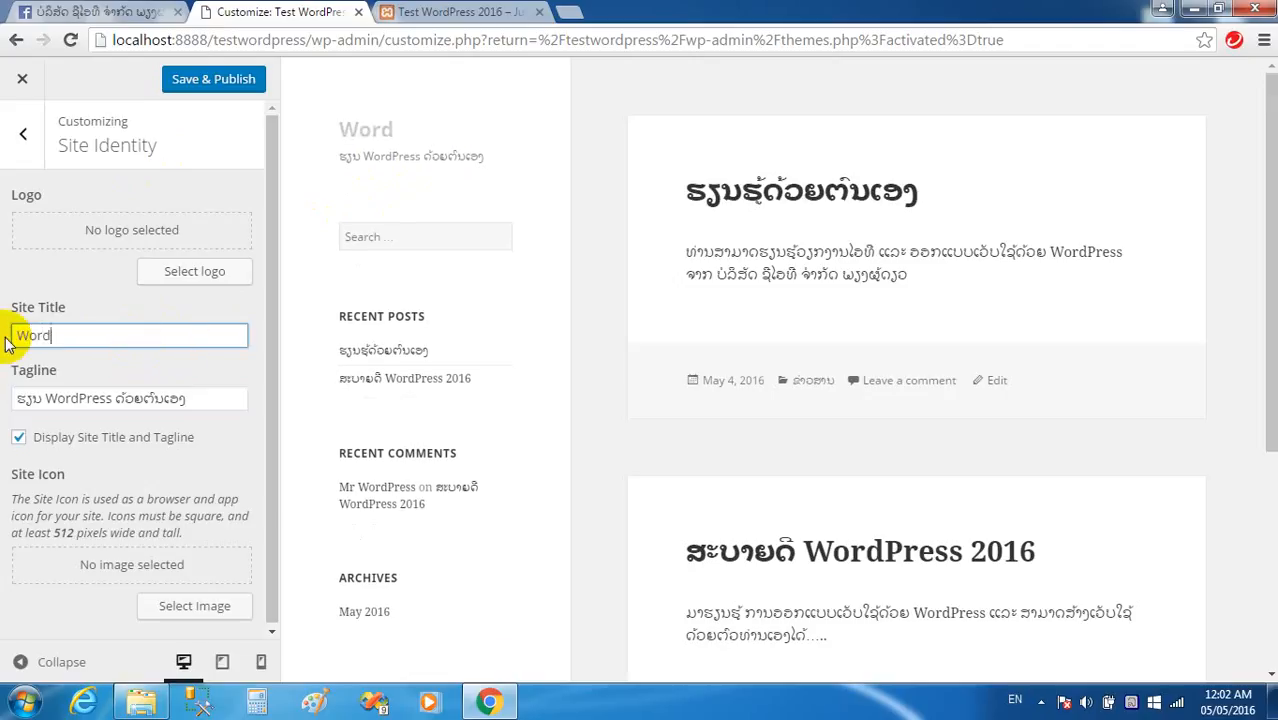
text(Press.)
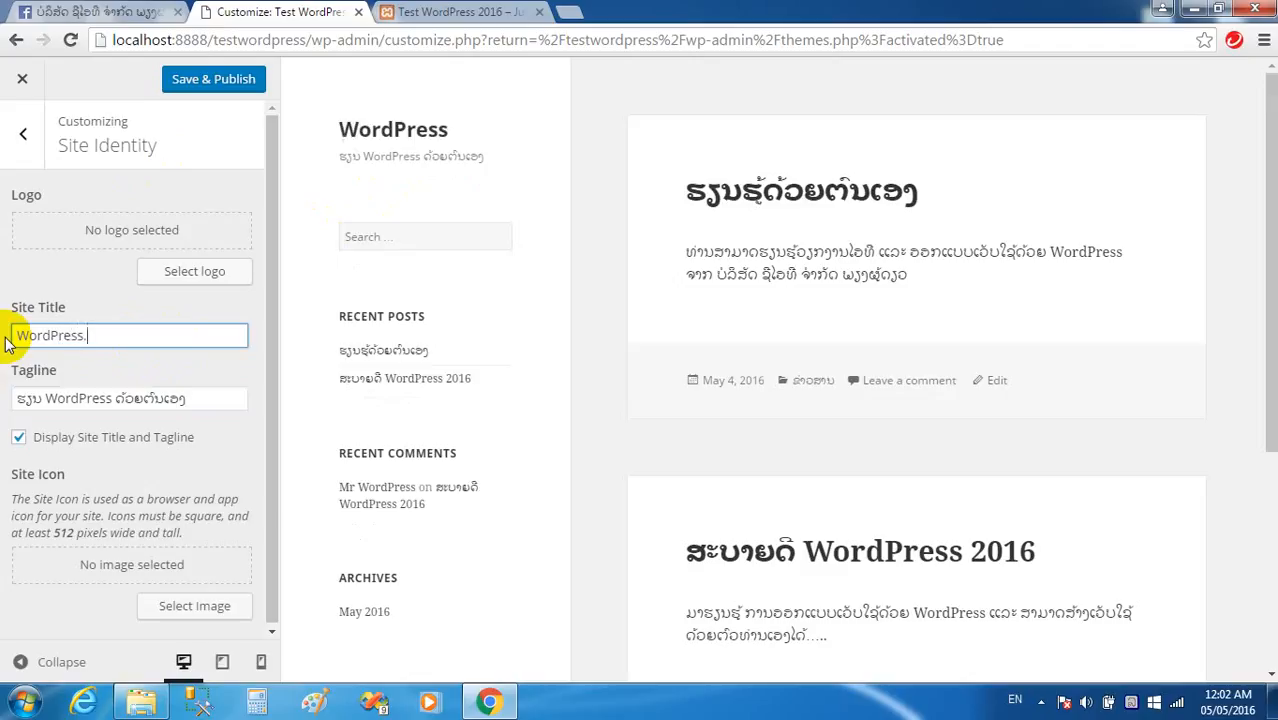
text(la)
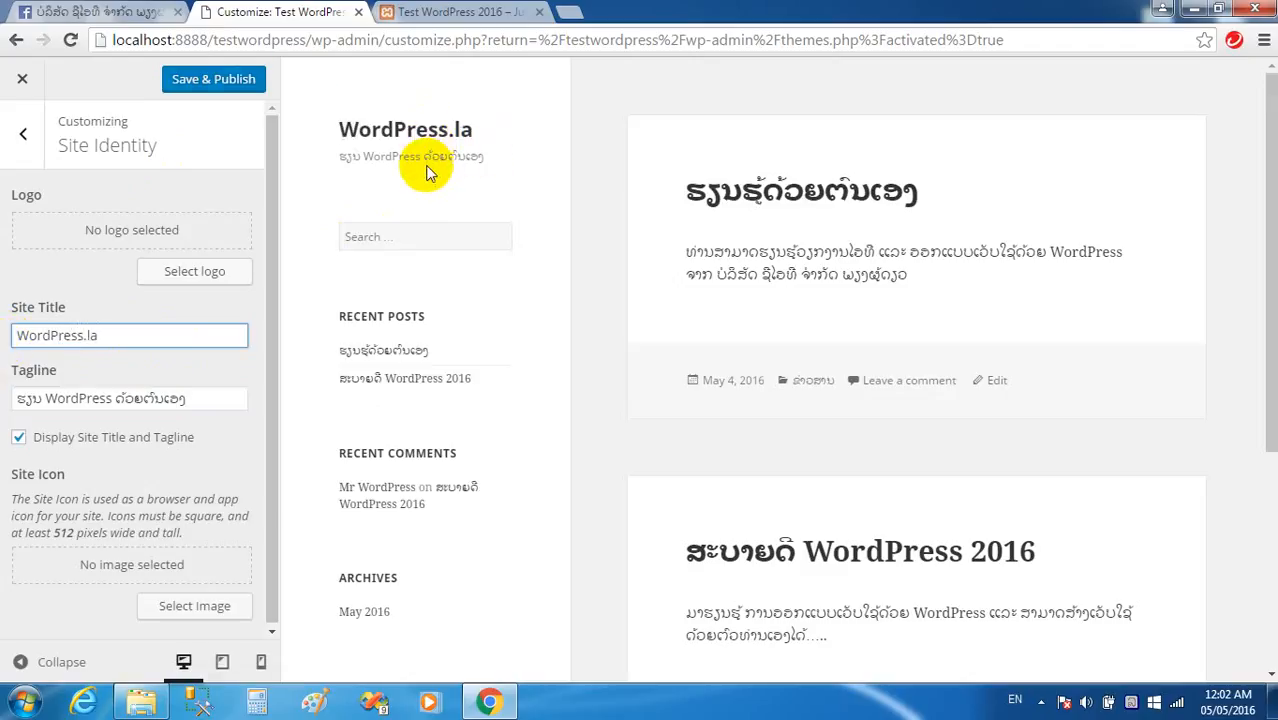
click(213, 82)
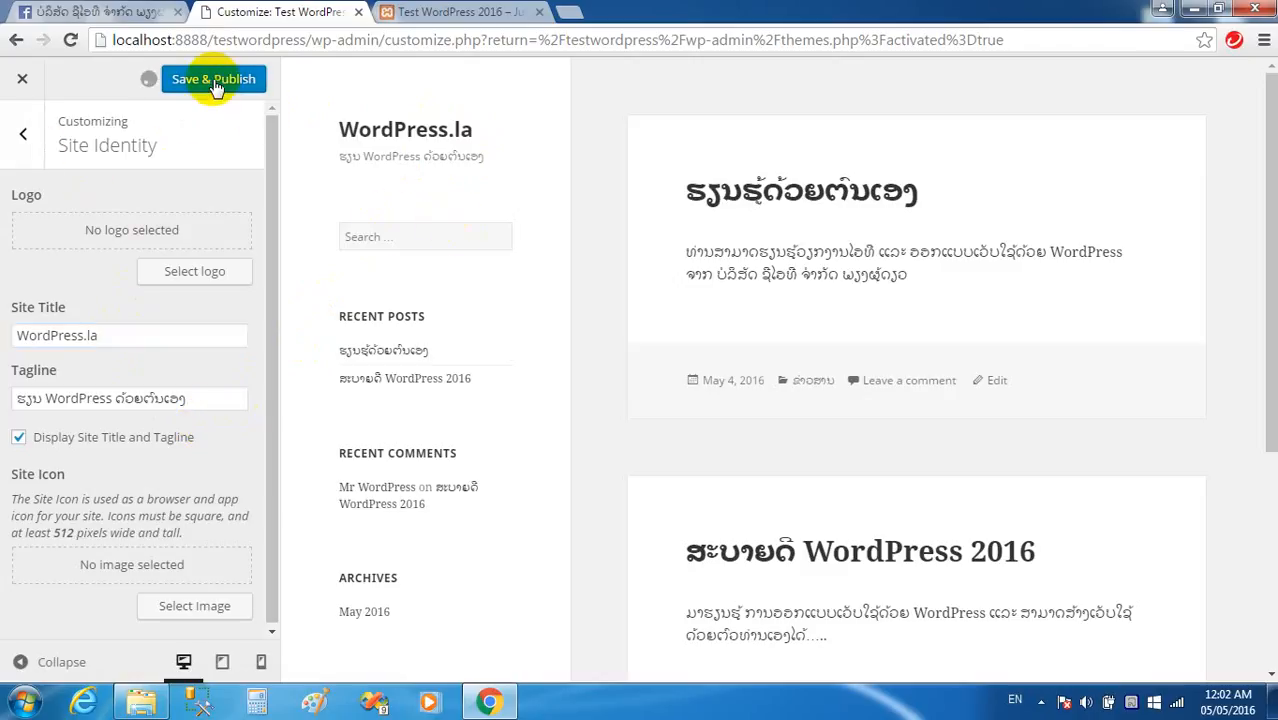
click(23, 140)
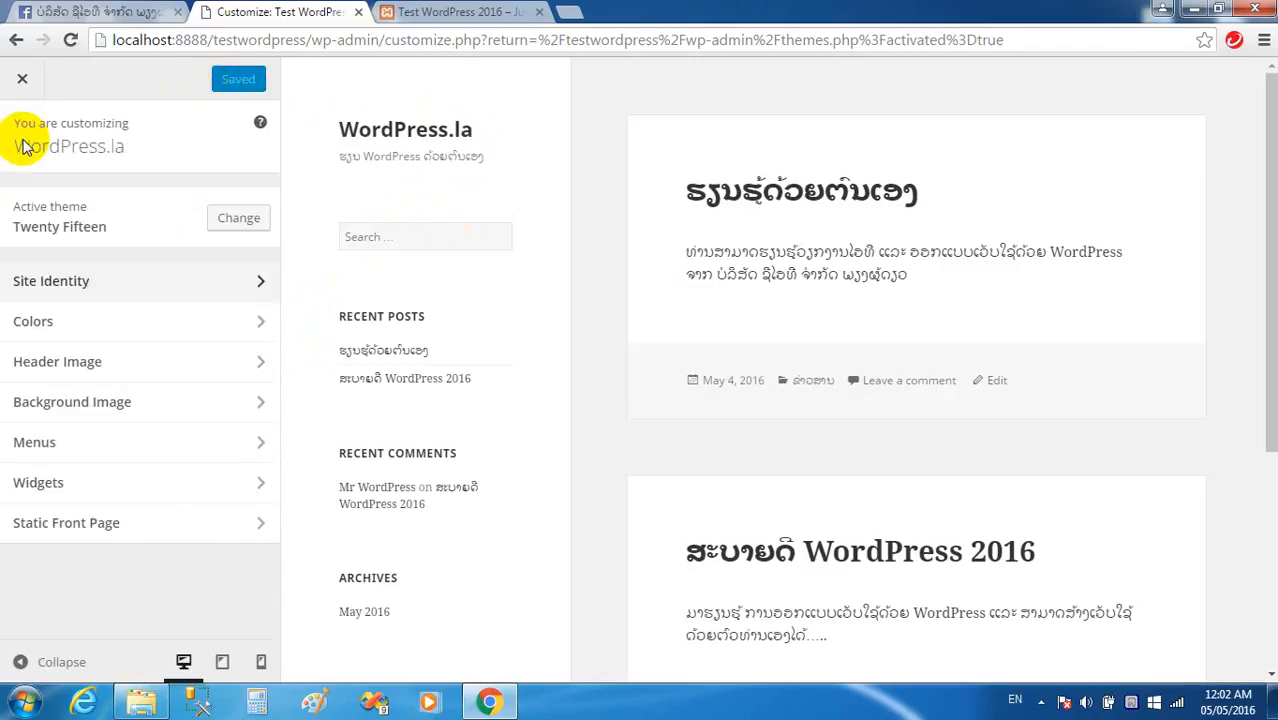
Set the header and sidebar text colour to blue #1e73be and publish it.
click(55, 335)
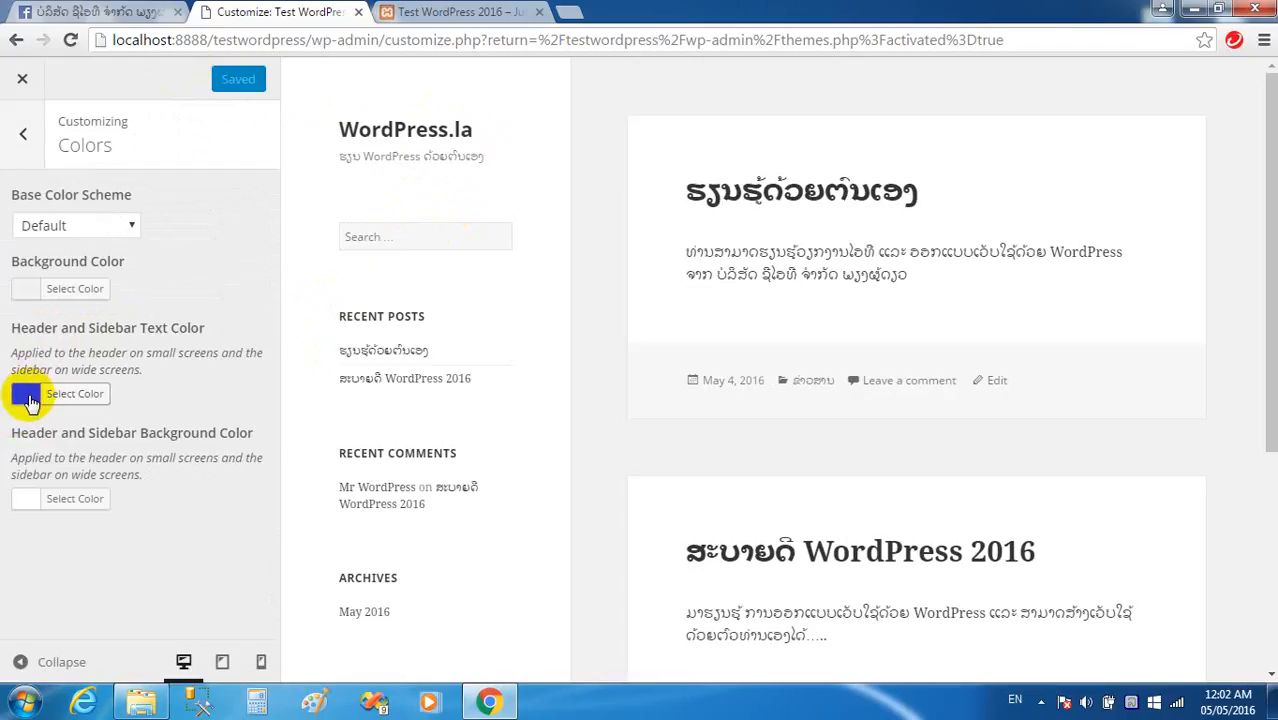
click(25, 393)
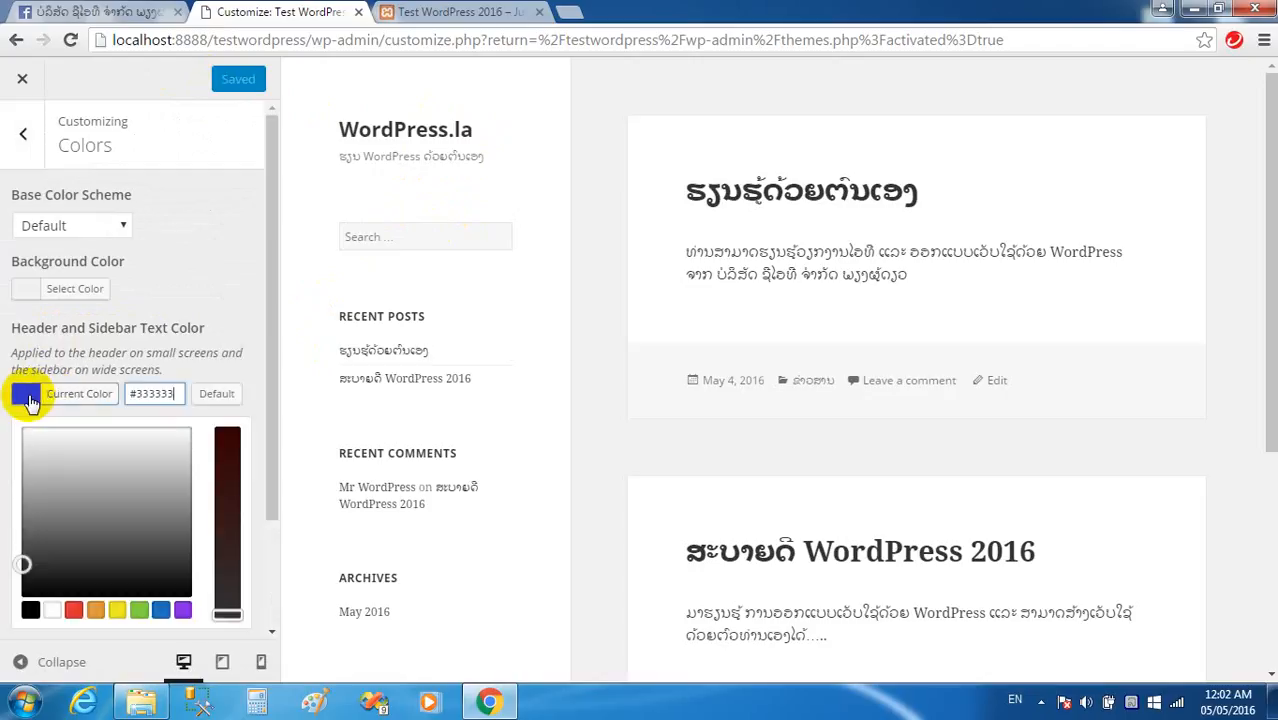
click(84, 612)
click(94, 612)
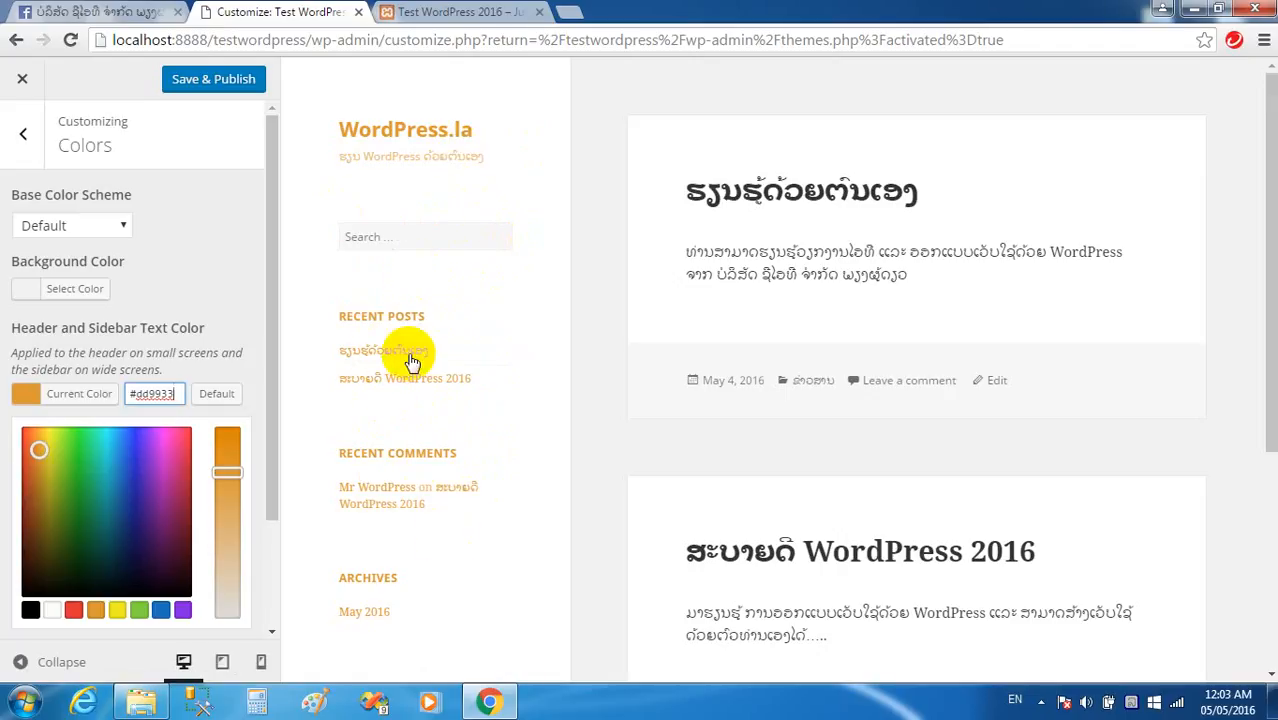
click(157, 612)
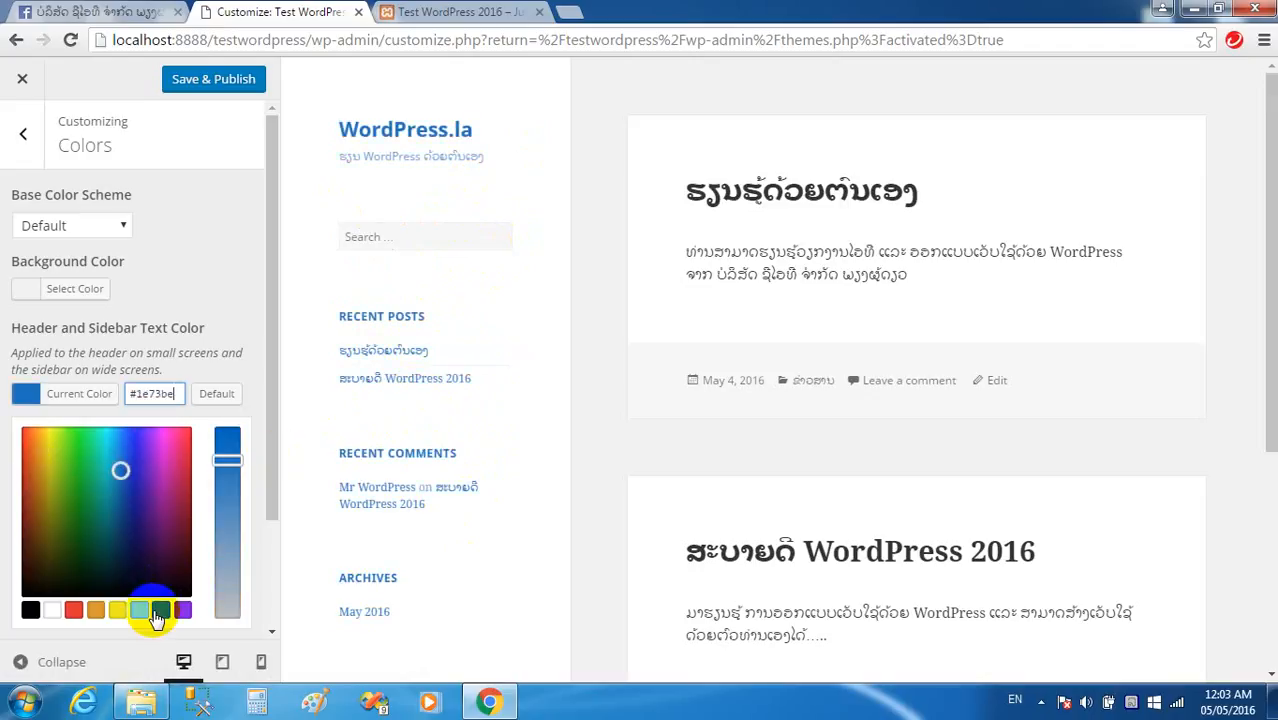
click(208, 79)
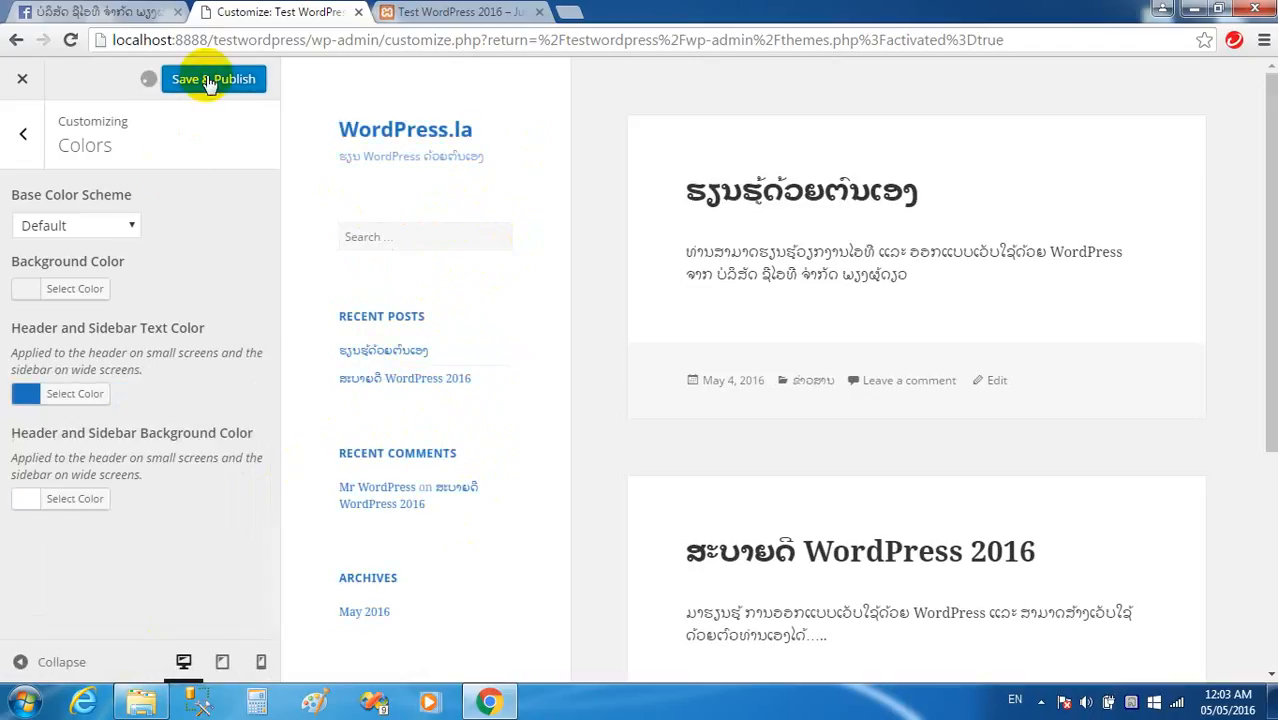
Preview the Dark, Yellow, Pink, Purple and Blue colour schemes, then revert to Default.
click(118, 229)
click(48, 268)
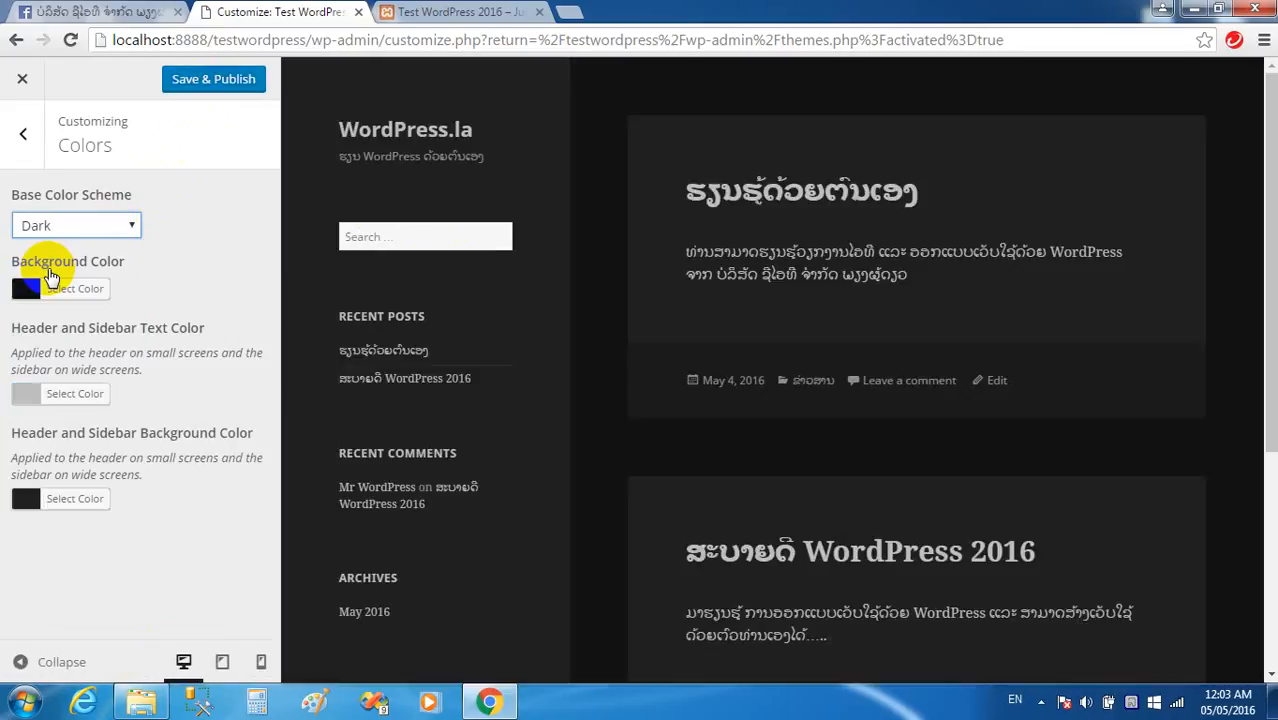
click(114, 225)
click(60, 286)
click(94, 229)
click(55, 303)
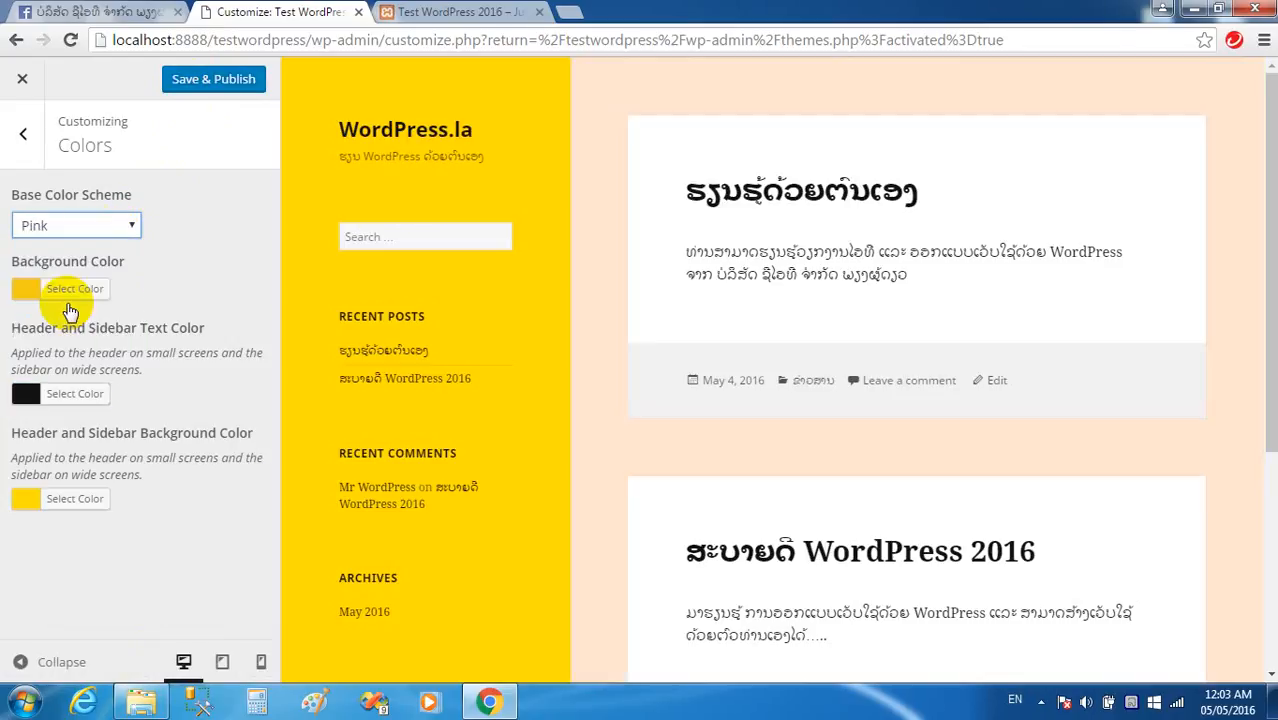
click(110, 230)
click(58, 324)
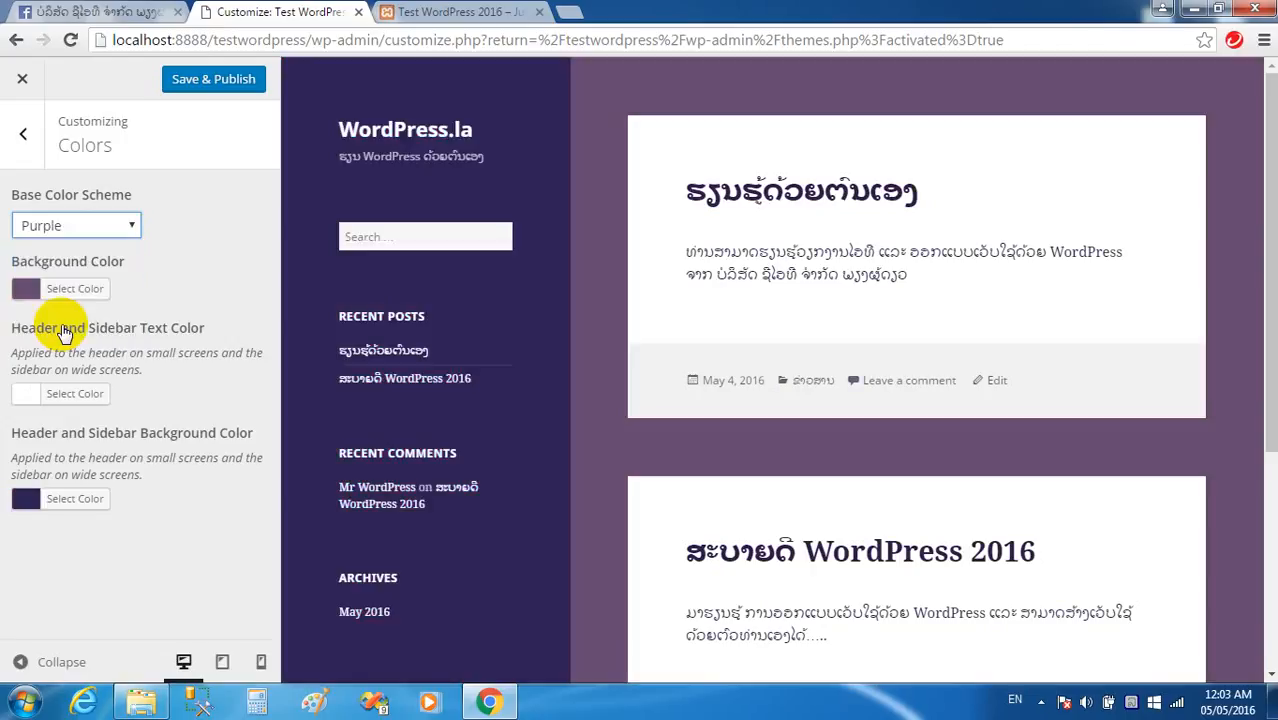
click(105, 230)
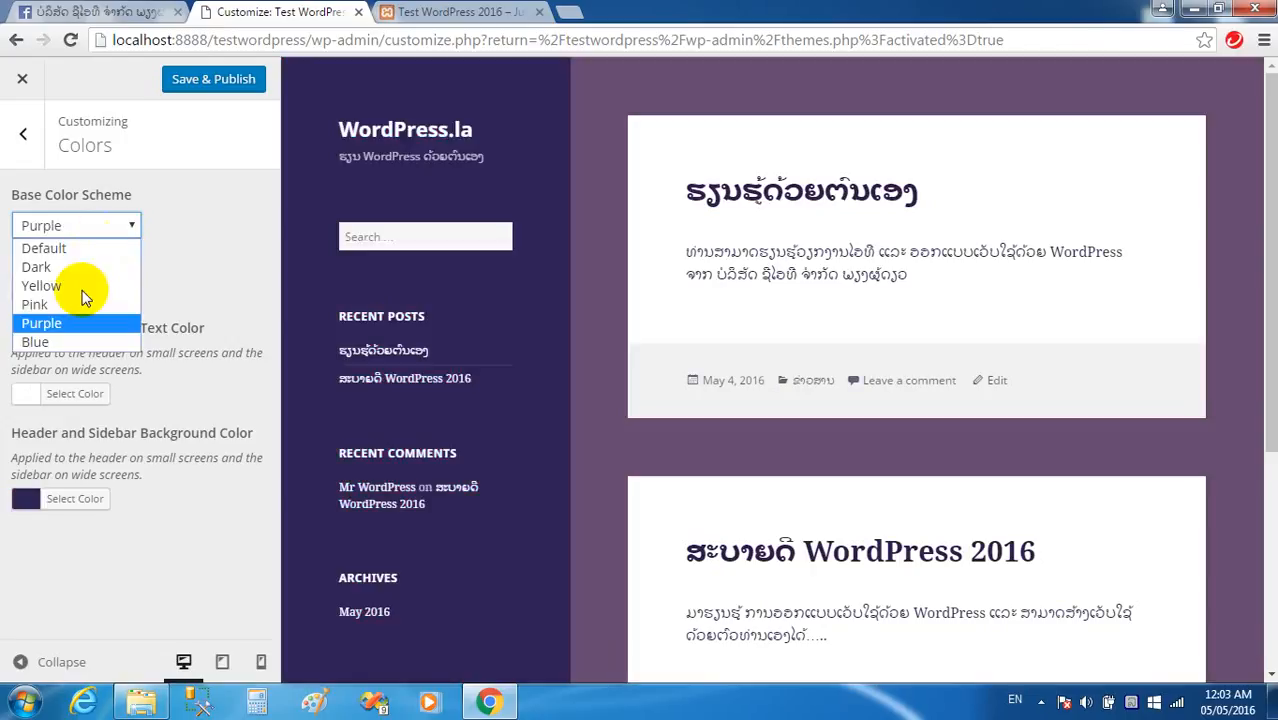
click(60, 343)
click(91, 224)
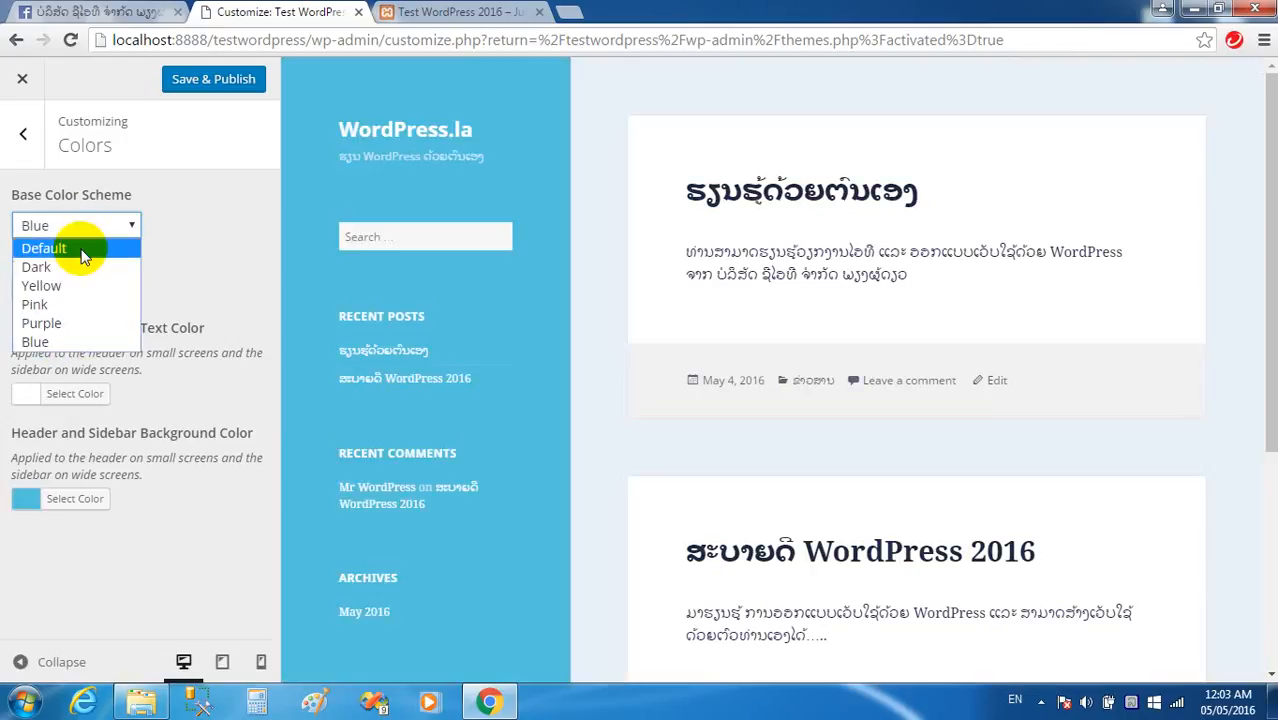
click(83, 246)
Reapply blue #1e73be to the header and sidebar text and publish.
click(30, 393)
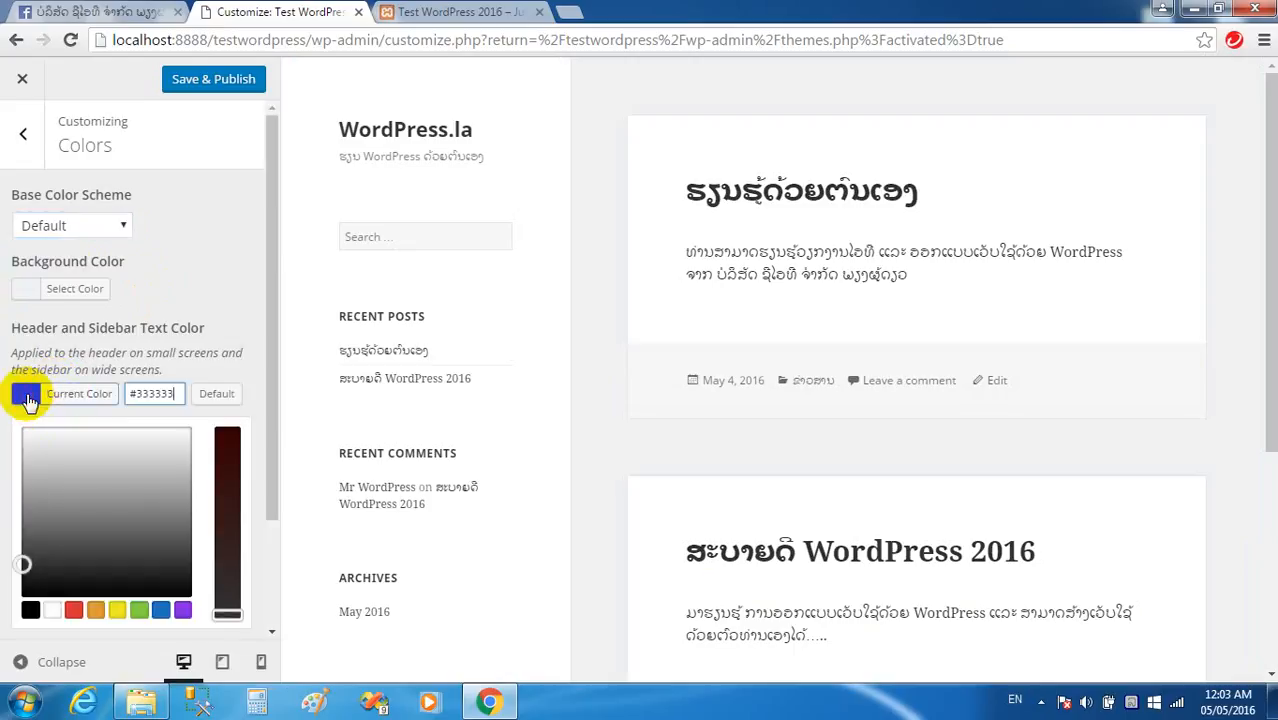
click(161, 612)
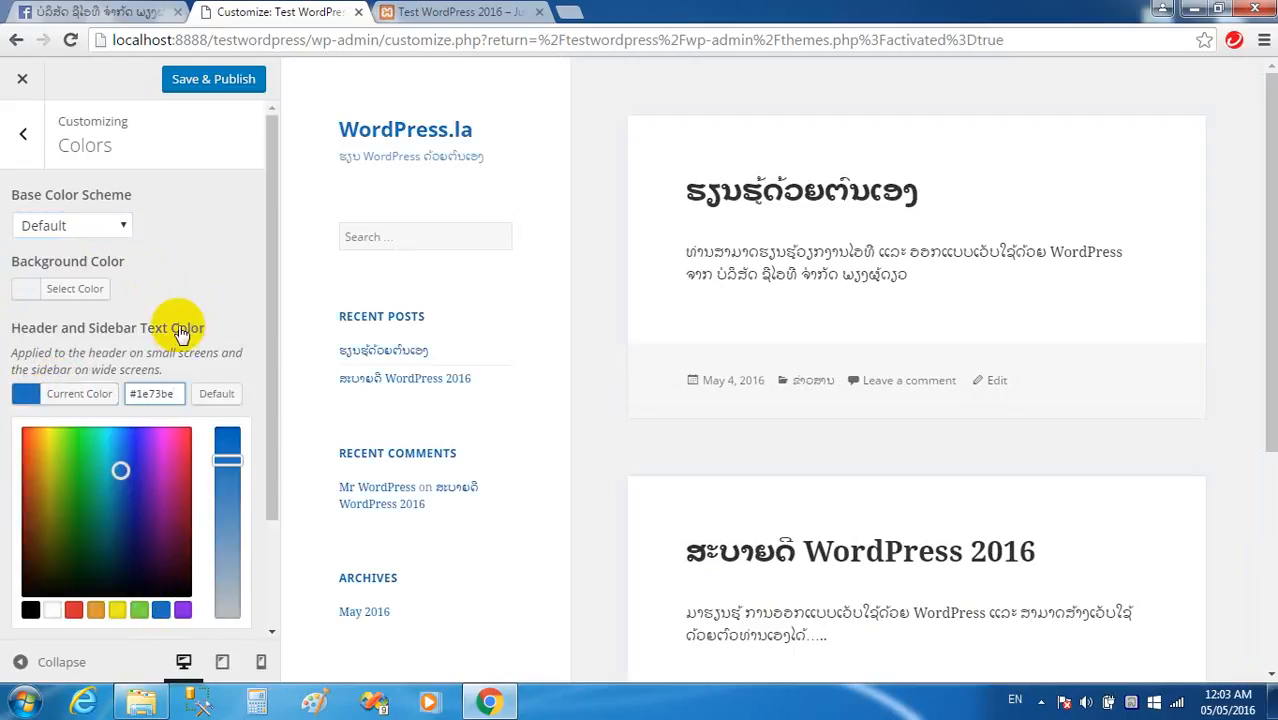
click(205, 79)
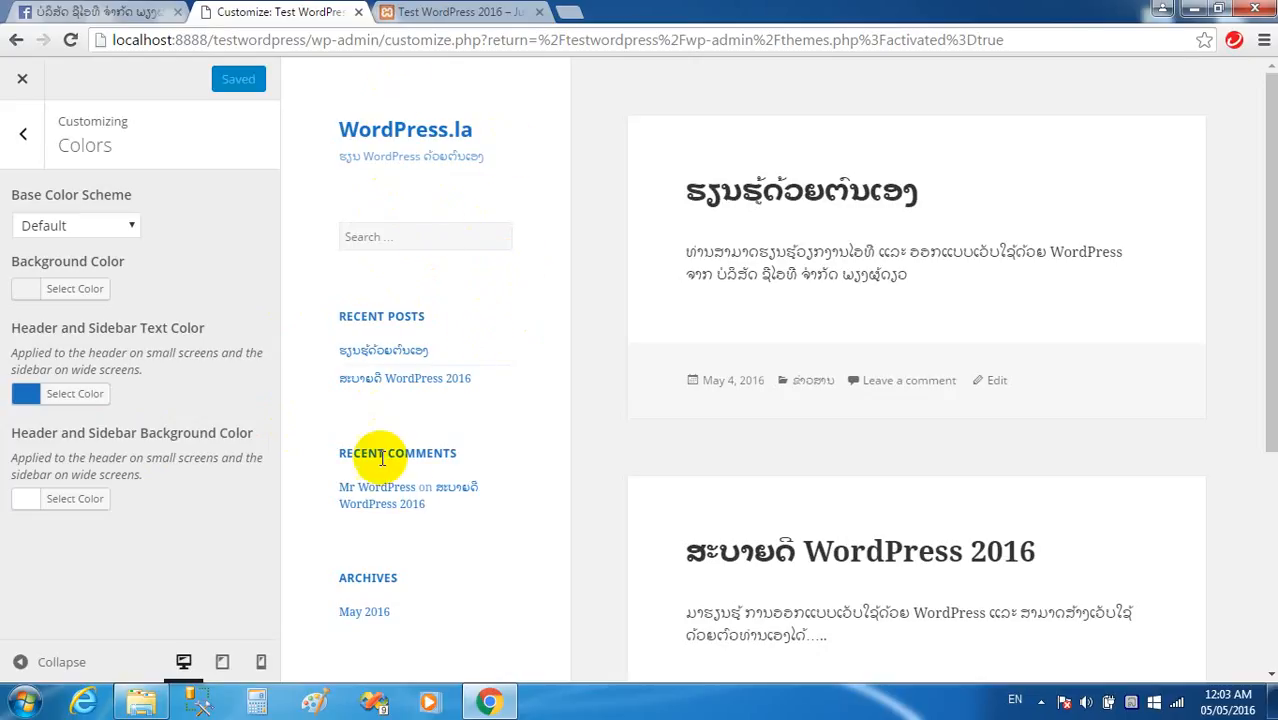
Set the header and sidebar background to light grey #e5e5e5 and publish it.
click(35, 512)
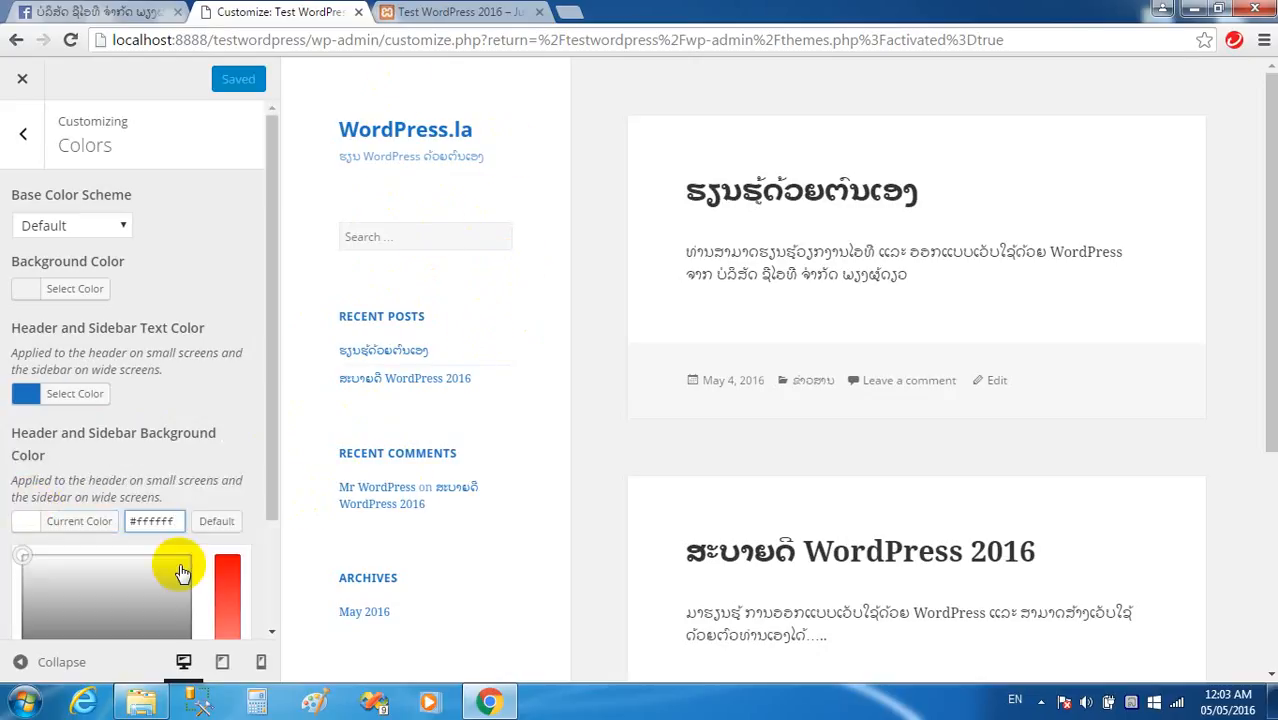
drag(170, 615, 160, 565)
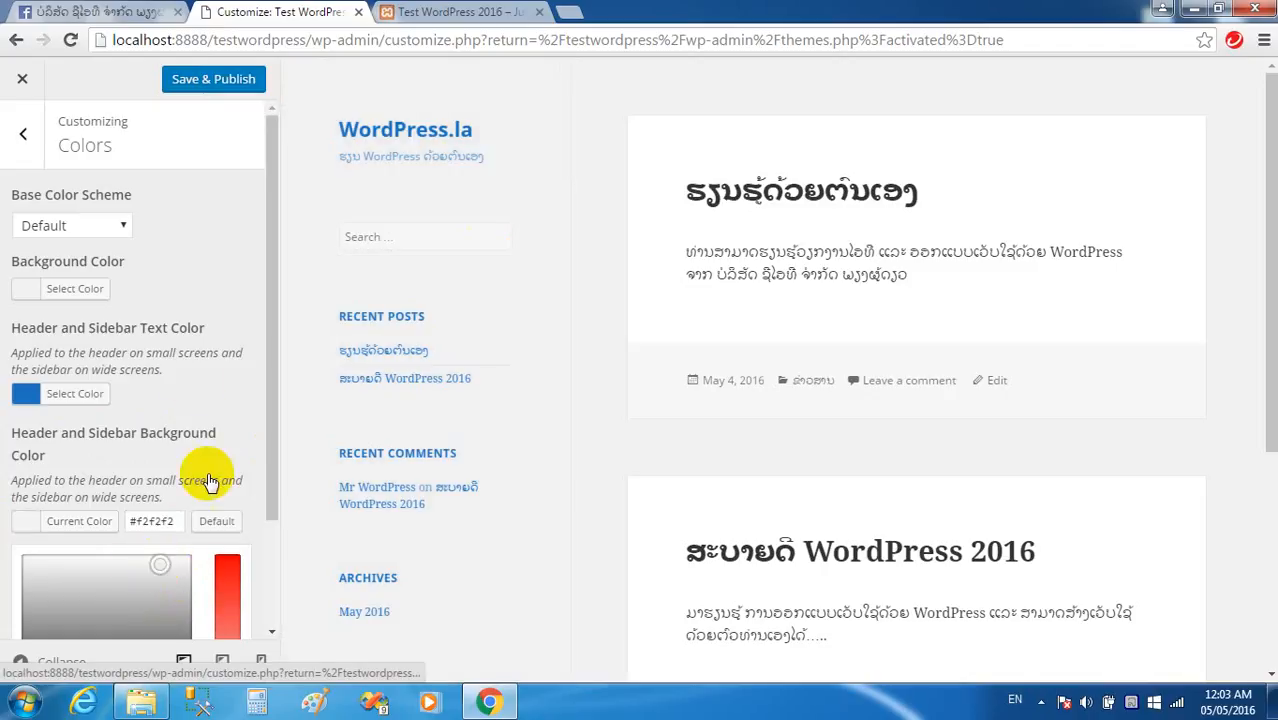
click(102, 576)
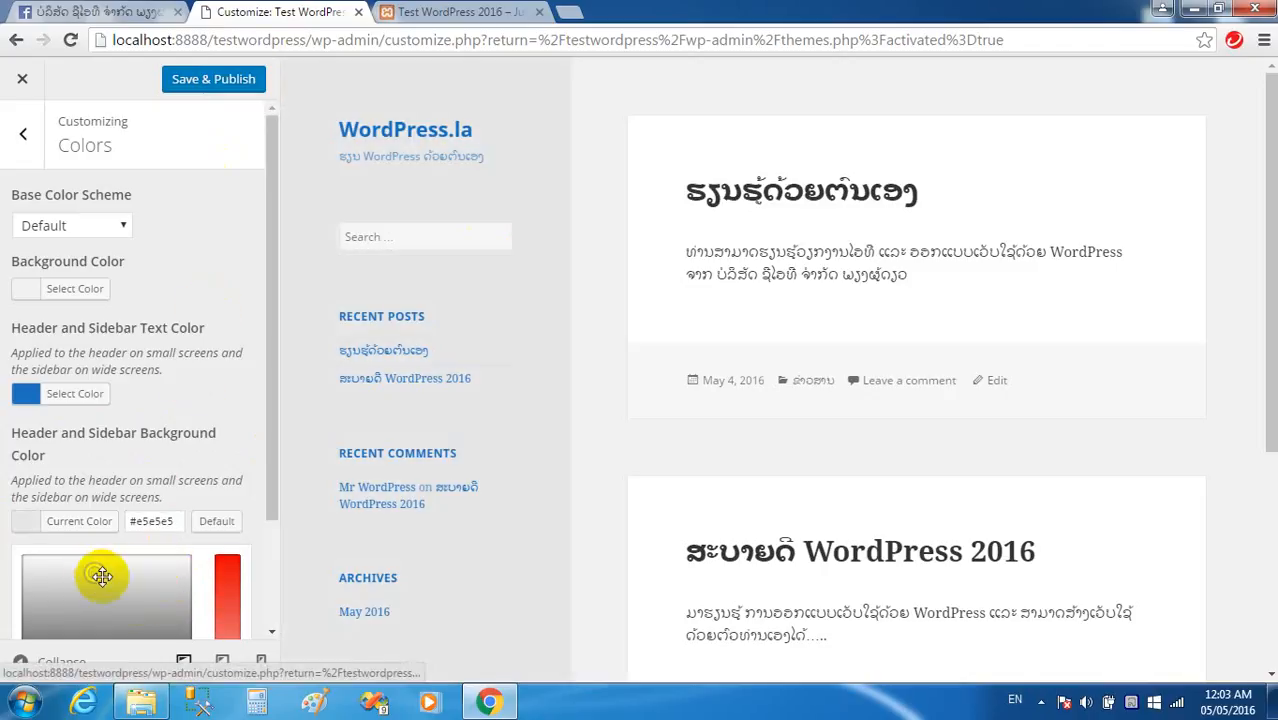
click(208, 79)
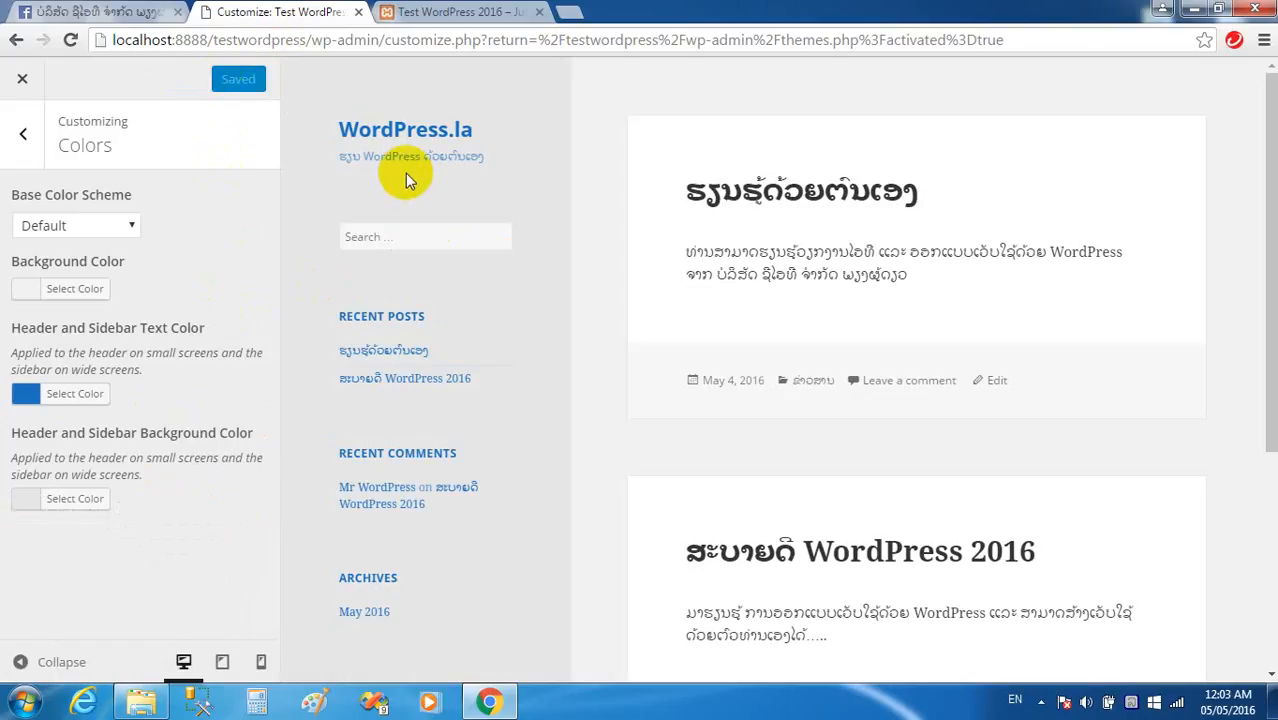
click(24, 136)
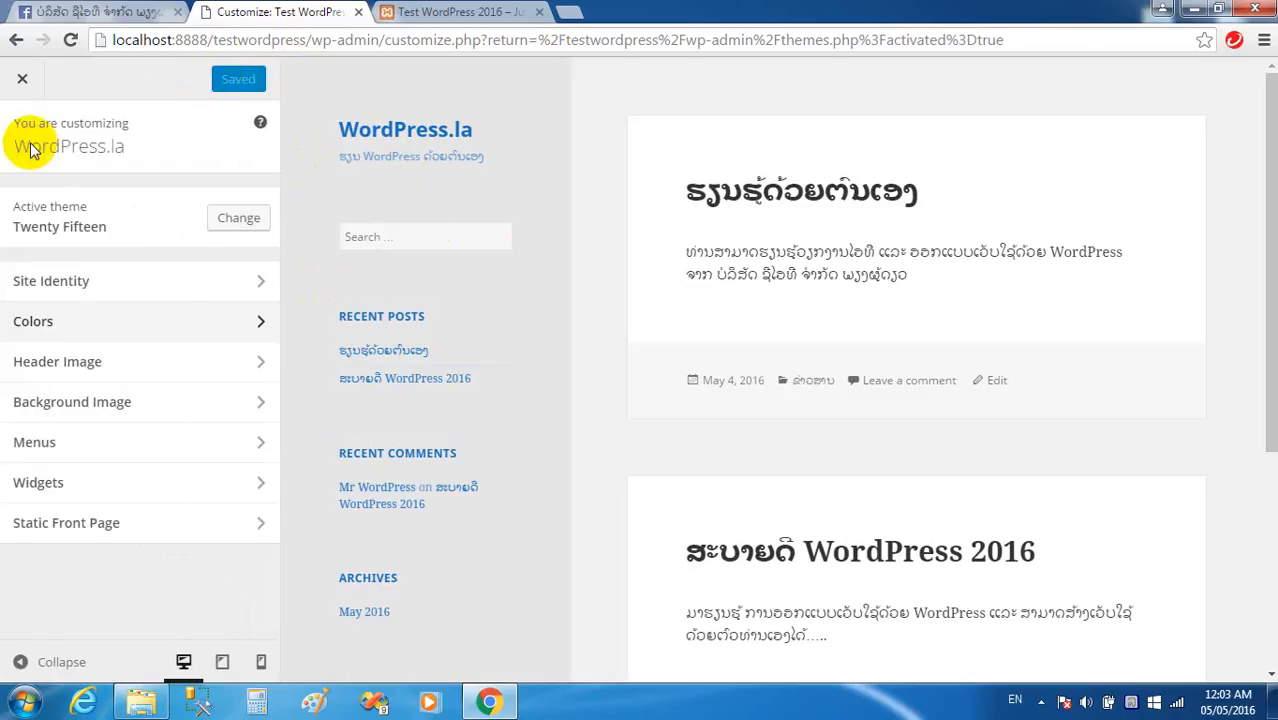
Upload banner-img5.jpg as the tiled site background image, then reopen Background Image settings.
click(100, 418)
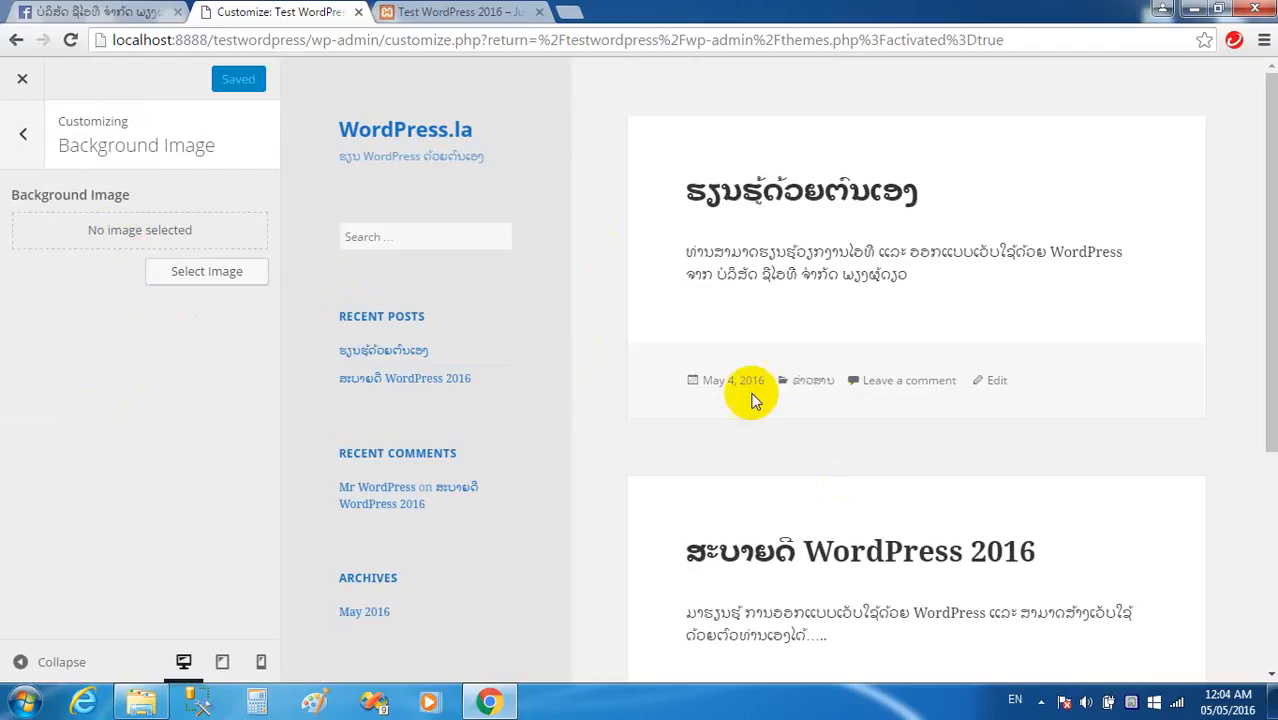
click(207, 274)
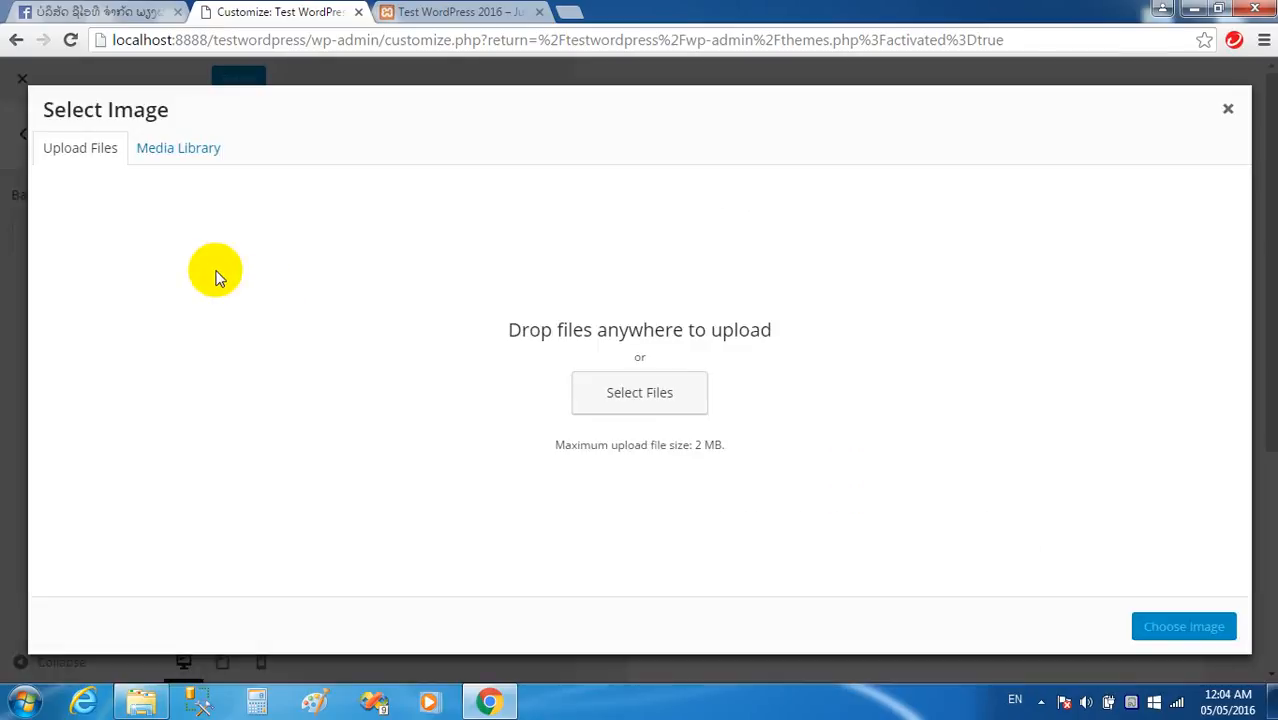
click(622, 392)
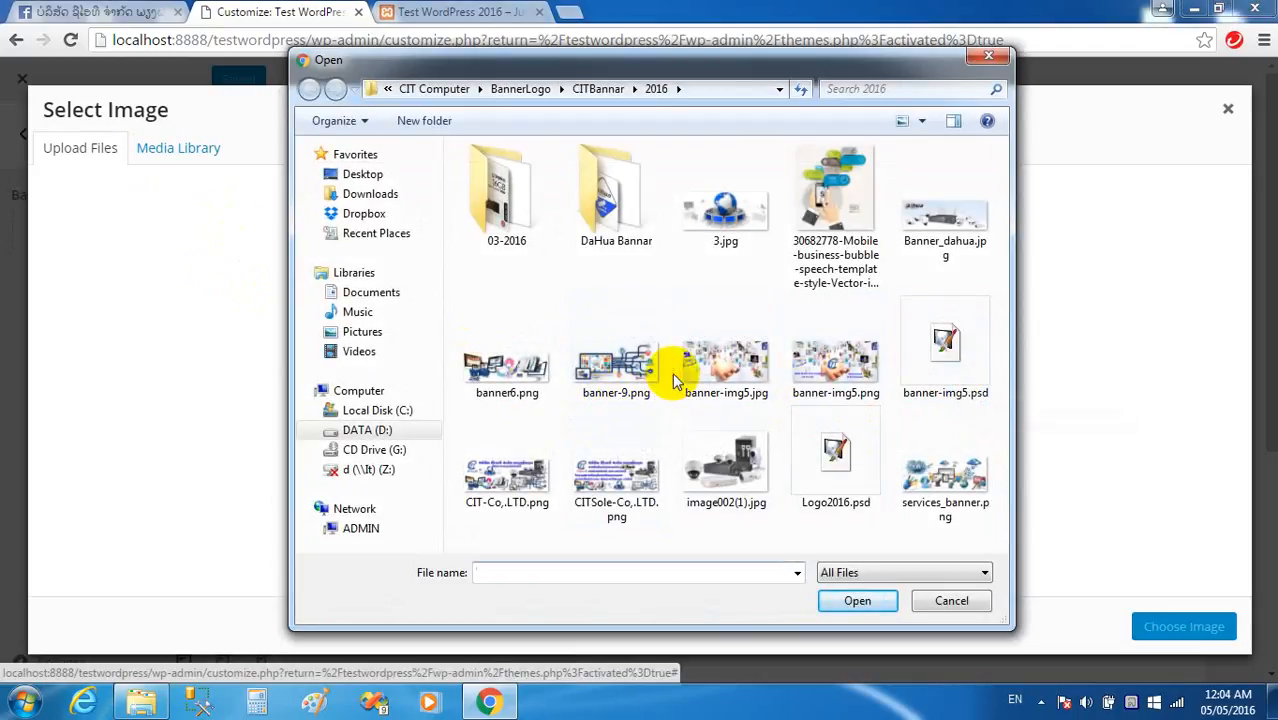
double_click(699, 371)
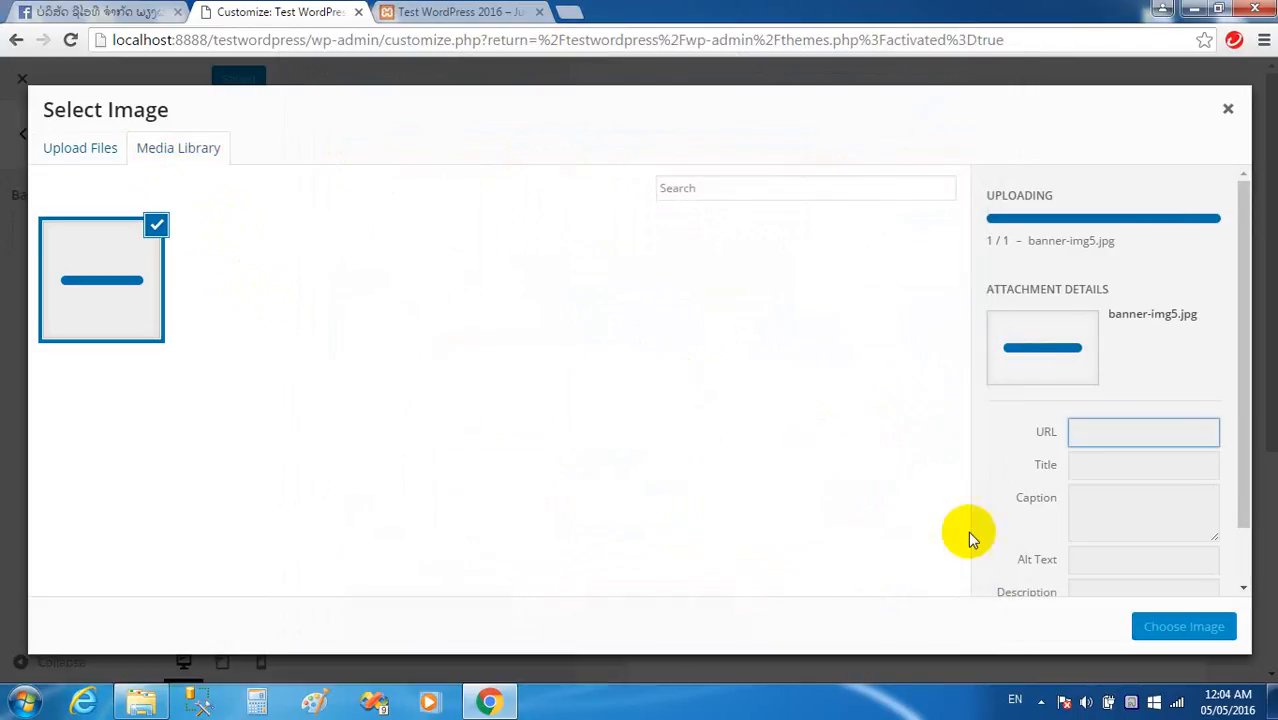
click(1176, 626)
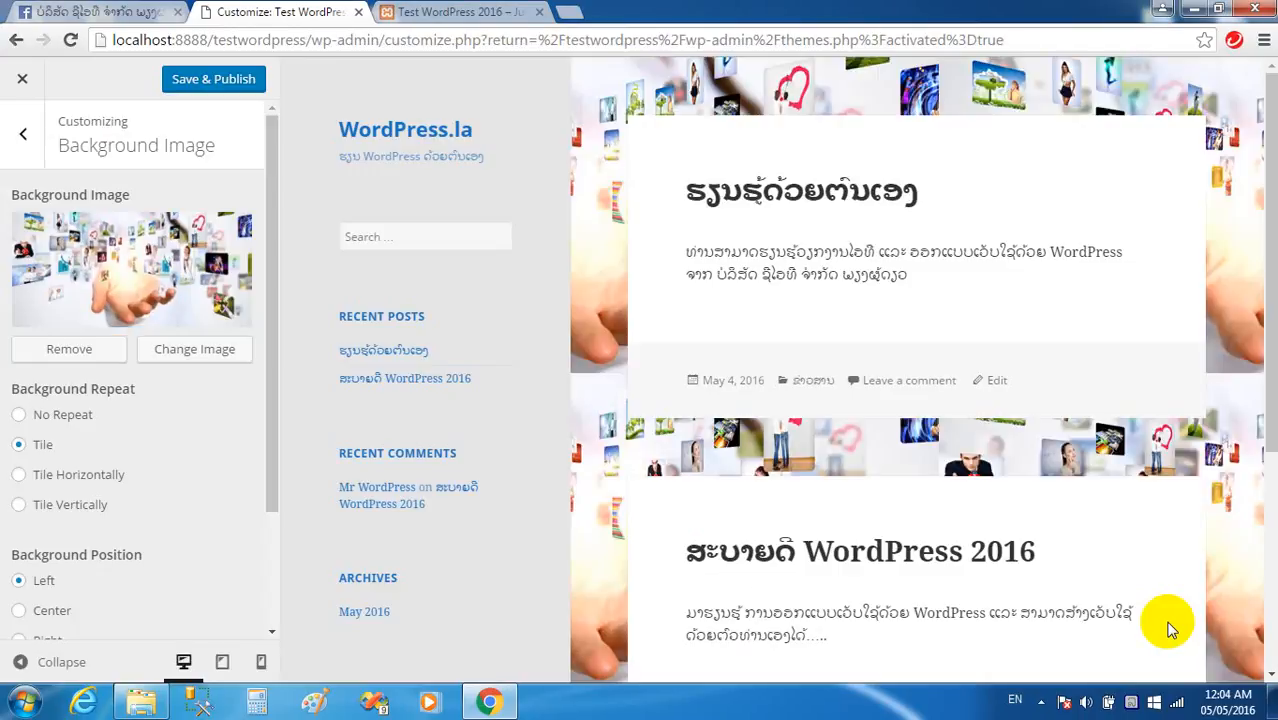
scroll(598, 300, down, 4)
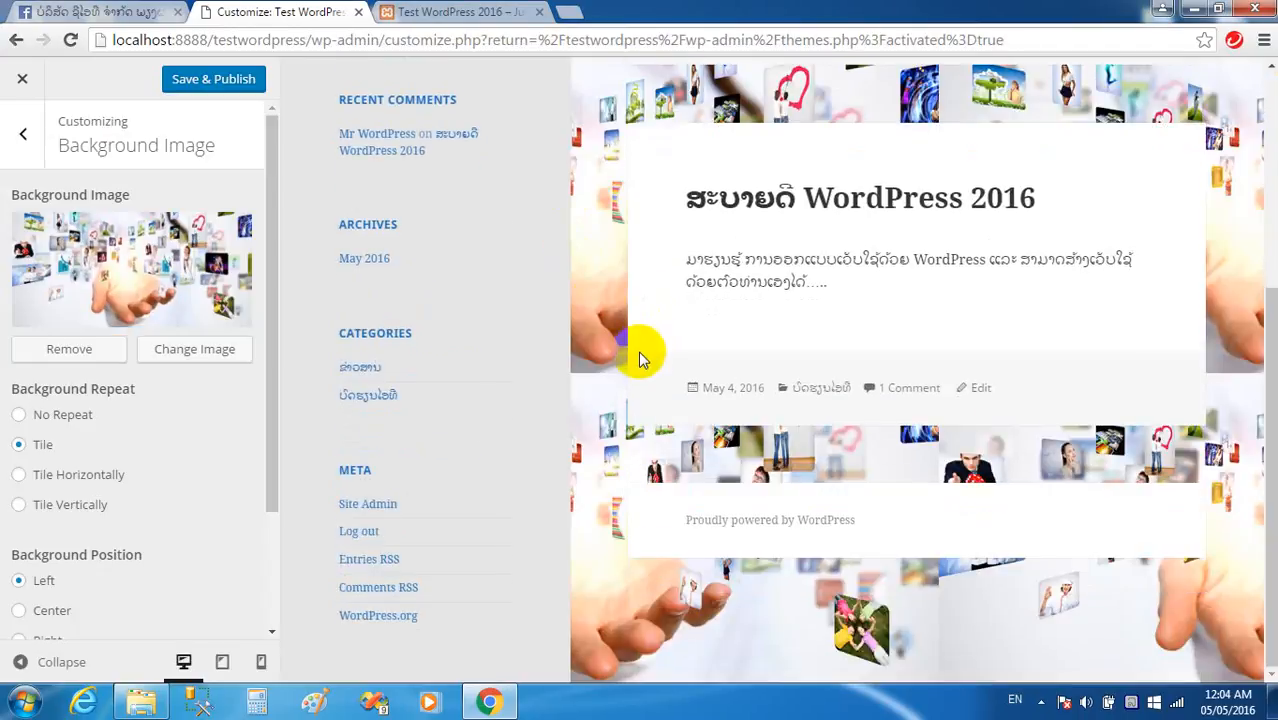
scroll(641, 360, up, 4)
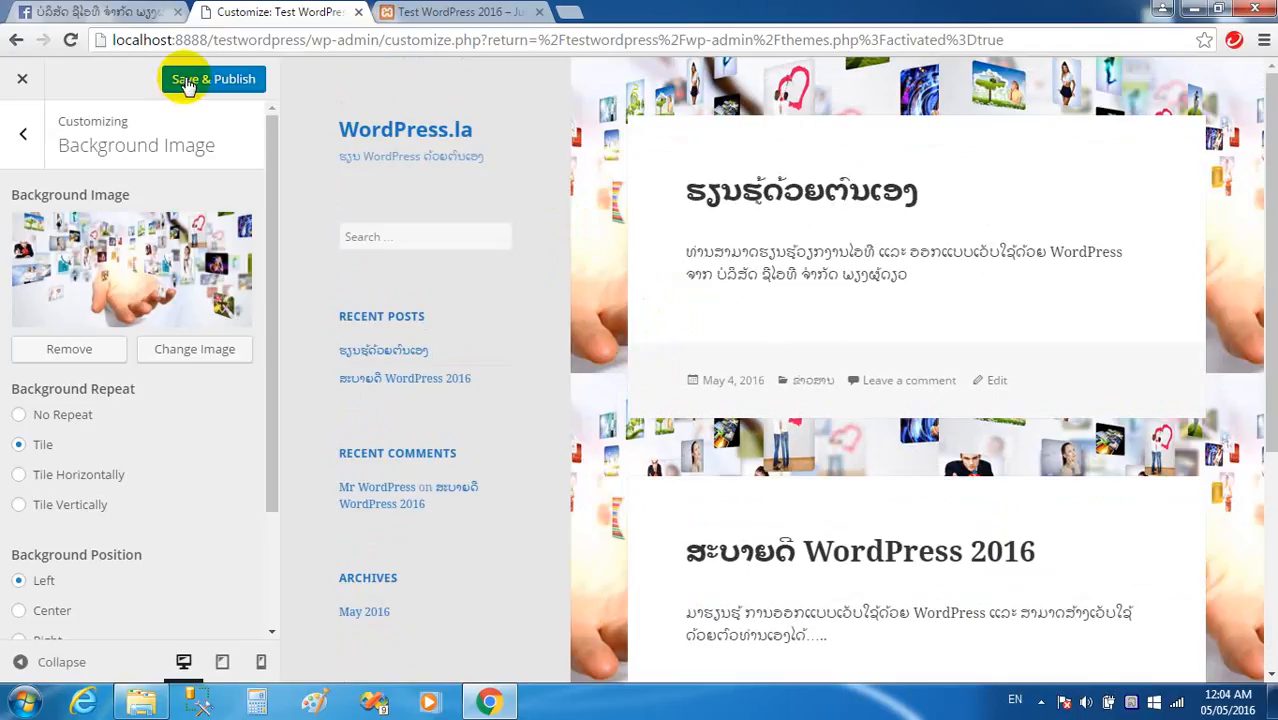
click(21, 140)
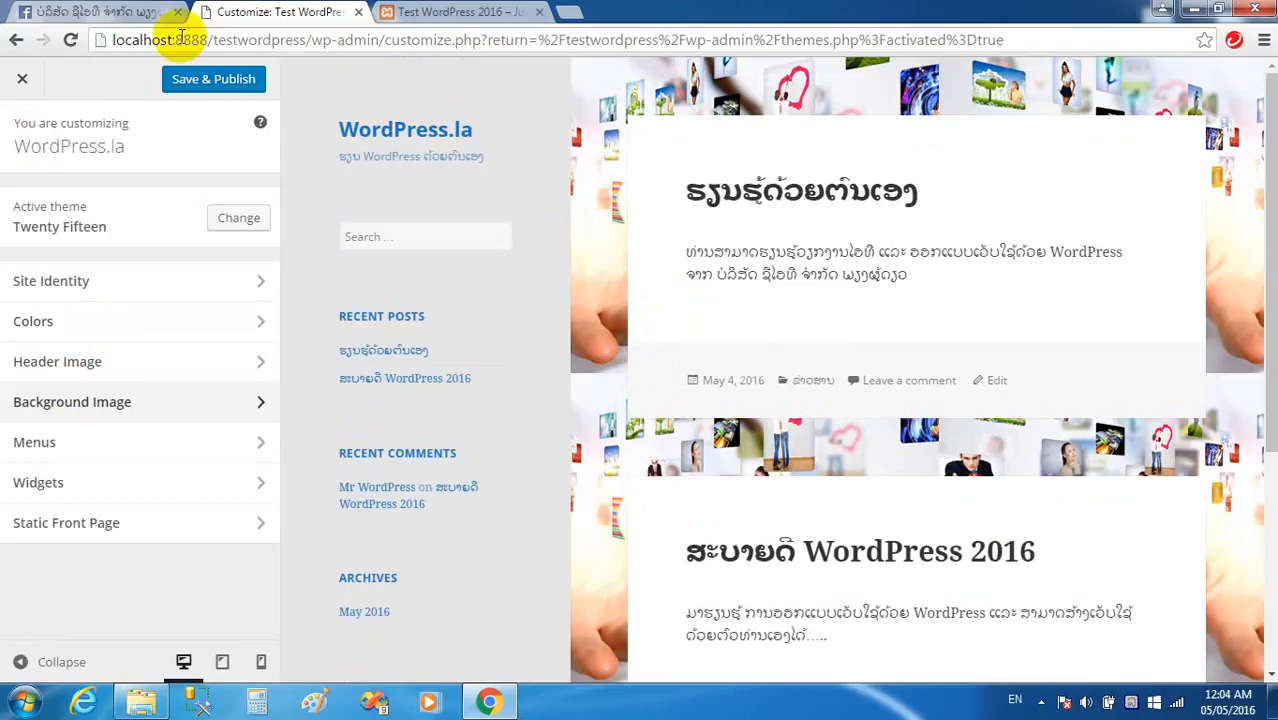
click(51, 401)
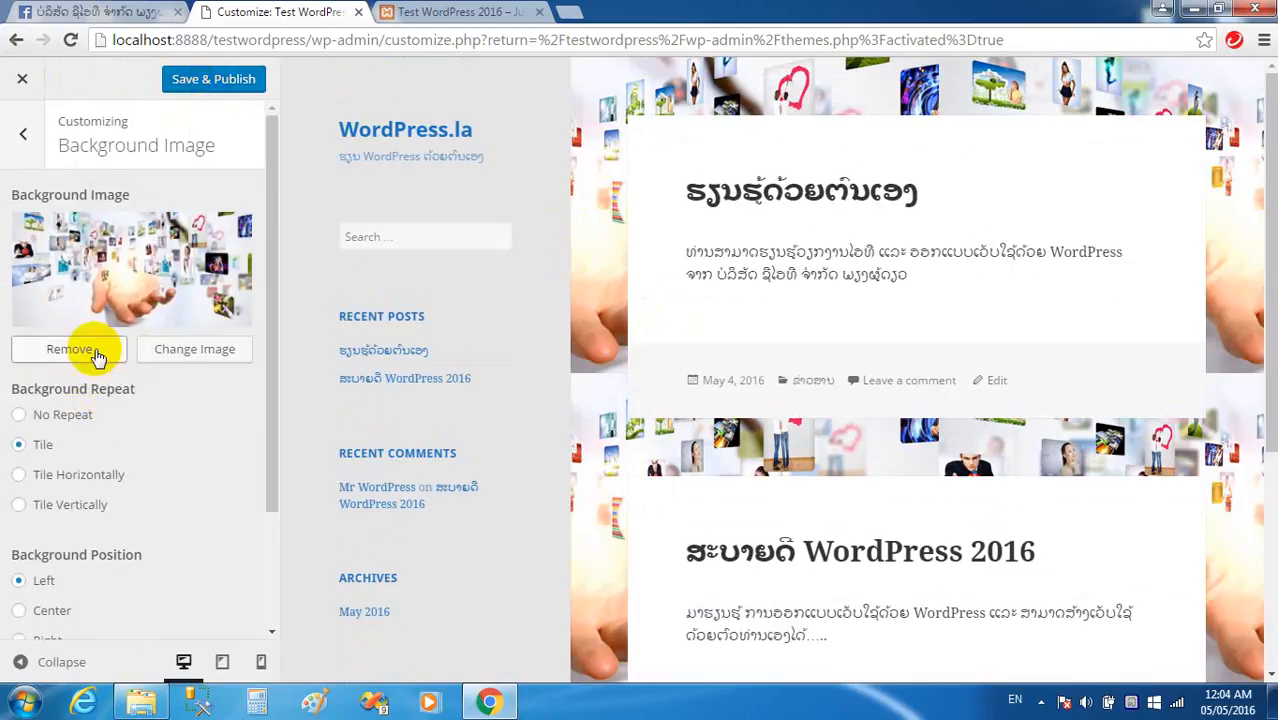
Remove the site's background image and go to the Customizer's Menus section.
click(95, 352)
click(24, 134)
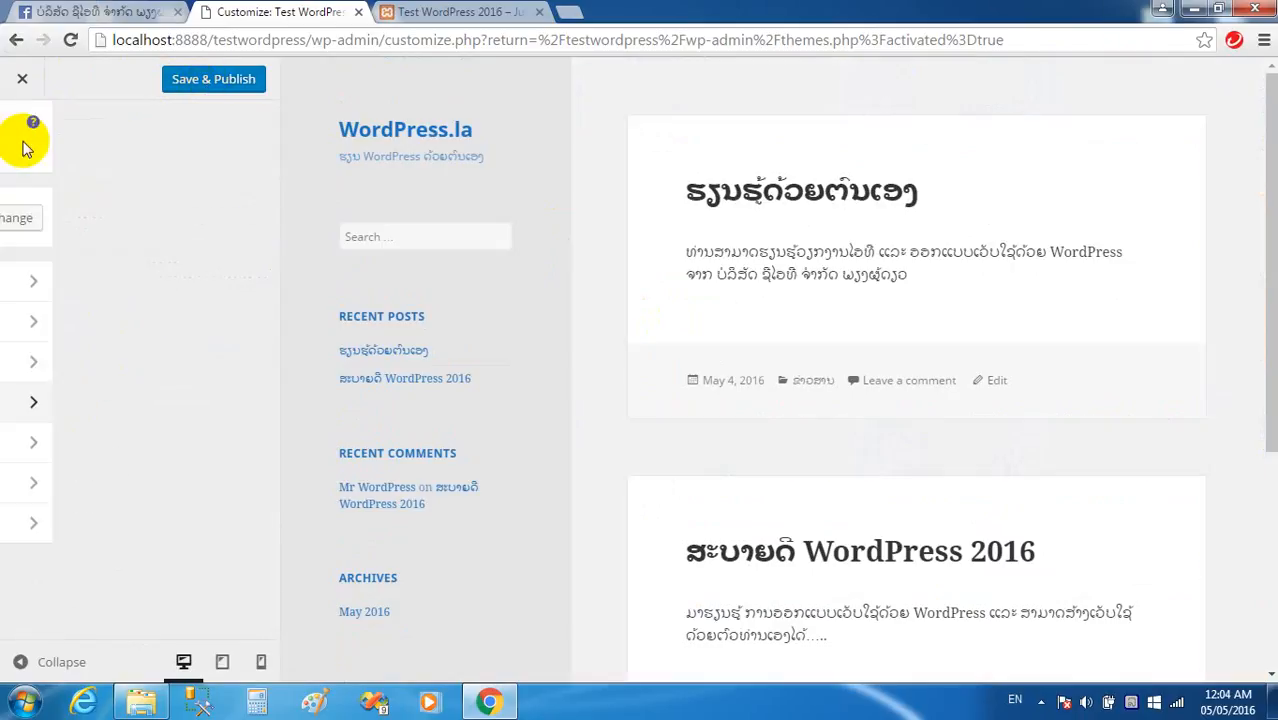
click(74, 443)
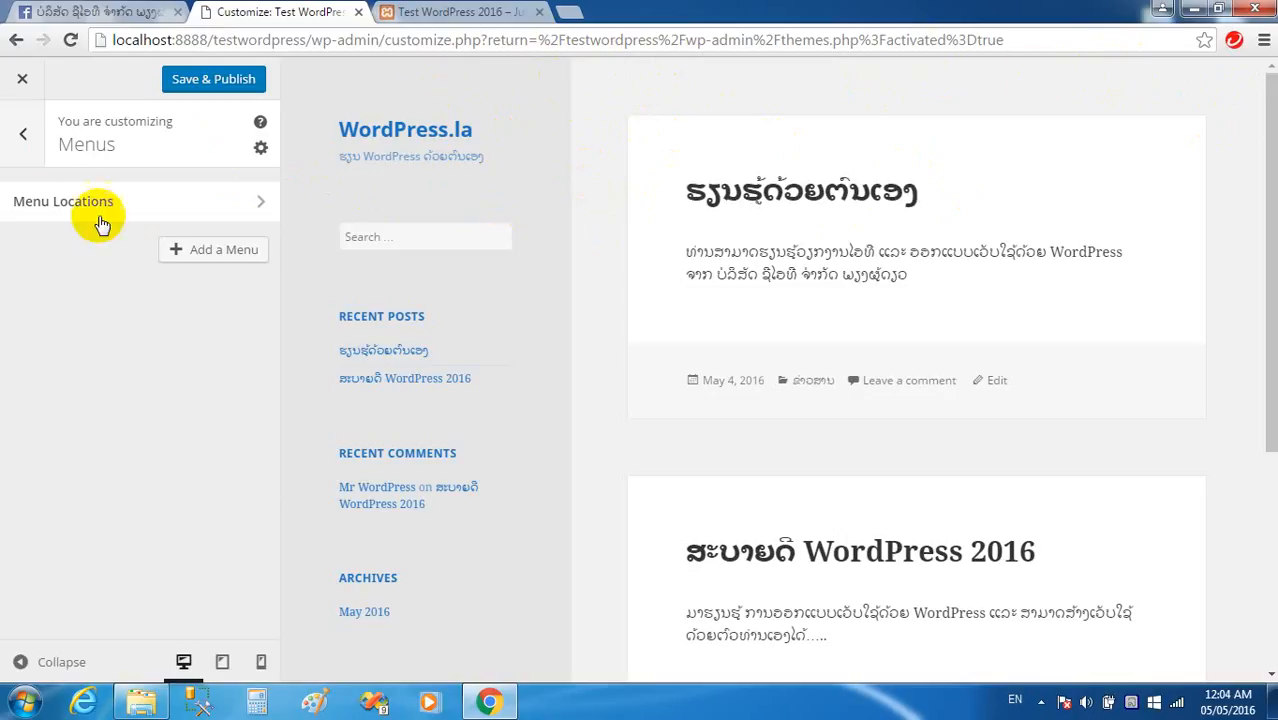
Go from the main Customizer sections through Widgets into the sidebar Widget Area.
click(22, 134)
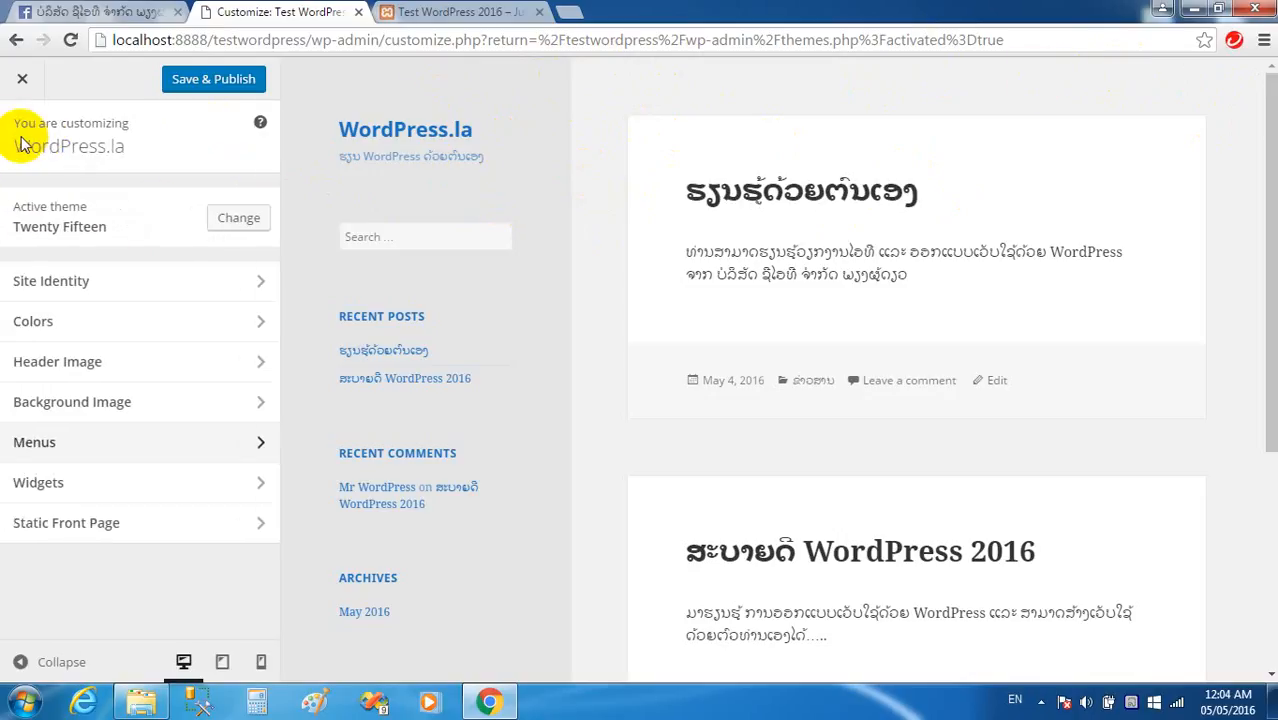
click(103, 495)
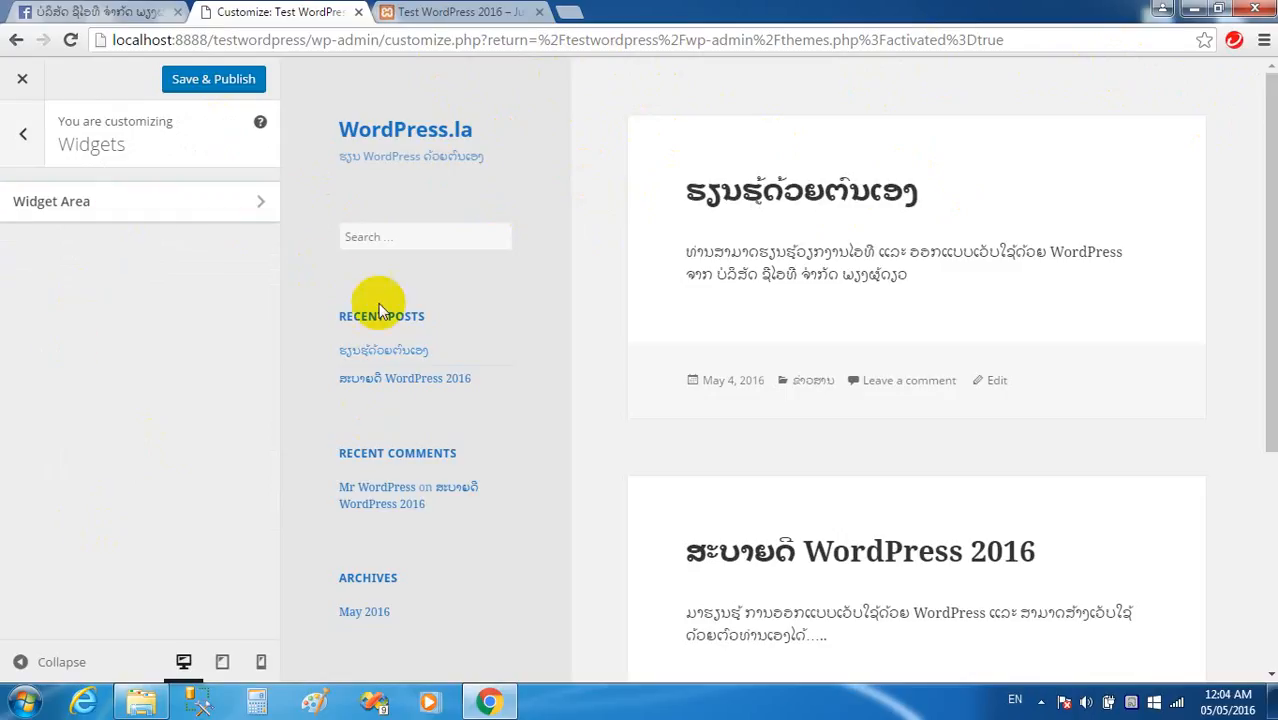
click(119, 202)
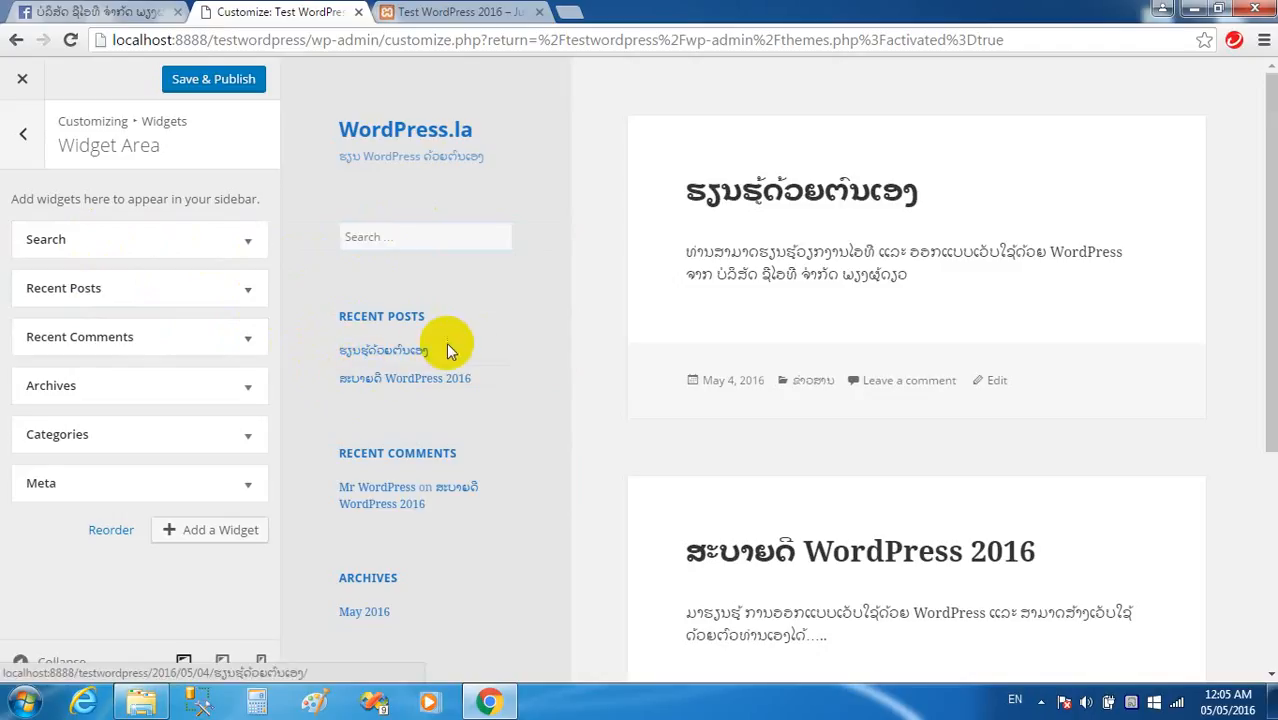
Remove the Archives, Categories and Meta widgets from the sidebar.
click(131, 384)
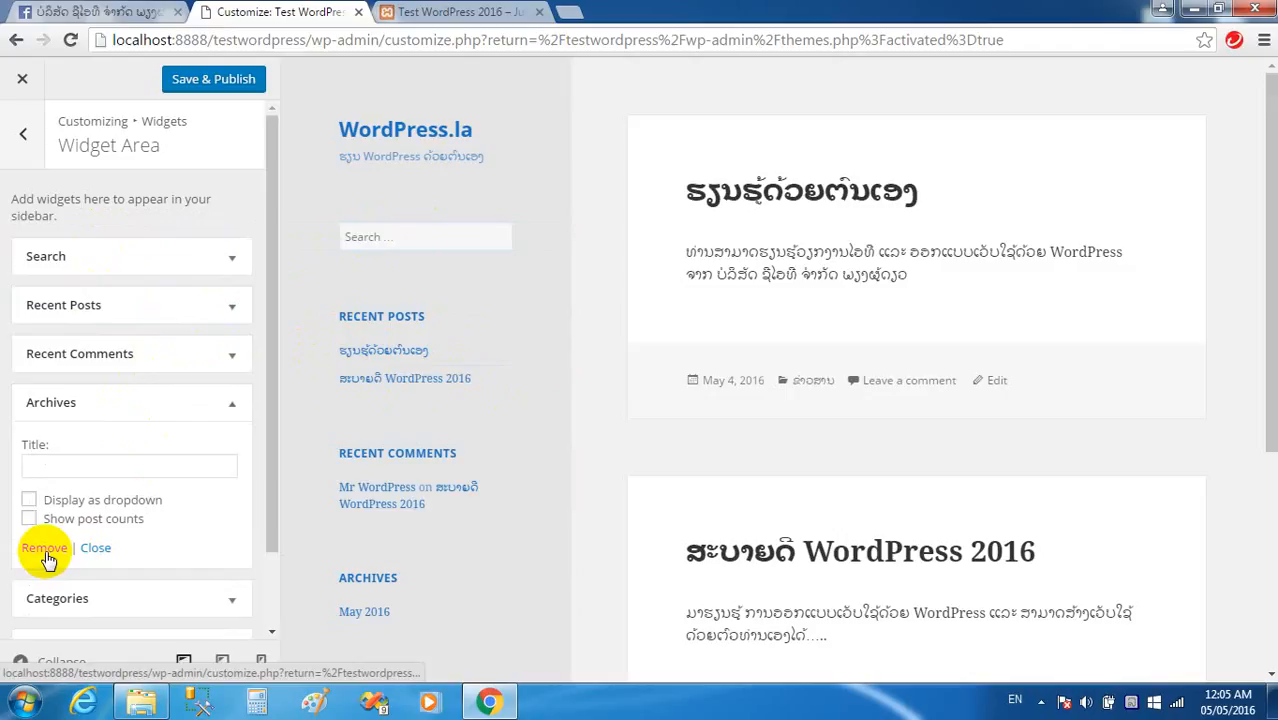
click(45, 550)
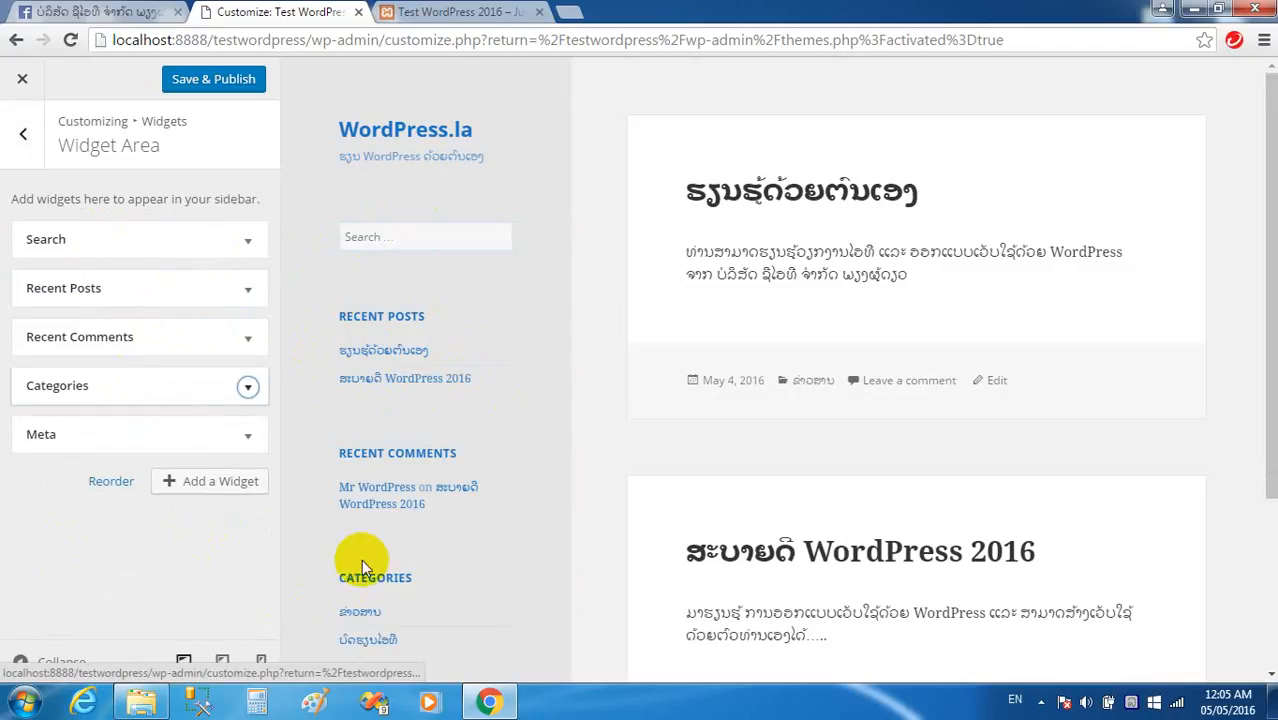
click(157, 392)
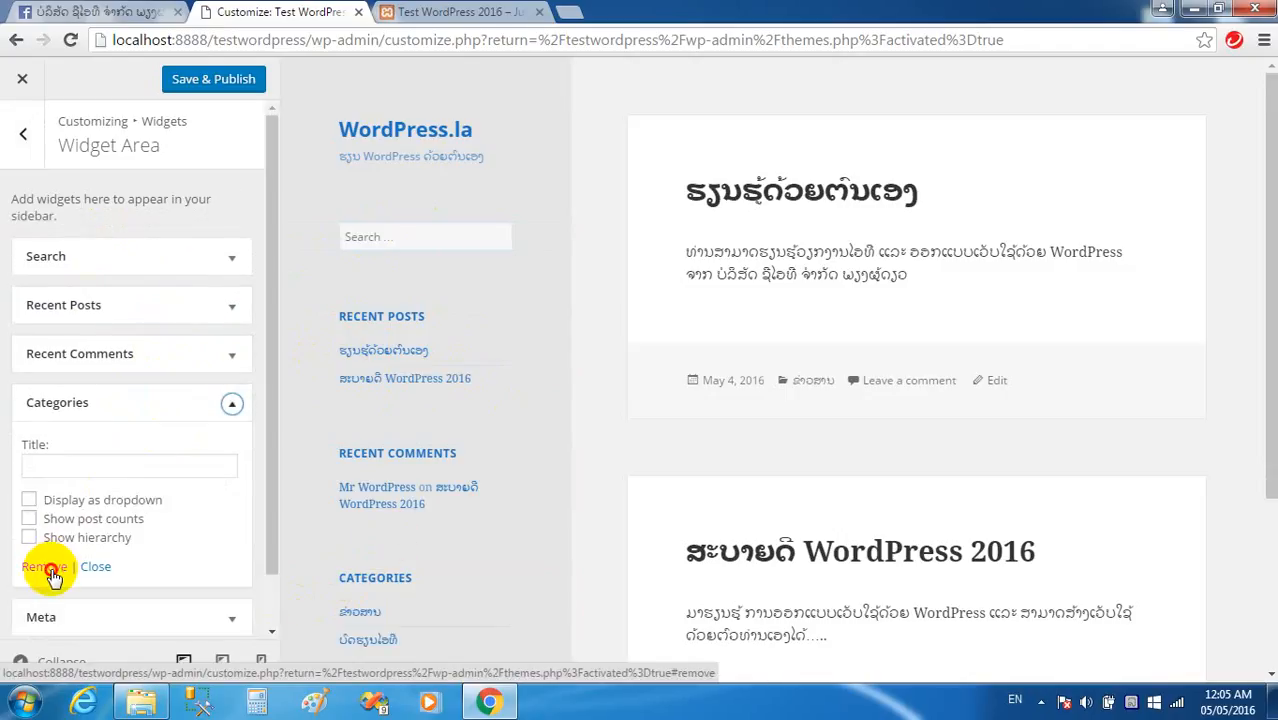
click(50, 568)
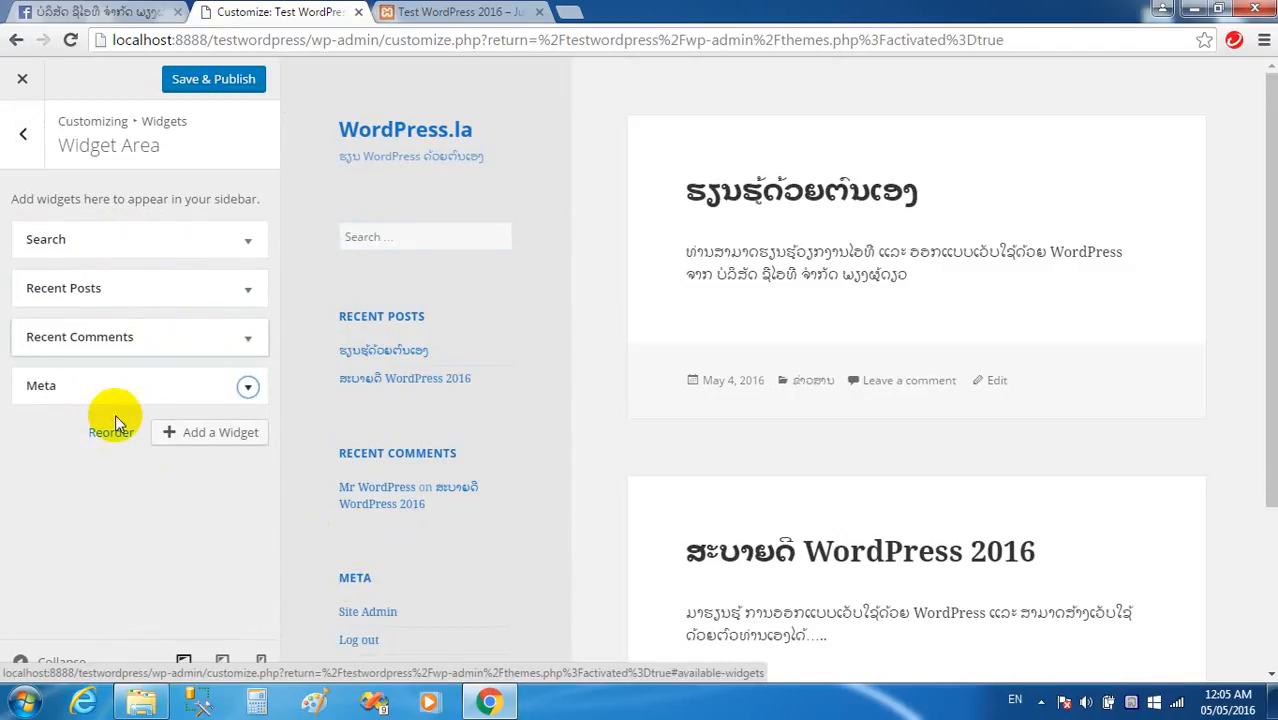
click(86, 394)
click(52, 488)
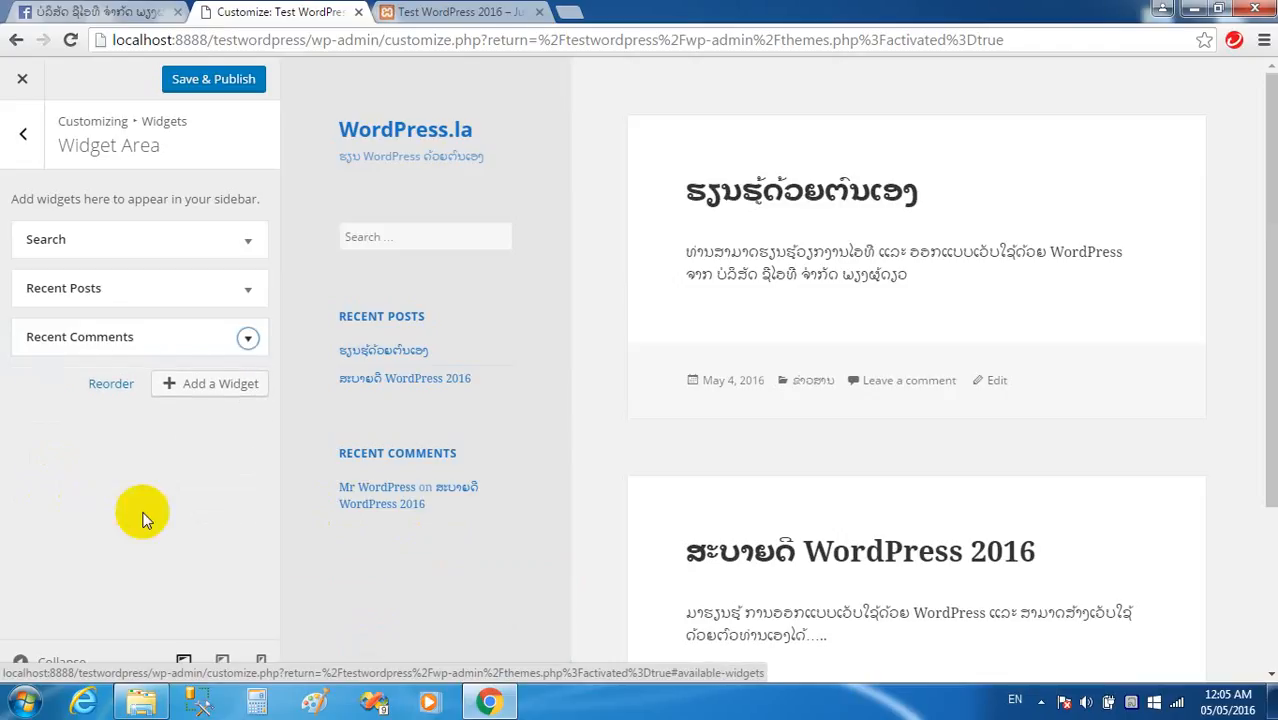
Return to the main Customizer sections and open the Static Front Page settings.
click(22, 134)
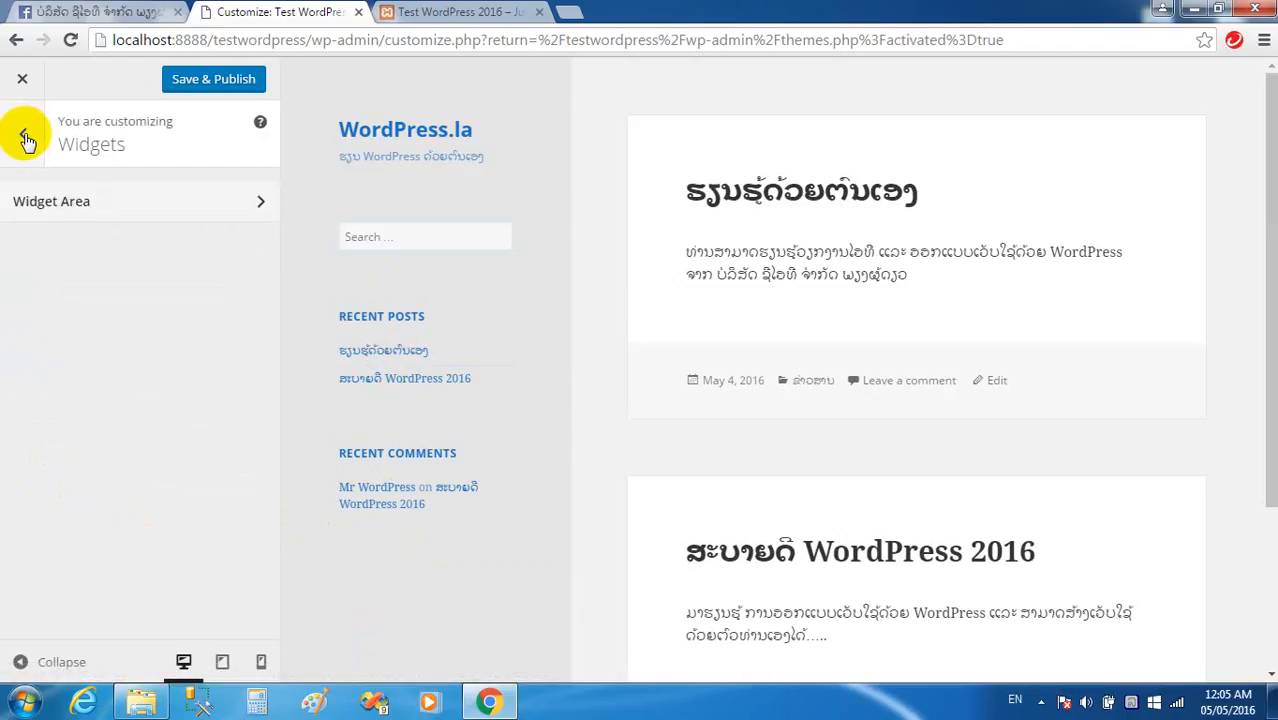
click(27, 140)
click(104, 530)
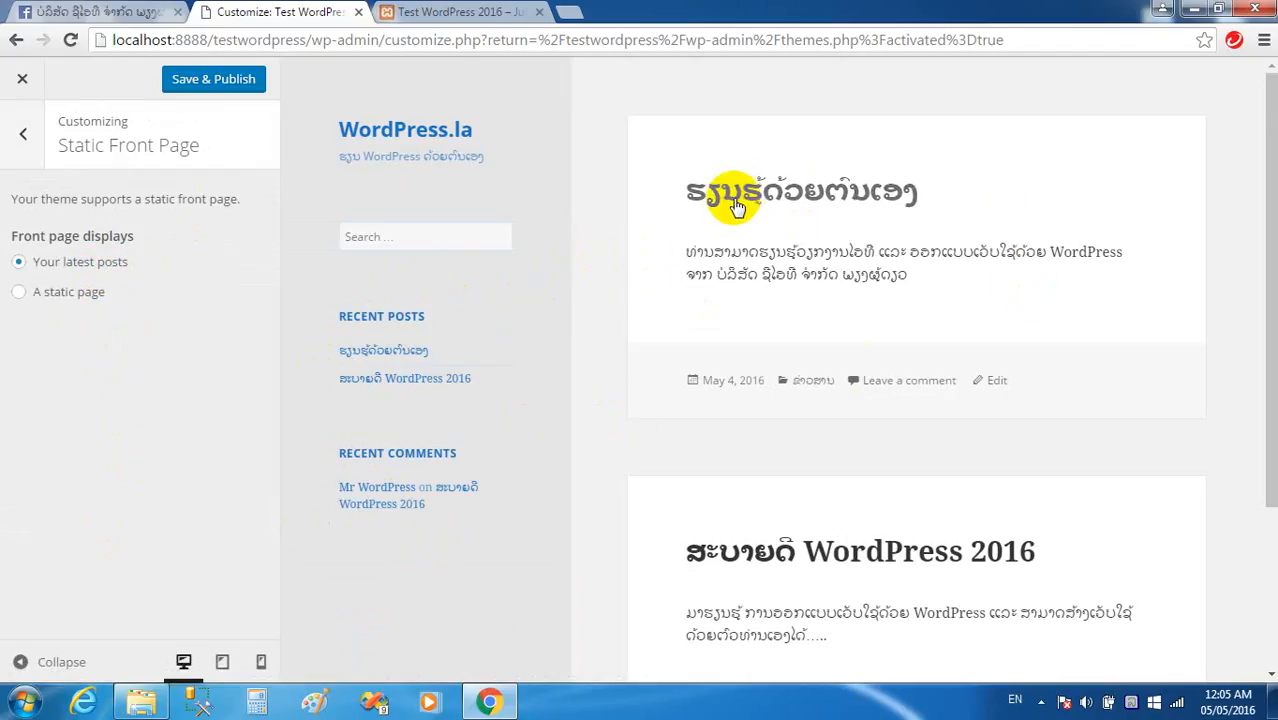
Preview the live front page, then Save & Publish the Customizer changes.
click(440, 12)
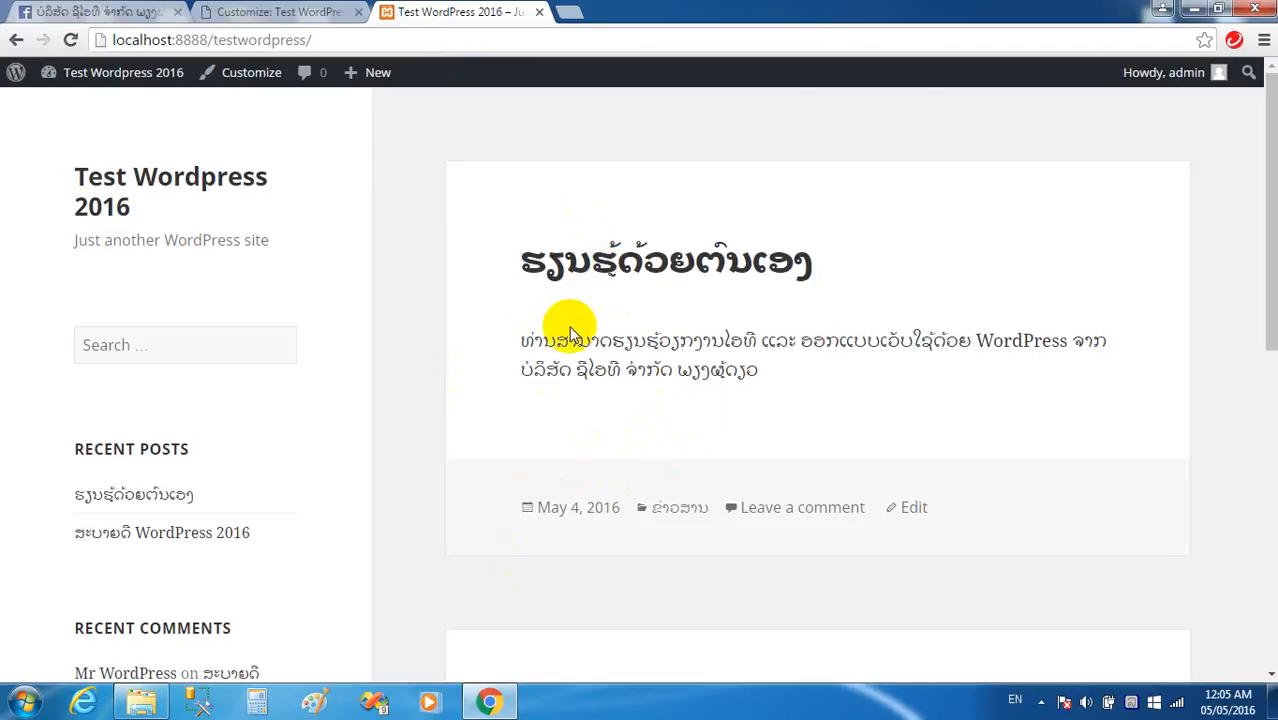
click(265, 12)
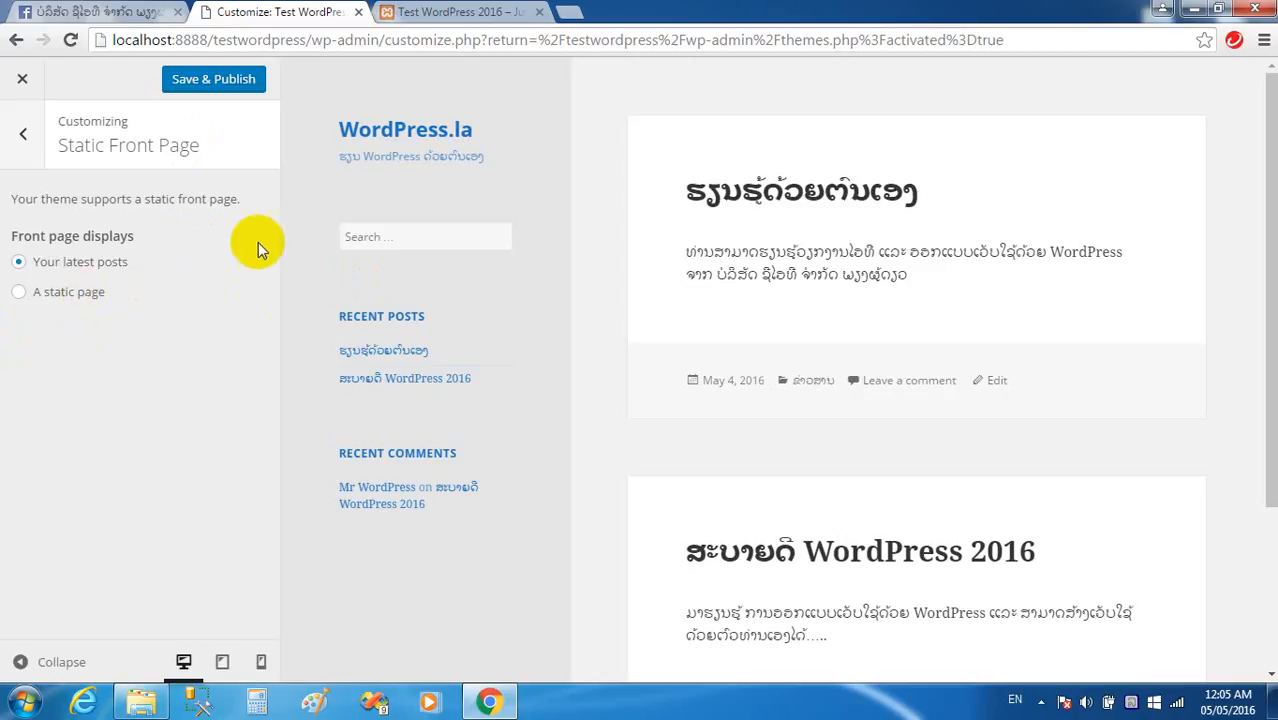
click(216, 90)
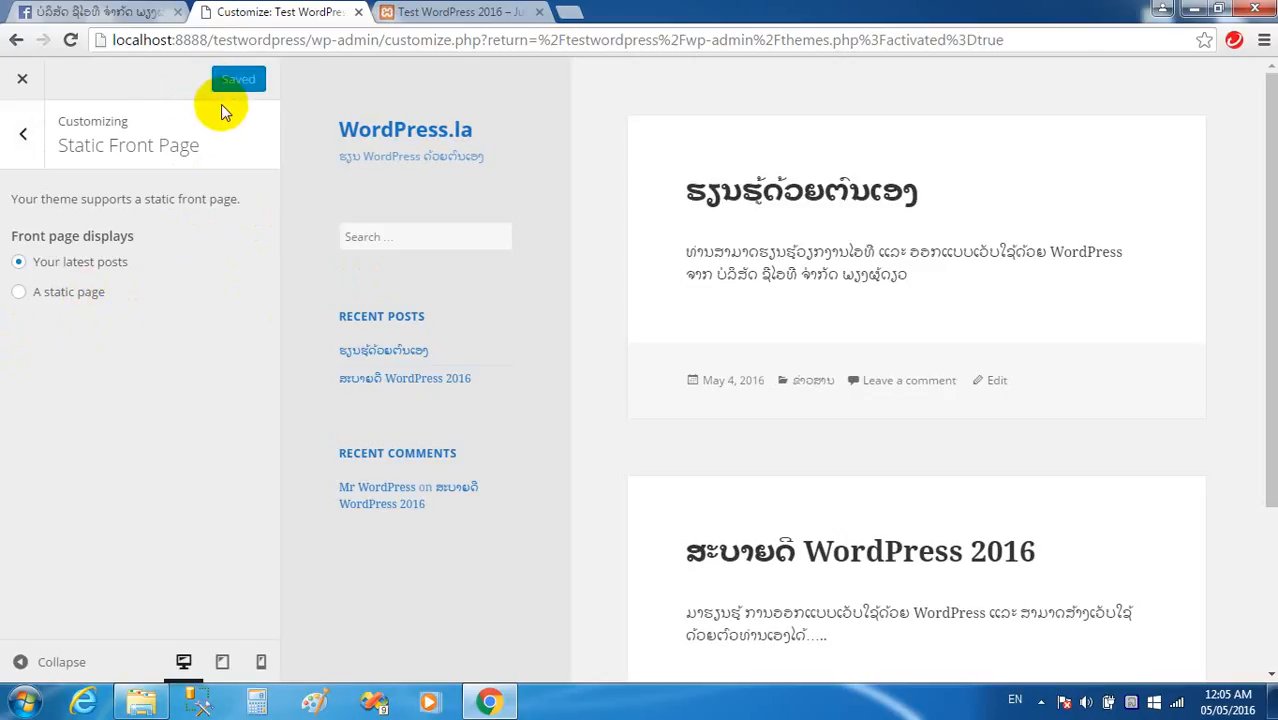
Reload the live site to check the published changes, then return to the Customizer's main sections.
click(465, 14)
click(392, 40)
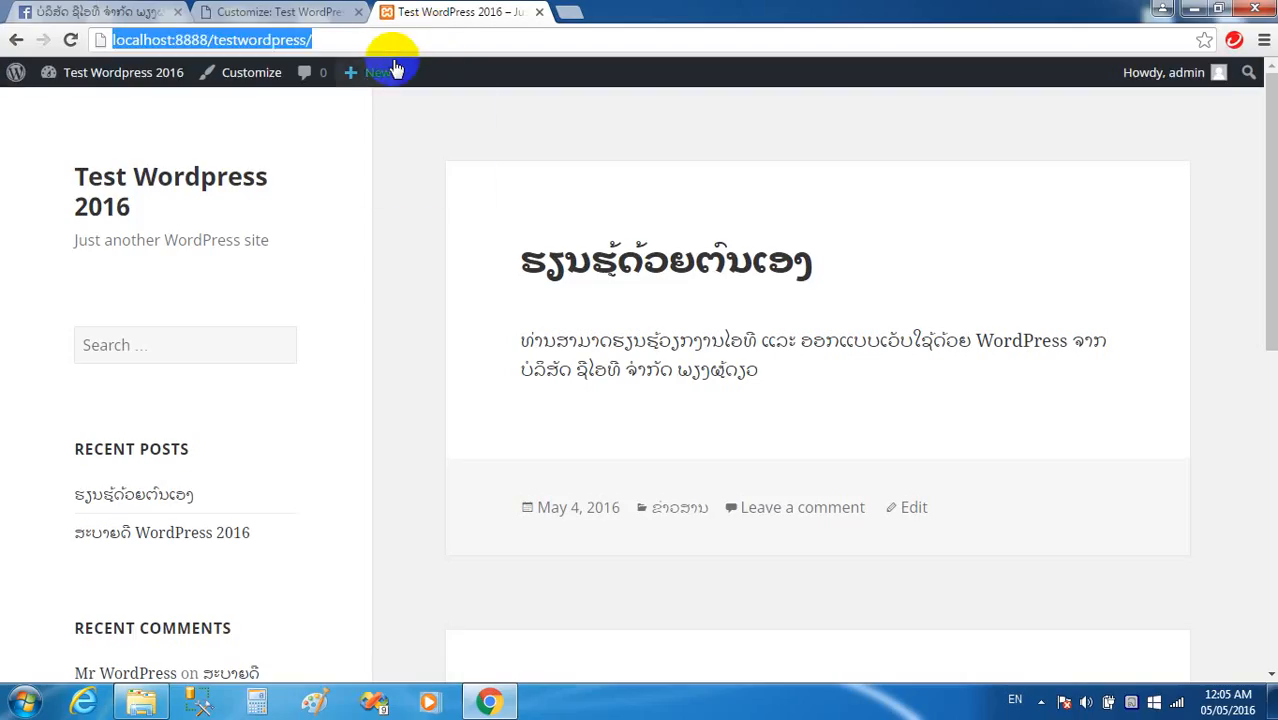
key(Return)
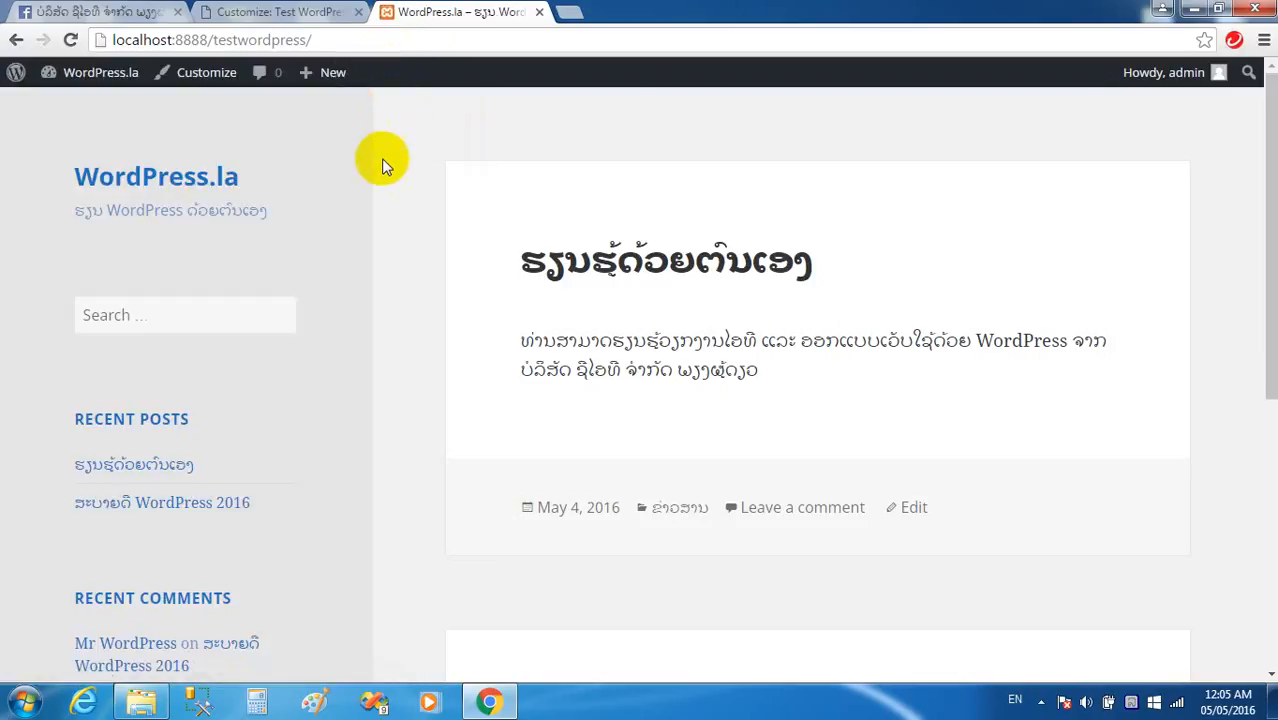
scroll(171, 479, down, 5)
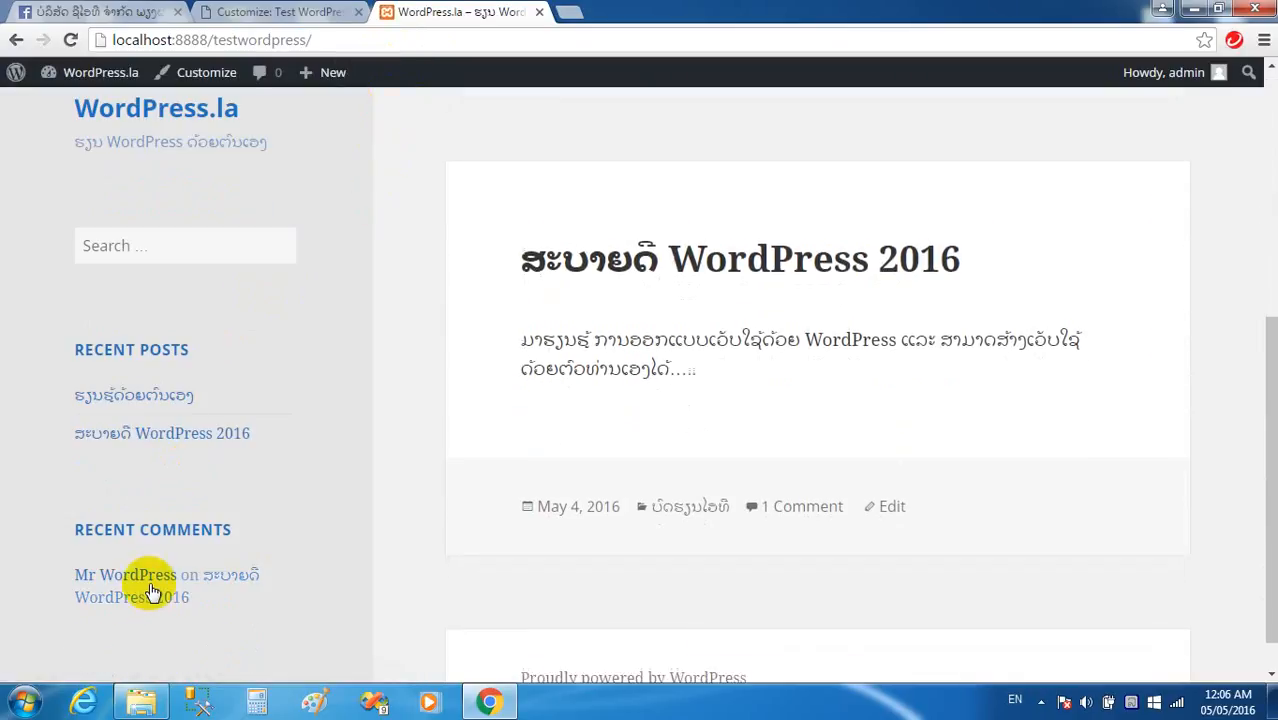
scroll(220, 580, down, 1)
scroll(266, 520, up, 4)
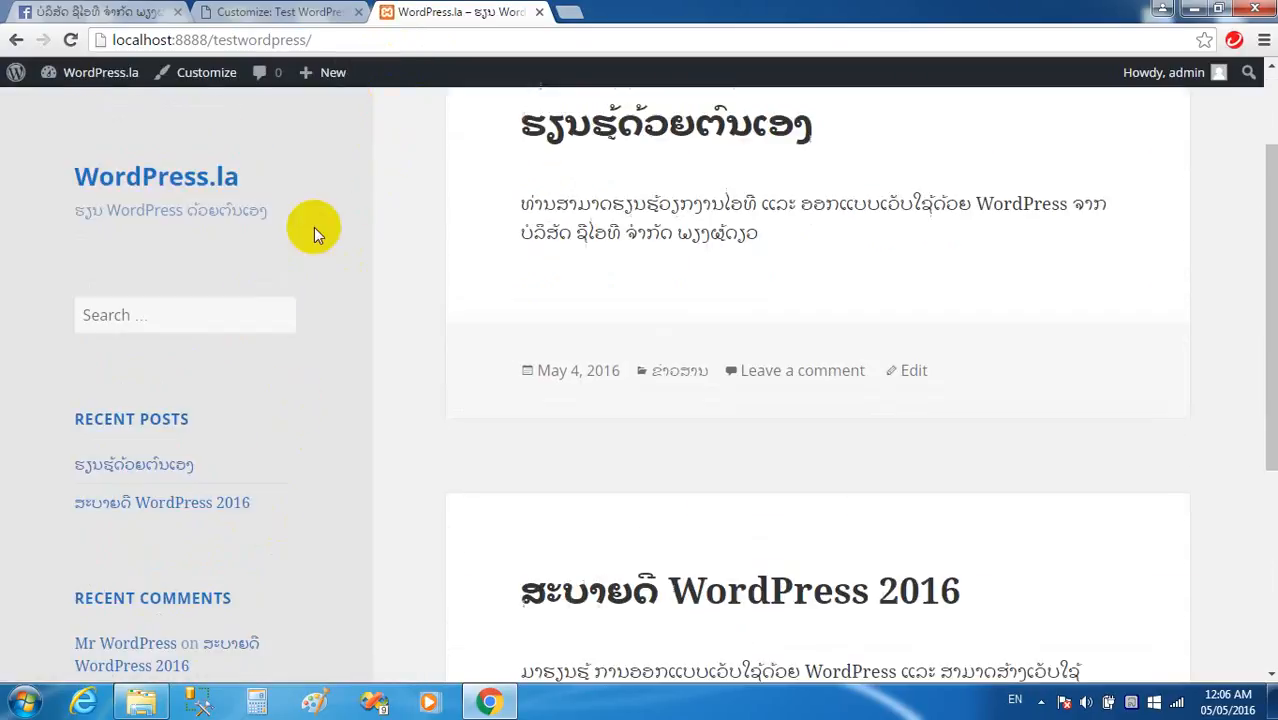
click(270, 11)
click(20, 133)
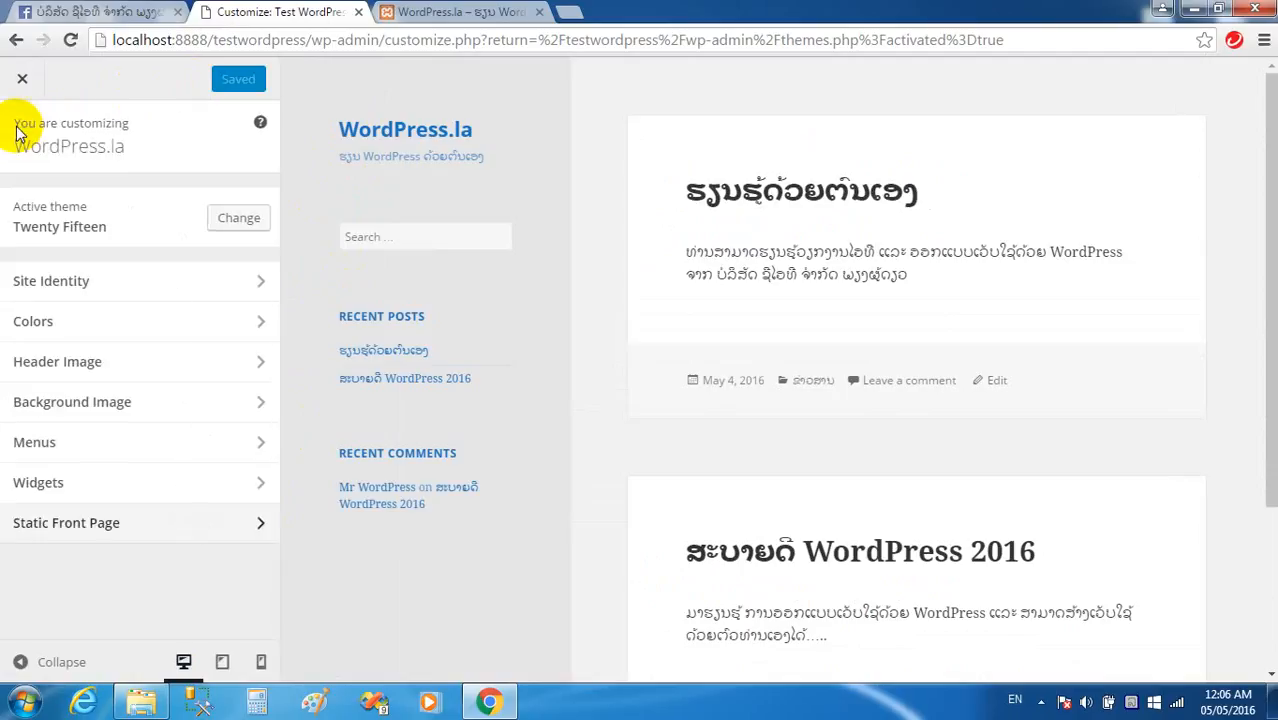
Close the Customizer and scroll through the Twenty Fifteen style.css in the theme editor.
click(22, 80)
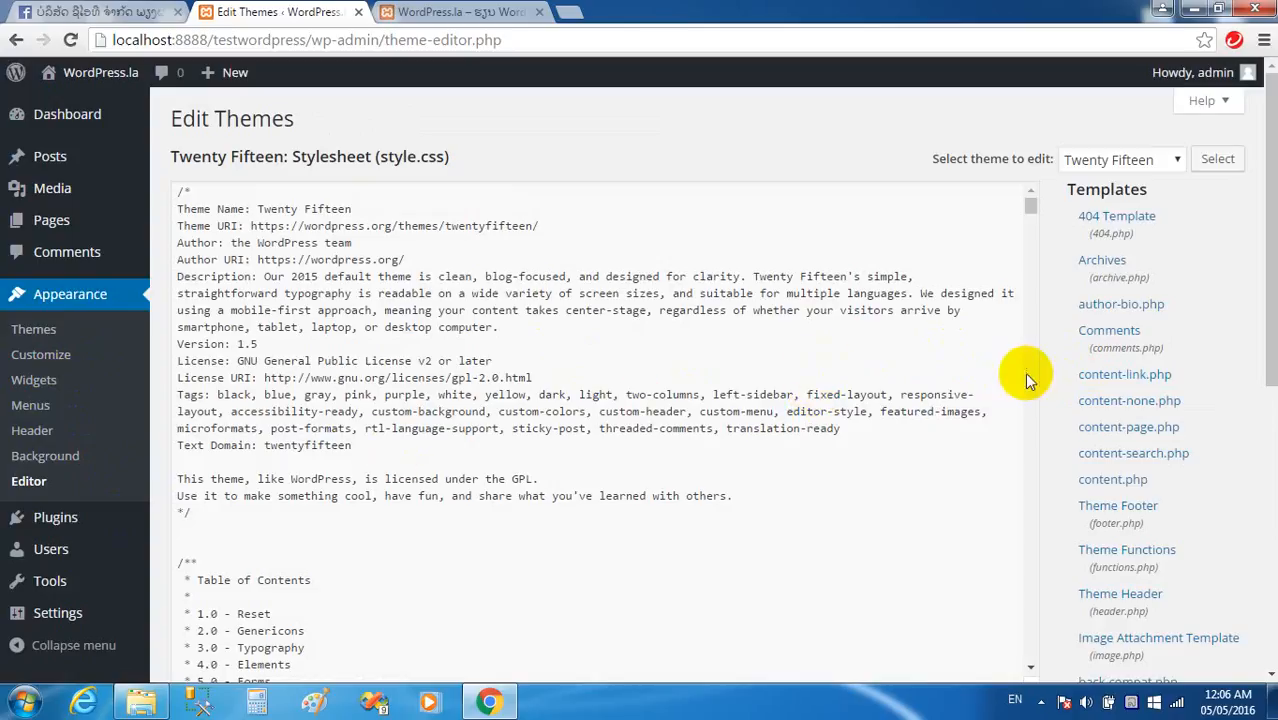
scroll(455, 428, down, 3)
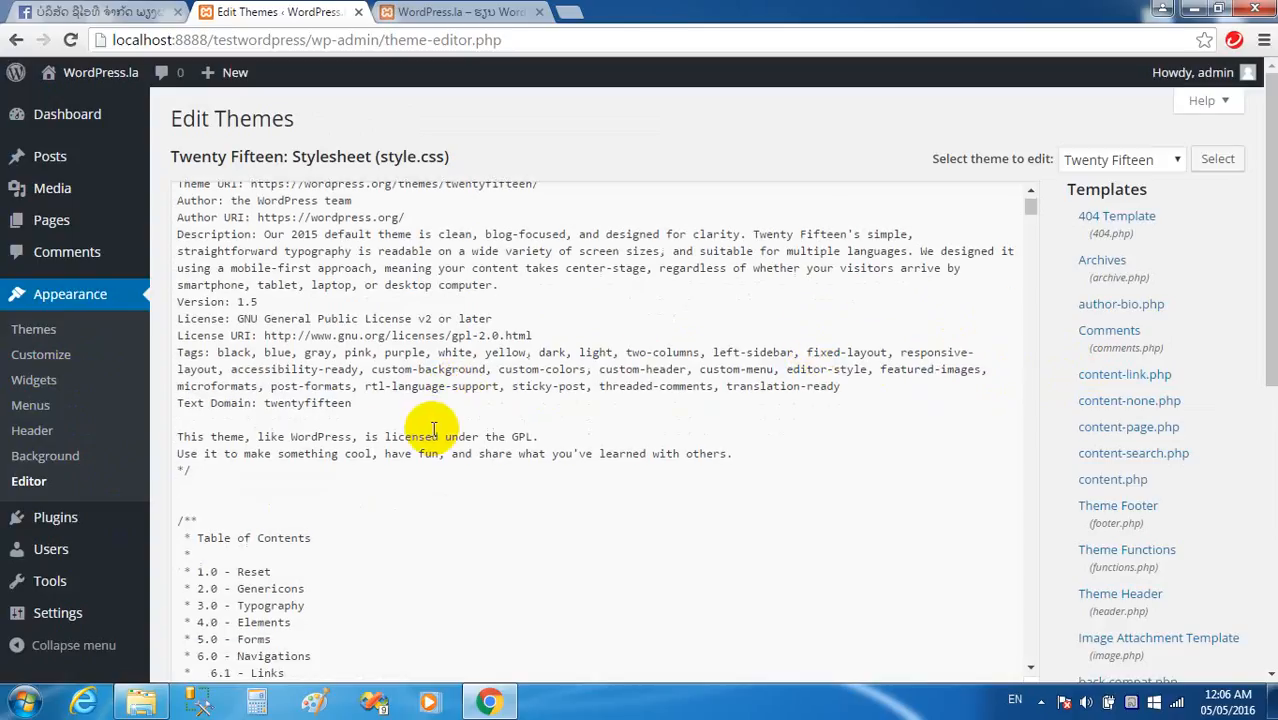
scroll(431, 428, up, 3)
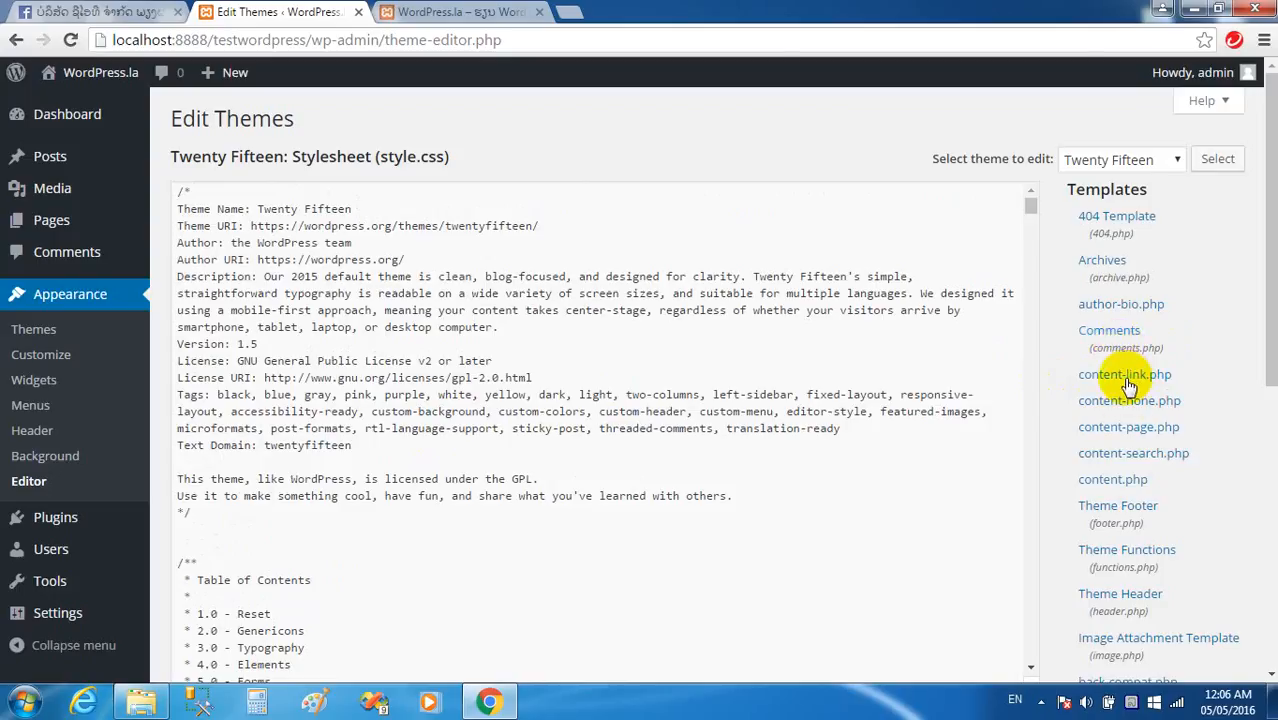
scroll(1126, 430, down, 2)
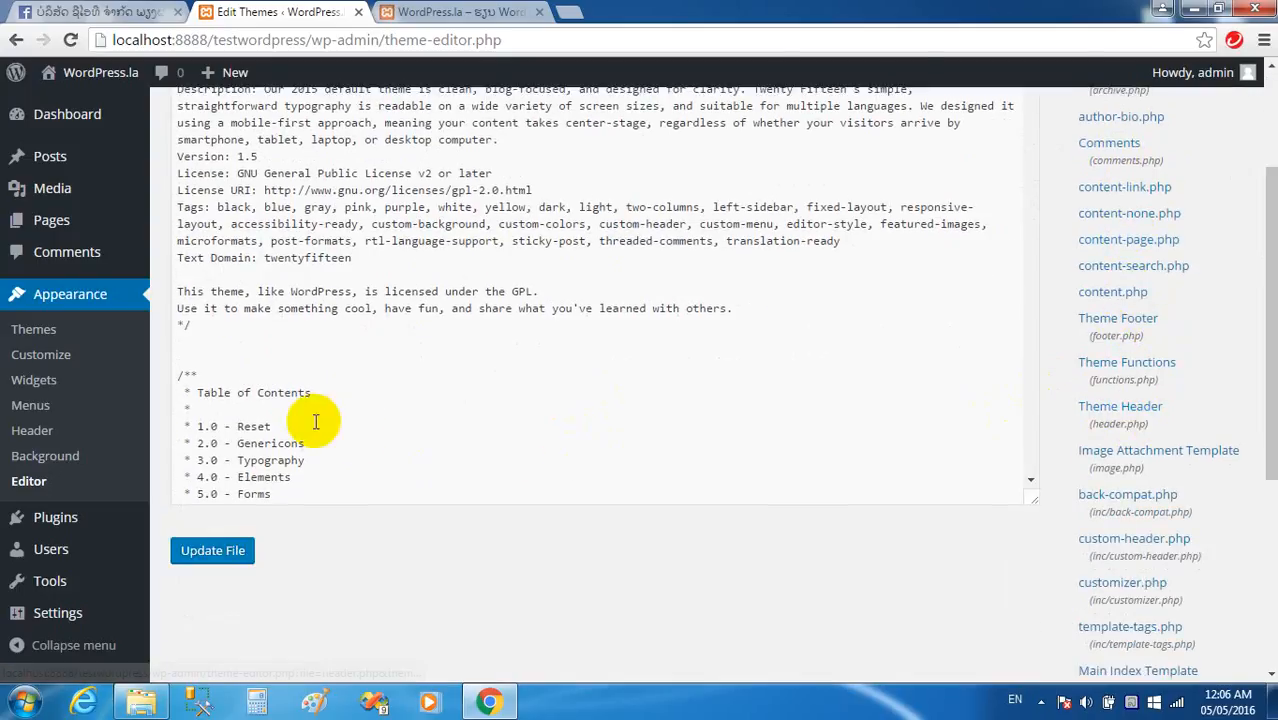
scroll(315, 421, down, 5)
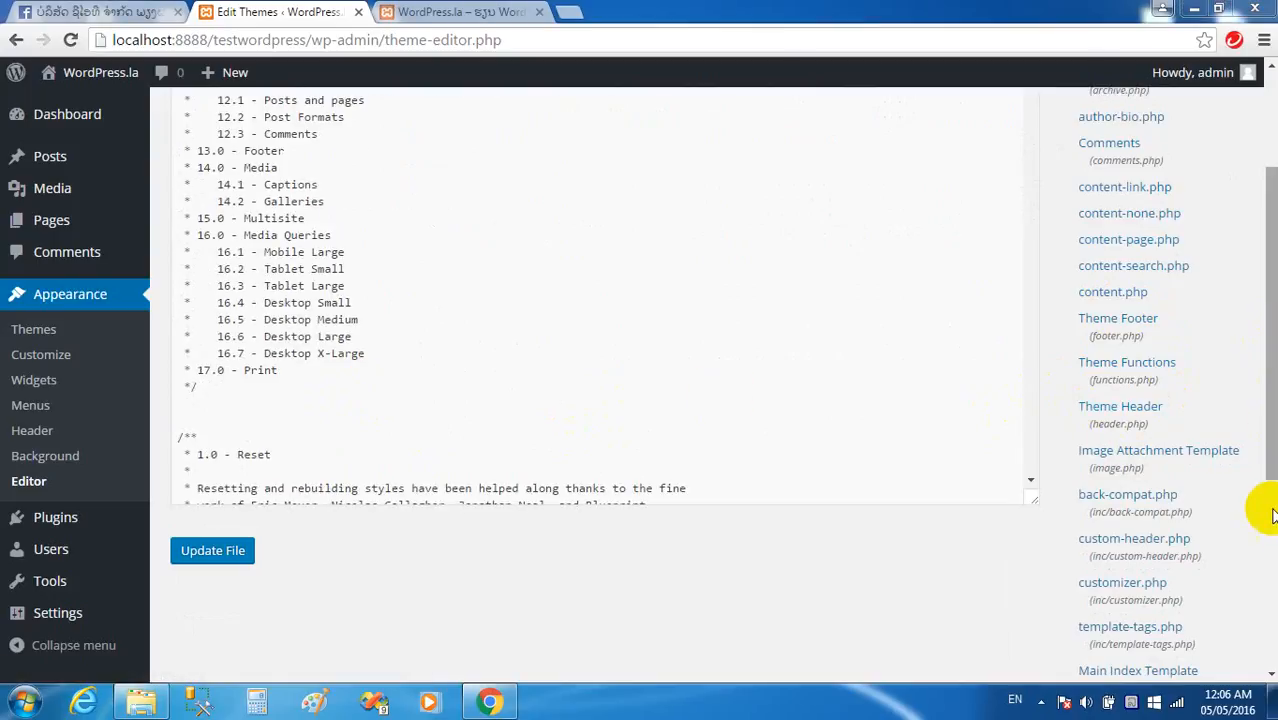
drag(1272, 458, 1263, 556)
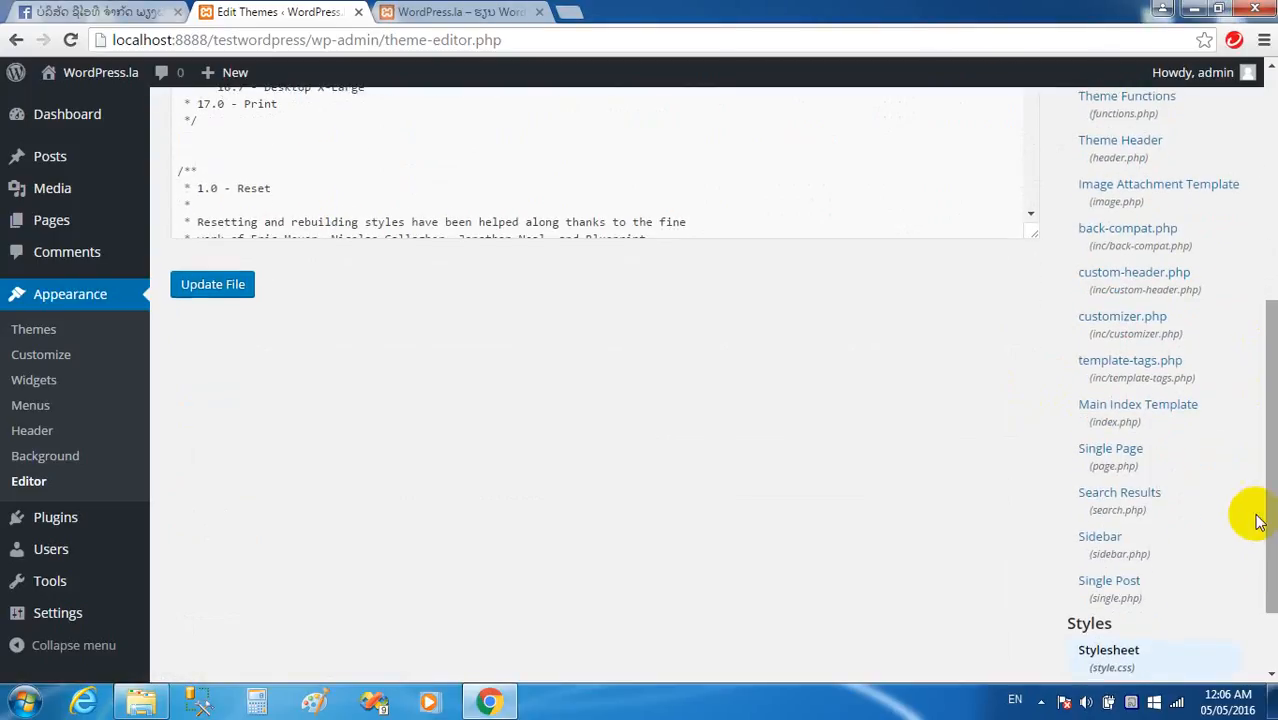
drag(1258, 491, 1265, 275)
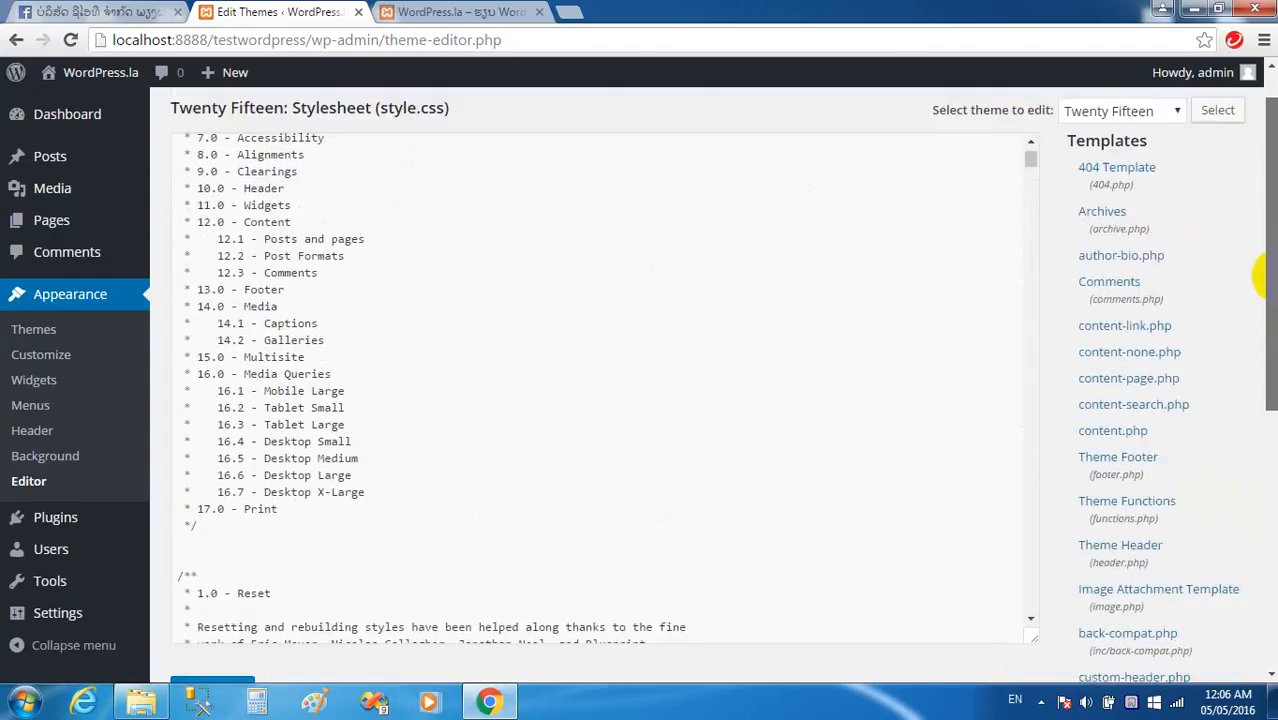
Open Installed Plugins, showing inactive Akismet 3.1.10 and Hello Dolly 1.6, after glancing at the front page.
click(72, 296)
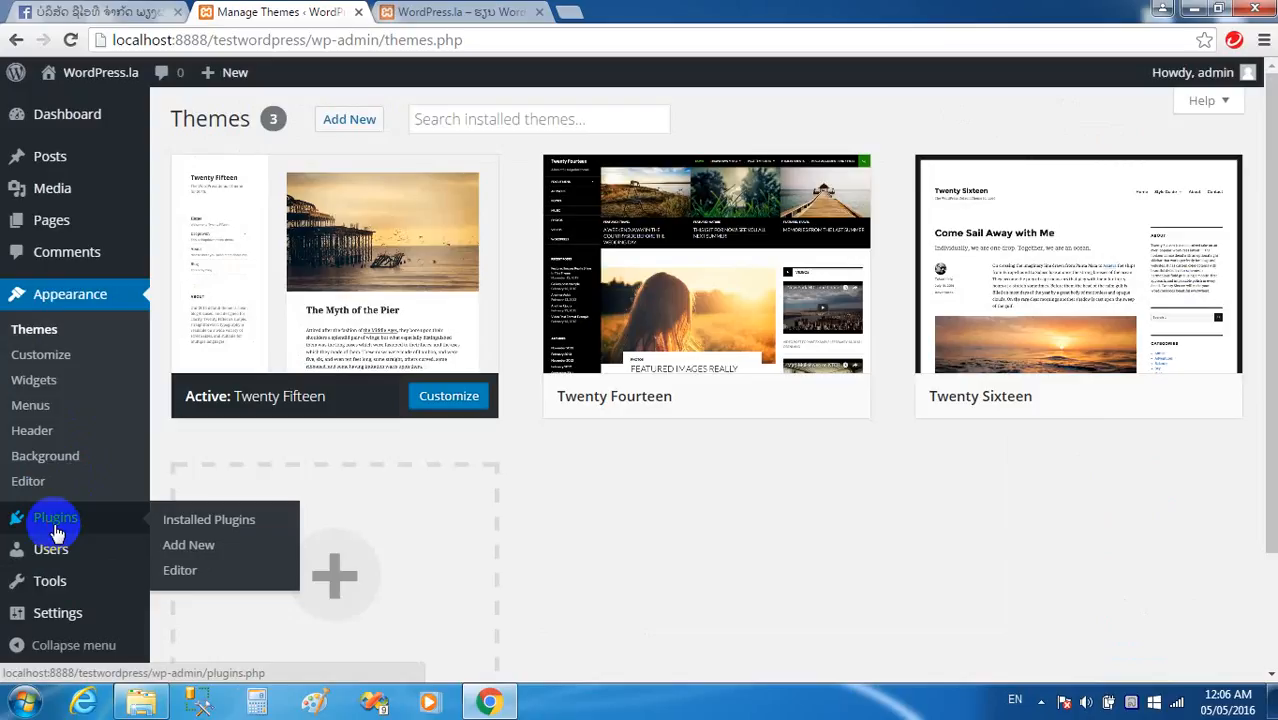
click(60, 522)
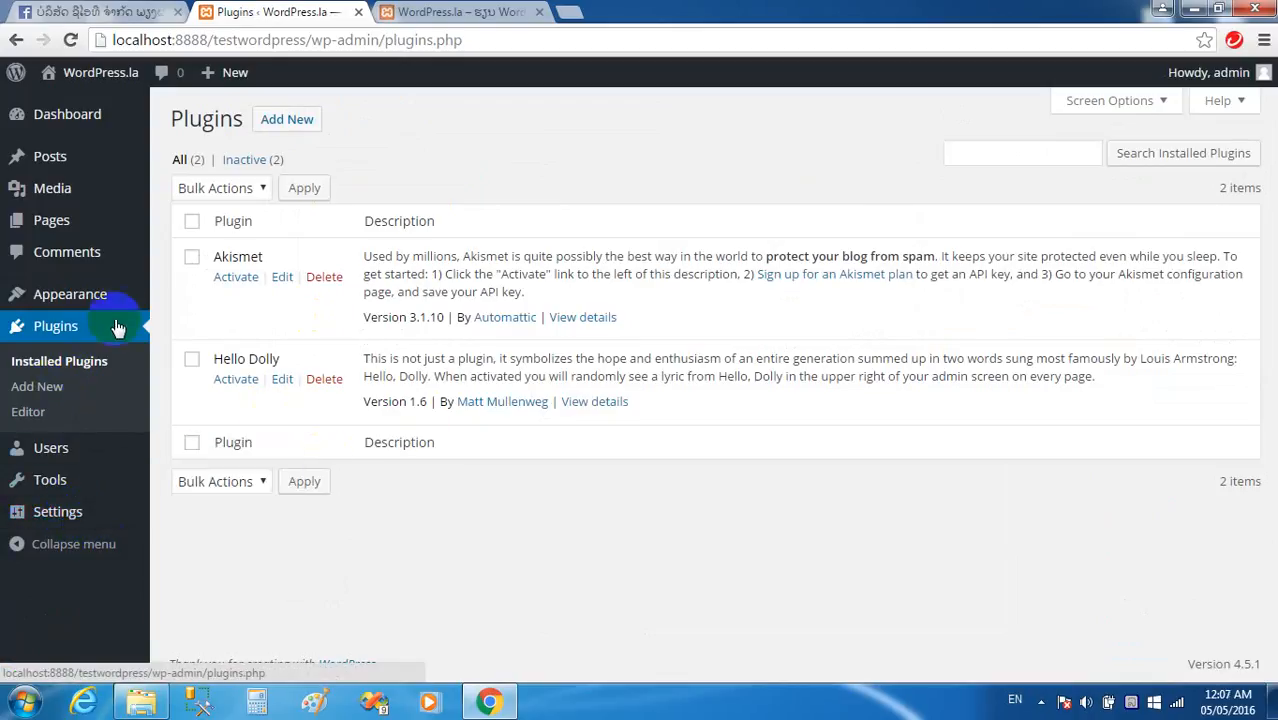
click(413, 10)
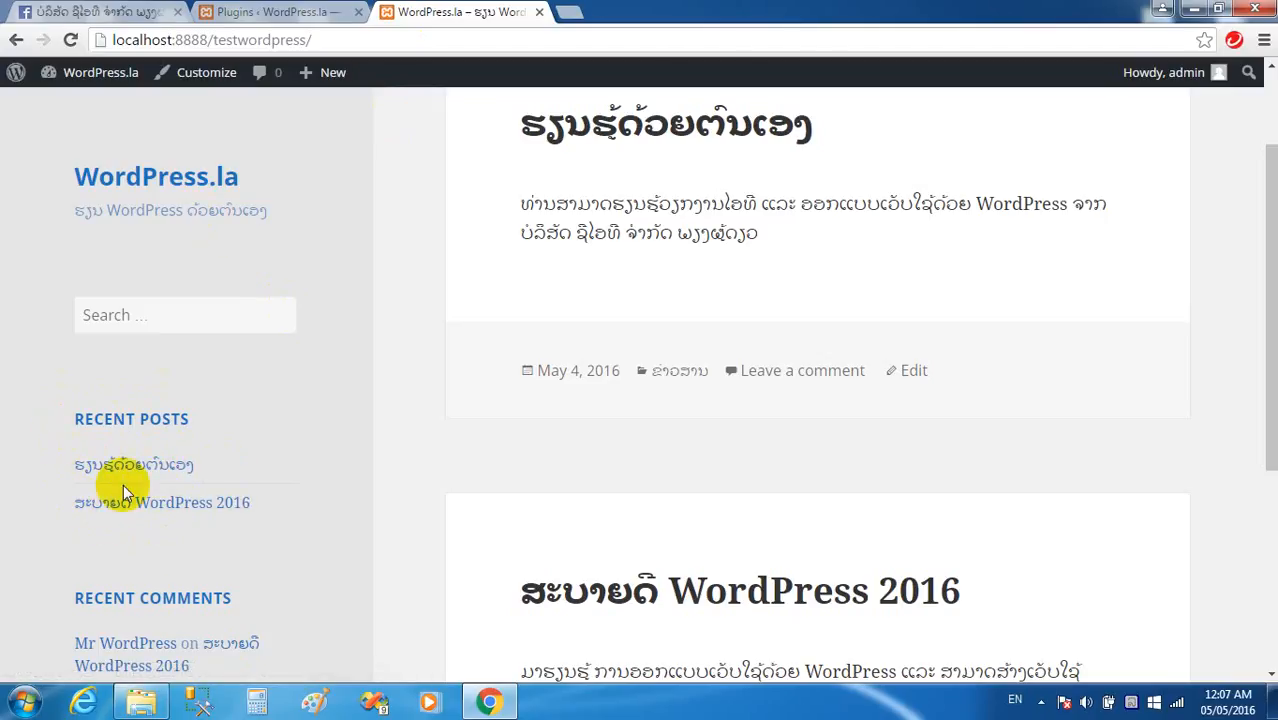
click(253, 11)
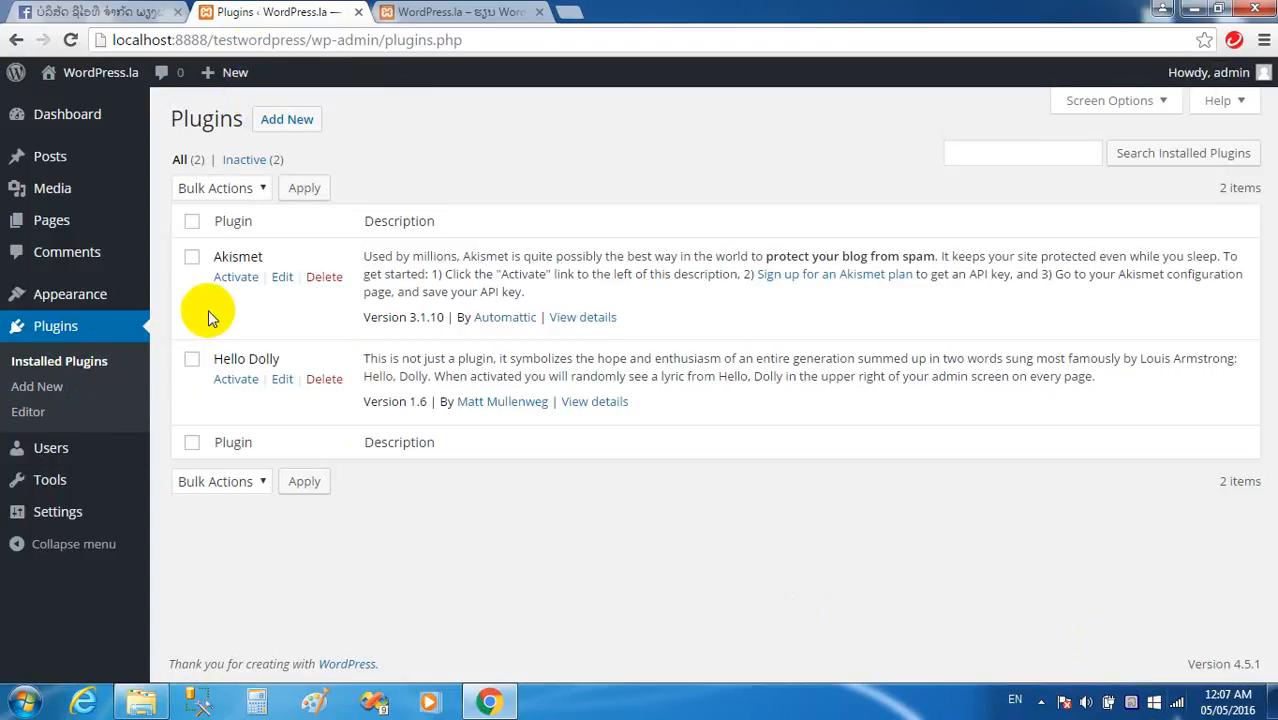
On Add Plugins, search the directory for 'Recent Posts Widget' using the search suggestion.
click(52, 396)
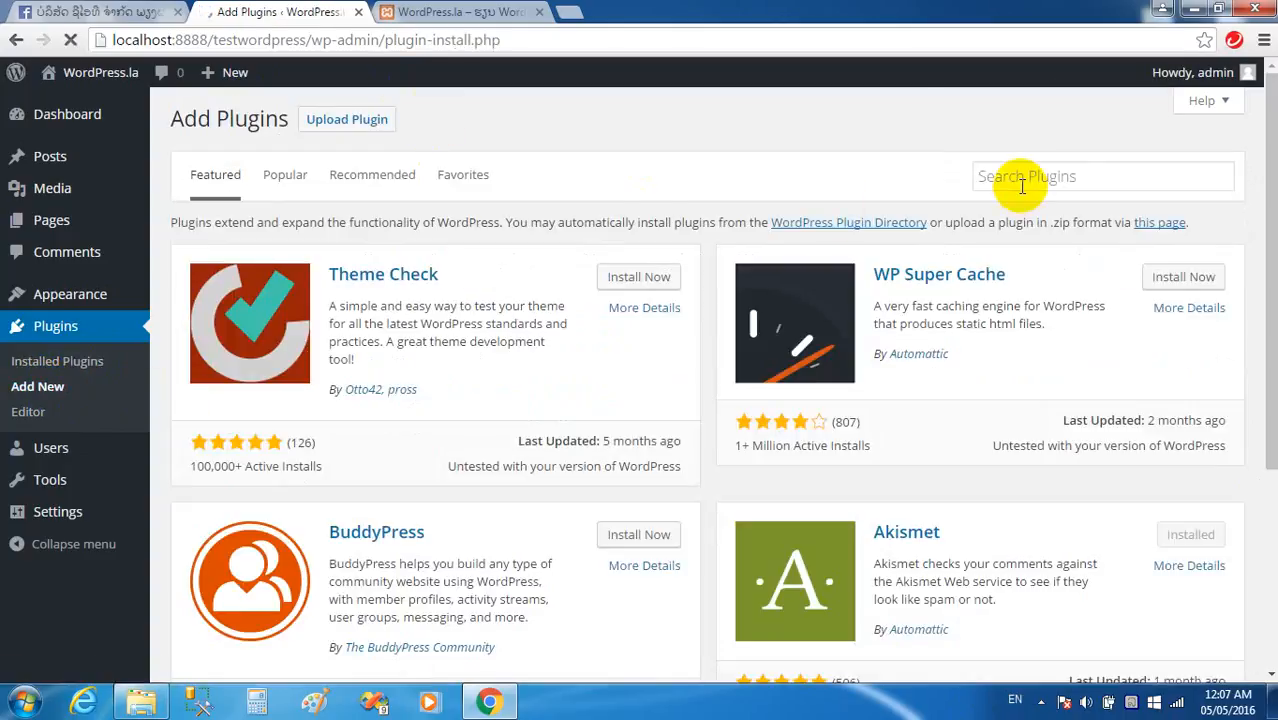
click(1020, 180)
text(c)
key(BackSpace)
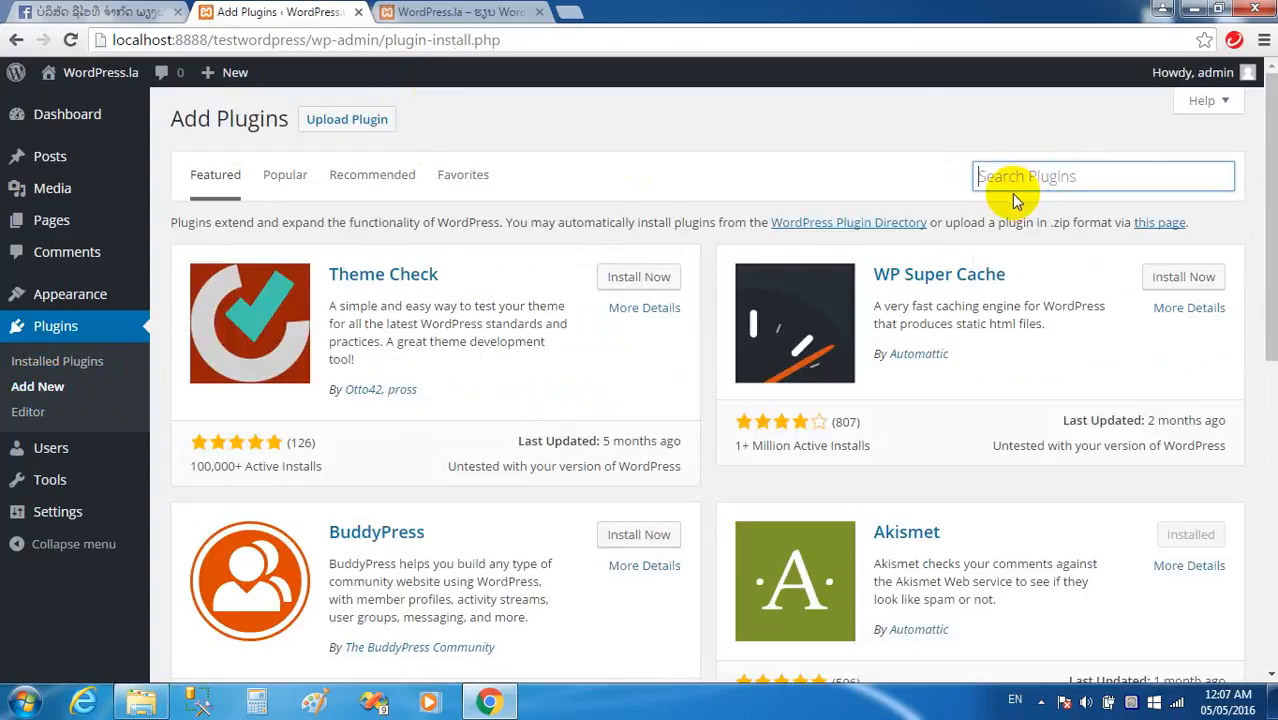
text(rec)
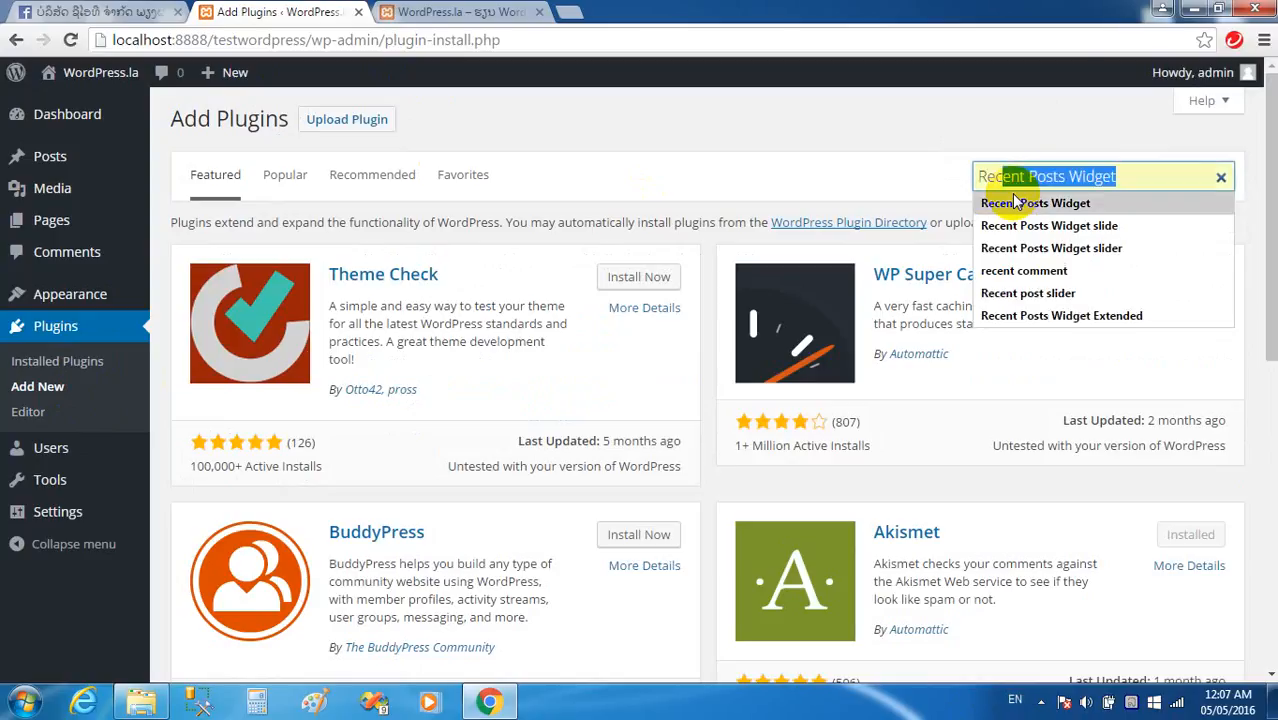
key(Down)
click(1015, 202)
click(437, 14)
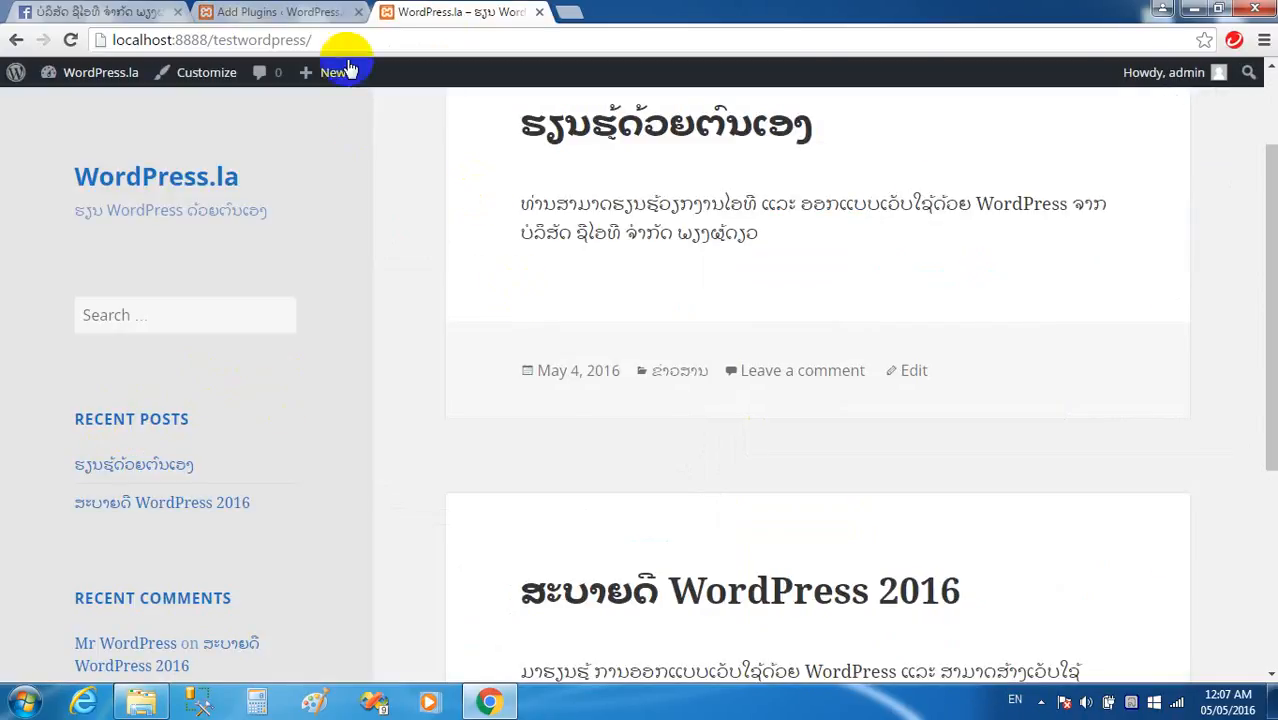
click(280, 11)
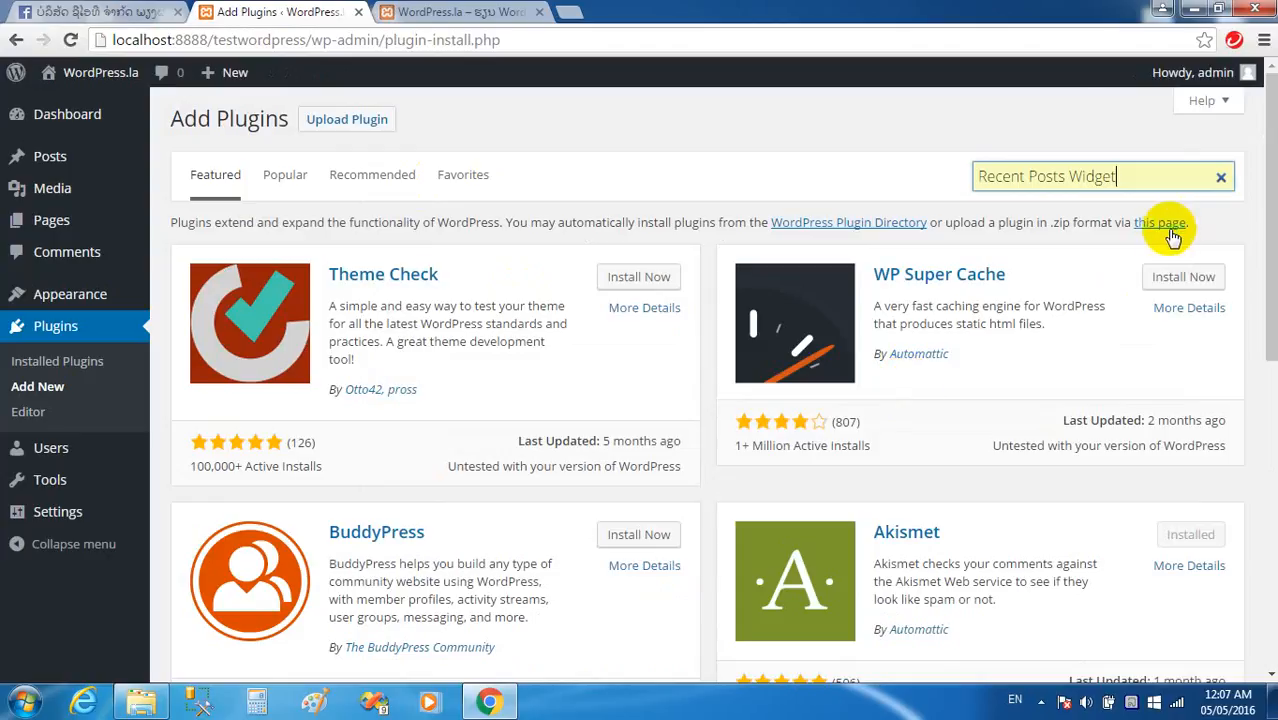
key(Return)
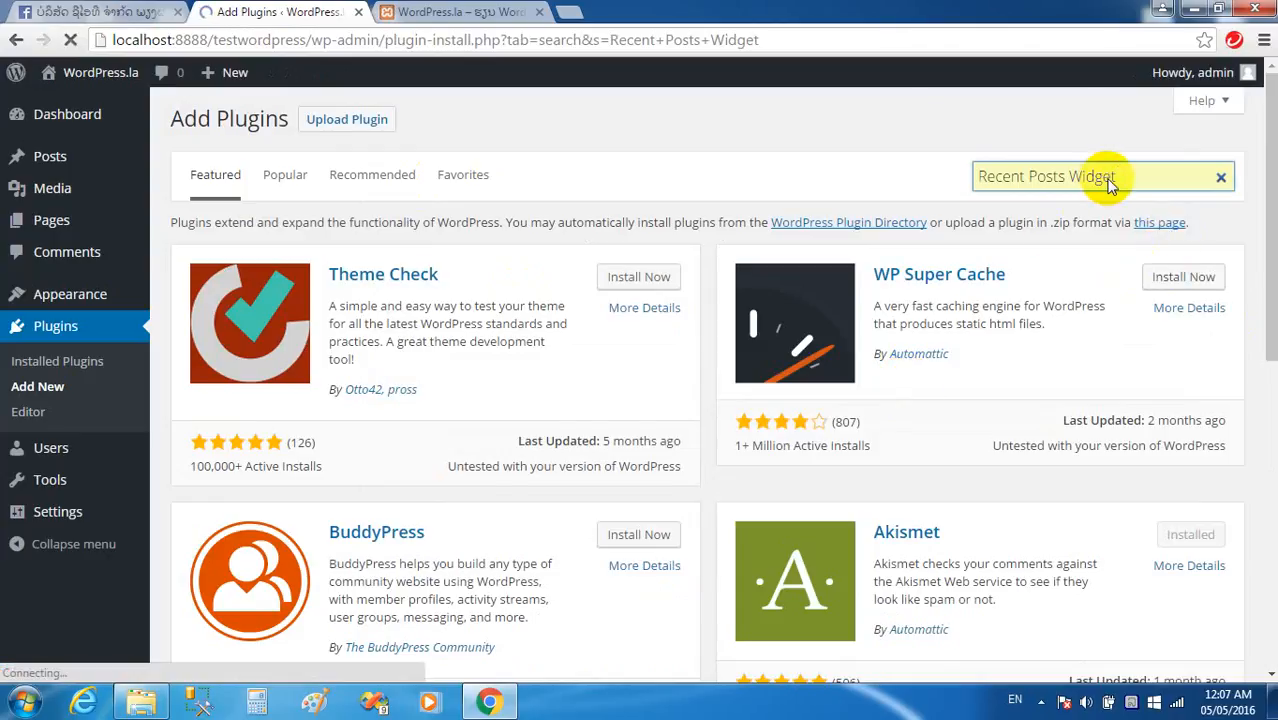
Install and activate Recent Posts Widget Extended 0.9.9.5, then view the WordPress.la front page.
scroll(699, 357, down, 7)
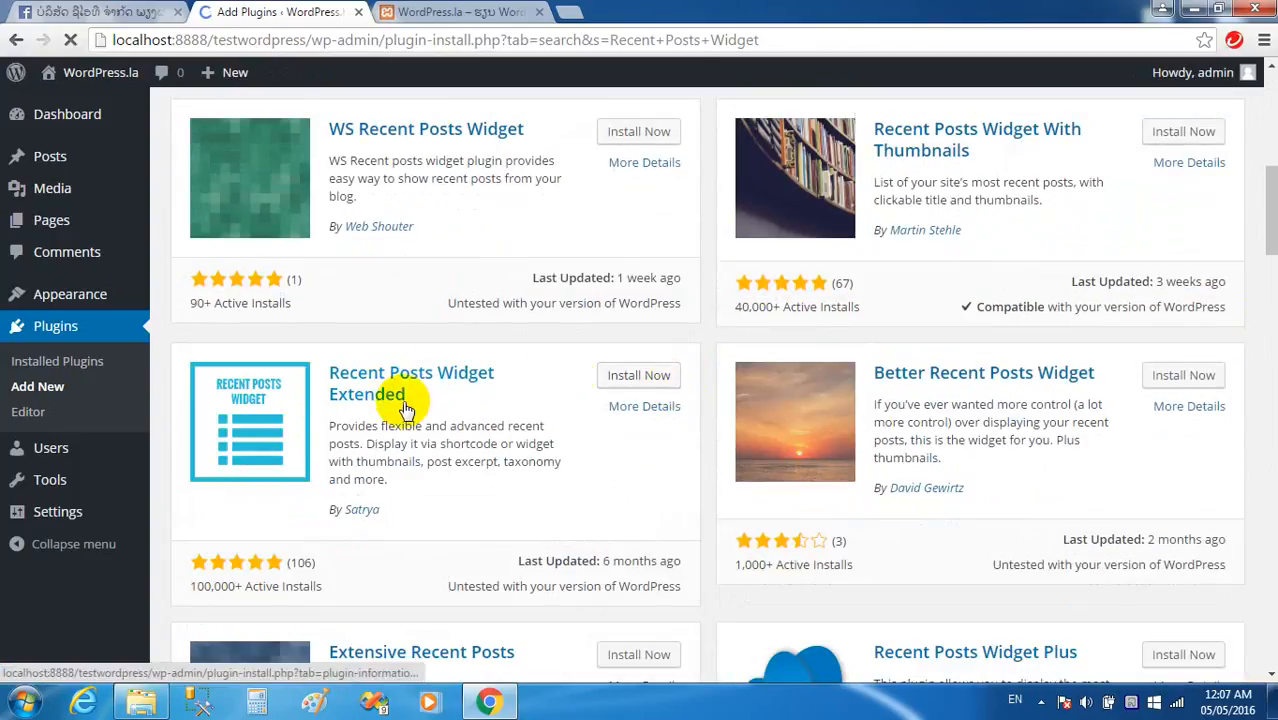
click(627, 378)
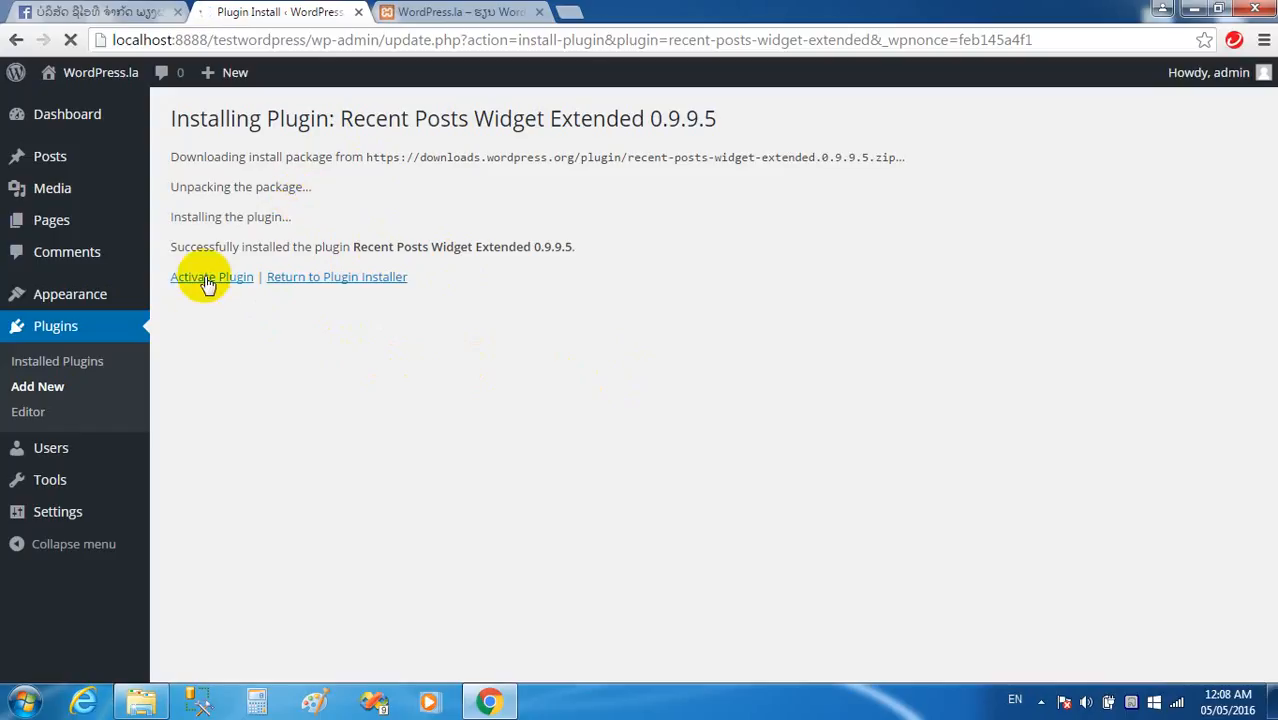
click(212, 280)
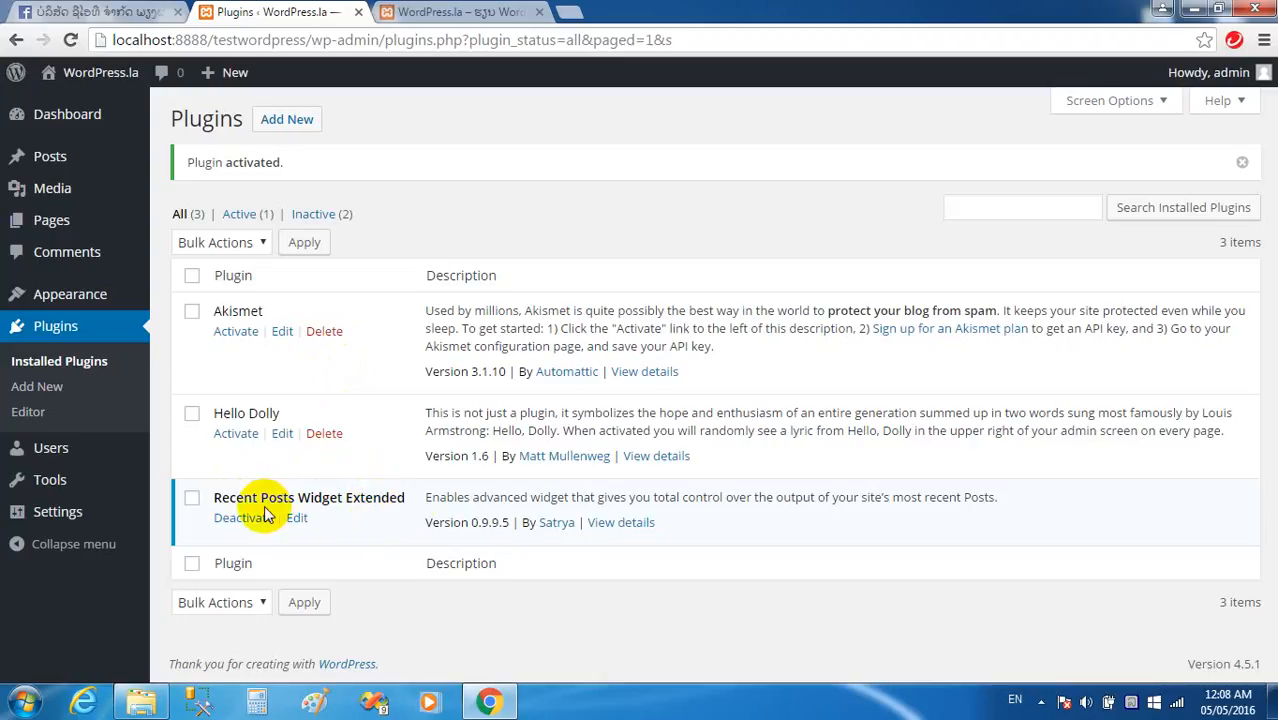
click(450, 12)
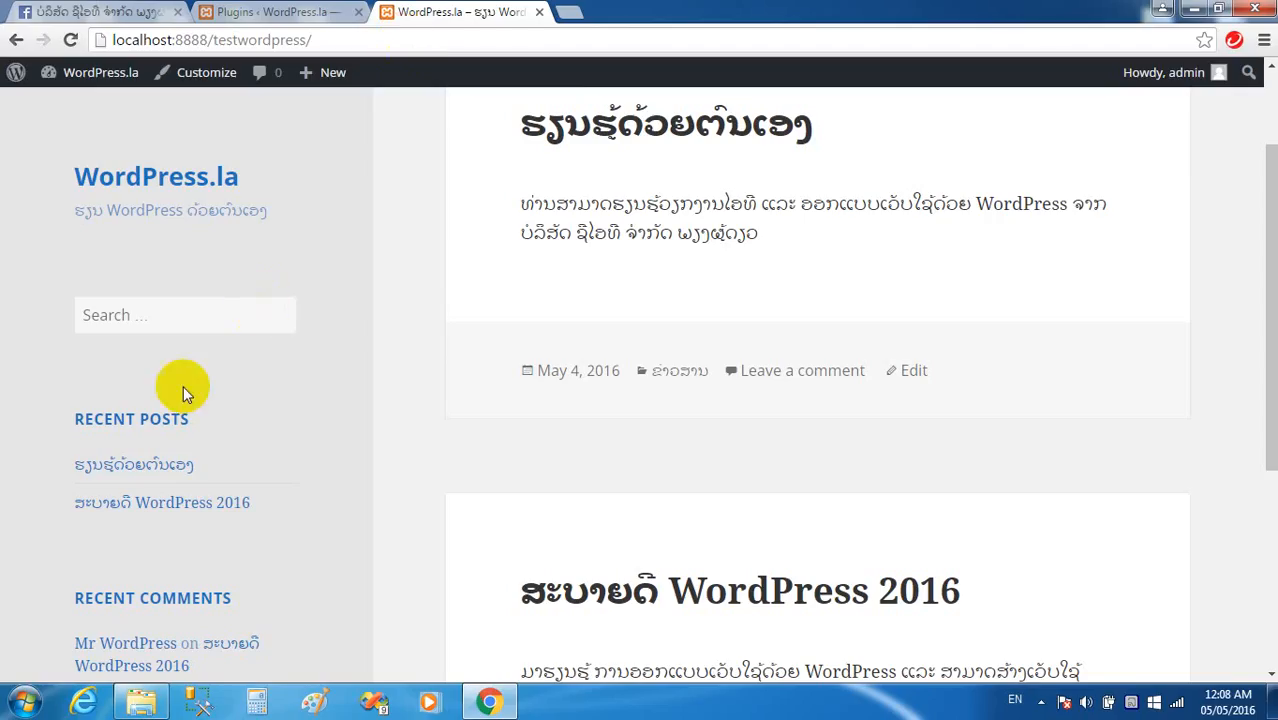
On the Widgets page, delete the default Recent Posts widget from the Widget Area.
click(285, 12)
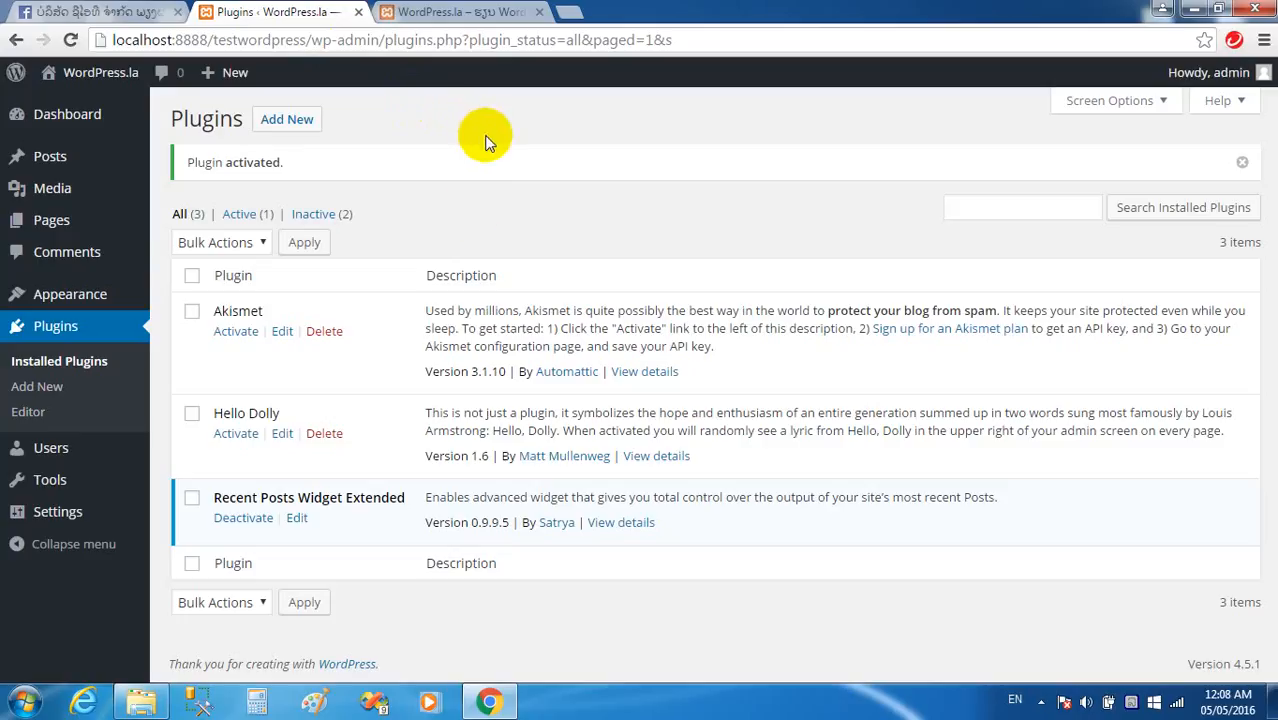
click(82, 296)
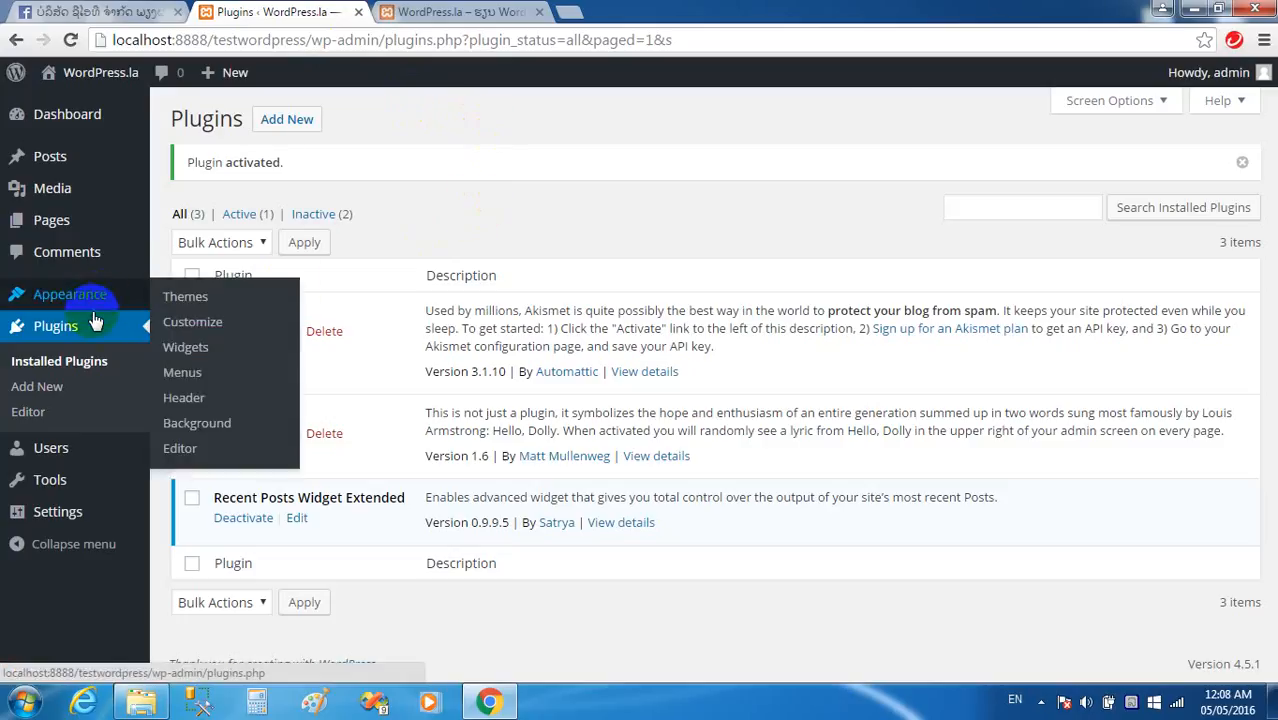
click(197, 352)
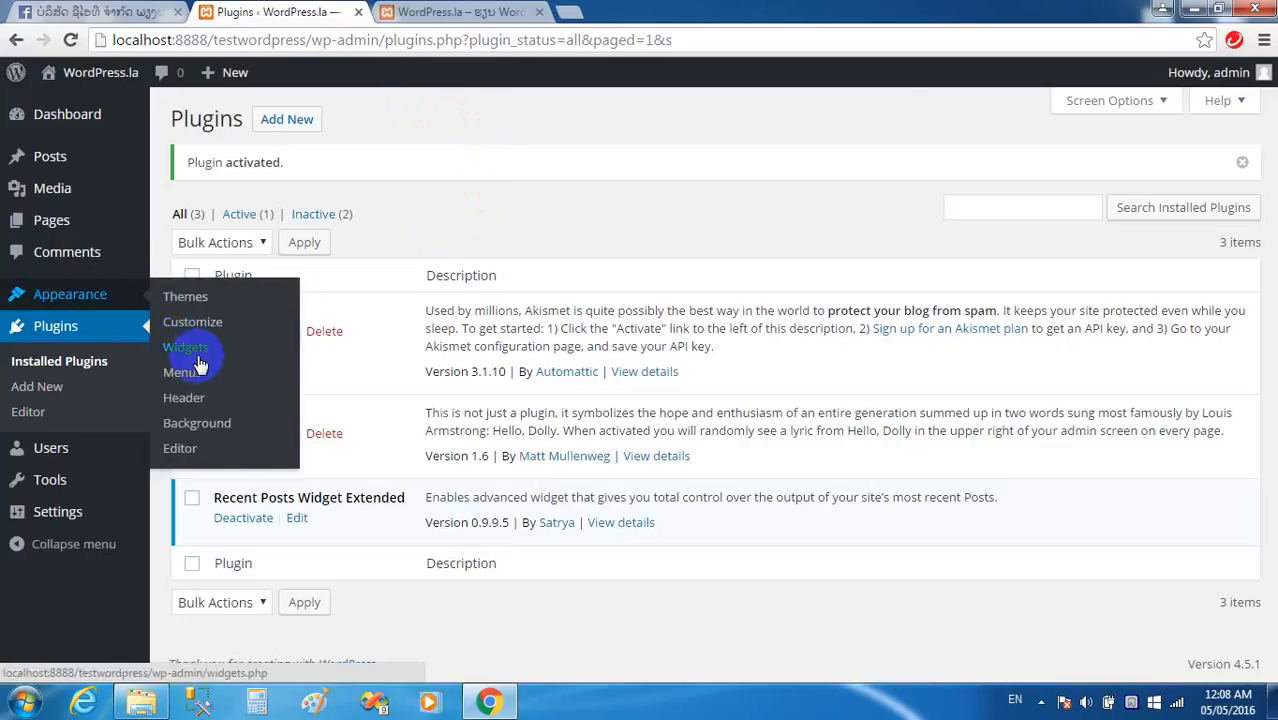
click(205, 353)
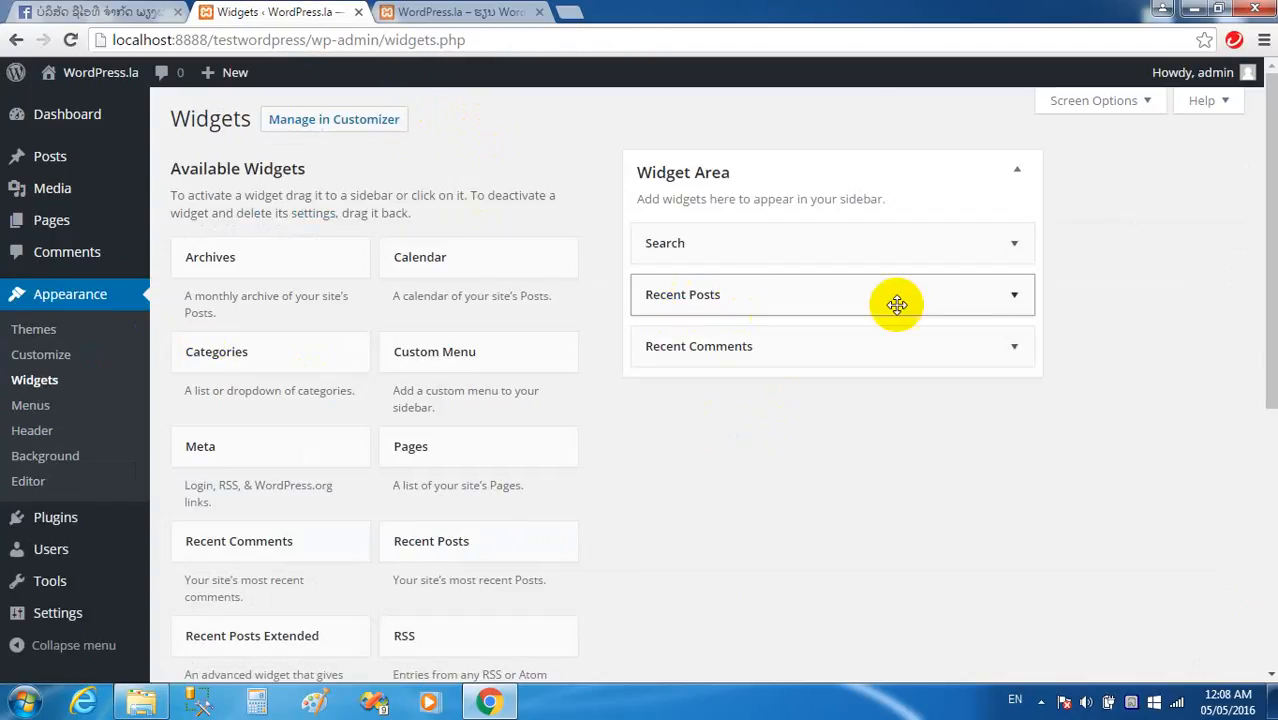
click(1018, 299)
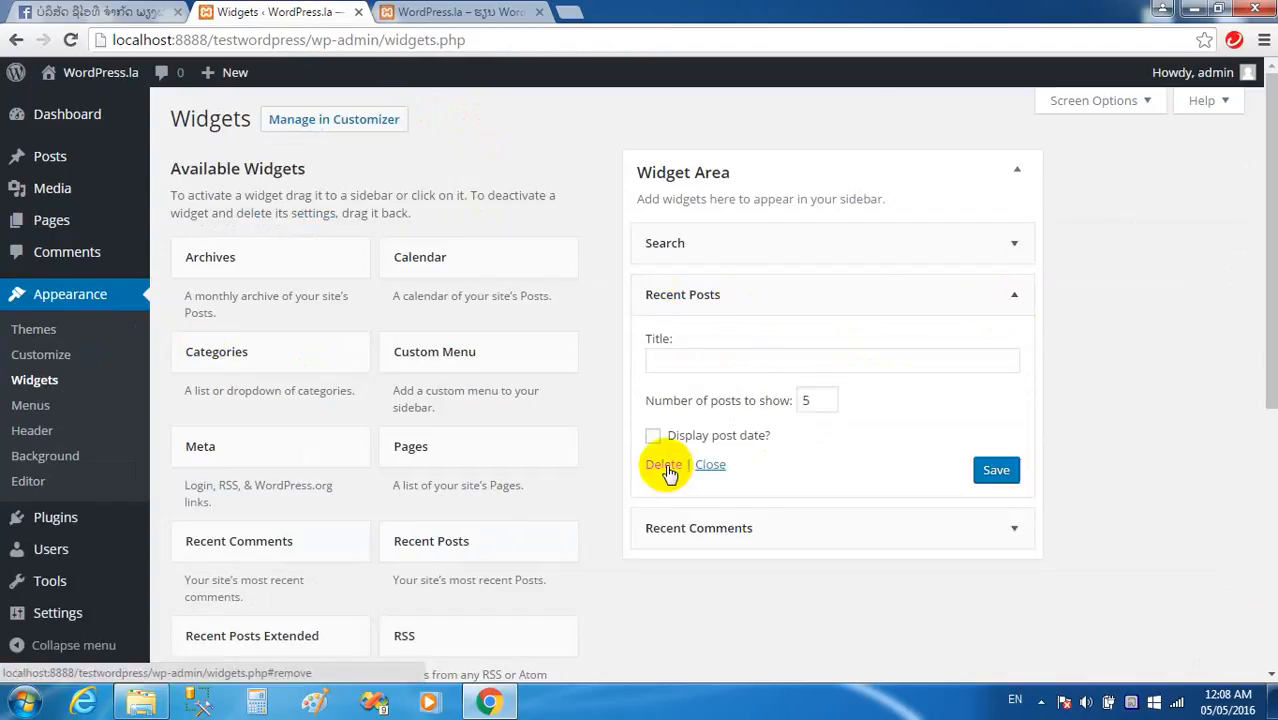
click(664, 466)
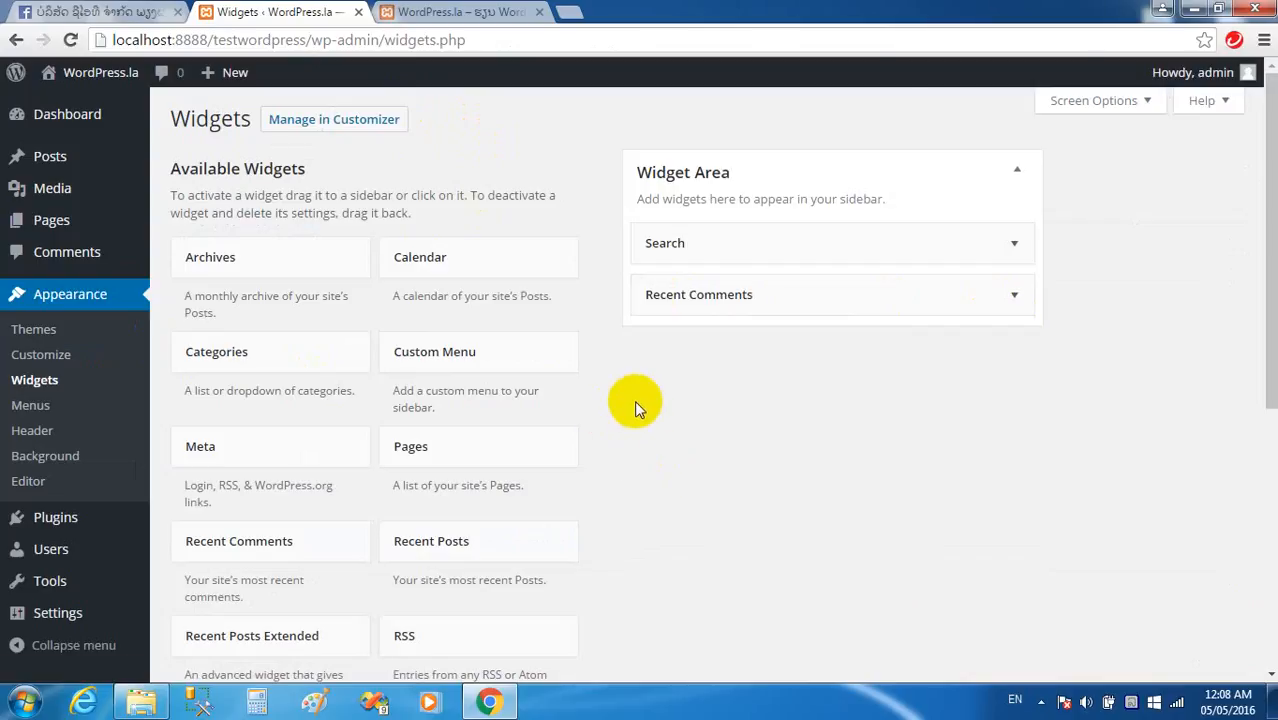
scroll(410, 486, down, 1)
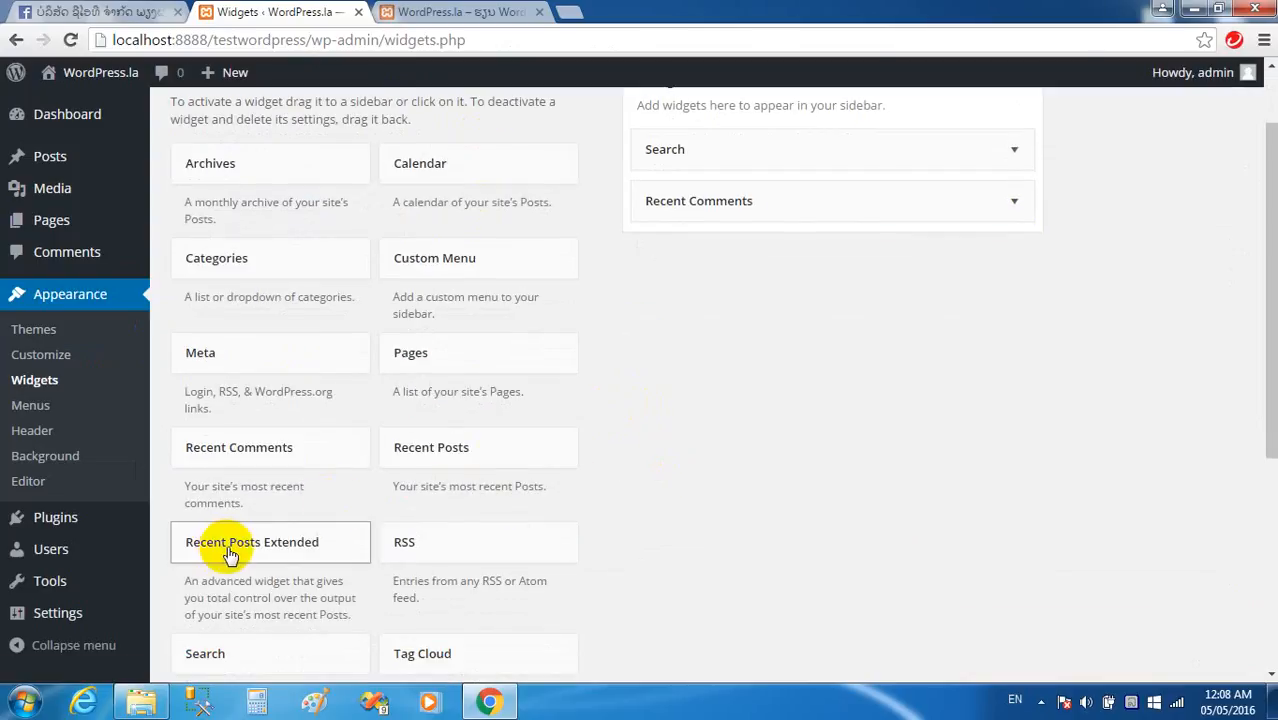
scroll(257, 545, up, 1)
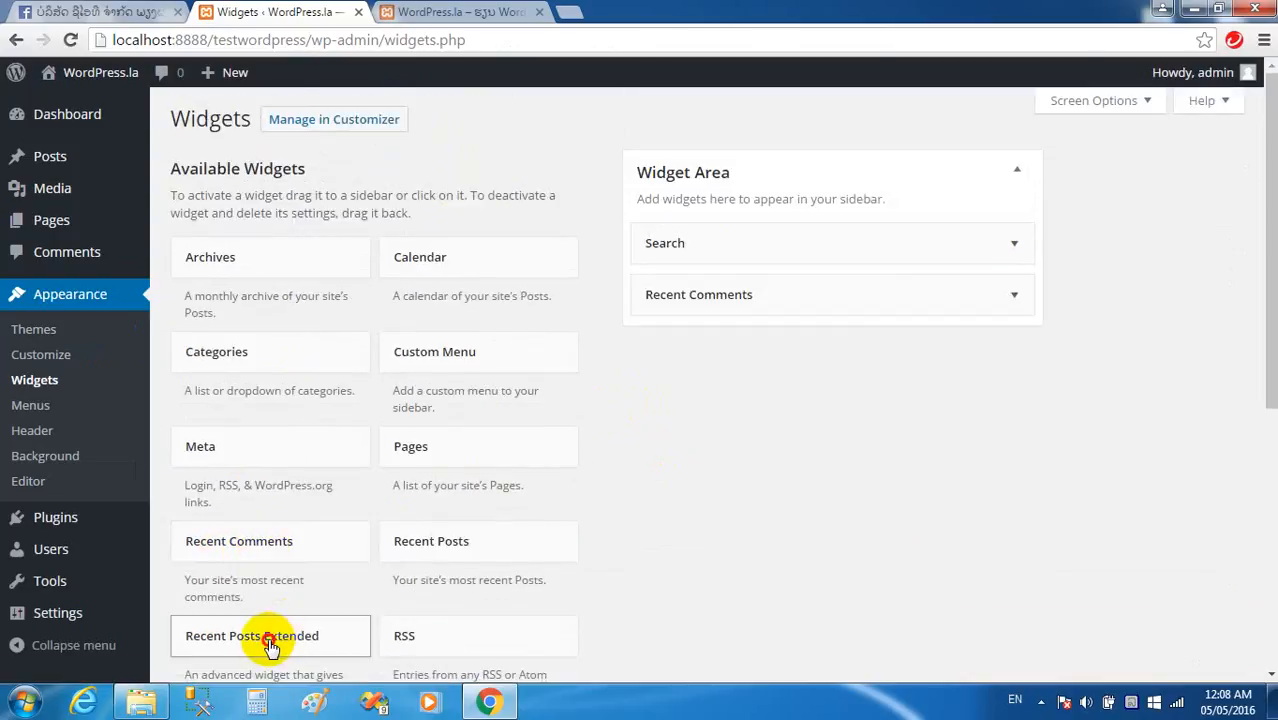
Add a Recent Posts Extended widget between Search and Recent Comments and clear its default title.
drag(270, 645, 735, 291)
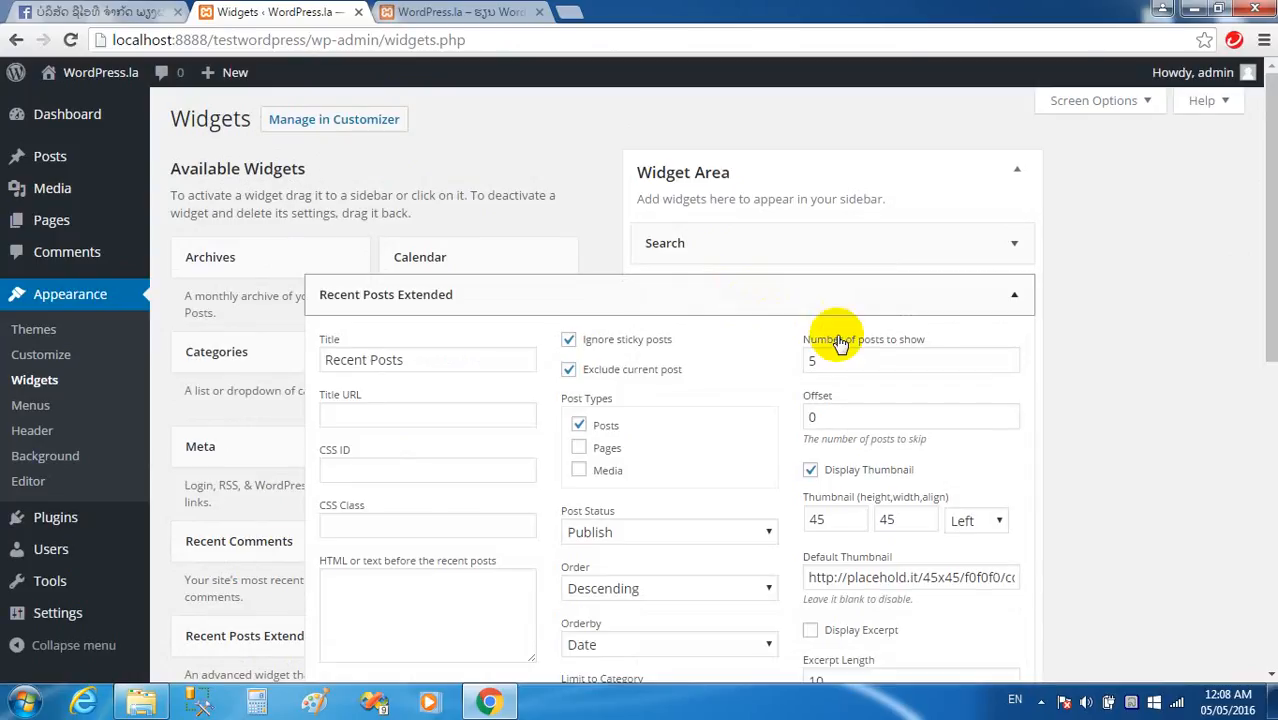
scroll(807, 294, down, 1)
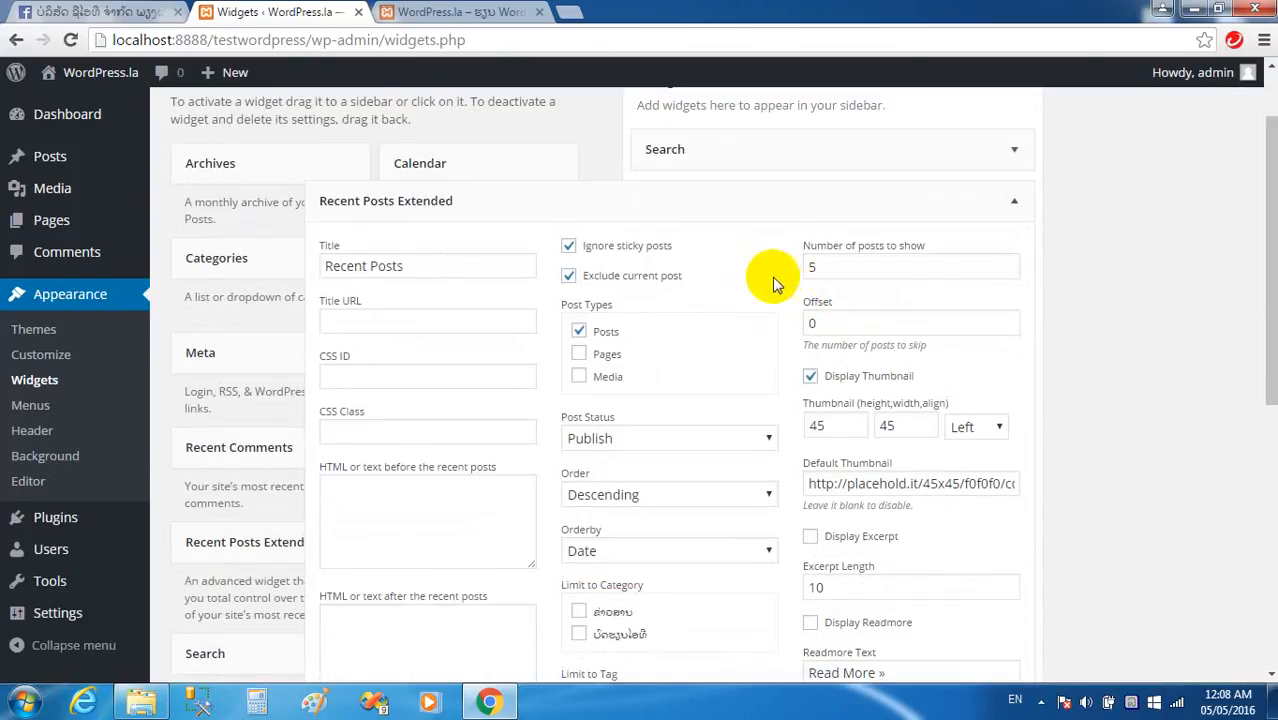
drag(431, 265, 208, 262)
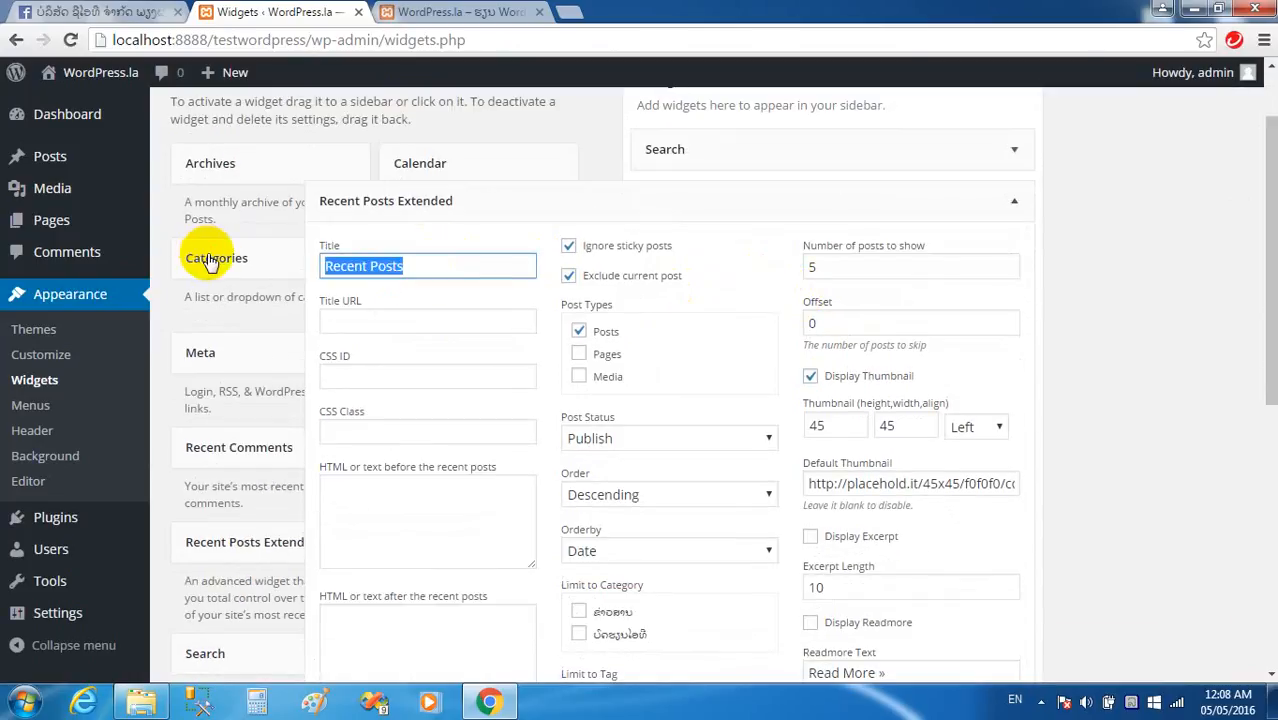
key(BackSpace)
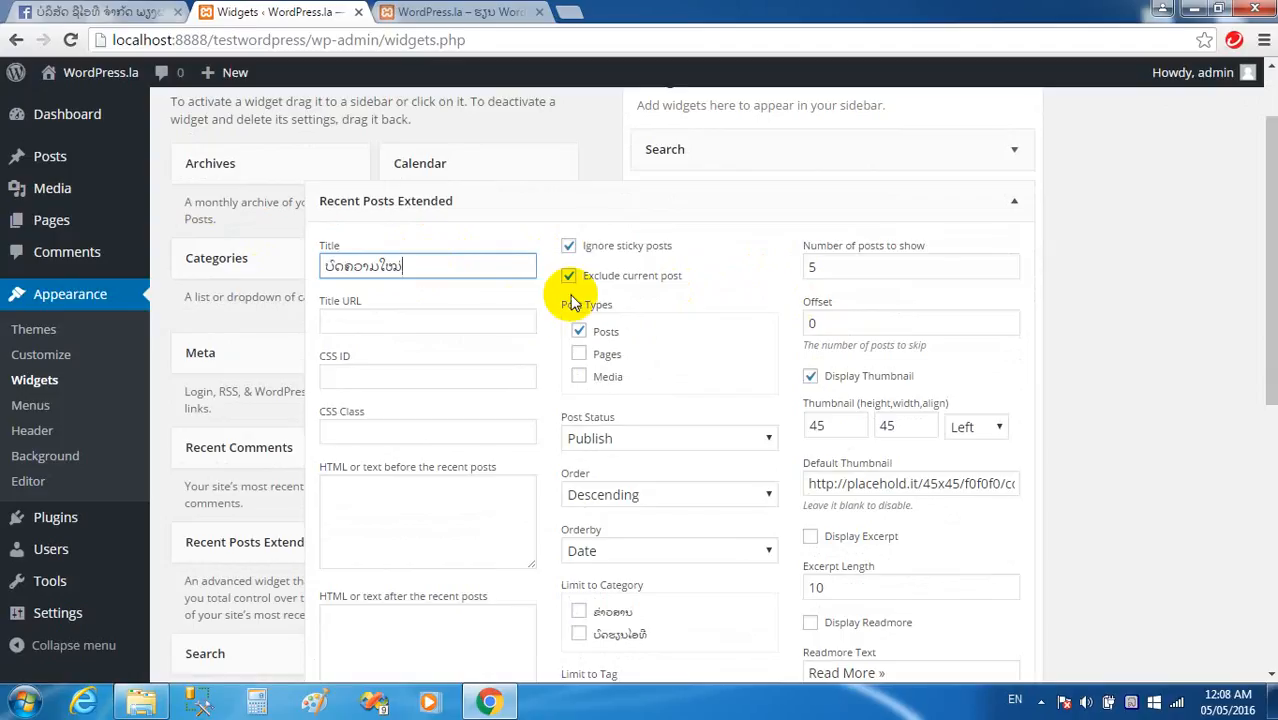
Review the widget's 5-post count and 45×45 left-aligned thumbnail options.
click(843, 265)
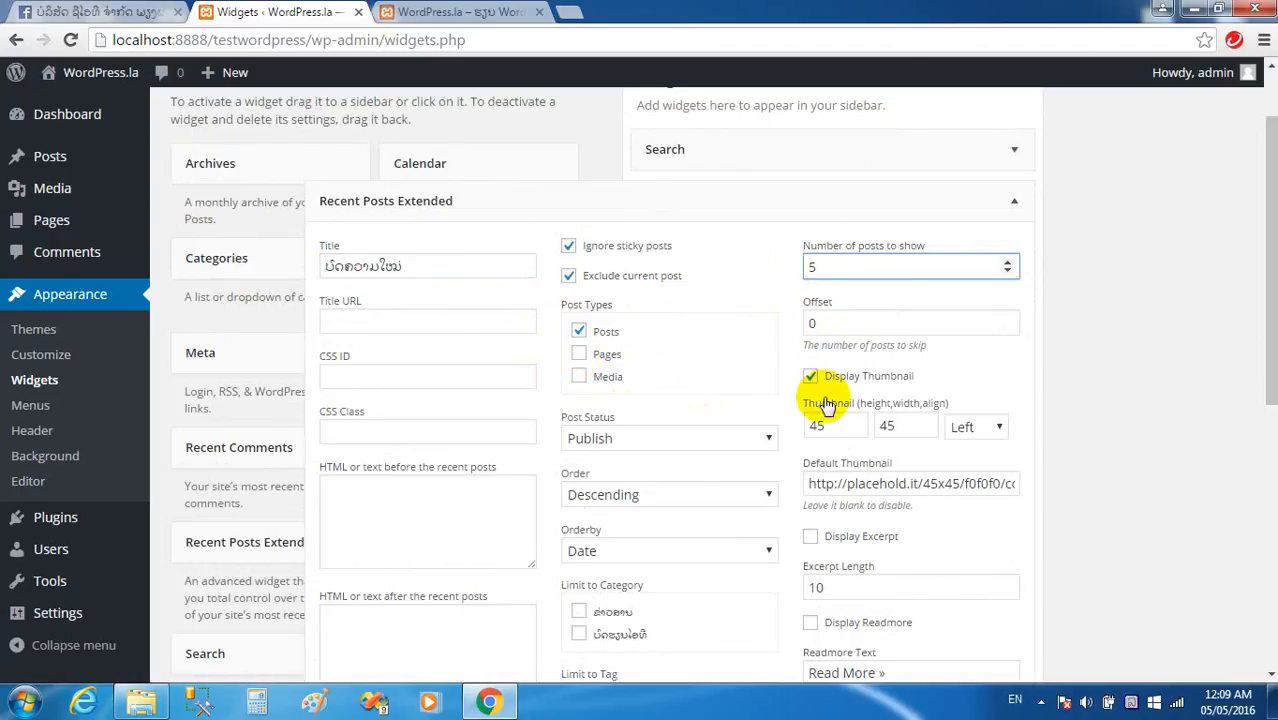
scroll(893, 362, down, 1)
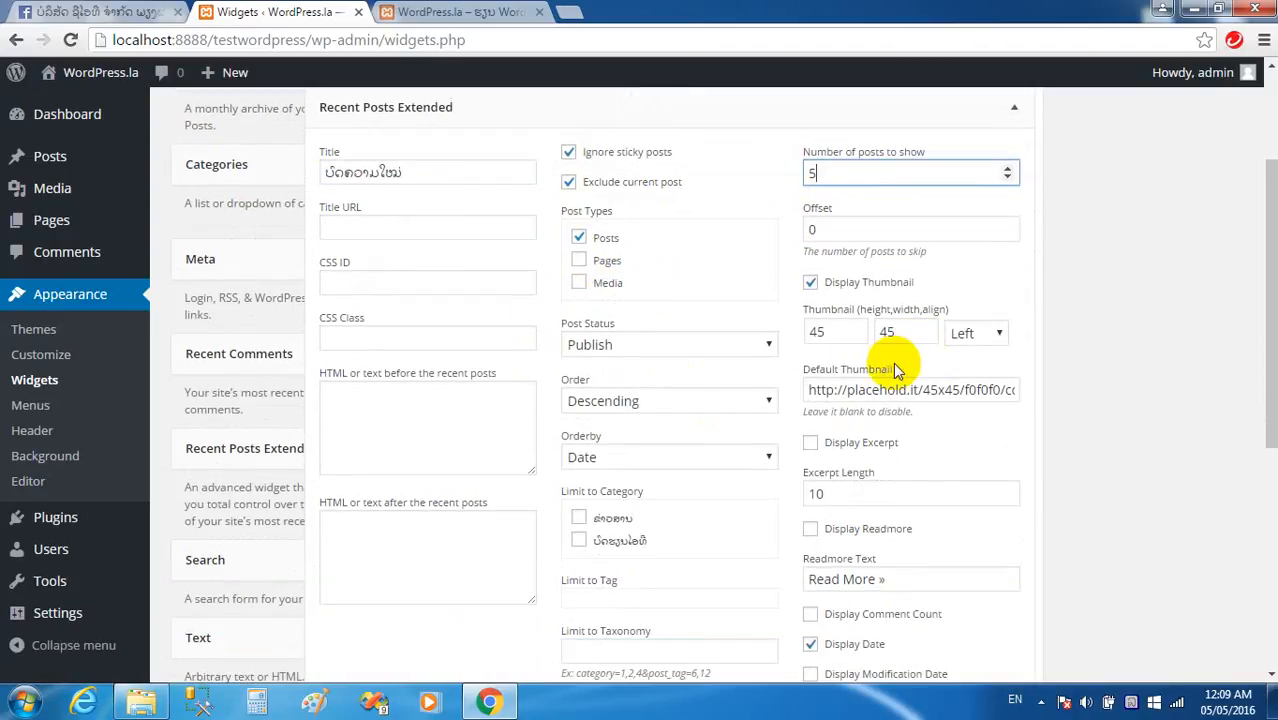
click(997, 335)
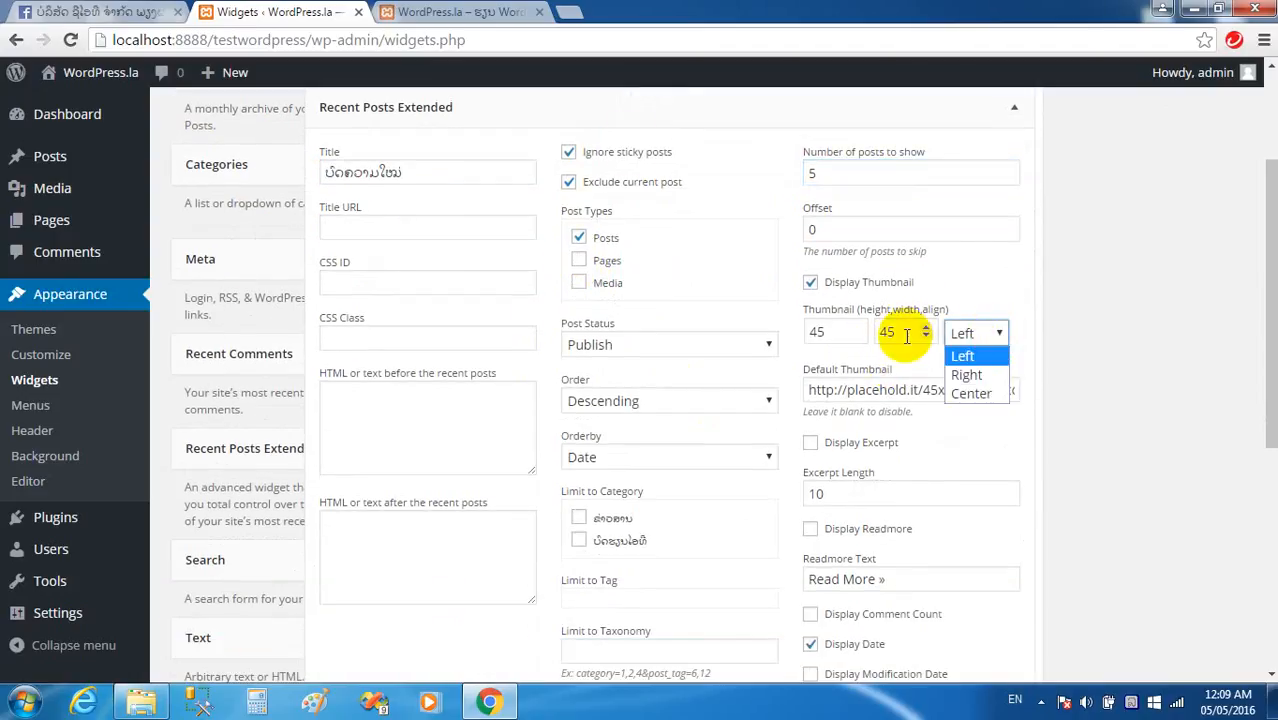
click(450, 10)
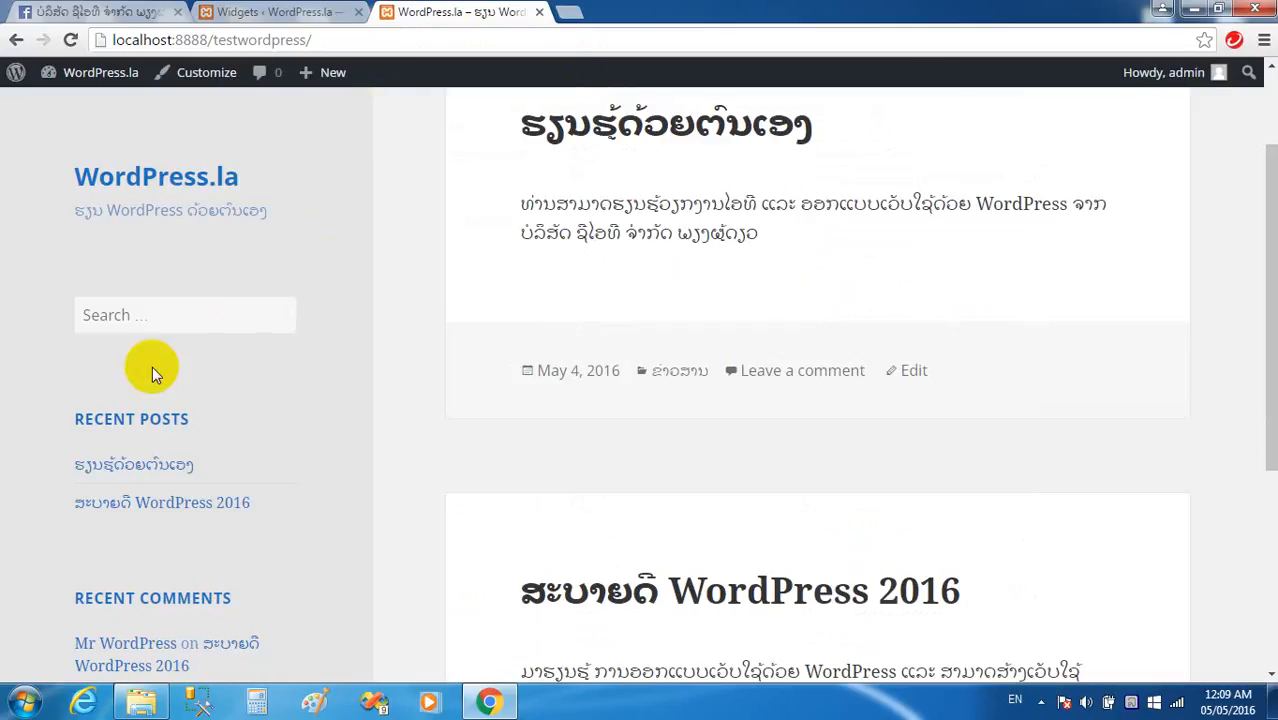
click(322, 12)
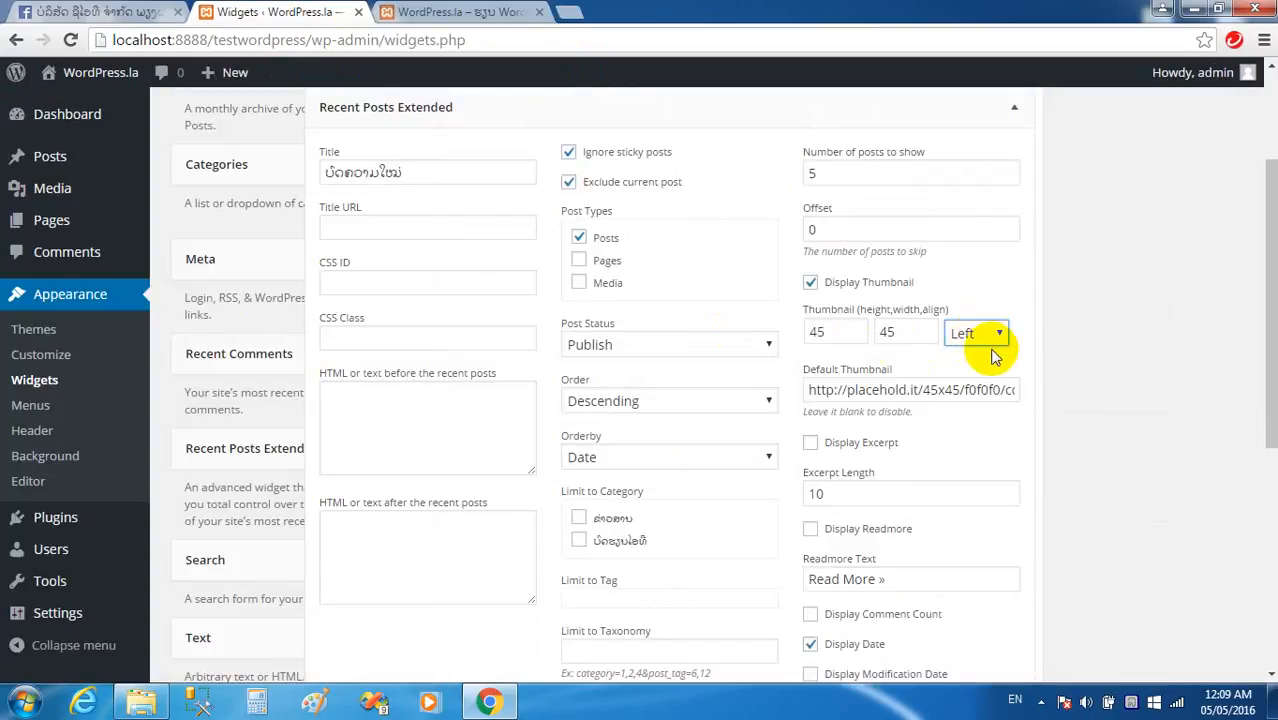
scroll(1000, 352, down, 1)
scroll(1008, 350, down, 1)
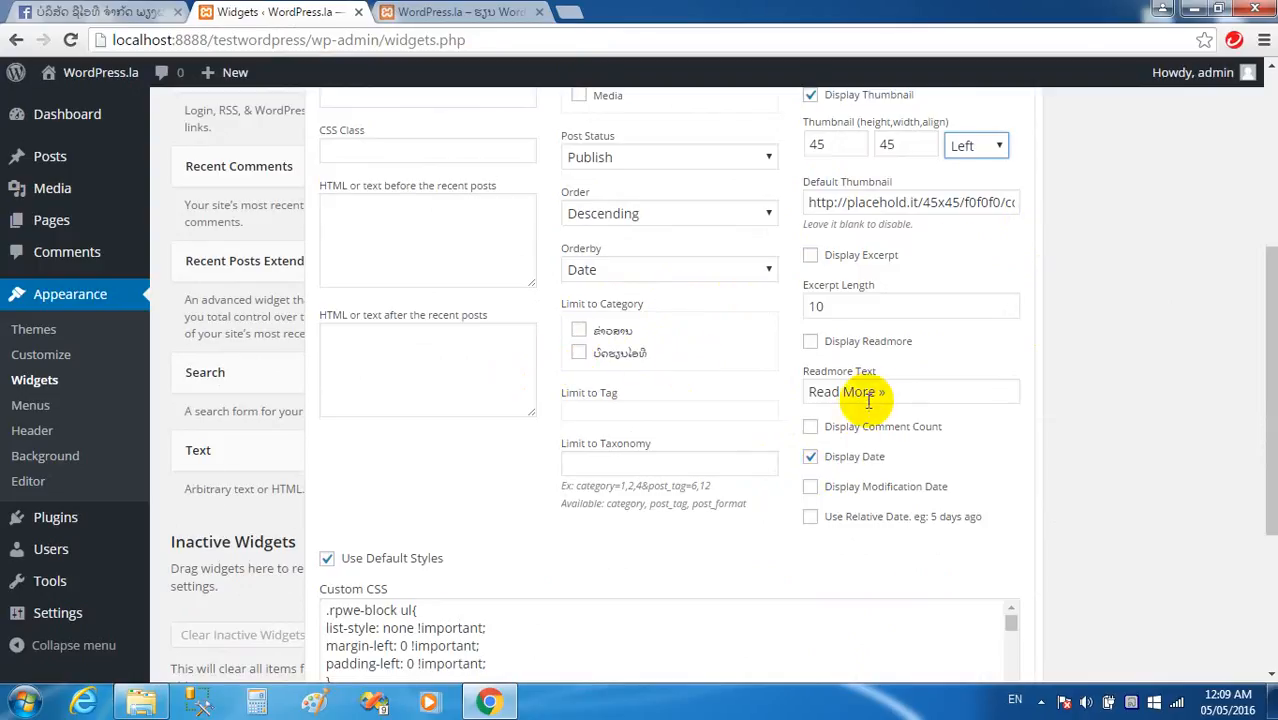
Change the widget's Readmore Text to 'ອ່ານຕໍ່ »' and save the widget.
drag(873, 397, 770, 399)
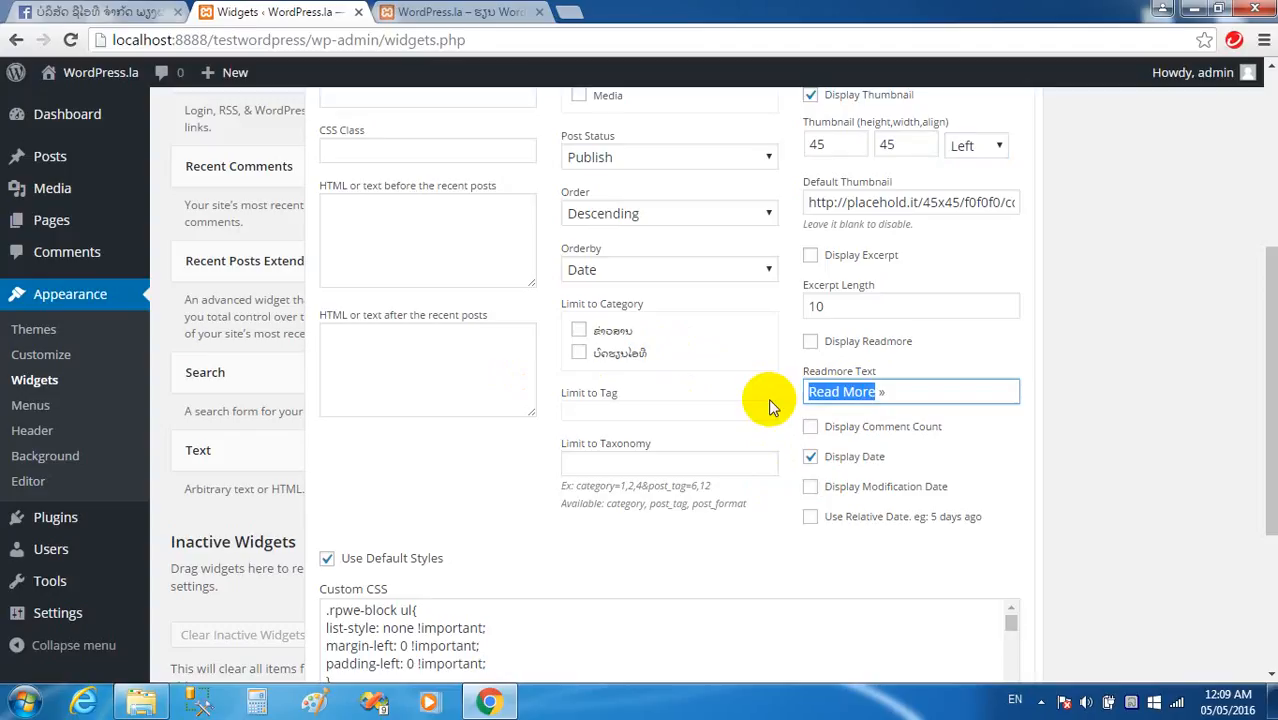
key(BackSpace)
text(ອ່)
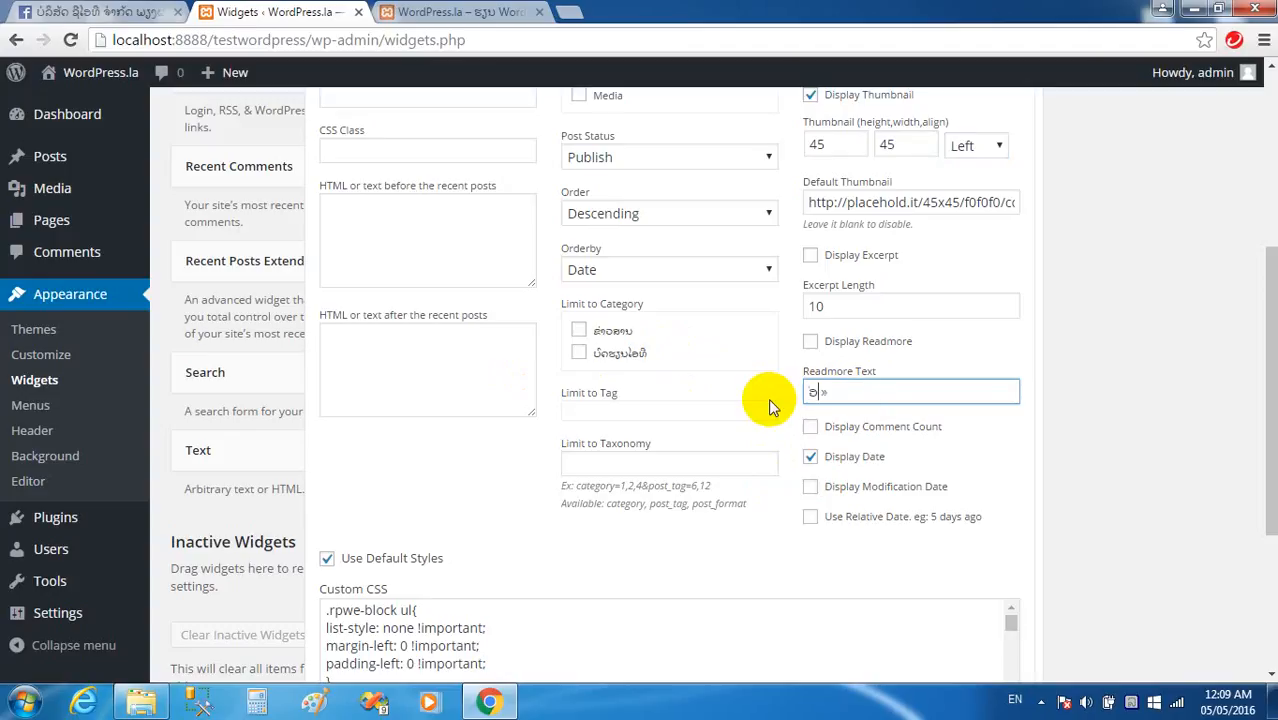
text(ານຕໍ)
scroll(760, 380, down, 3)
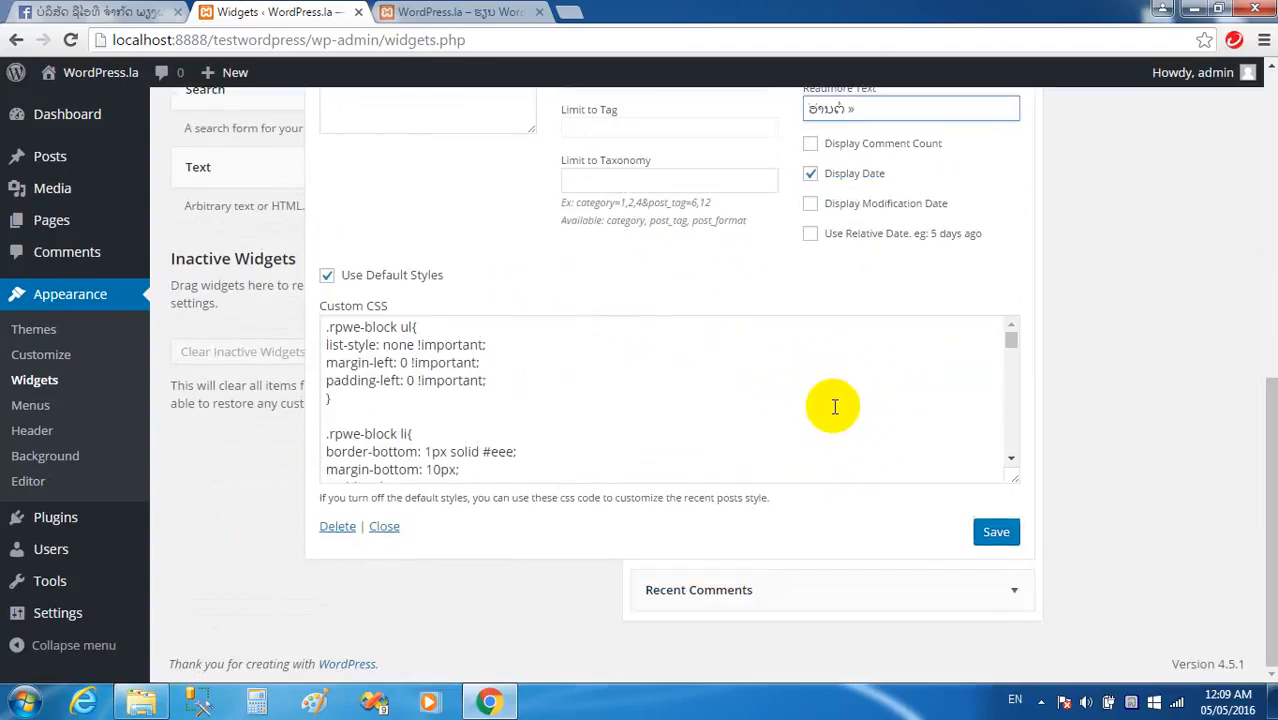
click(1000, 533)
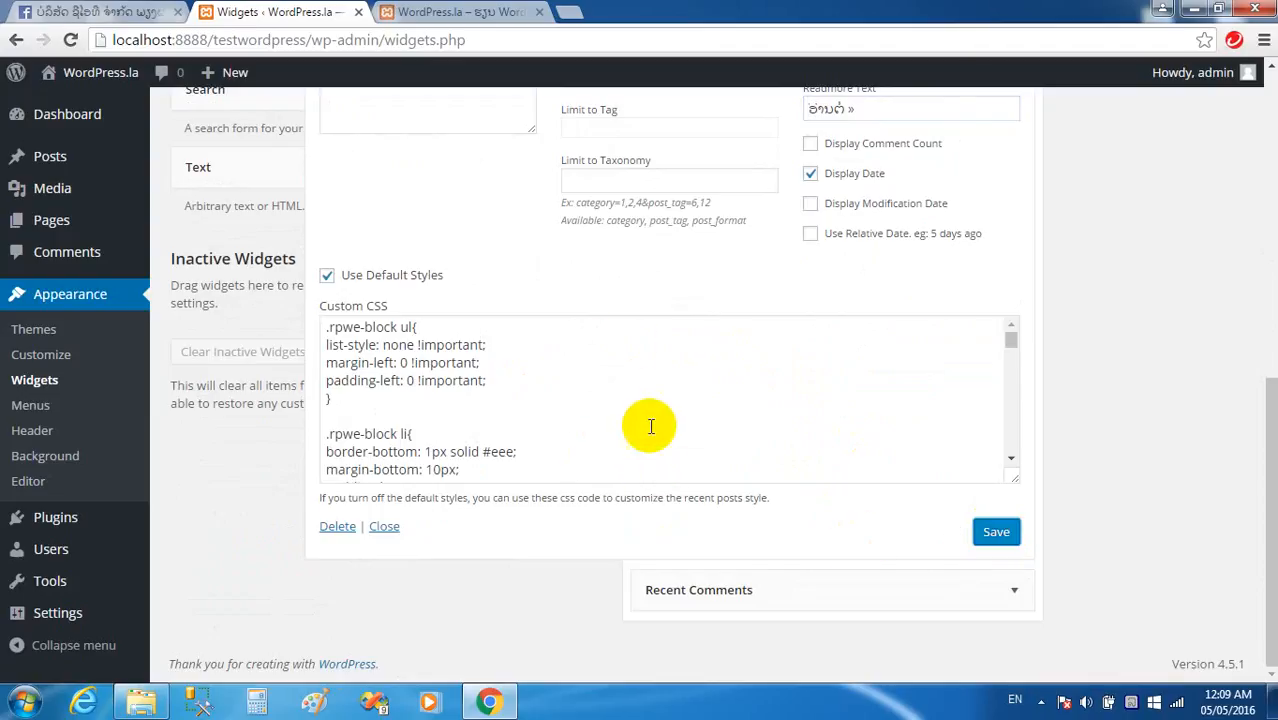
Switch to the site's front page tab and select its address to reload.
scroll(560, 250, up, 3)
click(415, 14)
click(384, 36)
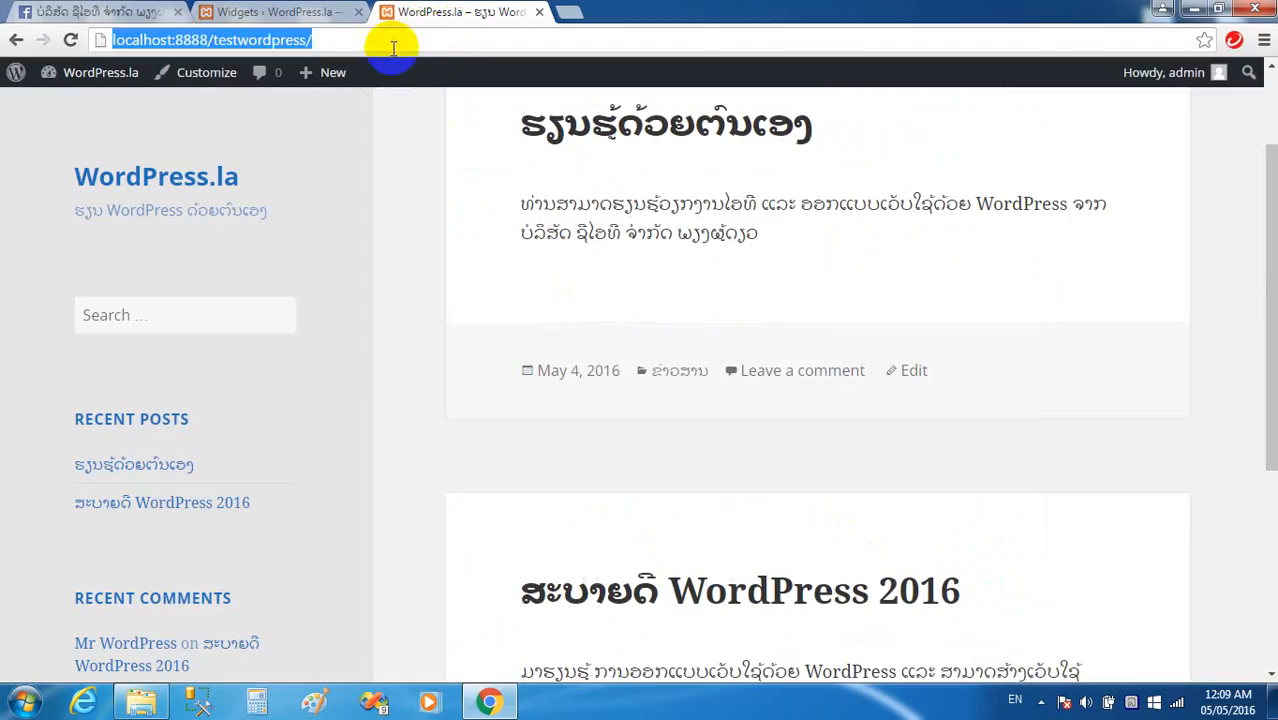
Reload the front page to check that the ບົດຄວາມໃໝ່ sidebar lists ສະບາຍດີ WordPress 2016 with its date.
key(Return)
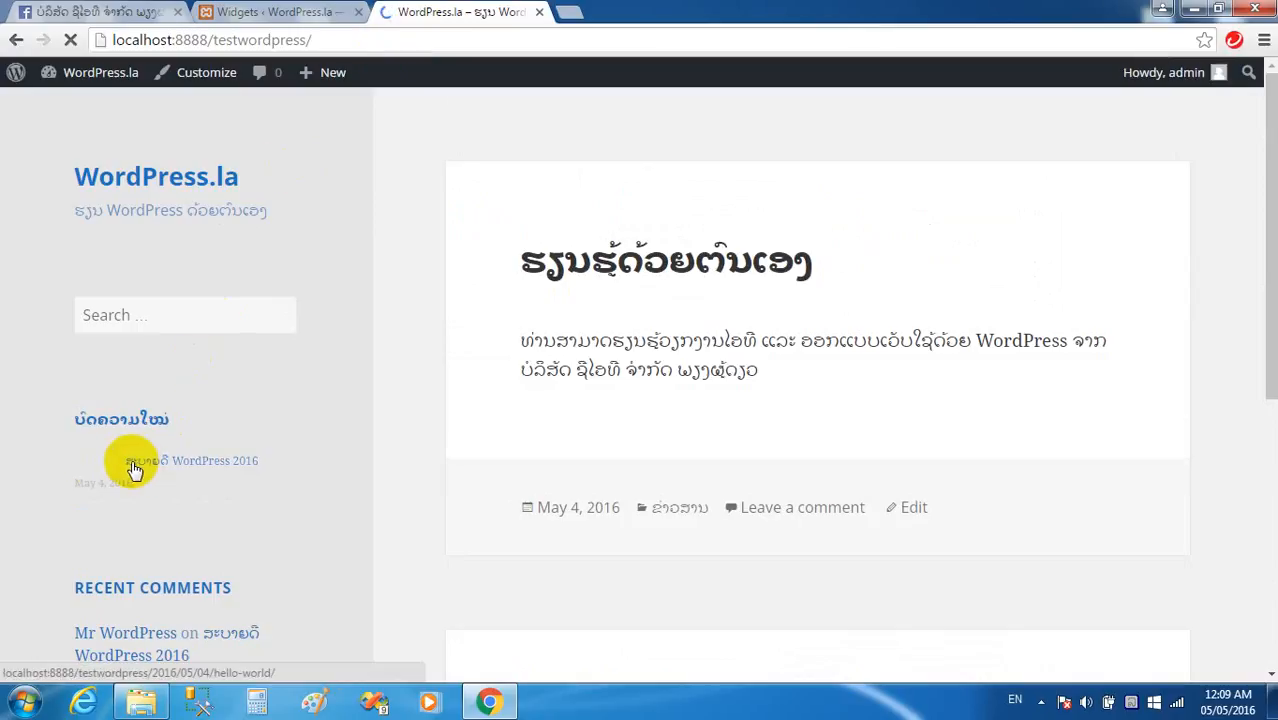
scroll(183, 462, down, 1)
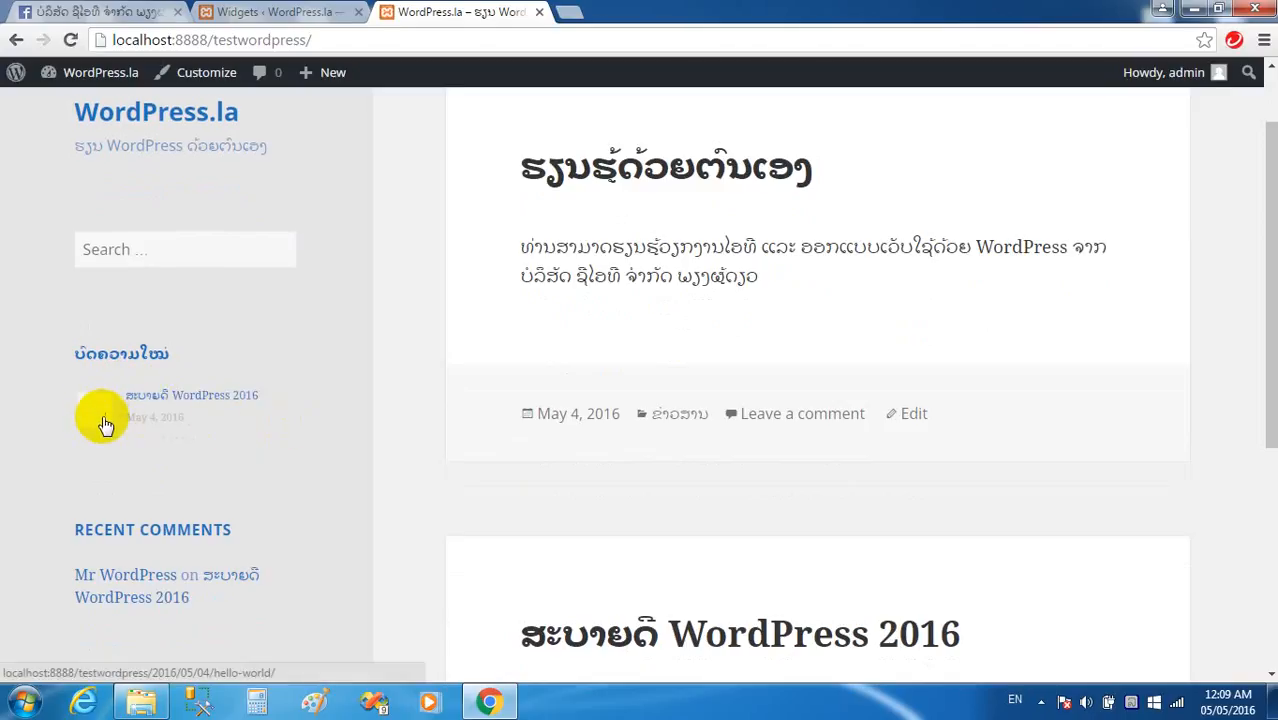
scroll(111, 428, down, 3)
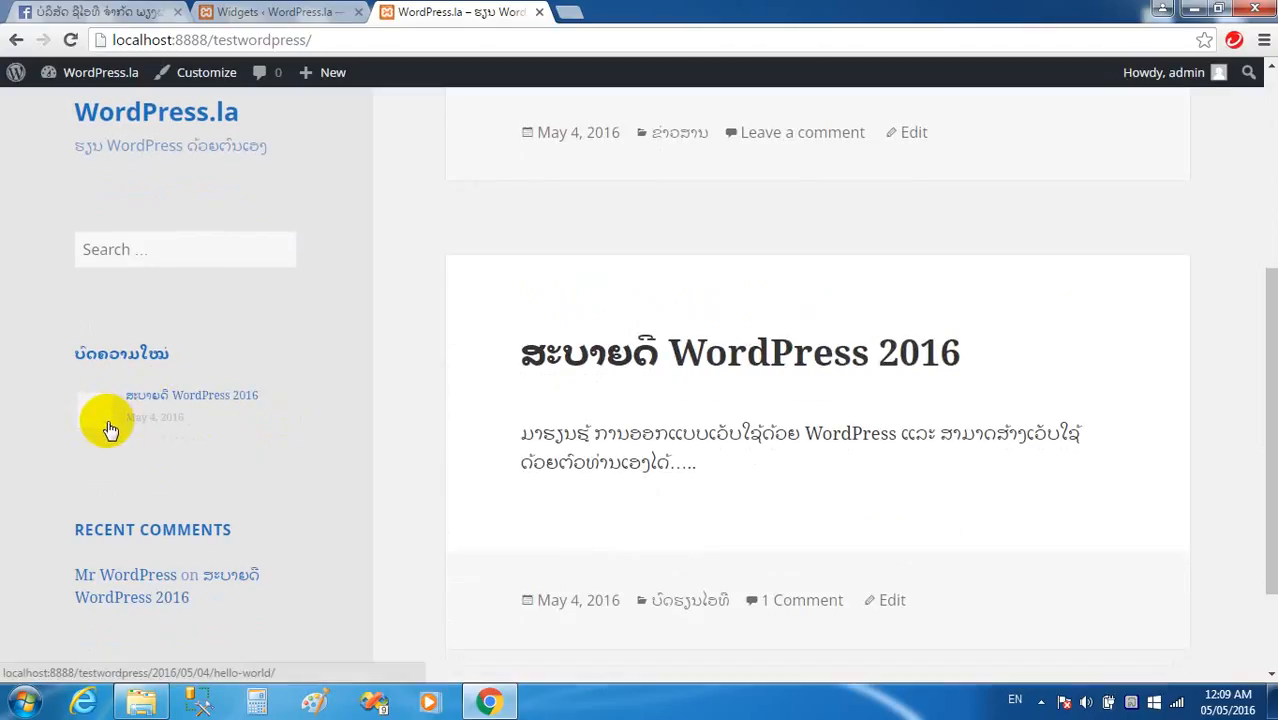
scroll(271, 151, up, 3)
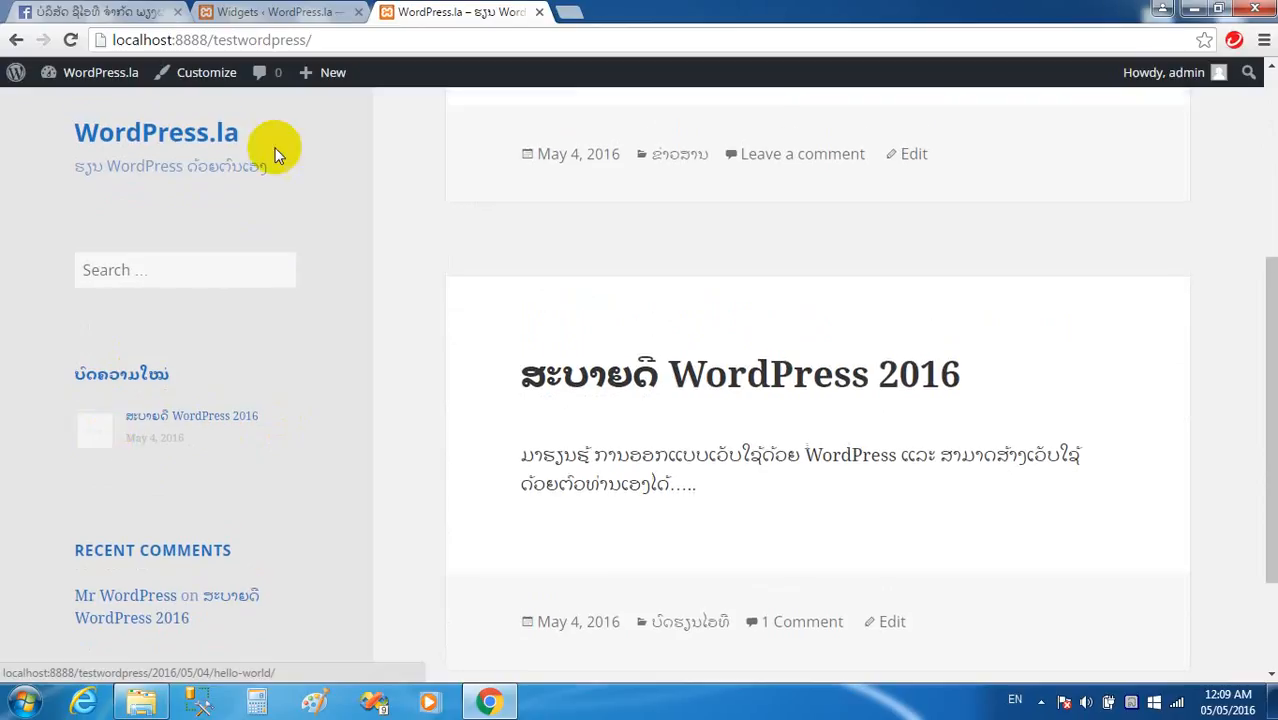
click(280, 11)
scroll(667, 347, up, 1)
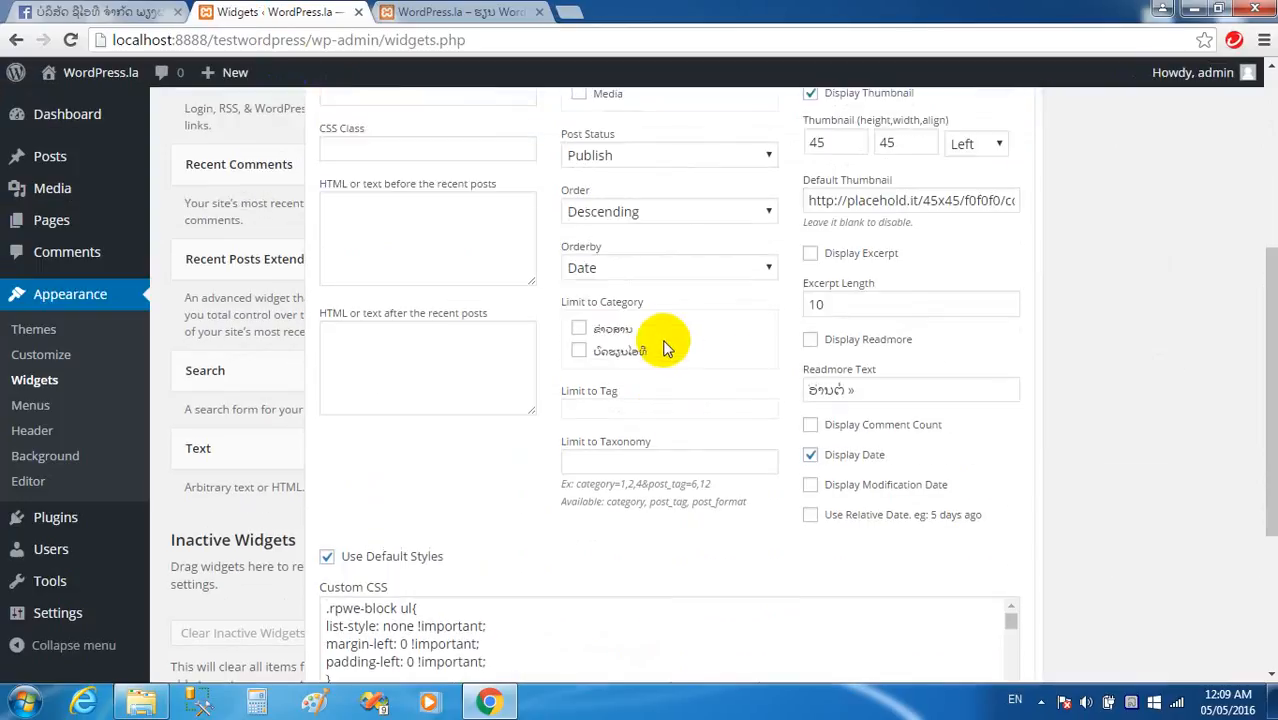
Limit the Recent Posts Extended widget to categories ຂ່າວສານ and ບົດຮຽນໄອທີ and save it.
scroll(667, 347, up, 1)
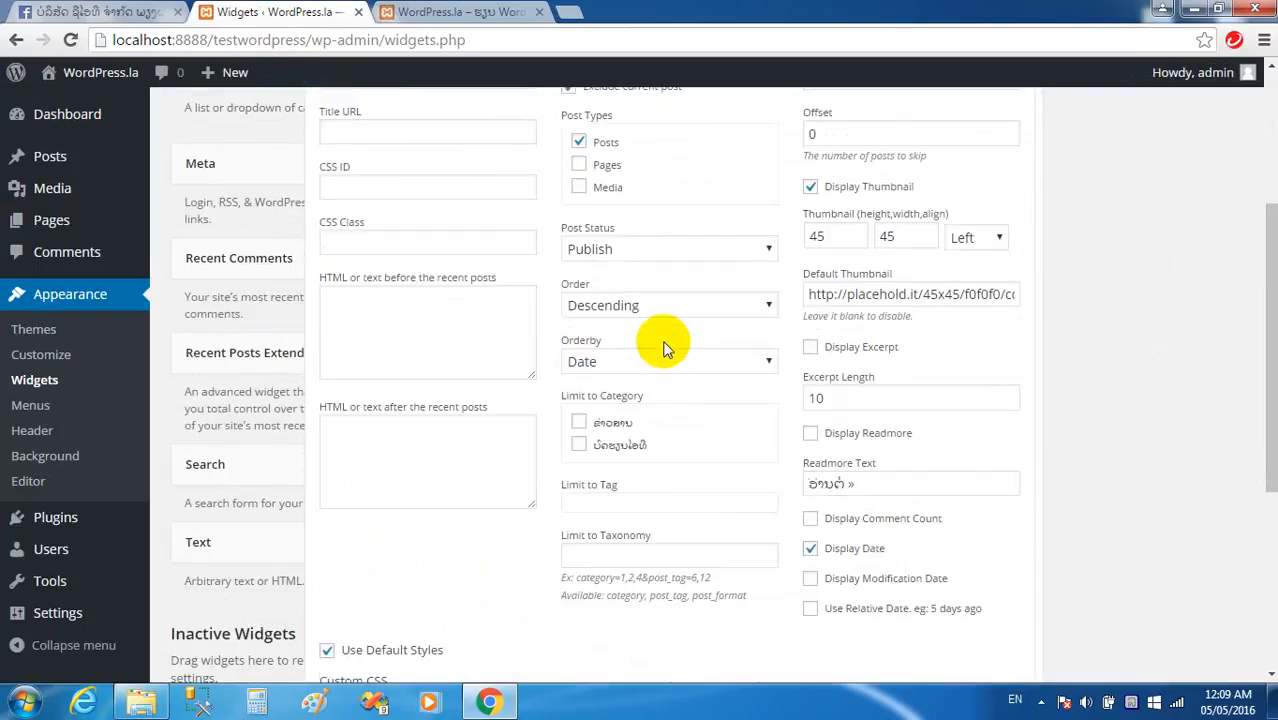
click(580, 424)
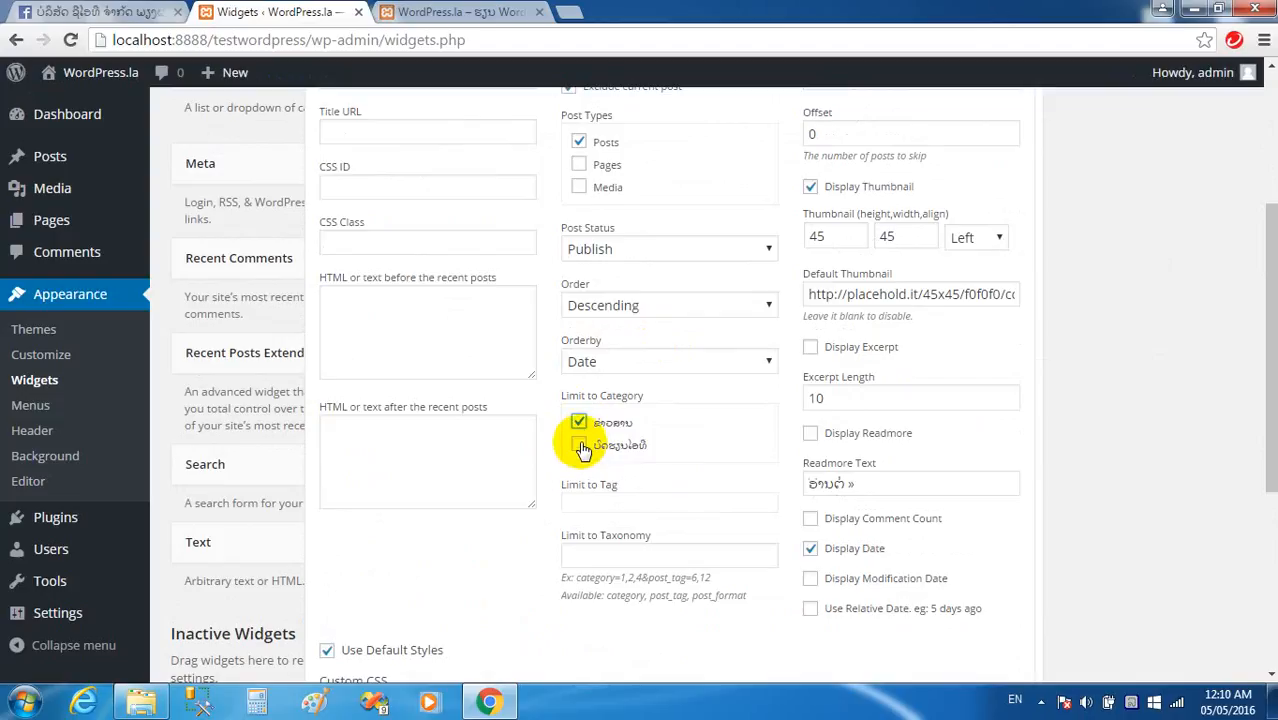
click(580, 446)
scroll(725, 382, up, 2)
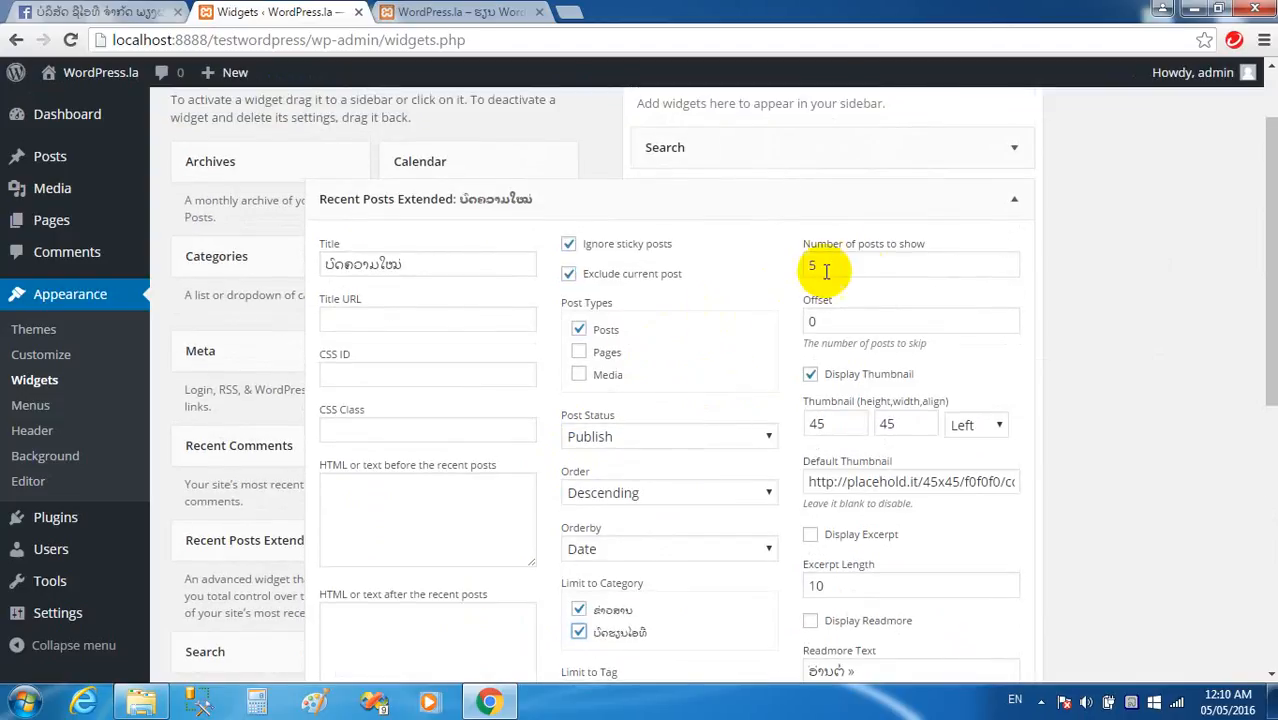
scroll(964, 422, down, 4)
scroll(1013, 571, down, 6)
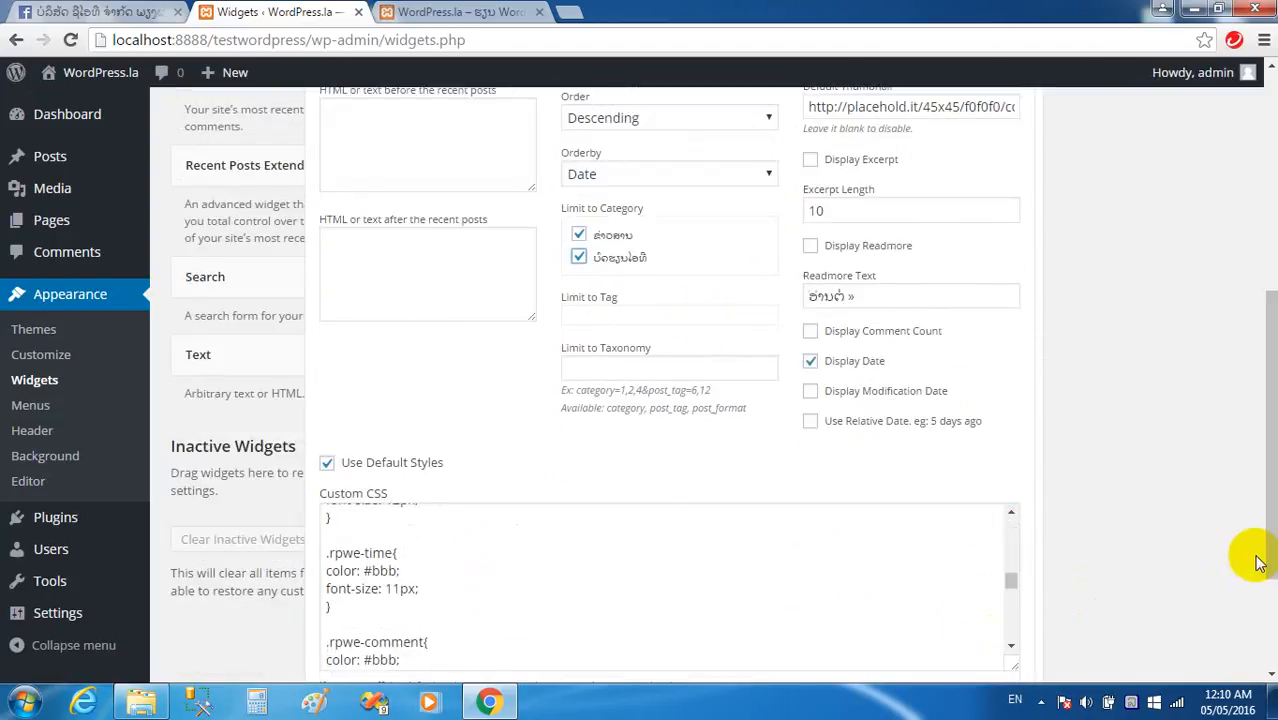
scroll(1258, 563, down, 2)
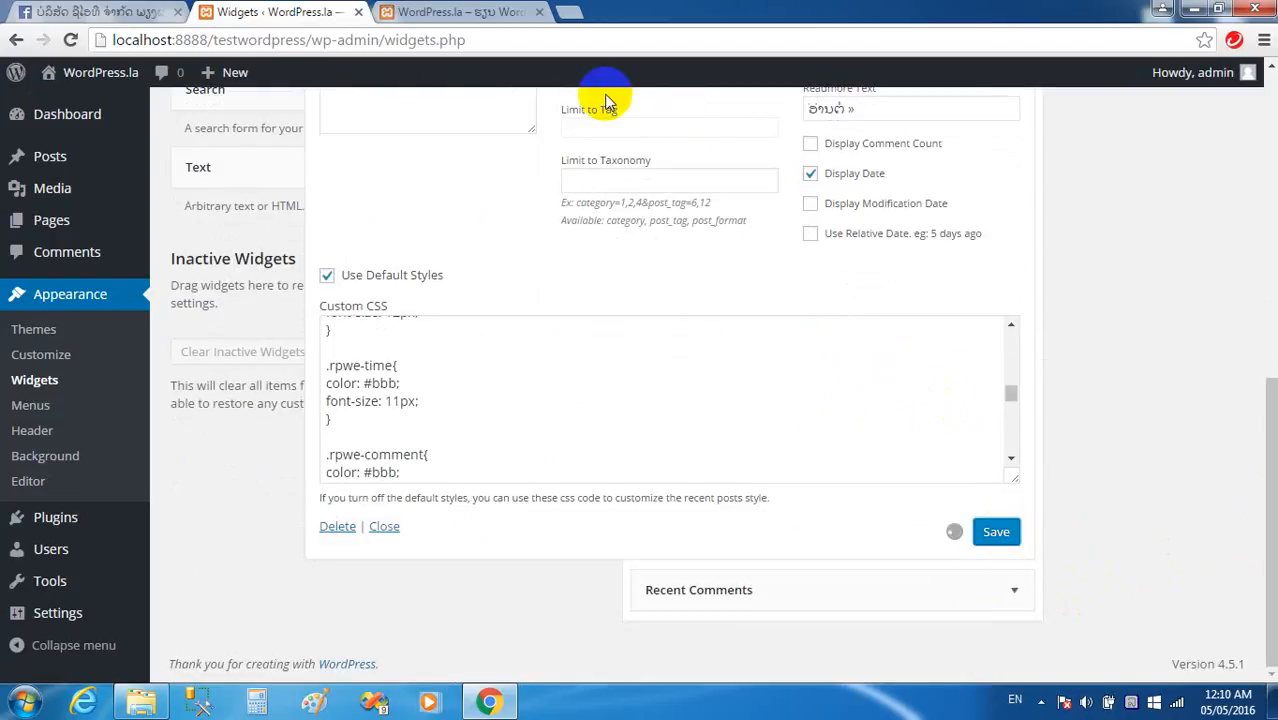
click(480, 14)
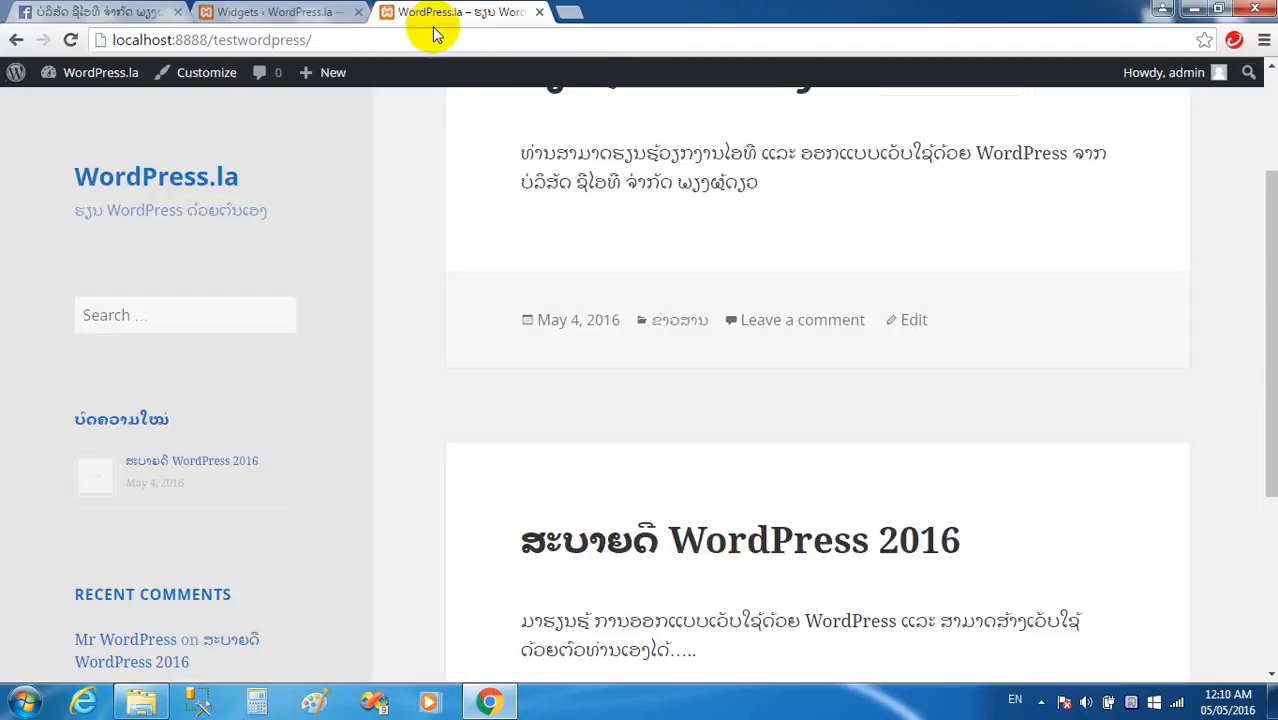
Reload the front page and confirm the ບົດຄວາມໃໝ່ widget still lists only ສະບາຍດີ WordPress 2016.
click(370, 38)
key(Return)
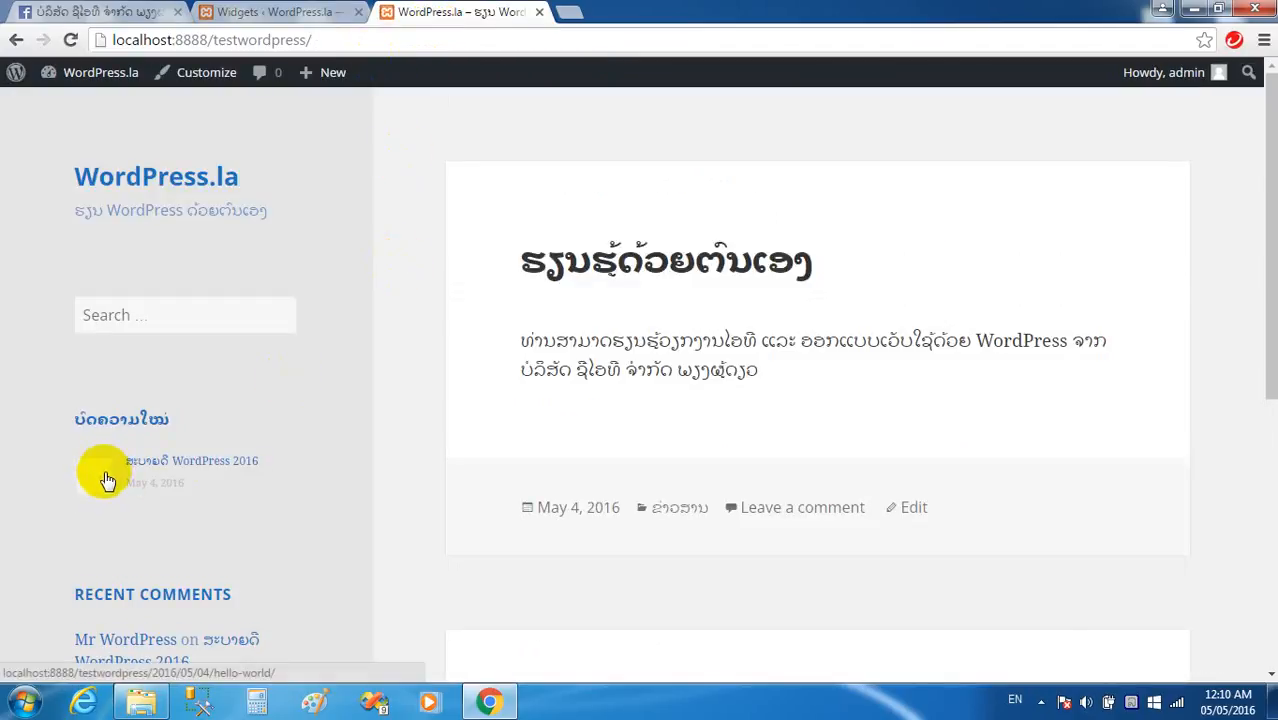
scroll(400, 370, down, 3)
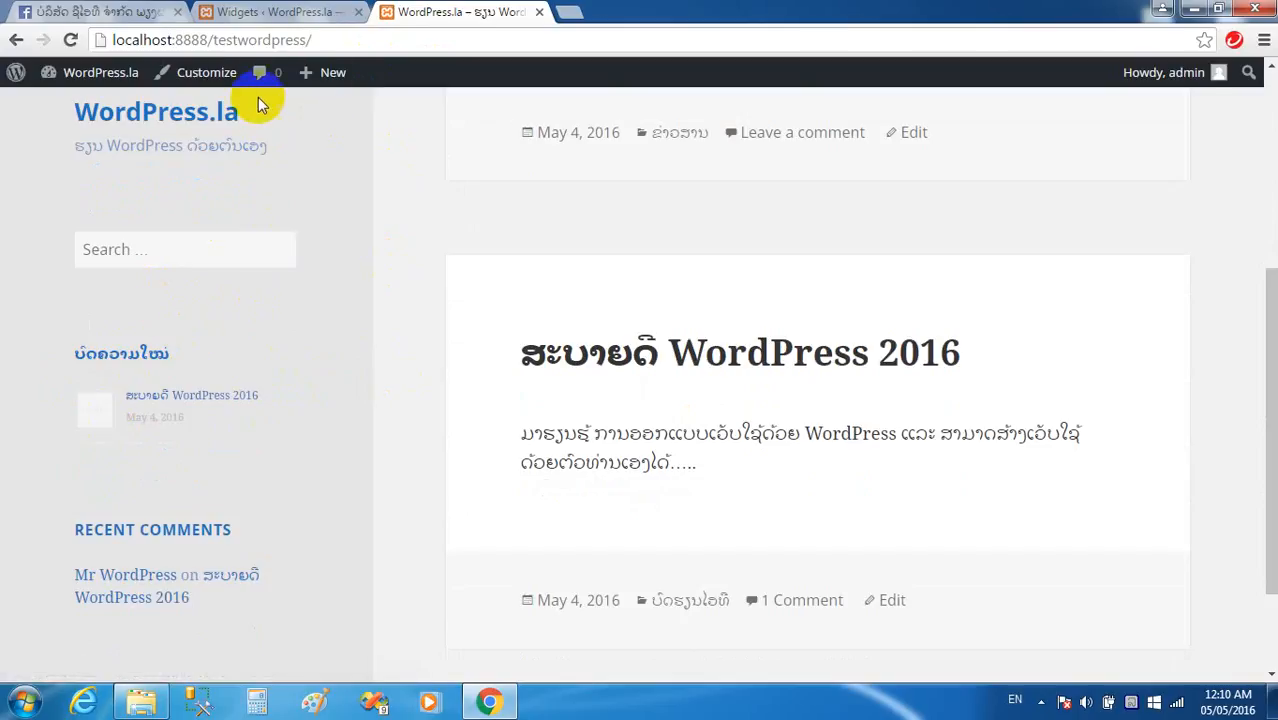
click(275, 10)
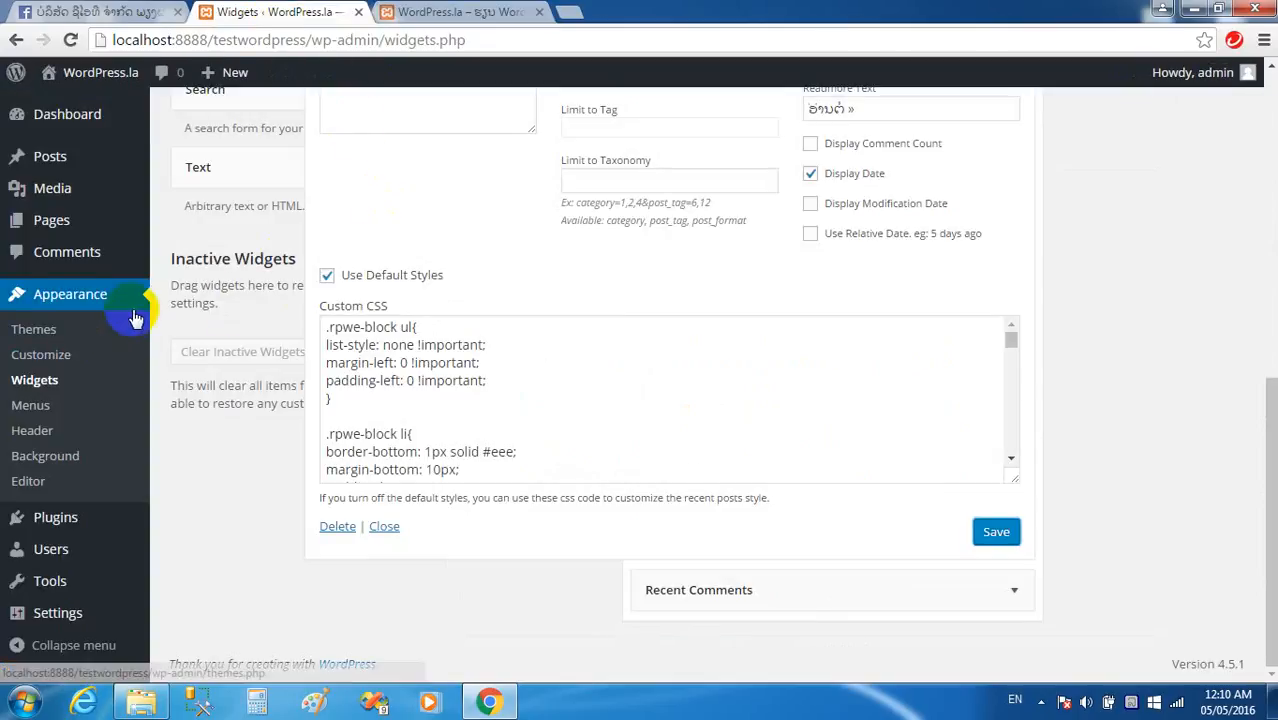
Collapse the Recent Posts Extended widget settings on the Widgets page.
click(510, 16)
click(294, 12)
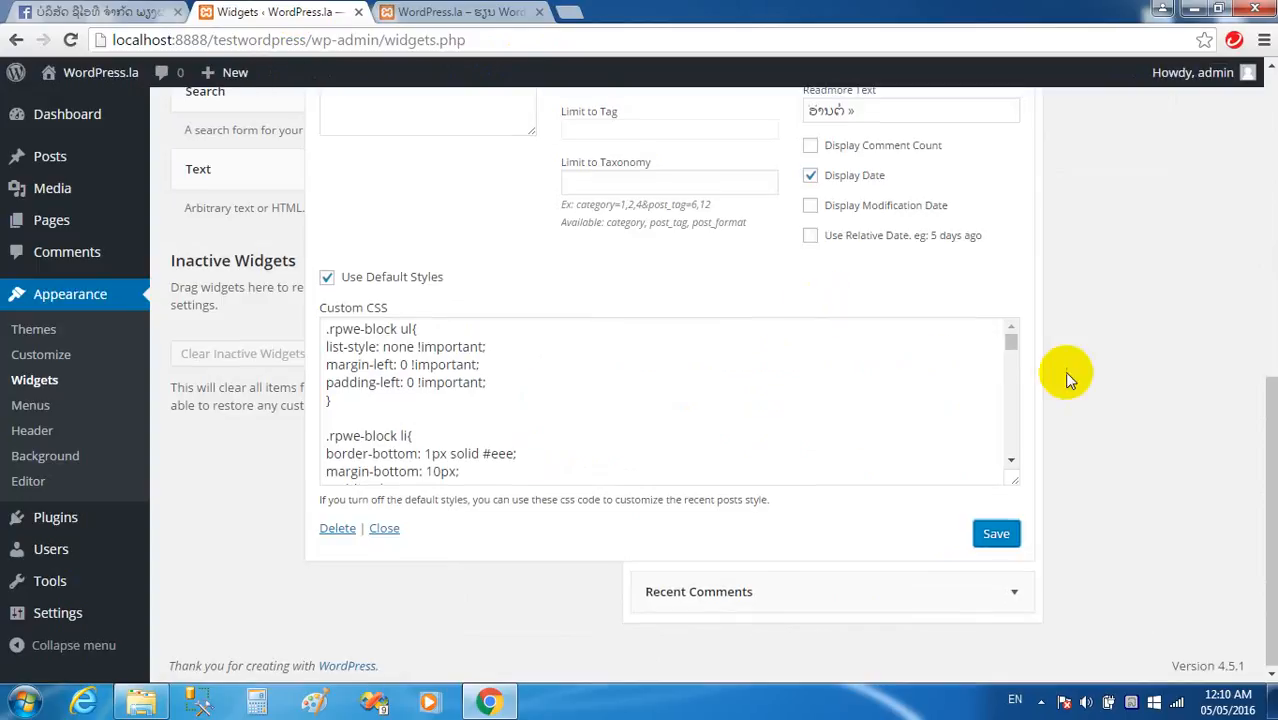
scroll(979, 303, up, 3)
scroll(932, 247, up, 3)
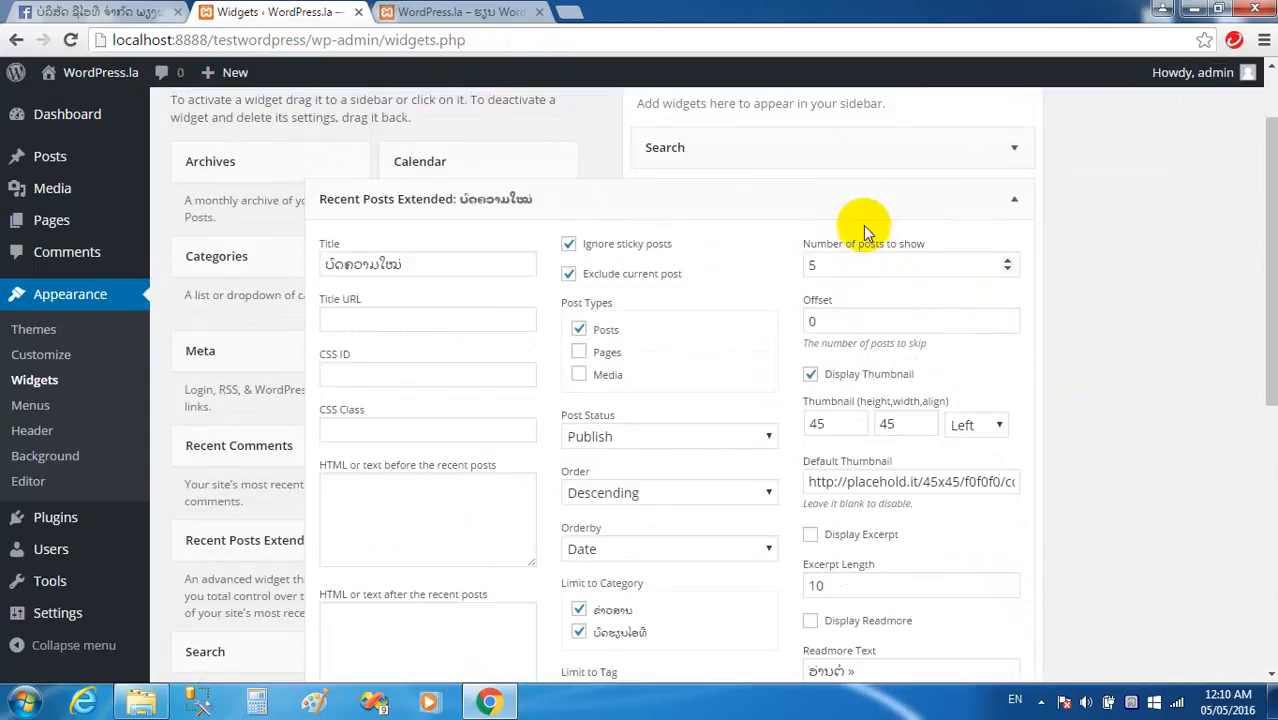
click(785, 194)
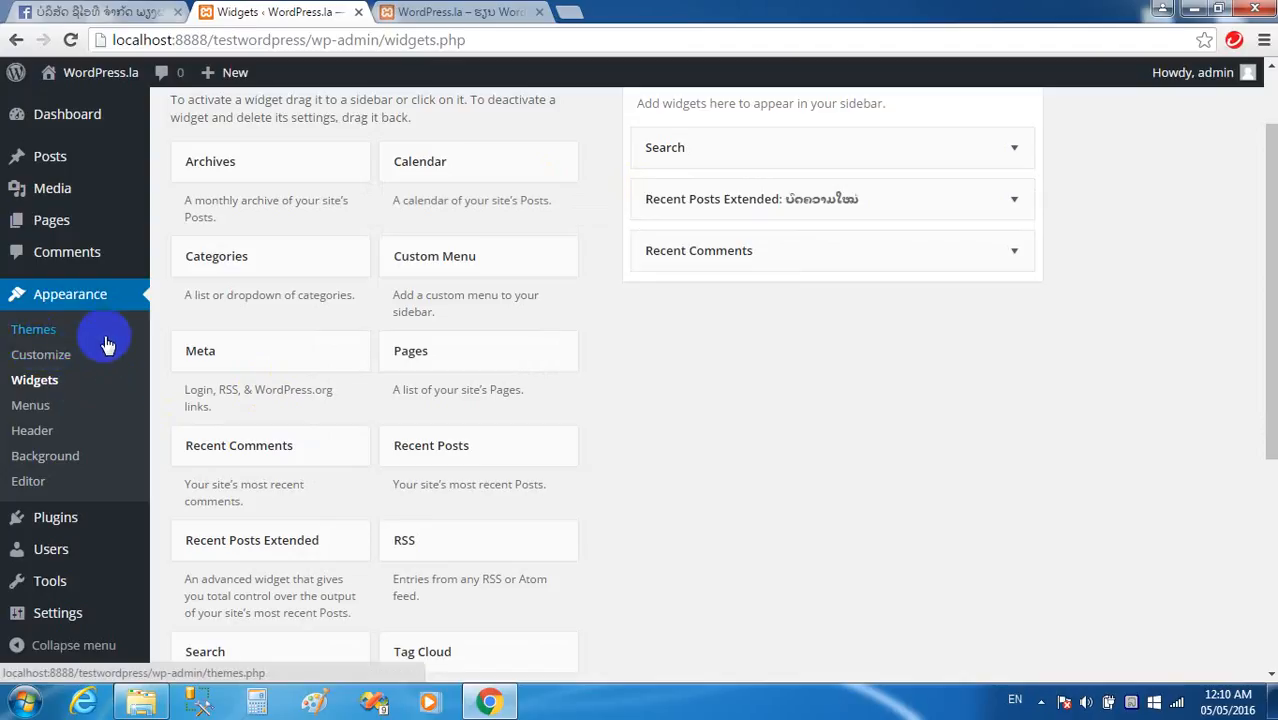
Glance at the front page, then bring up the Installed Plugins list.
click(455, 12)
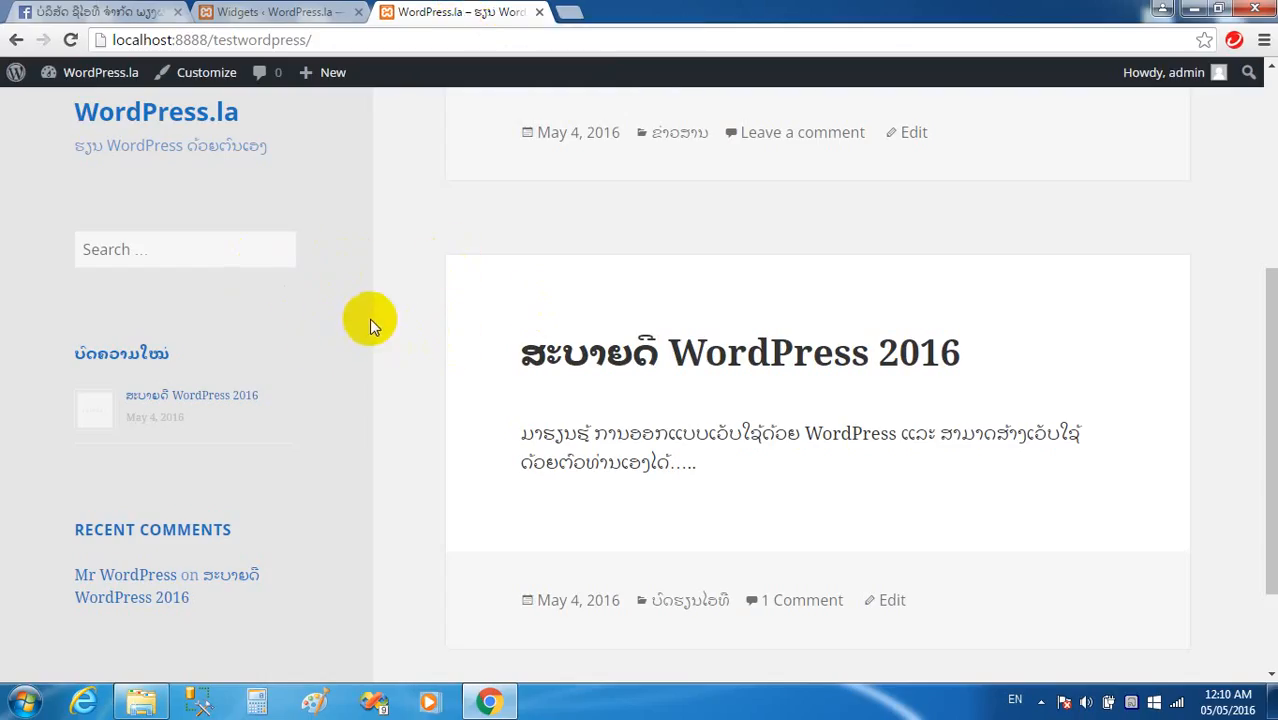
click(258, 12)
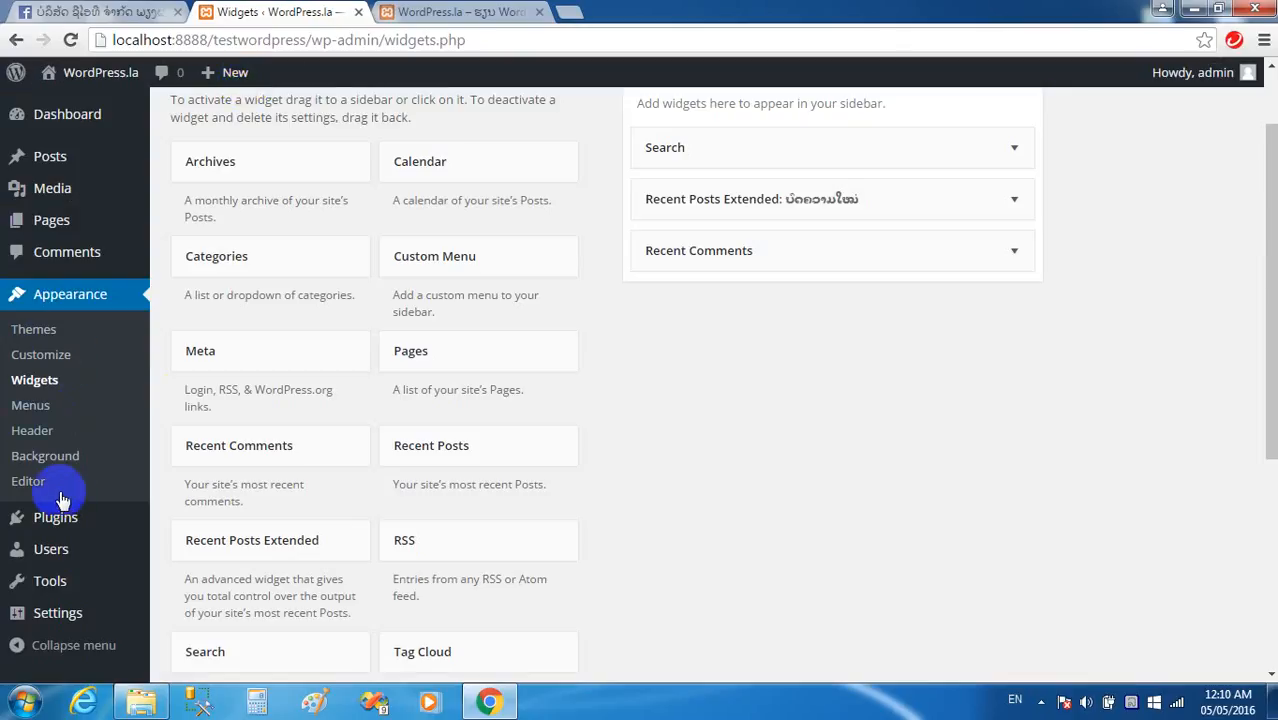
click(88, 522)
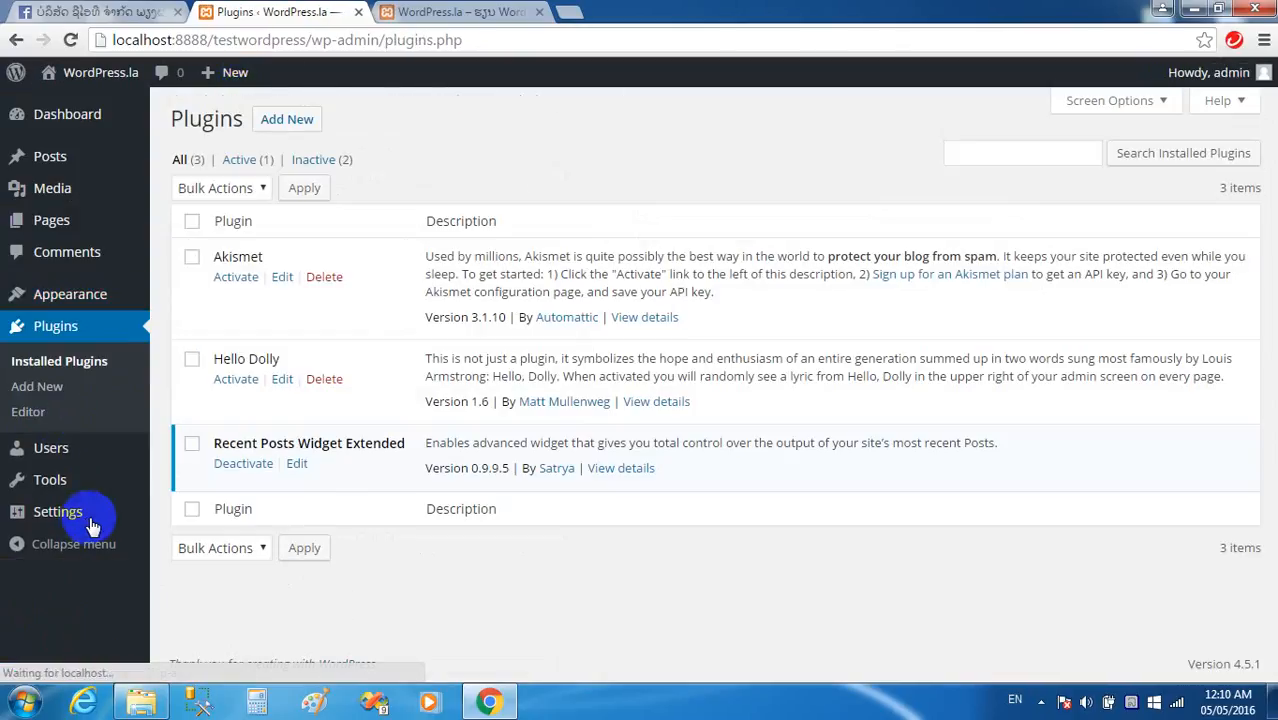
Show the Users page listing the single Administrator account with 2 posts.
click(53, 451)
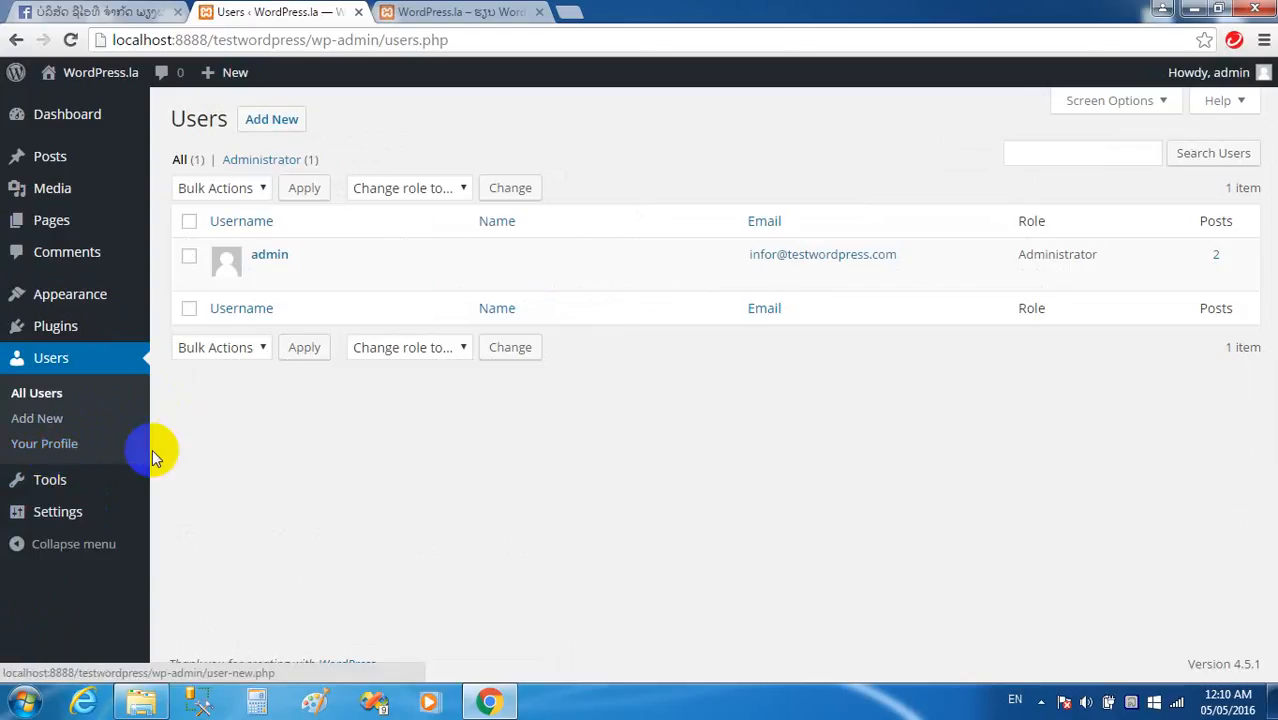
mouse_move(51, 488)
mouse_move(312, 262)
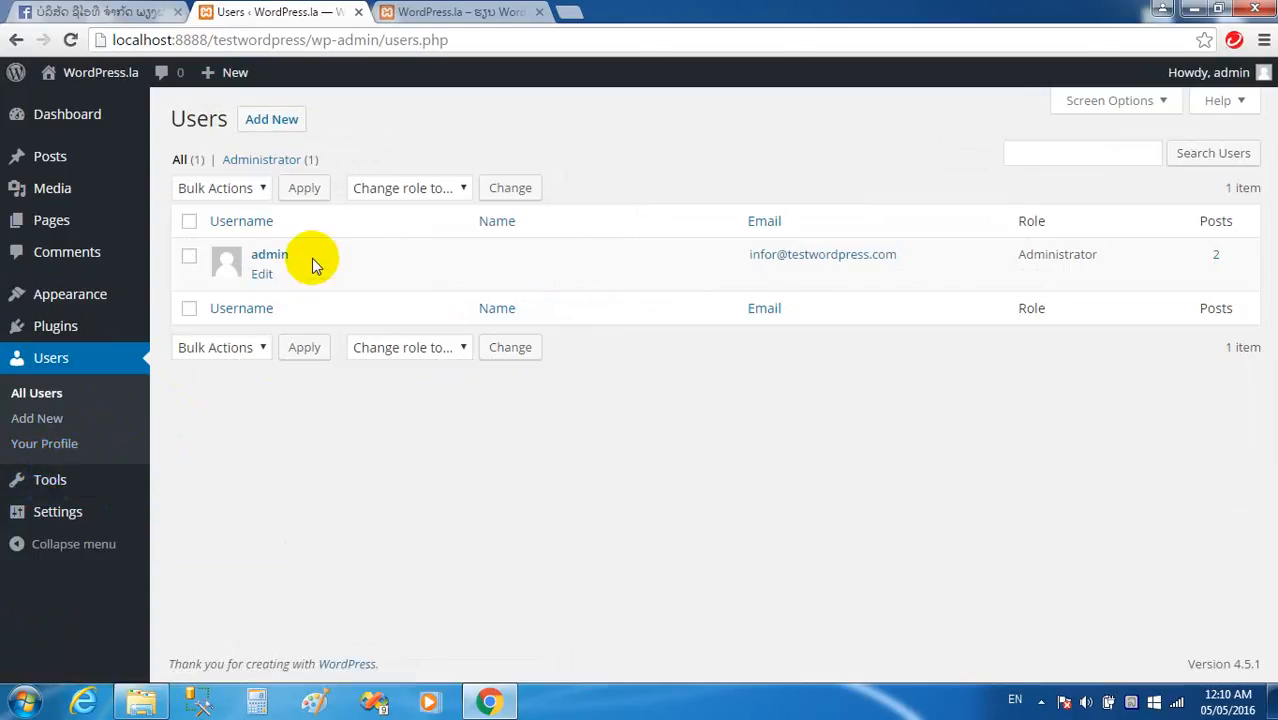
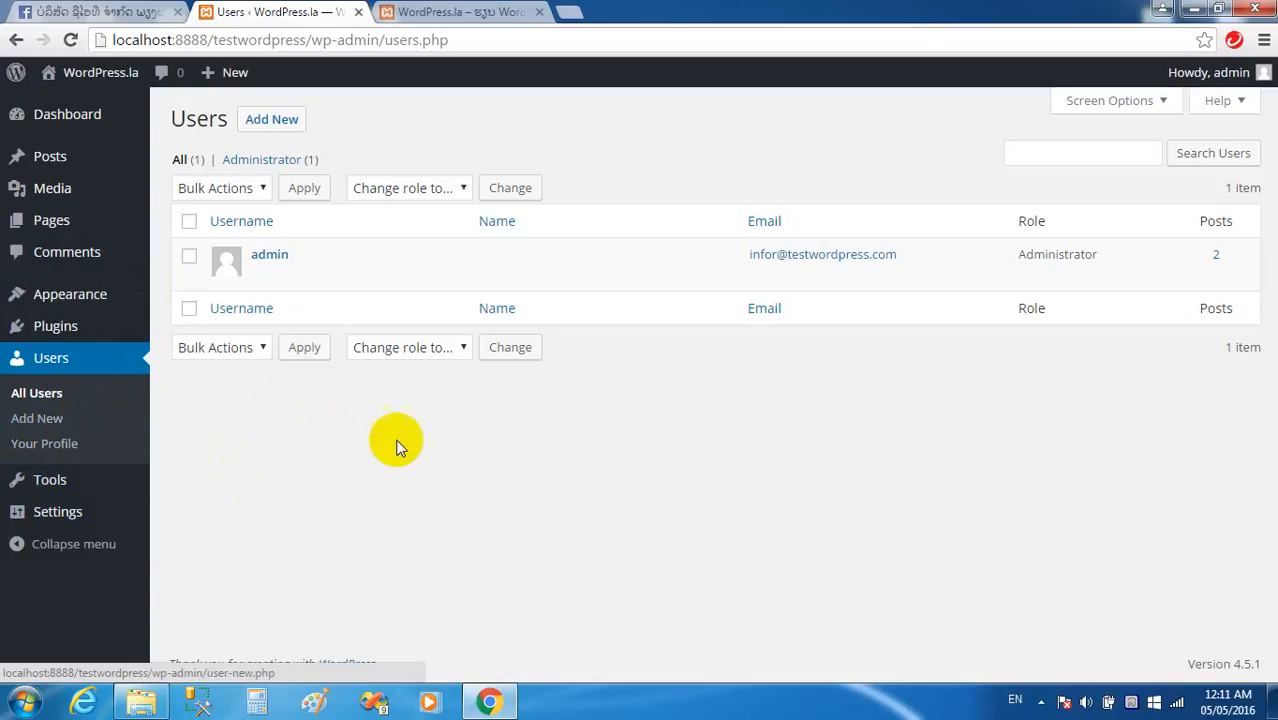
Glance at the front page, return to Users, then open General Settings and highlight the tagline.
click(425, 12)
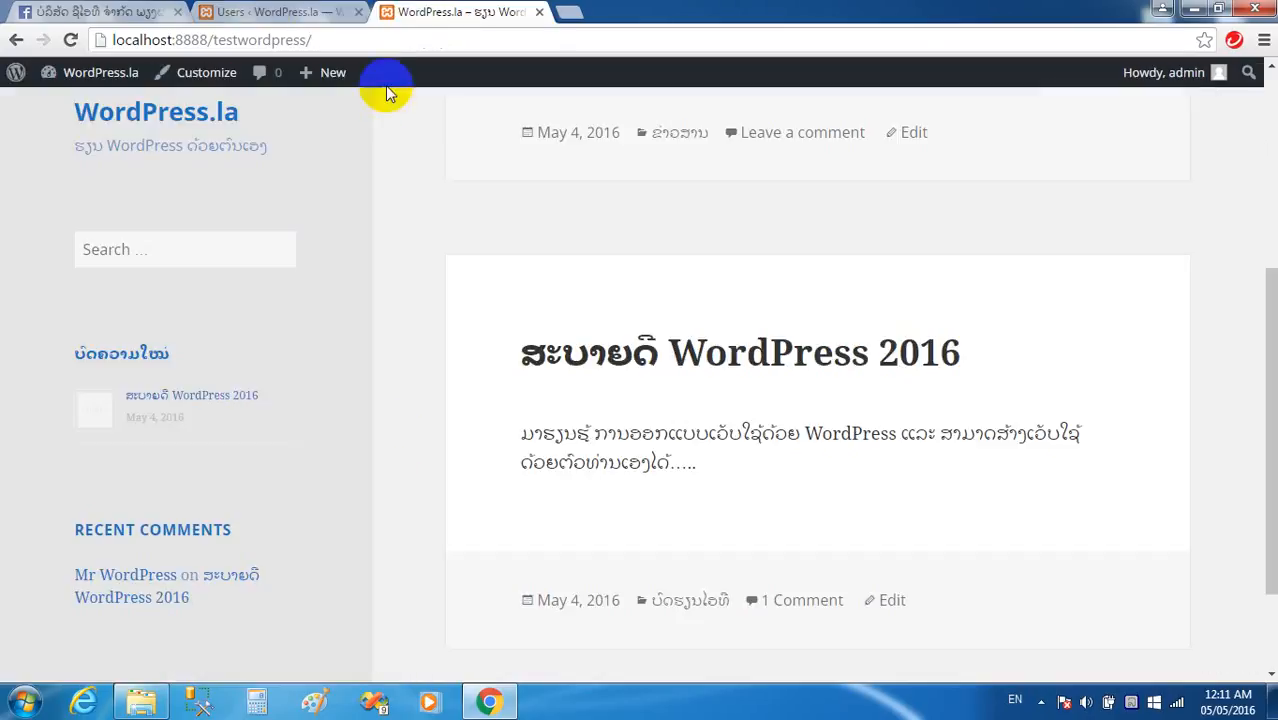
click(245, 12)
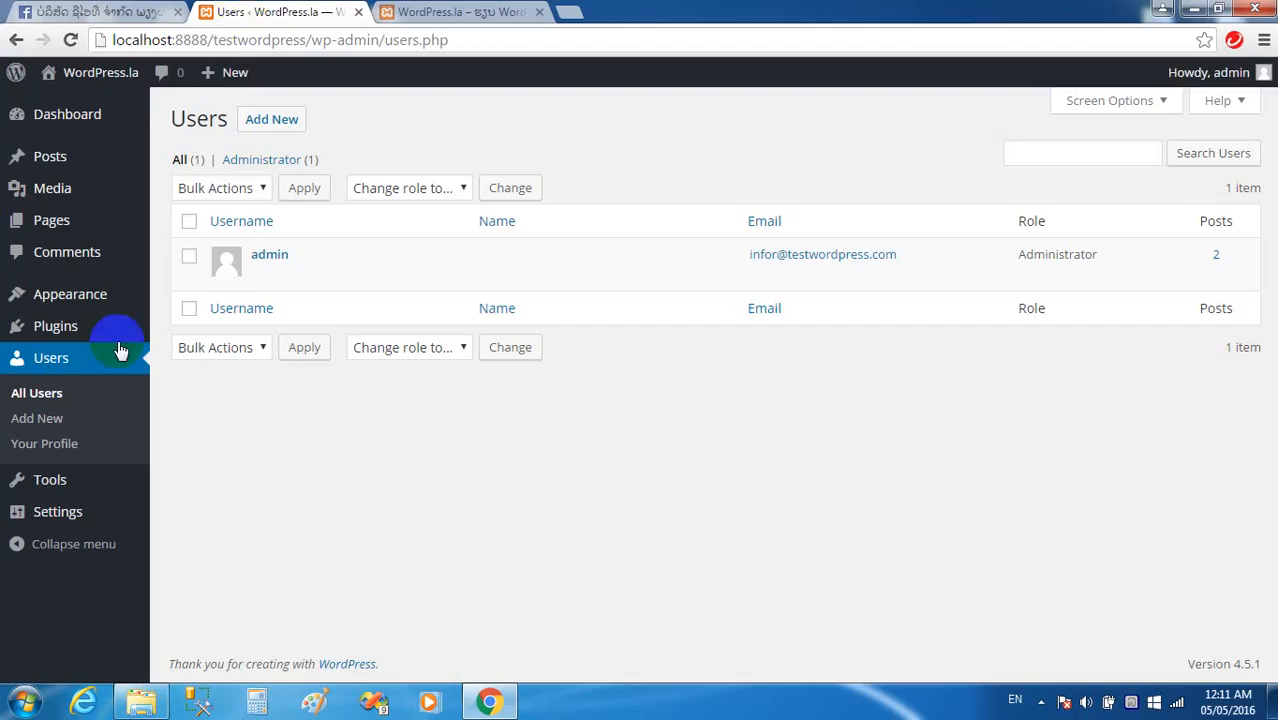
click(58, 516)
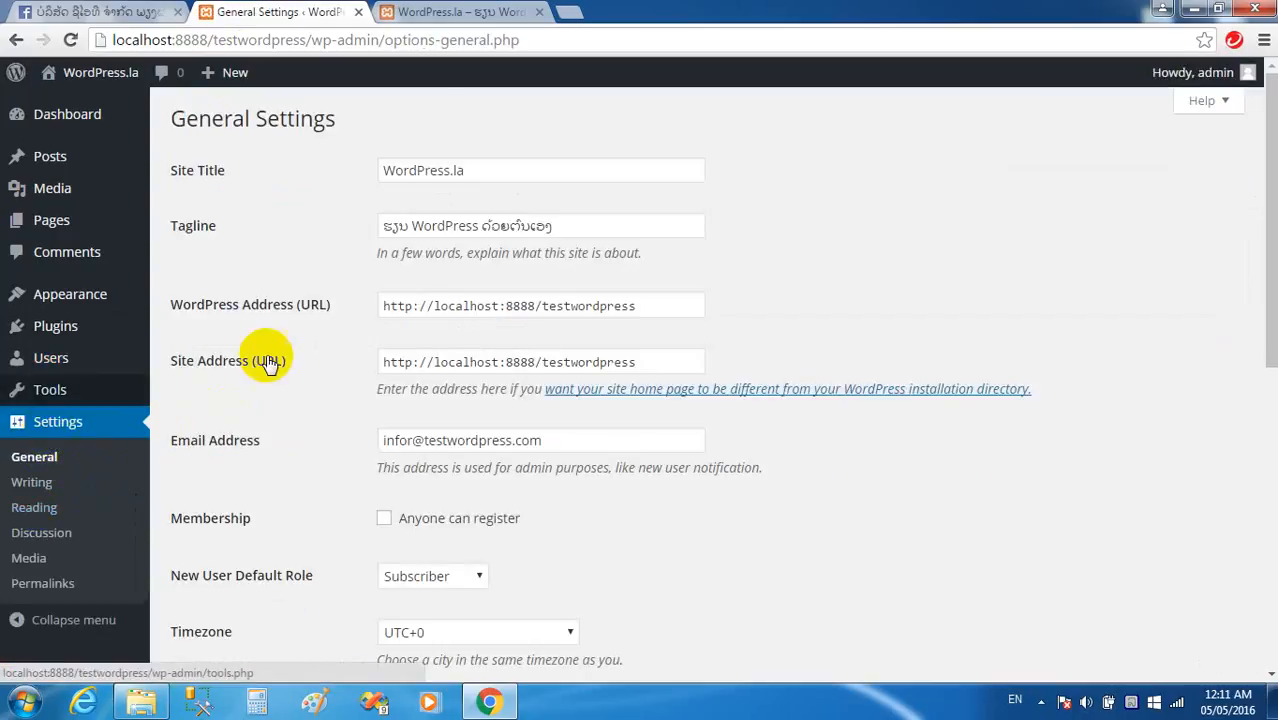
drag(561, 227, 251, 243)
Look over the Site Title, WordPress Address, Site Address and admin email fields.
mouse_move(40, 298)
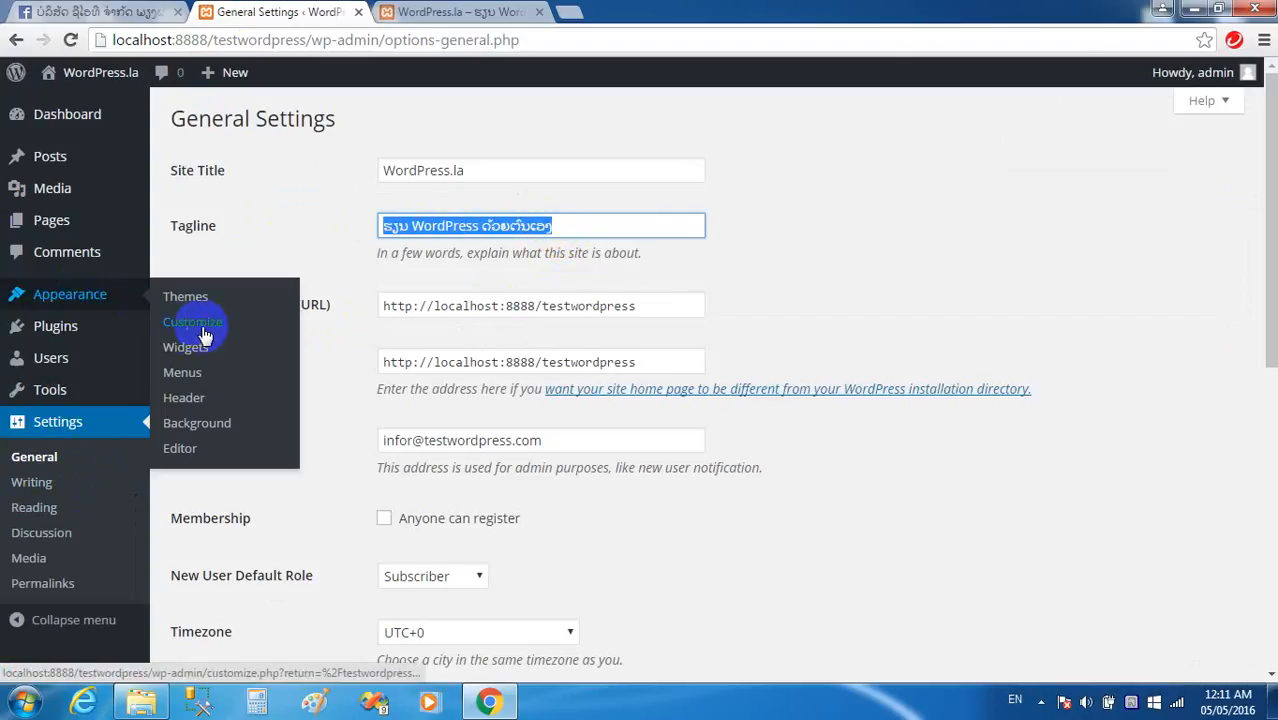
click(497, 160)
drag(636, 305, 353, 315)
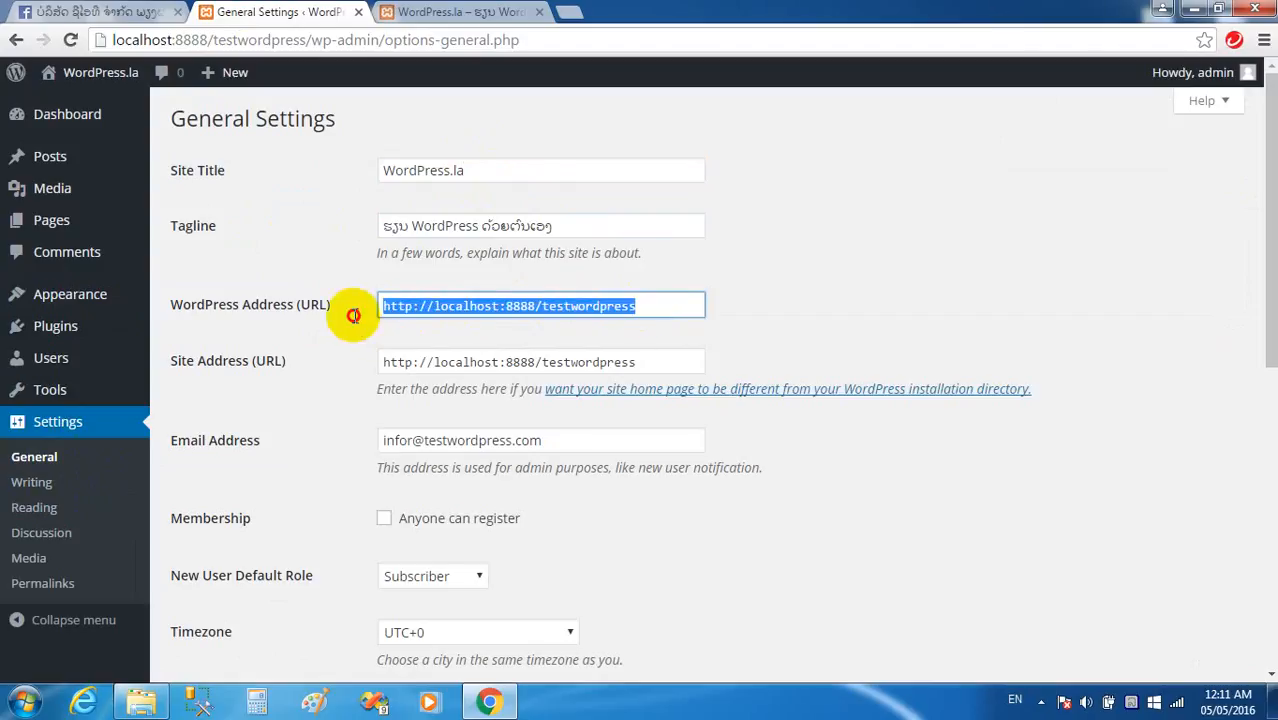
click(649, 364)
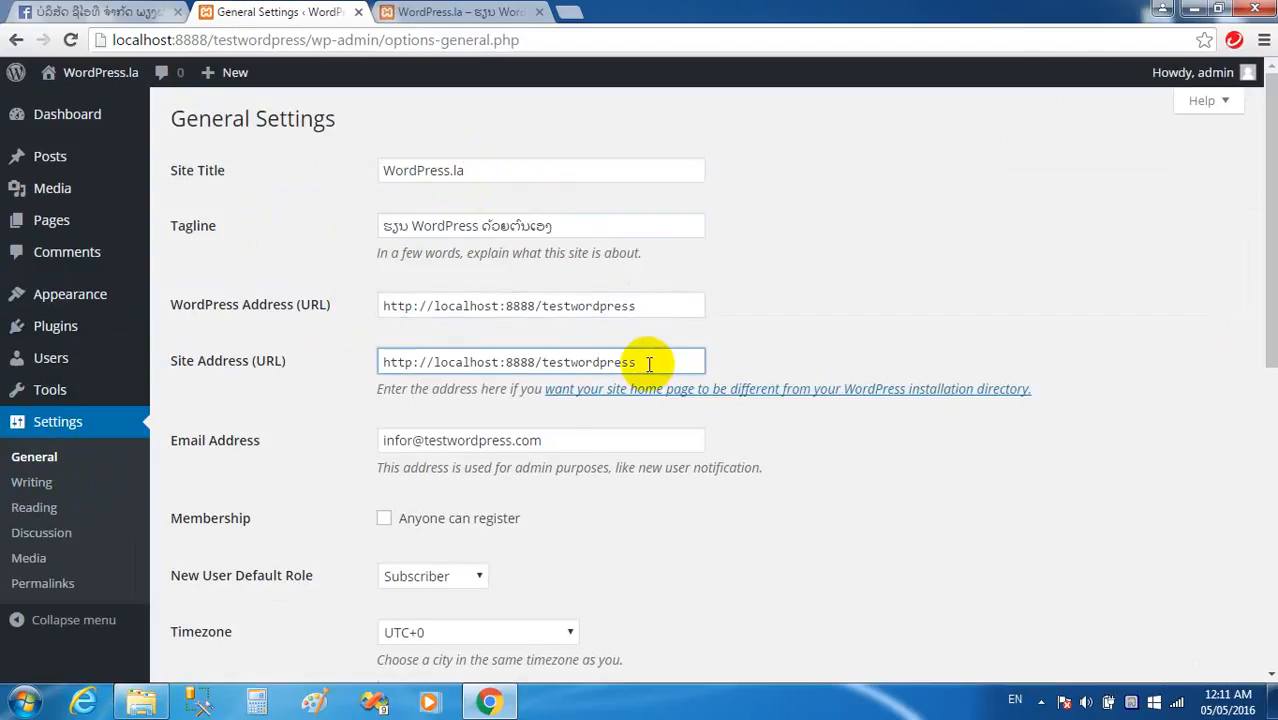
scroll(646, 366, down, 1)
click(582, 349)
drag(472, 348, 559, 348)
Scroll down and browse the Site Language list, keeping English (United States).
scroll(559, 360, down, 2)
scroll(560, 372, down, 2)
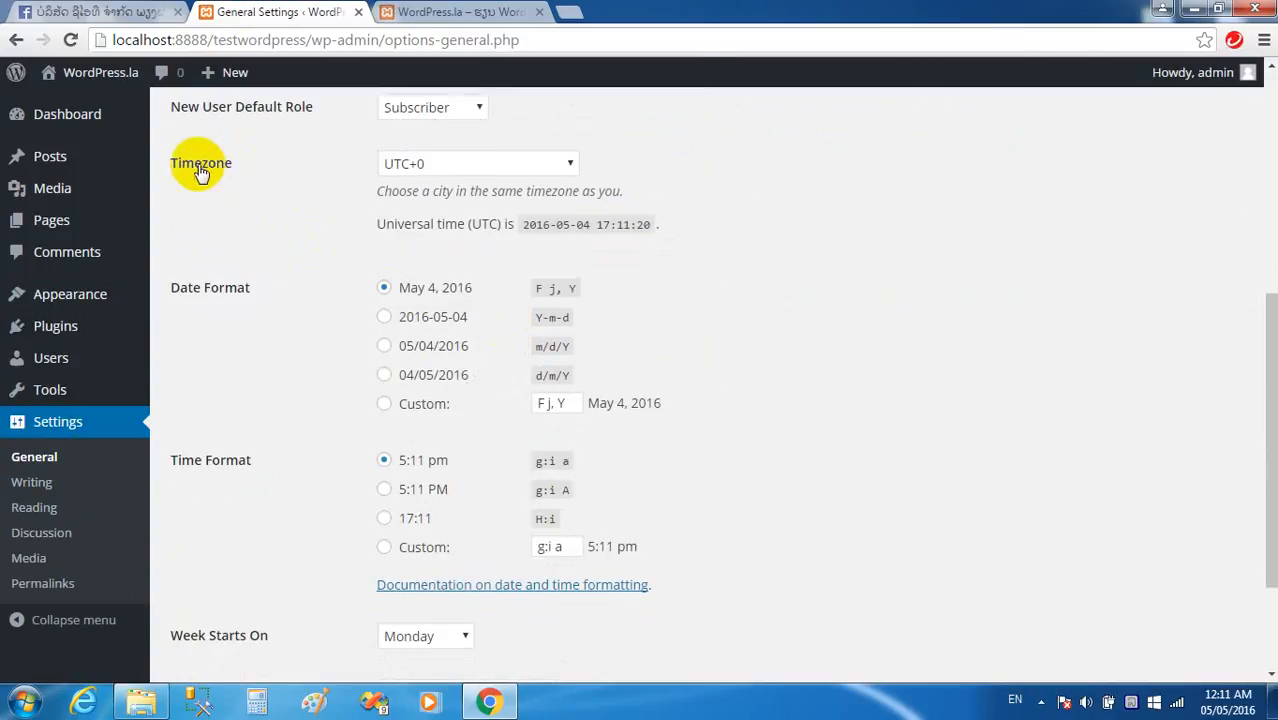
scroll(337, 320, down, 2)
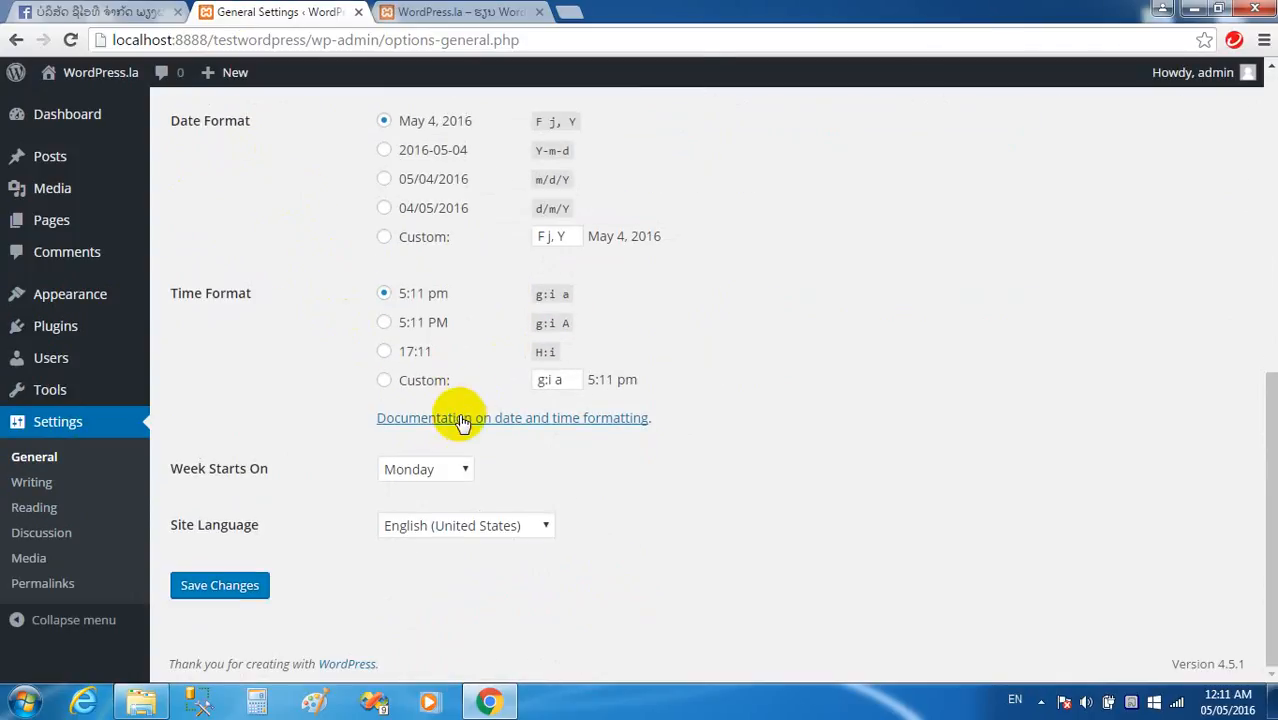
click(463, 530)
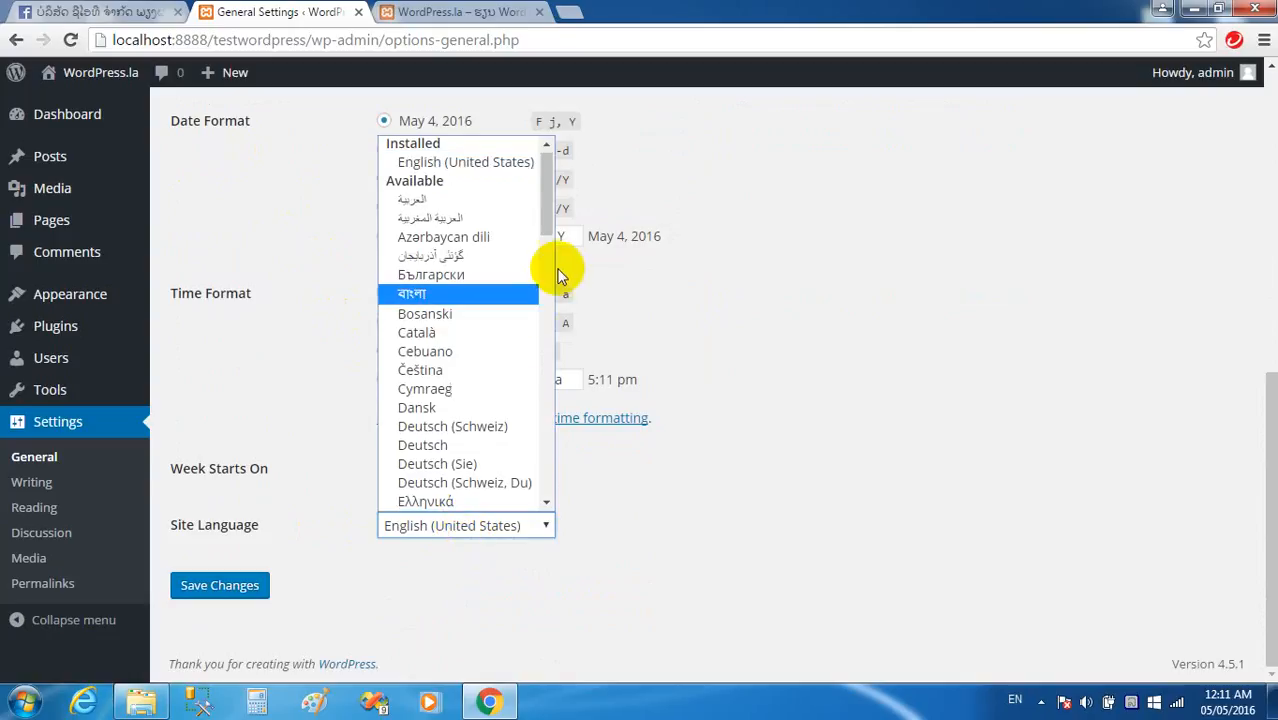
drag(545, 204, 570, 157)
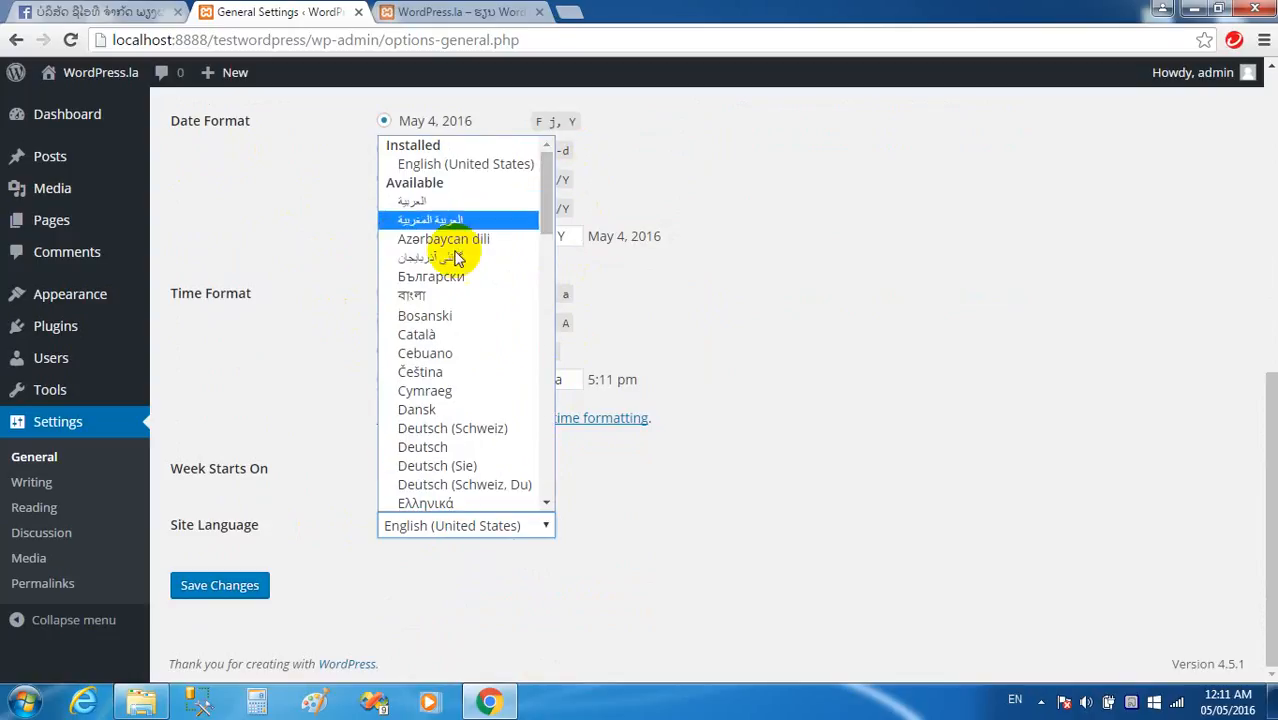
click(656, 338)
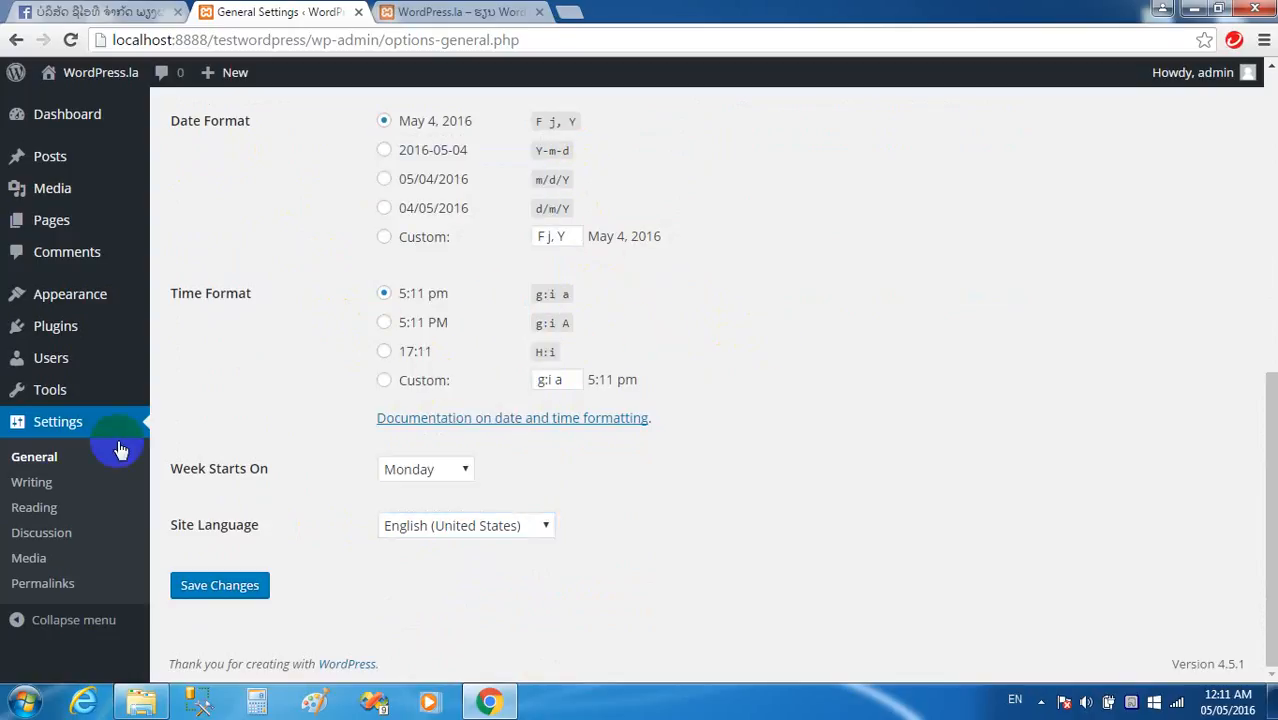
Try a Lao default post category in Writing Settings, restore Uncategorized, then go to Reading Settings.
click(50, 487)
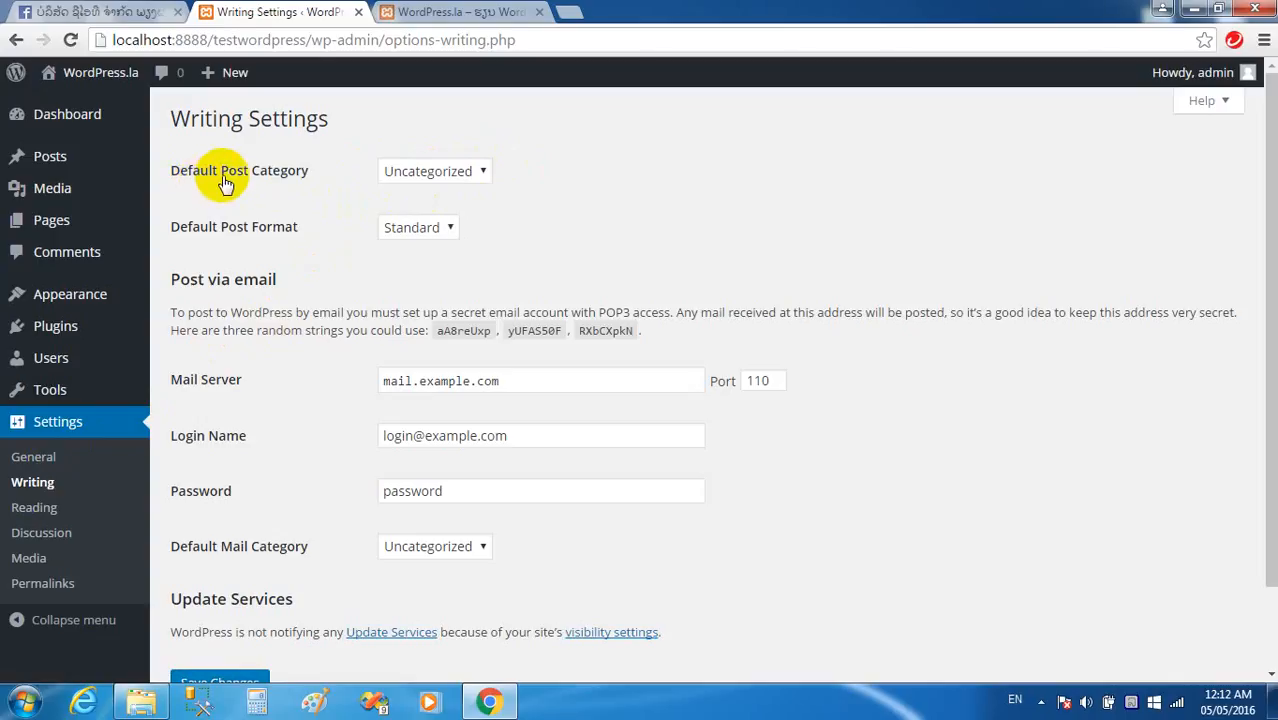
click(434, 174)
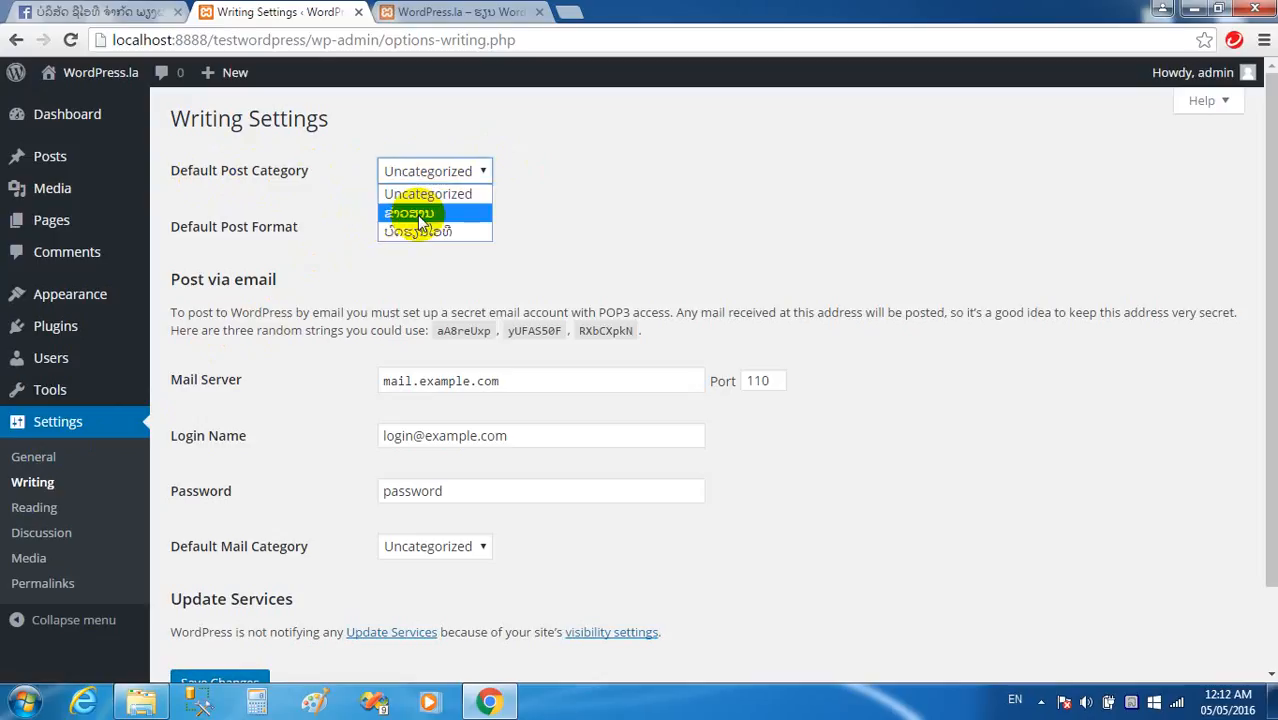
click(417, 216)
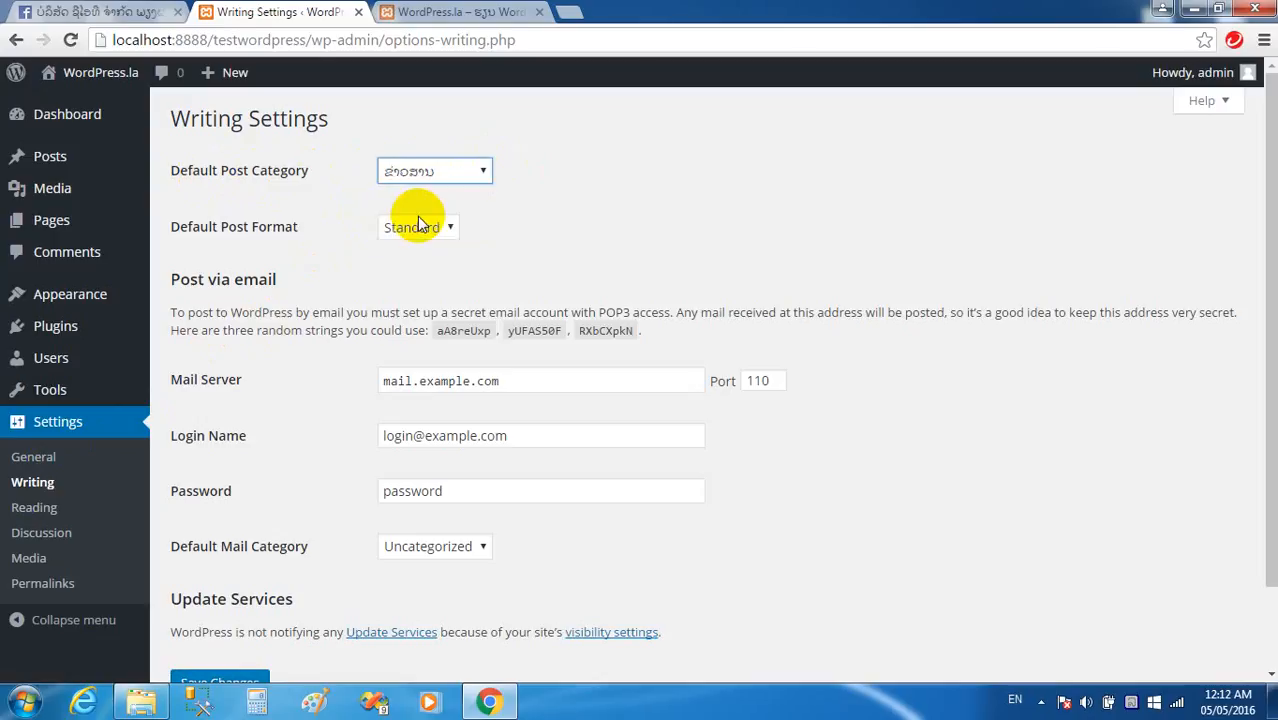
click(465, 171)
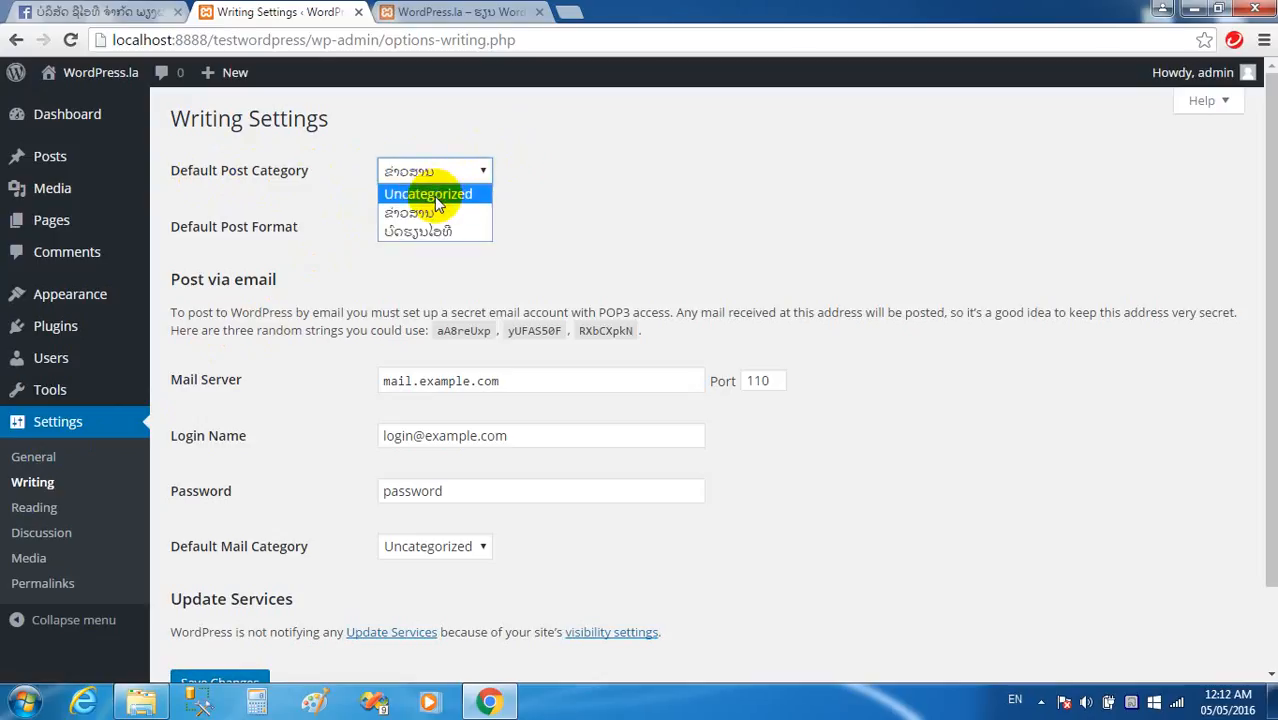
click(434, 196)
scroll(574, 235, down, 2)
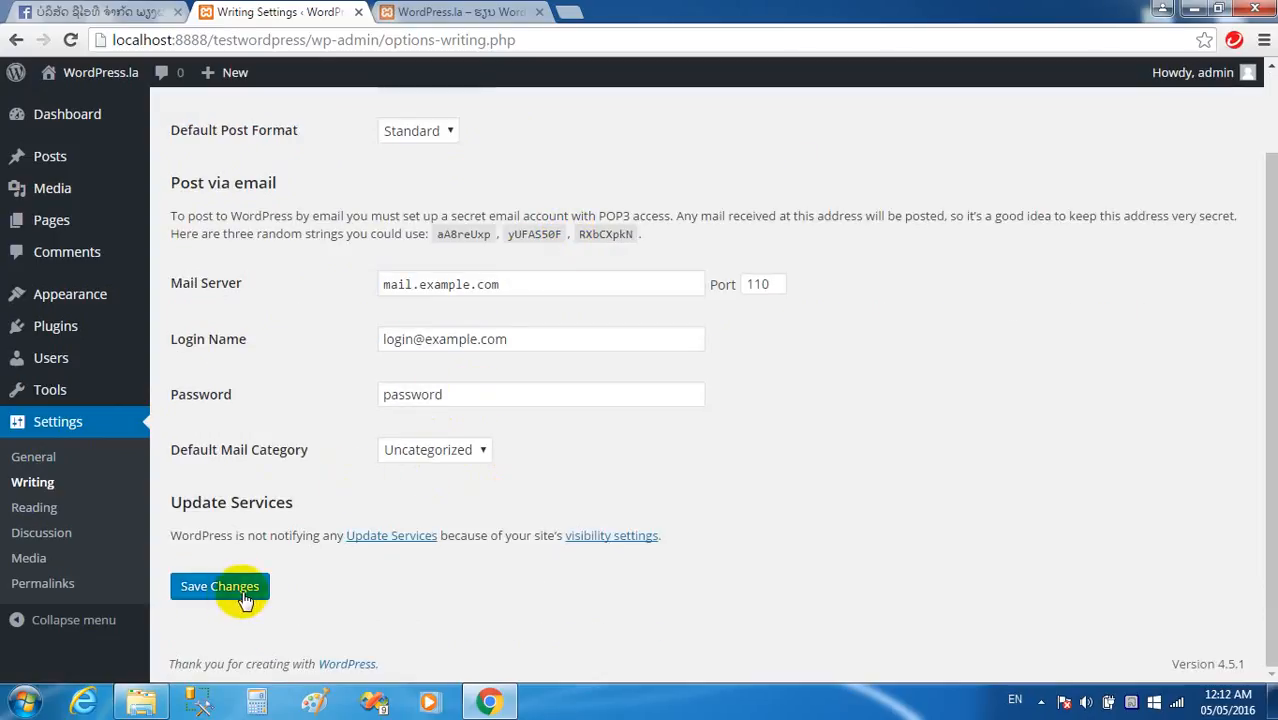
click(35, 511)
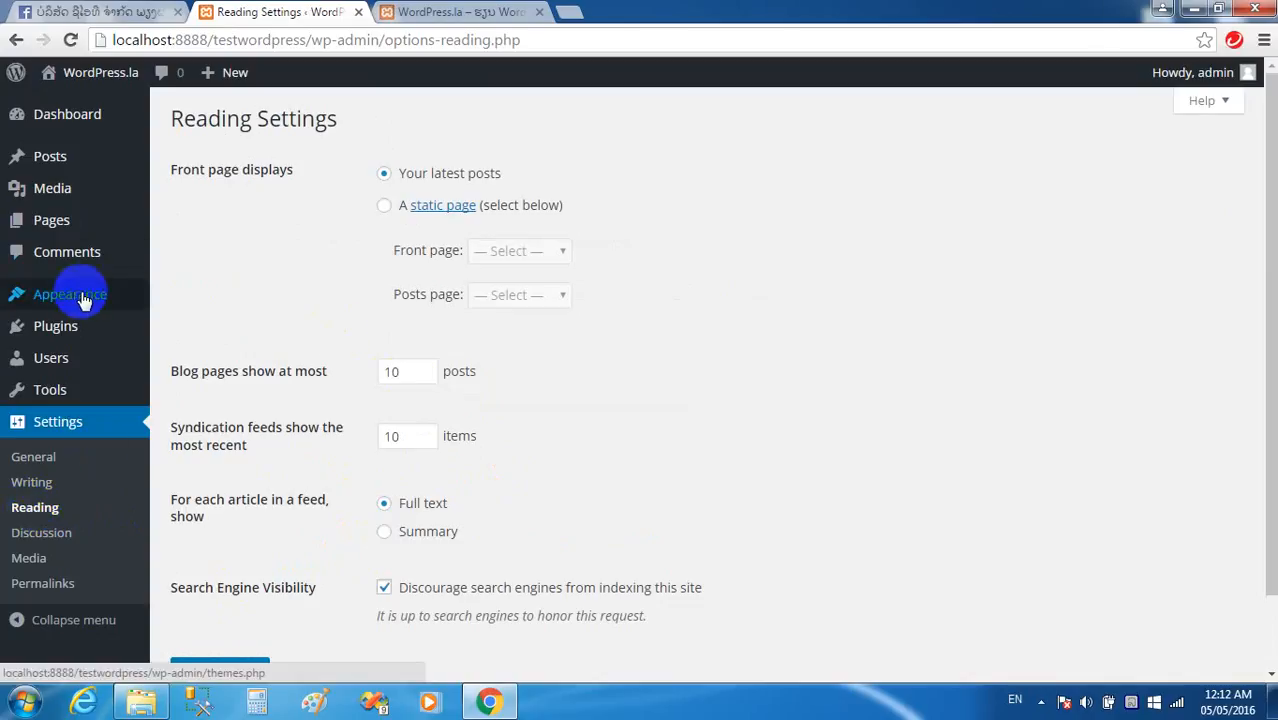
Check the Reading page's 10 syndication feed items, then go to Discussion Settings.
mouse_move(79, 302)
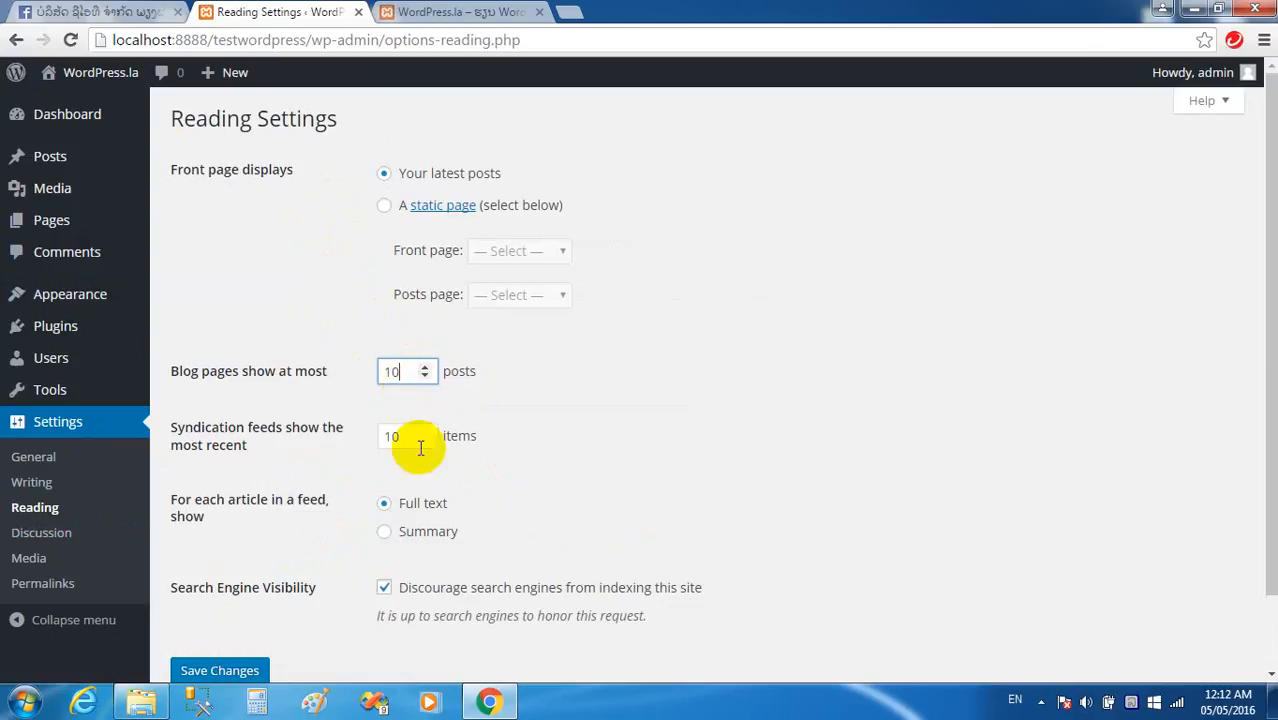
click(395, 437)
scroll(578, 453, down, 1)
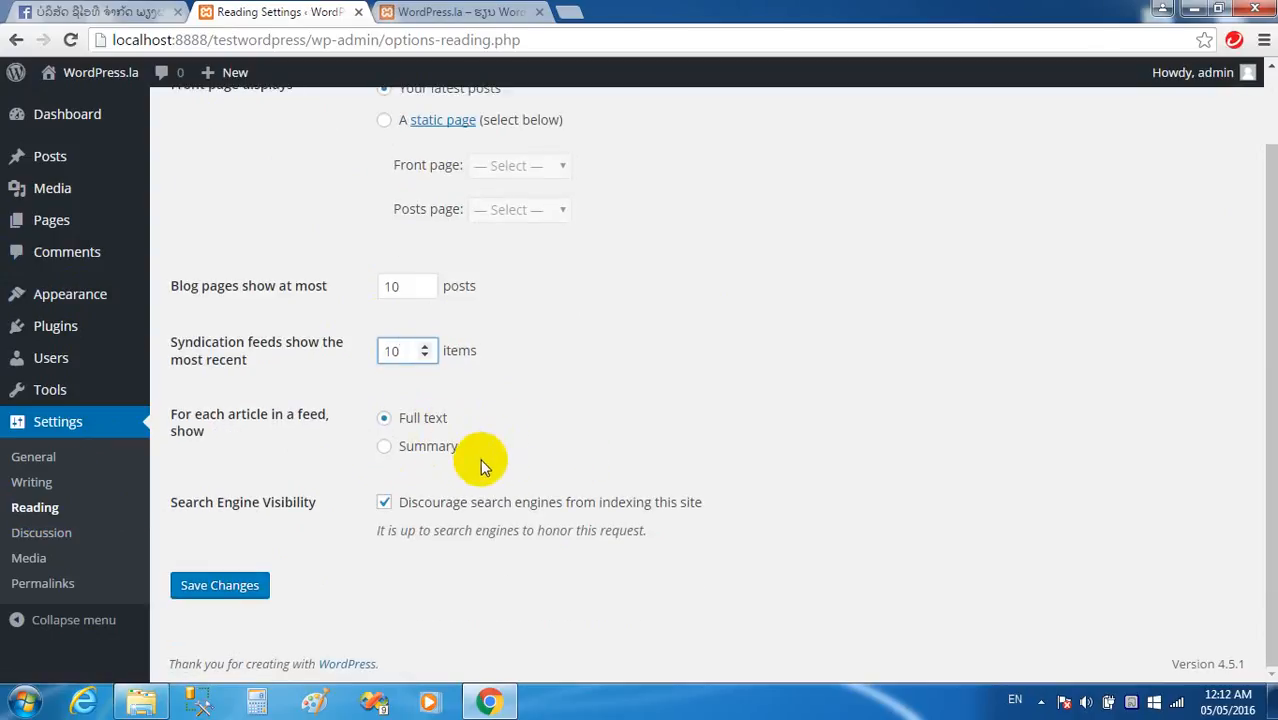
click(40, 534)
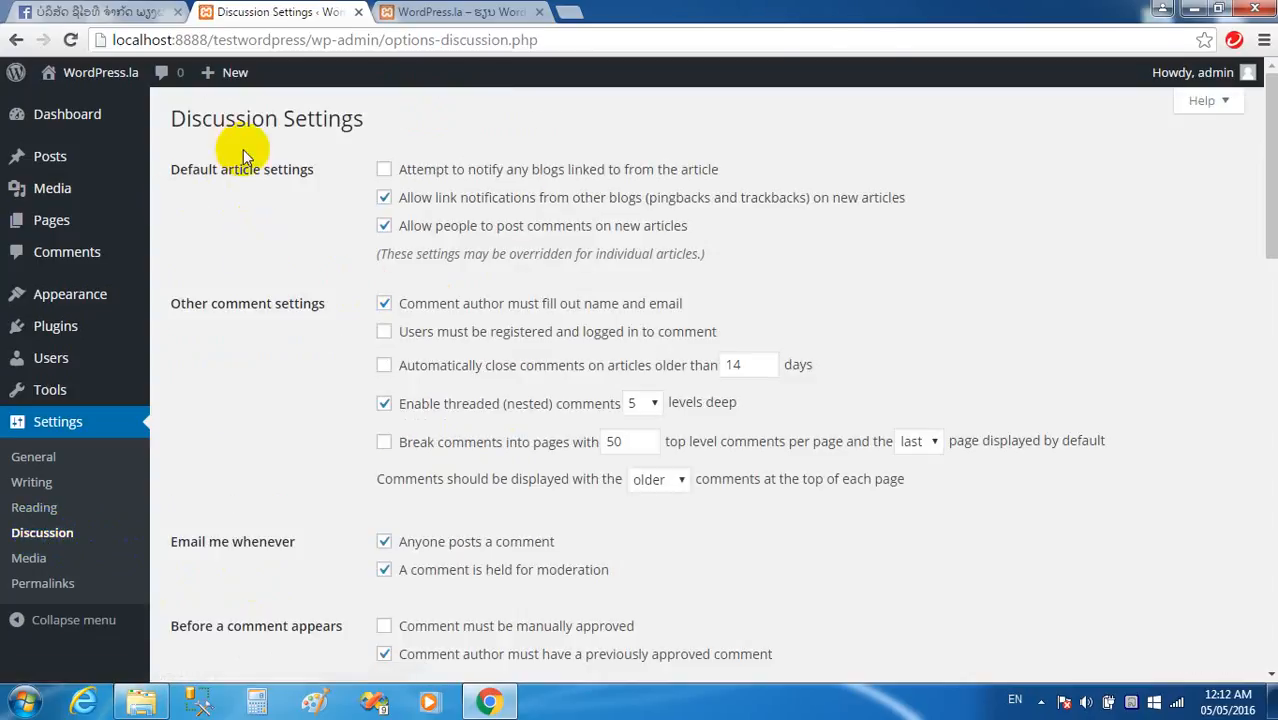
Scroll through the Discussion comment options, then go to Media Settings.
scroll(368, 247, down, 1)
scroll(368, 247, down, 3)
scroll(371, 254, up, 2)
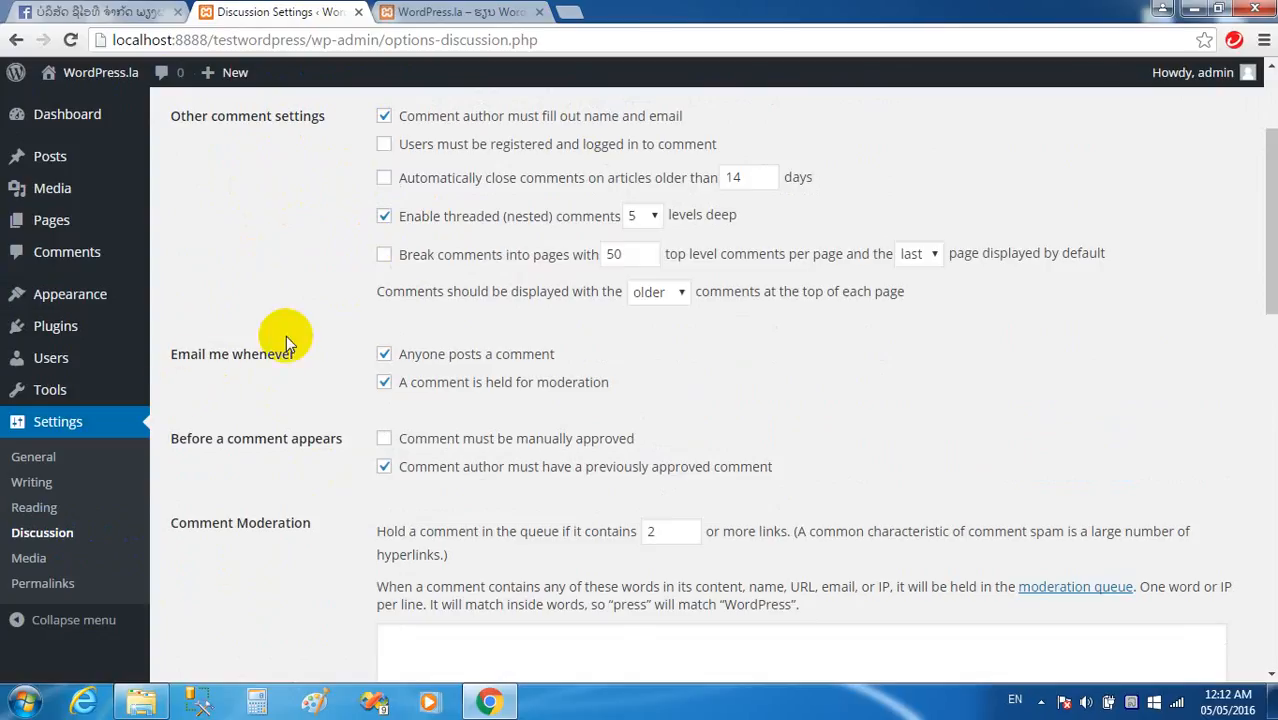
scroll(222, 348, down, 2)
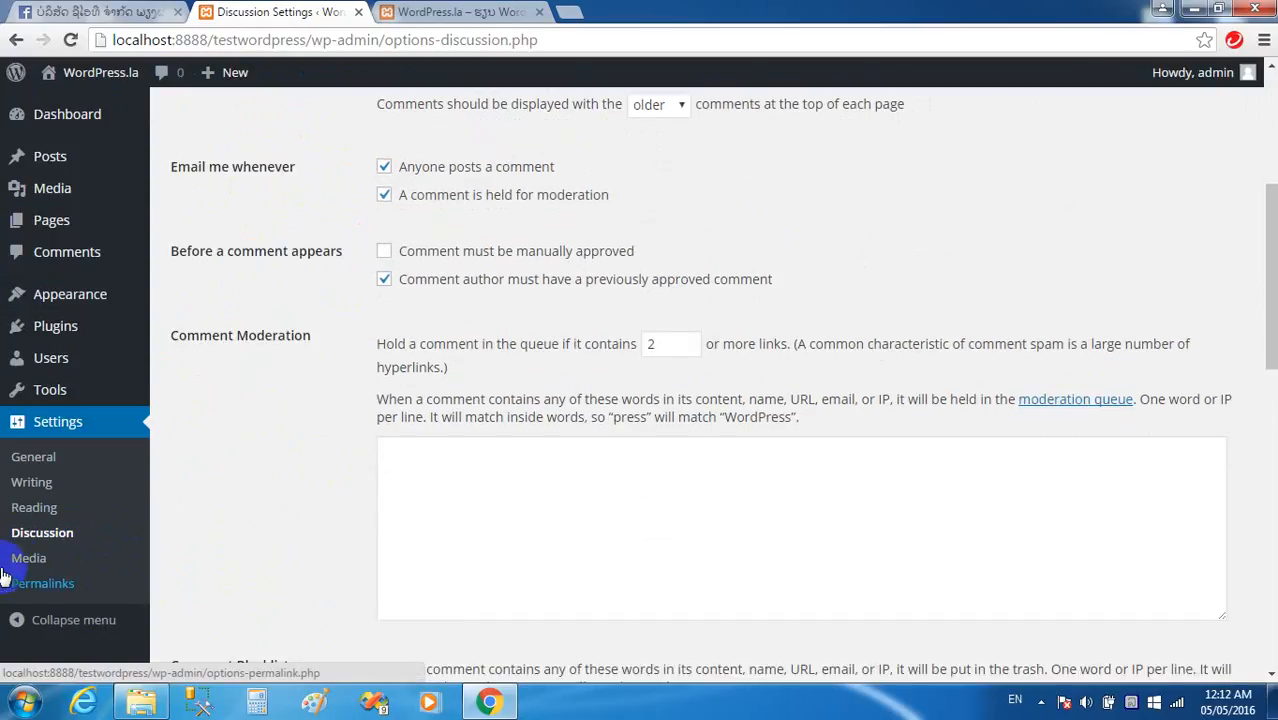
click(28, 558)
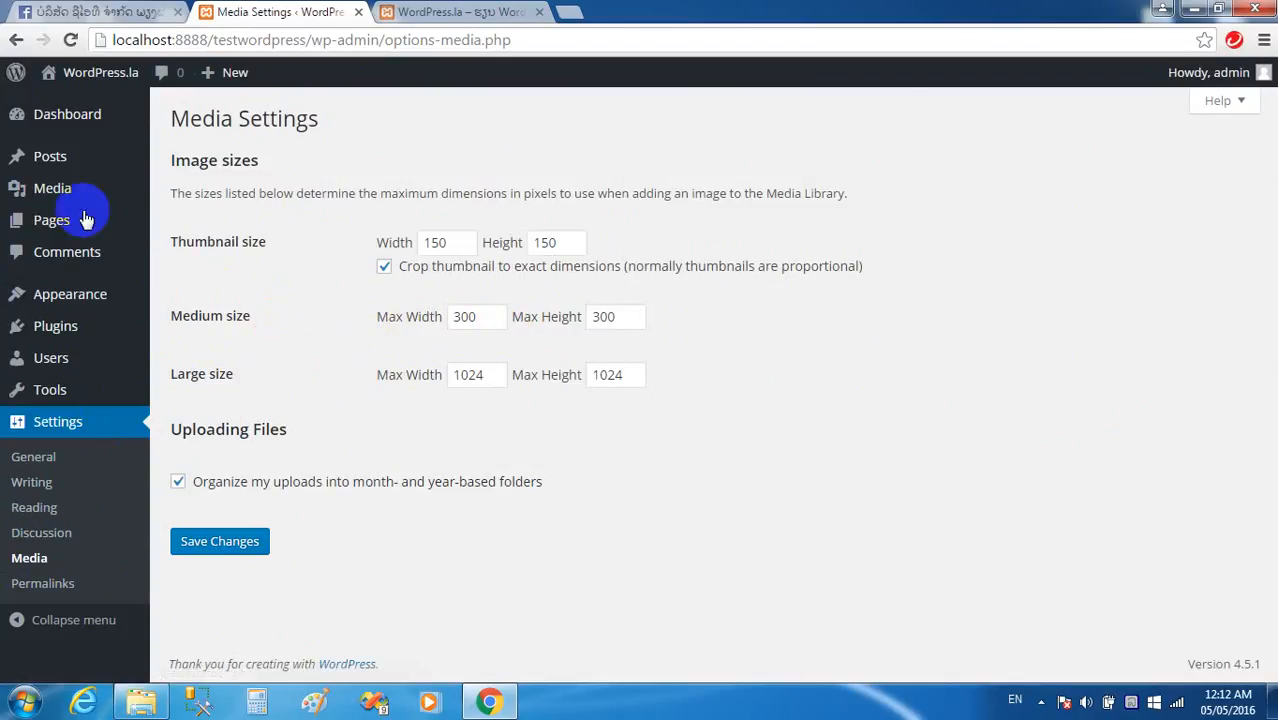
Leave the Media Settings image sizes unchanged and return to the Dashboard.
click(75, 122)
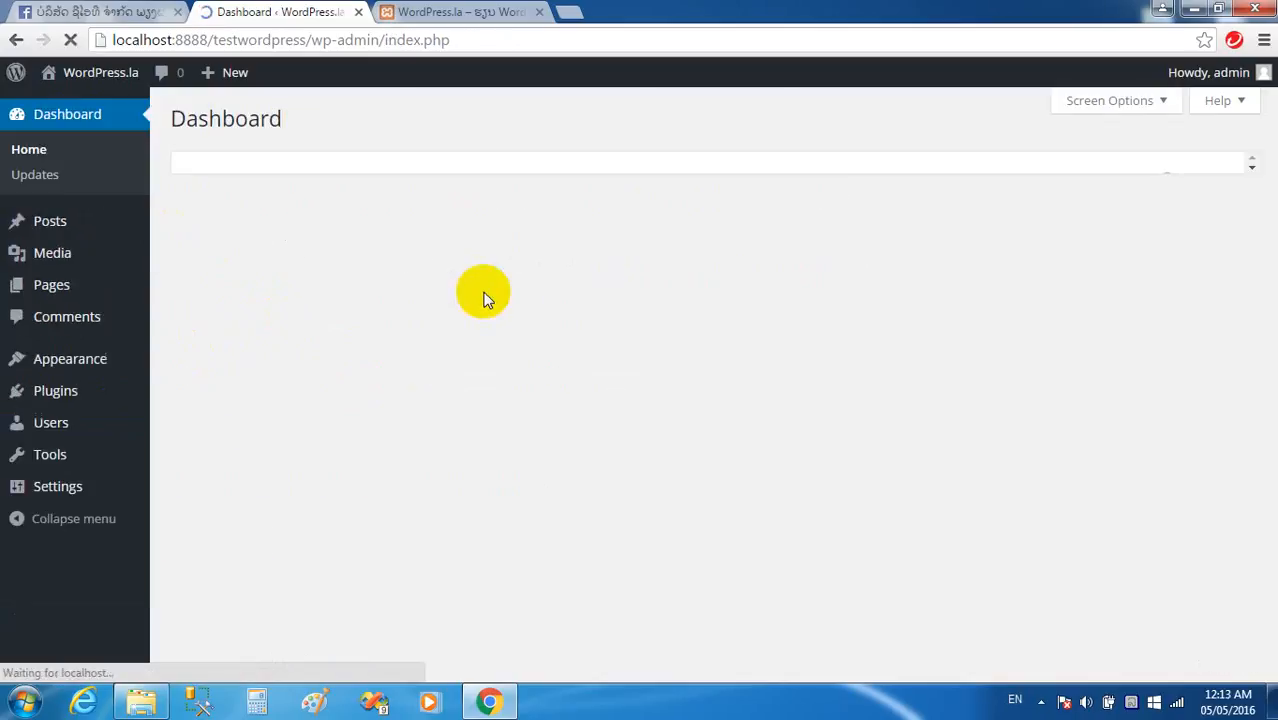